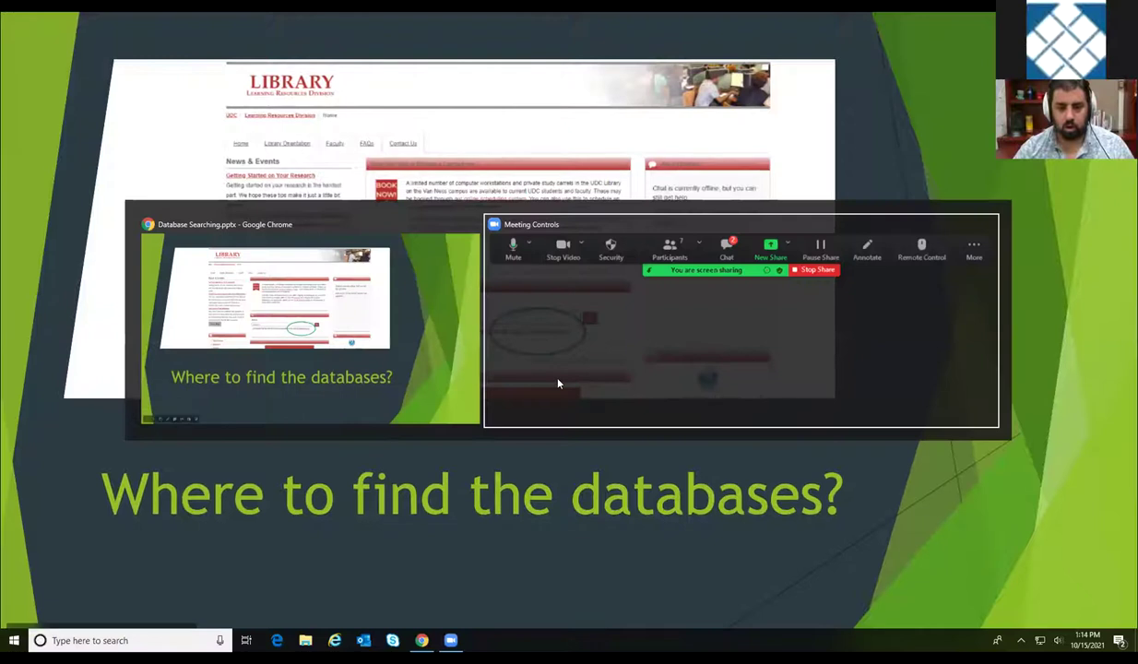
Leave the slide show for a new browser window, search for "udc library" and open the UDC Library website.
{"action": "left_click", "coordinate": [427, 559]}
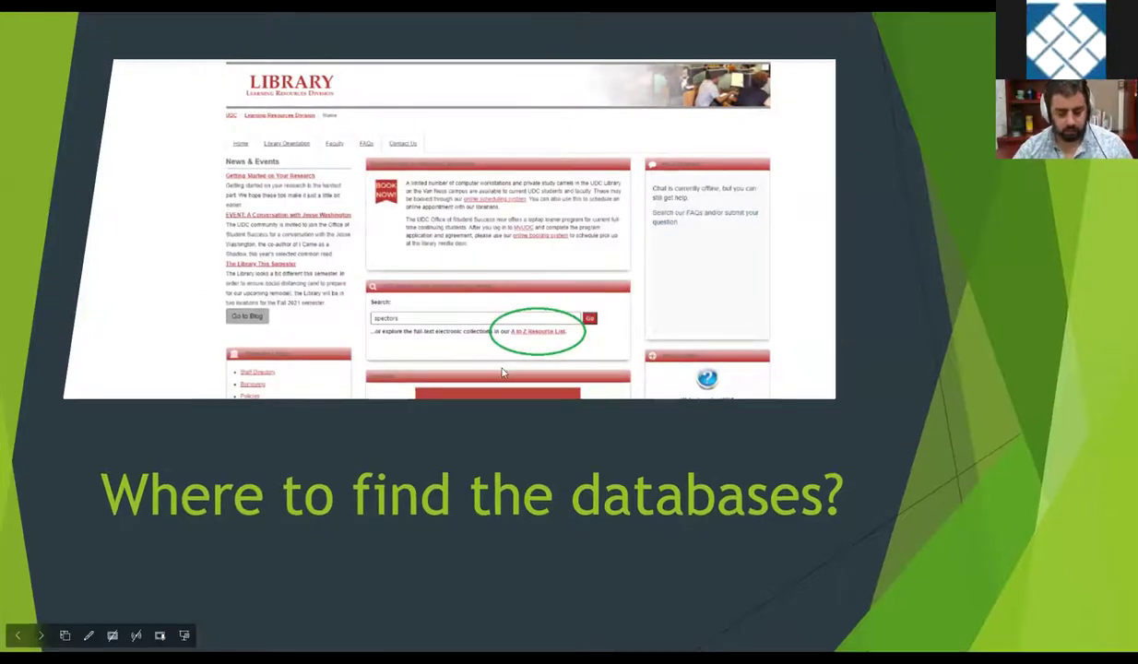
{"action": "left_click", "coordinate": [522, 349]}
{"action": "left_click", "coordinate": [521, 349]}
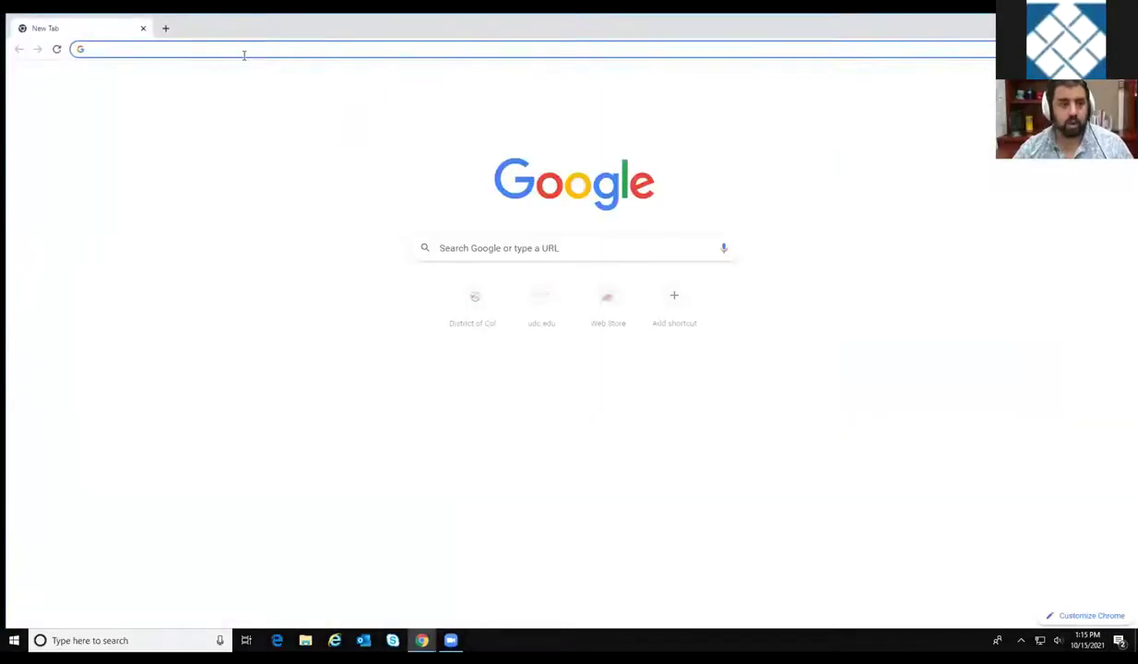
{"action": "type", "text": "udc"}
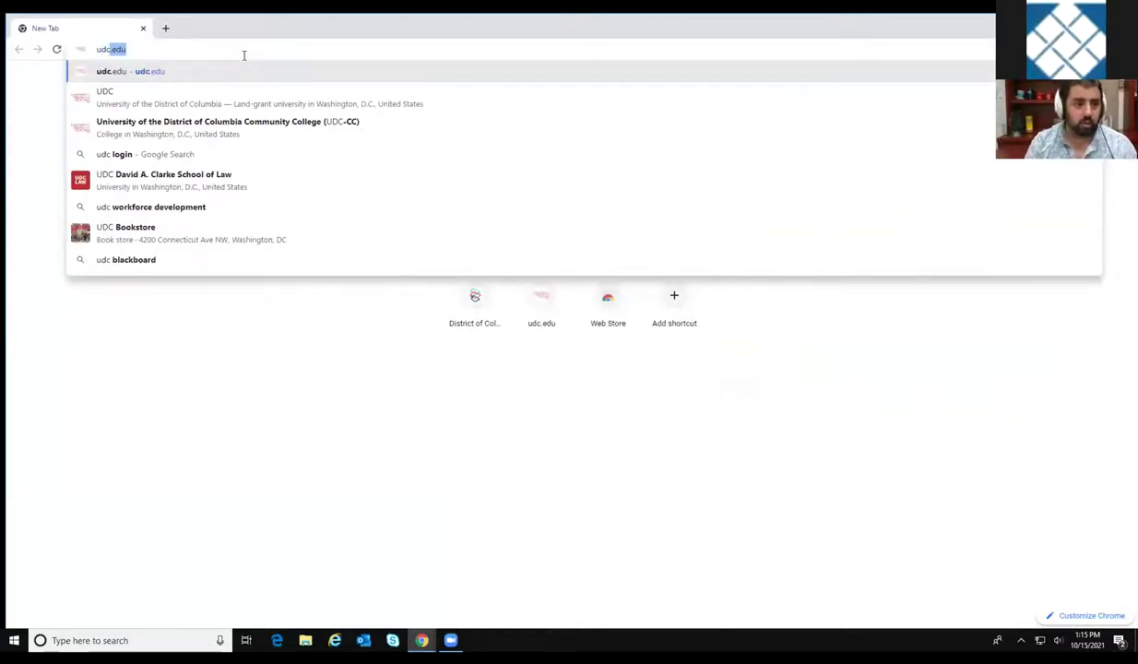
{"action": "type", "text": " library"}
{"action": "key", "text": "Return"}
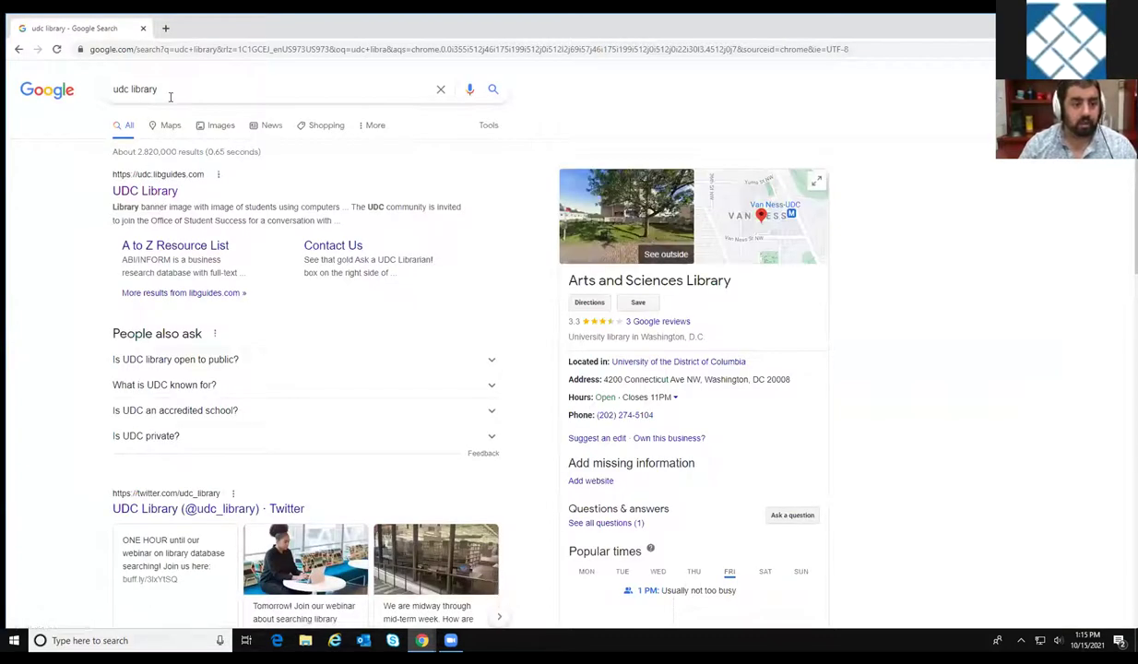
{"action": "left_click", "coordinate": [157, 194]}
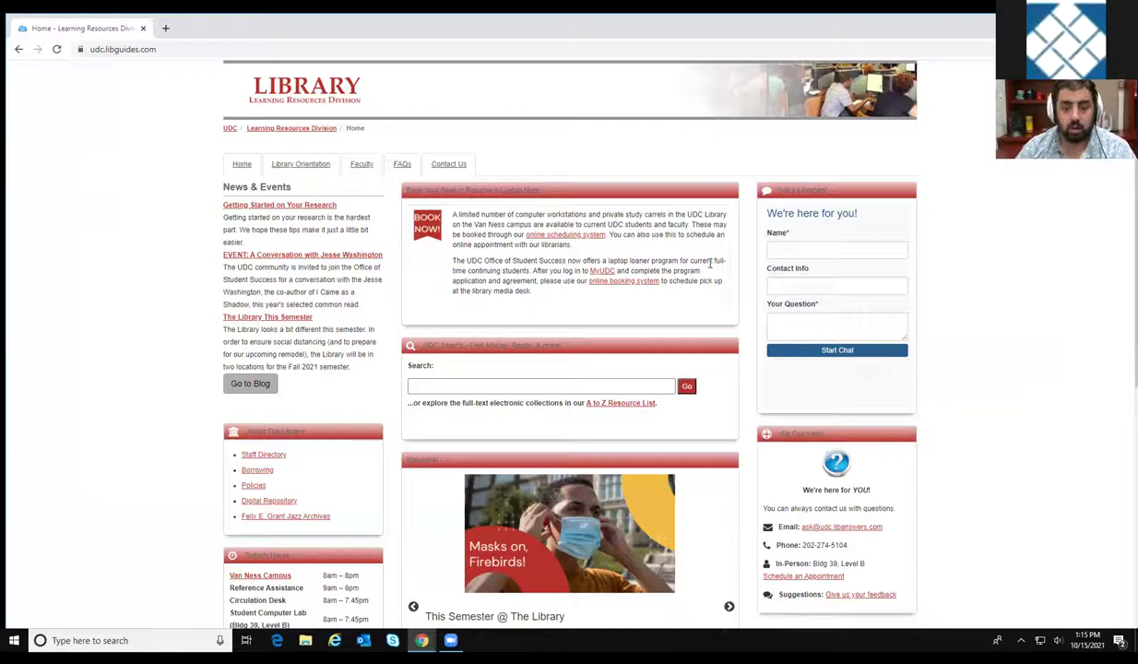
Find the help guides on the library homepage and open the Finding Articles Help Guide.
{"action": "scroll", "coordinate": [735, 282], "scroll_direction": "down", "scroll_amount": 7}
{"action": "scroll", "coordinate": [735, 287], "scroll_direction": "up", "scroll_amount": 4}
{"action": "scroll", "coordinate": [618, 430], "scroll_direction": "down", "scroll_amount": 4}
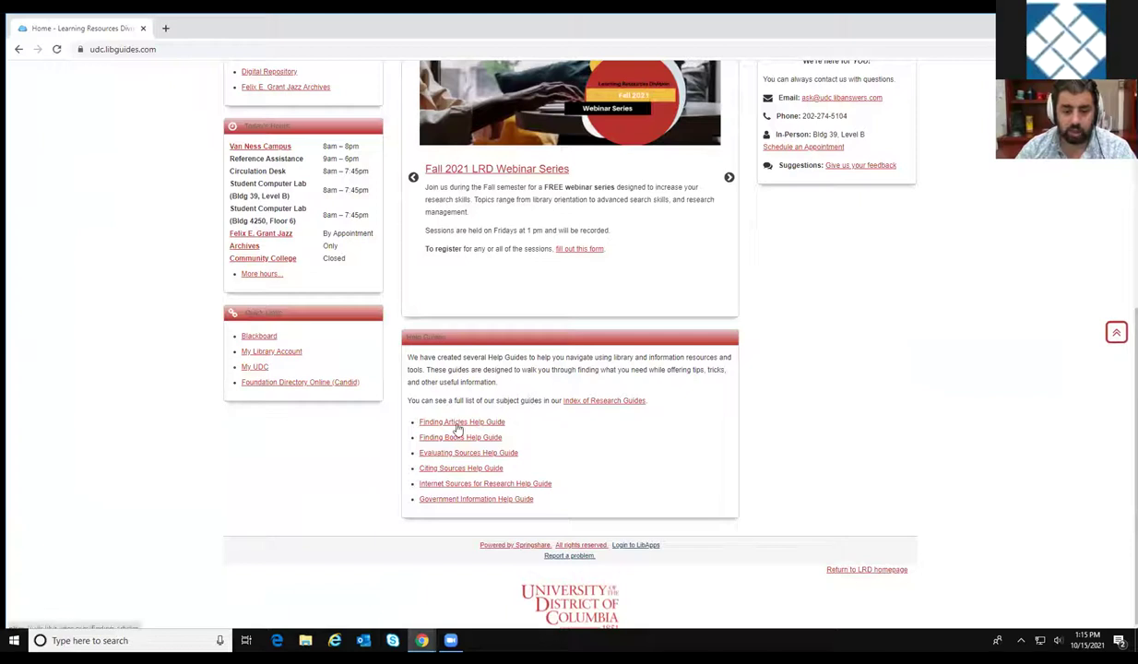
{"action": "left_click", "coordinate": [457, 426]}
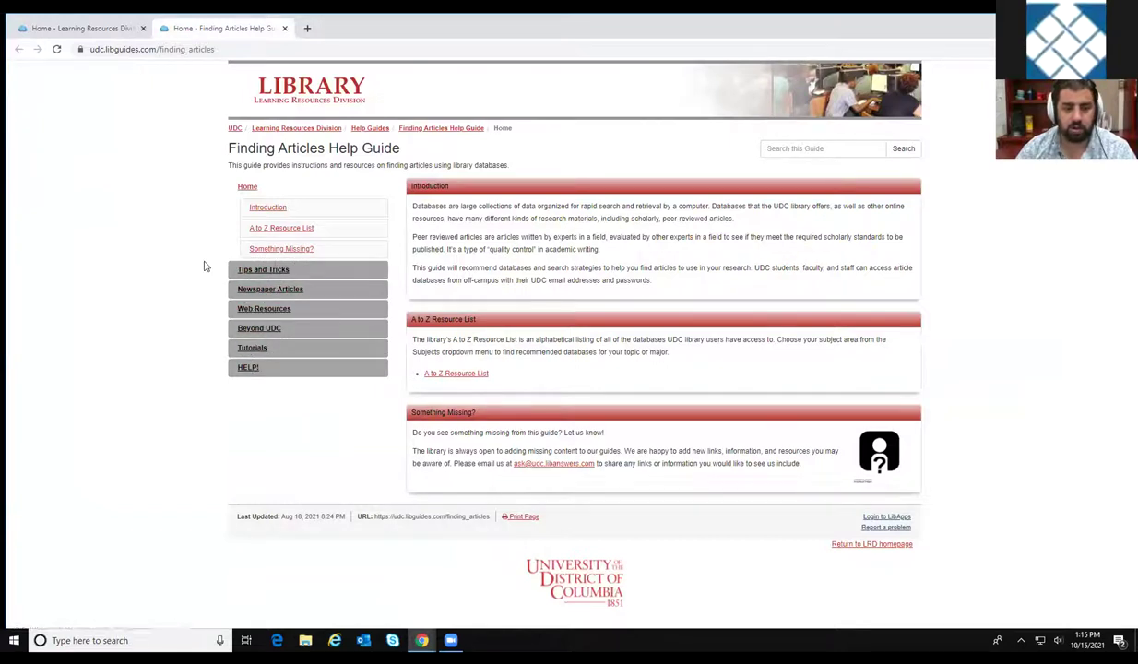
Read through the guide's Tips and Tricks page, return to the guide's home page and close the guide.
{"action": "left_click", "coordinate": [278, 268]}
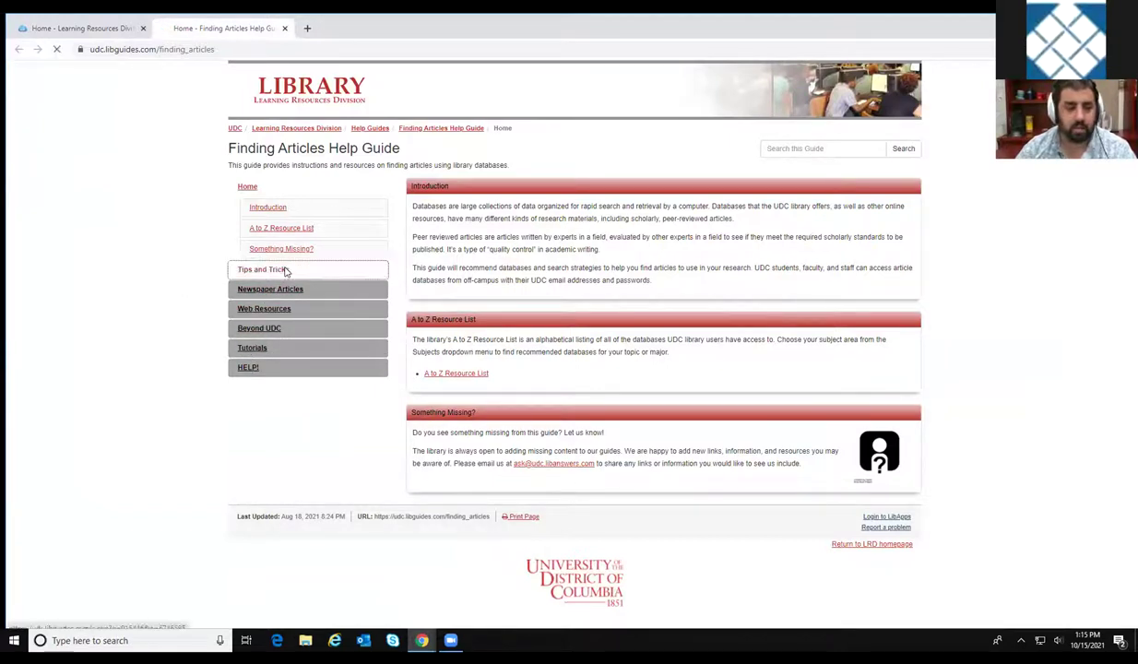
{"action": "scroll", "coordinate": [686, 272], "scroll_direction": "down", "scroll_amount": 5}
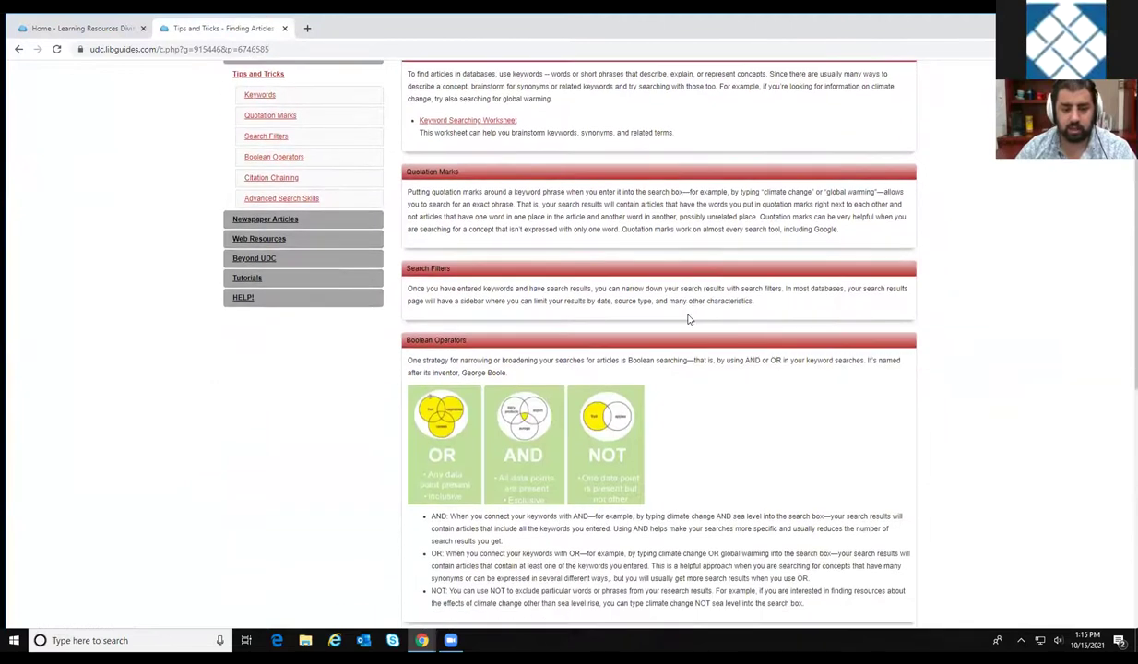
{"action": "scroll", "coordinate": [709, 451], "scroll_direction": "down", "scroll_amount": 4}
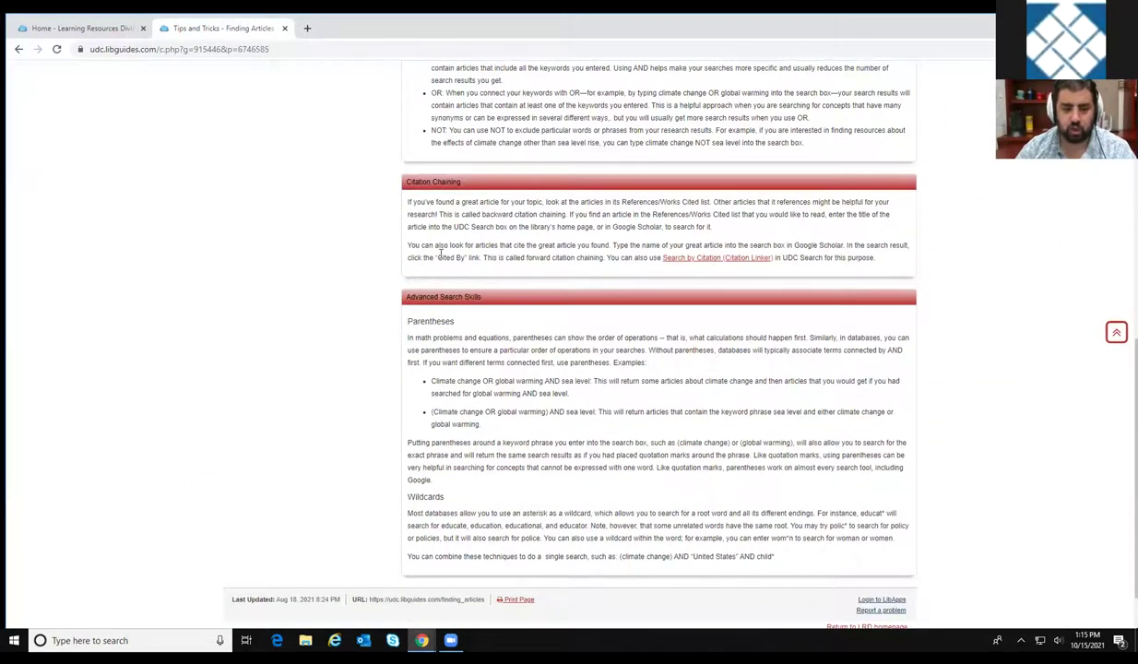
{"action": "scroll", "coordinate": [554, 304], "scroll_direction": "up", "scroll_amount": 6}
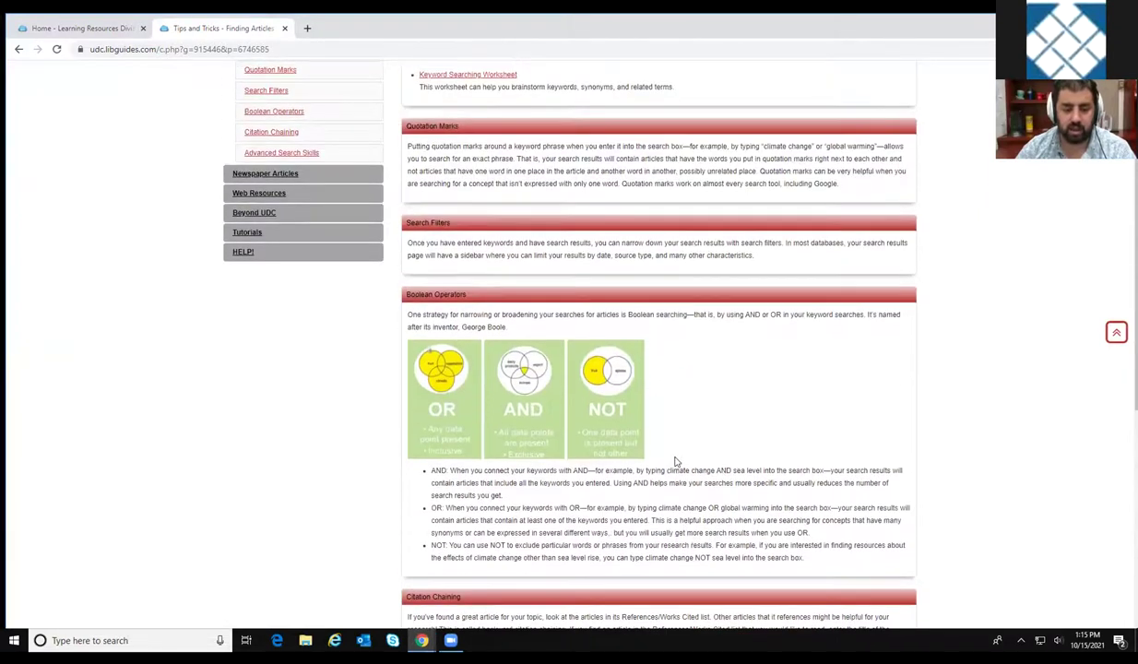
{"action": "scroll", "coordinate": [683, 434], "scroll_direction": "up", "scroll_amount": 3}
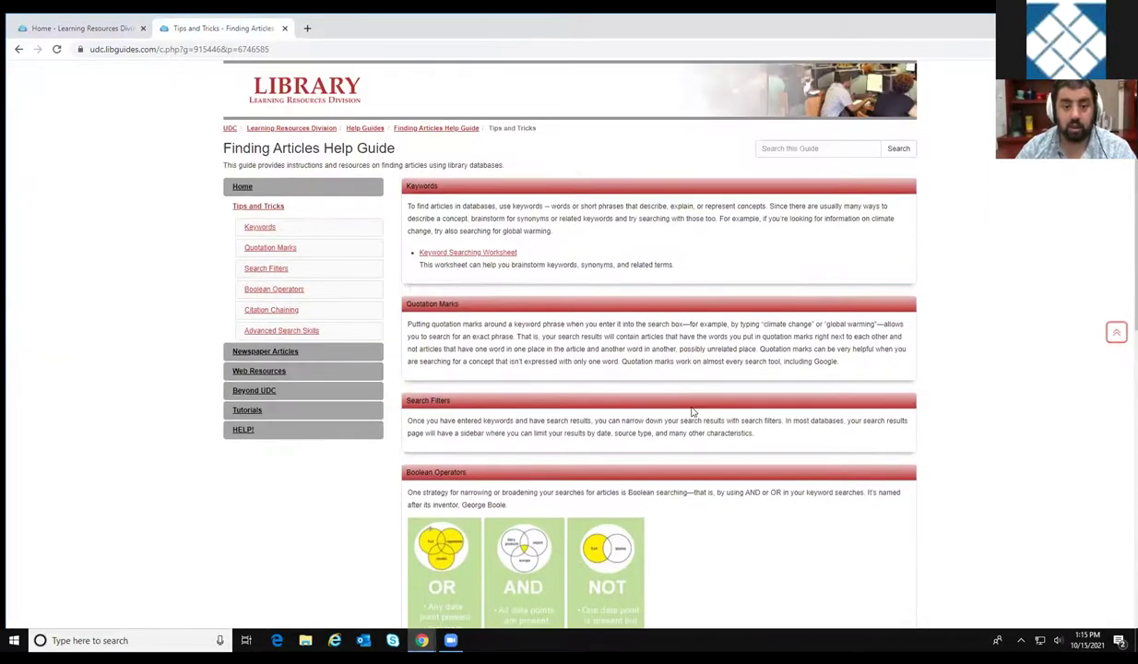
{"action": "left_click", "coordinate": [19, 50]}
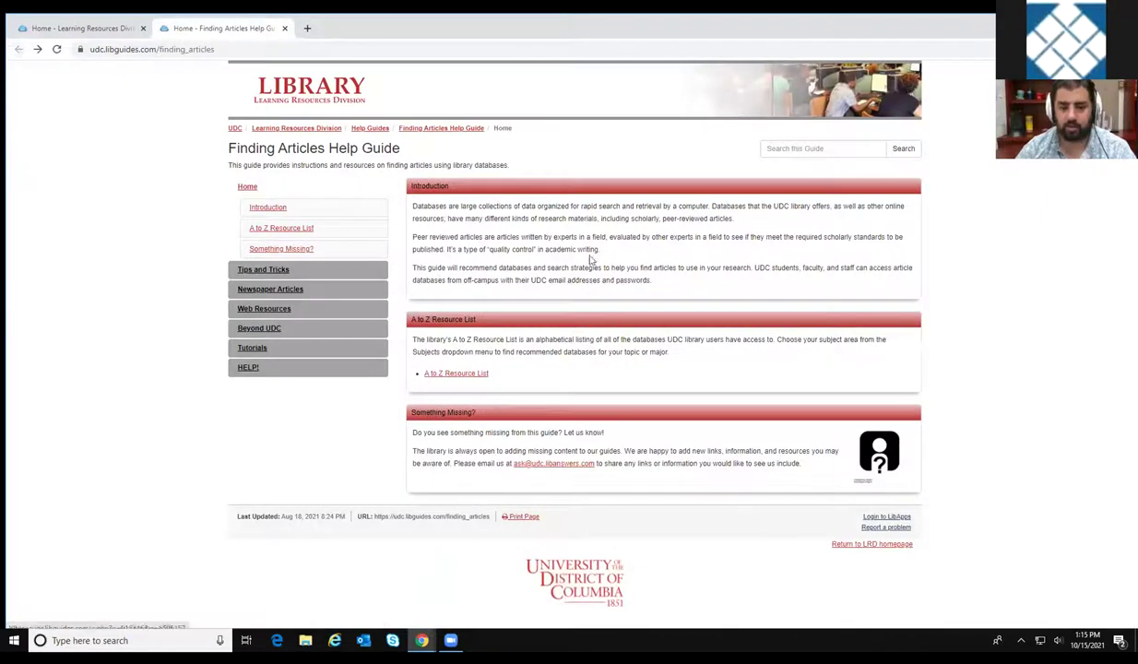
{"action": "left_click", "coordinate": [284, 28]}
Switch to the Database Searching presentation in PowerPoint, exit the slide show and look through the slide thumbnails.
{"action": "key", "text": "alt+Tab"}
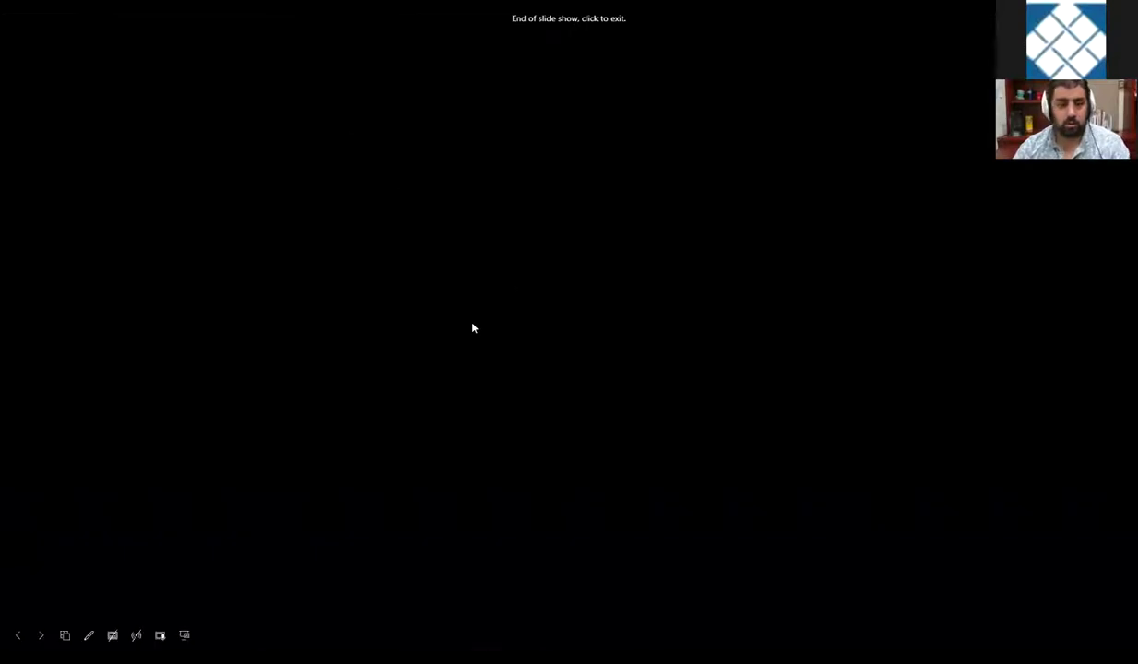
{"action": "left_click", "coordinate": [467, 323]}
{"action": "scroll", "coordinate": [81, 508], "scroll_direction": "down", "scroll_amount": 2}
{"action": "scroll", "coordinate": [83, 535], "scroll_direction": "down", "scroll_amount": 1}
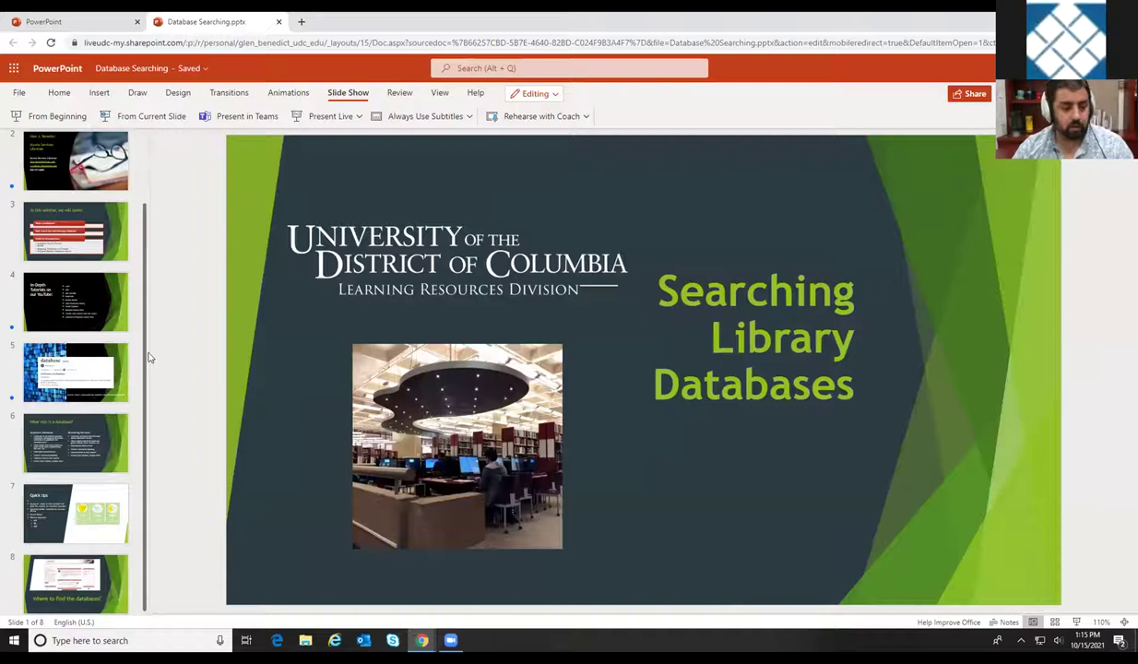
Switch back to the UDC Library homepage and look over its search area, A to Z Resource List link and help guides.
{"action": "key", "text": "alt+Tab"}
{"action": "scroll", "coordinate": [681, 296], "scroll_direction": "up", "scroll_amount": 3}
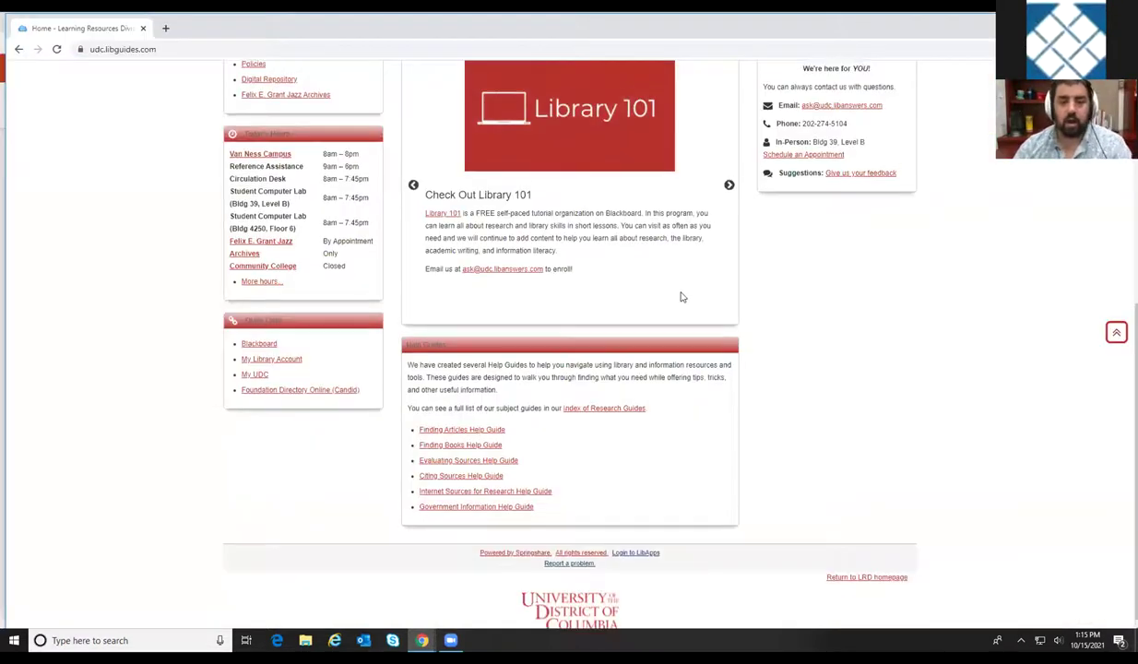
{"action": "scroll", "coordinate": [681, 296], "scroll_direction": "up", "scroll_amount": 3}
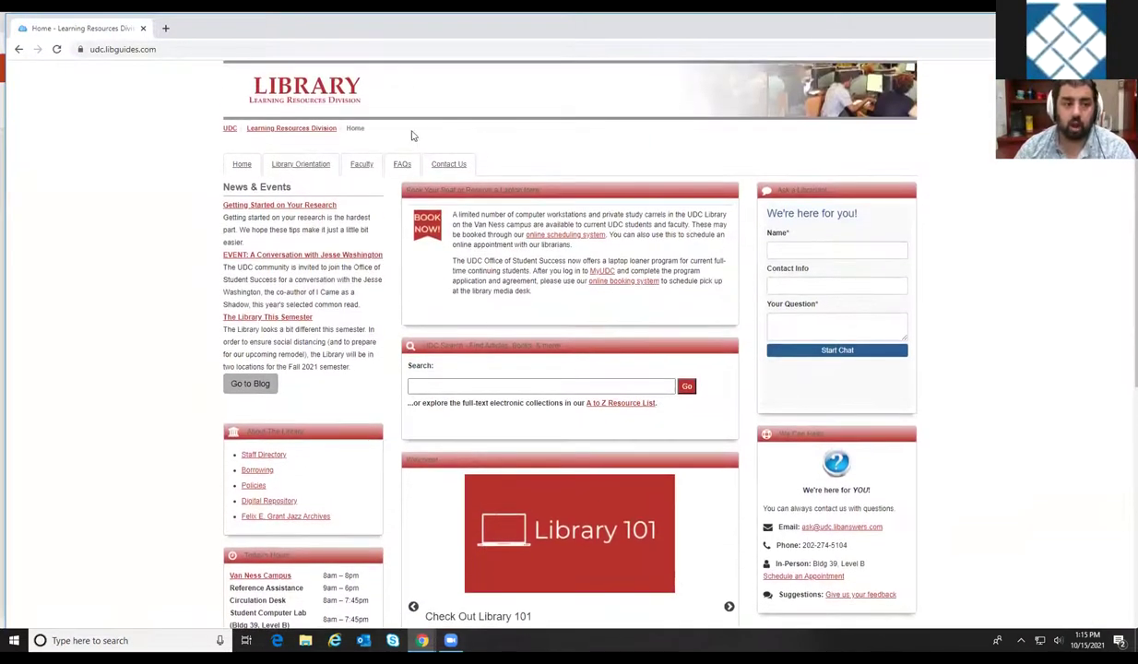
{"action": "key", "text": "alt+Tab"}
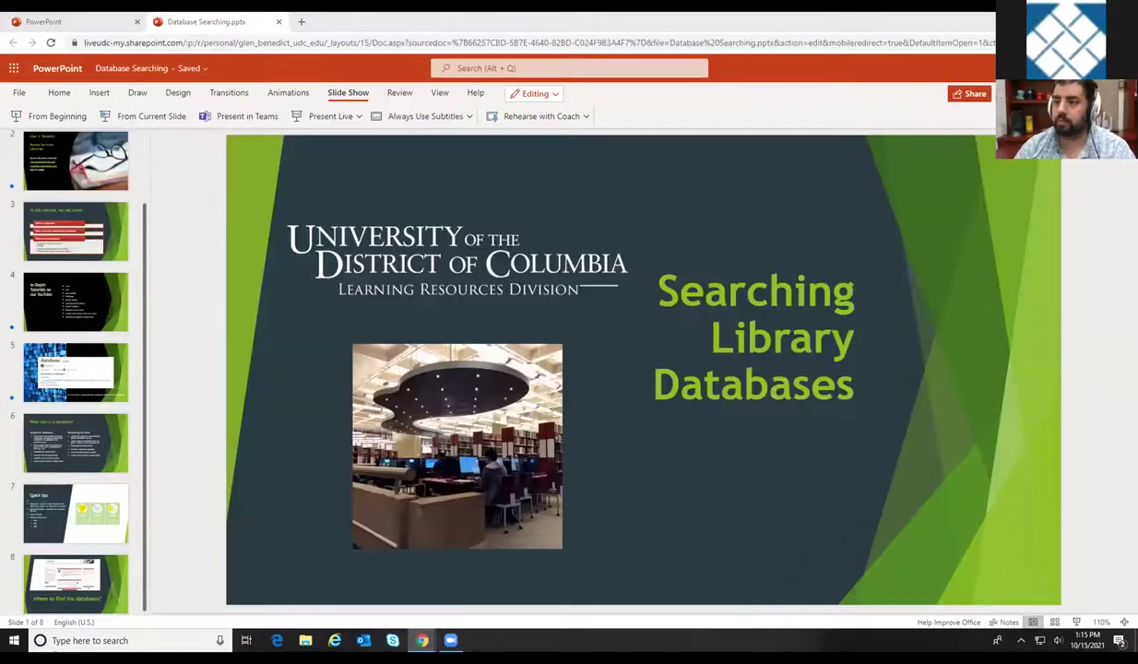
{"action": "key", "text": "alt+Tab"}
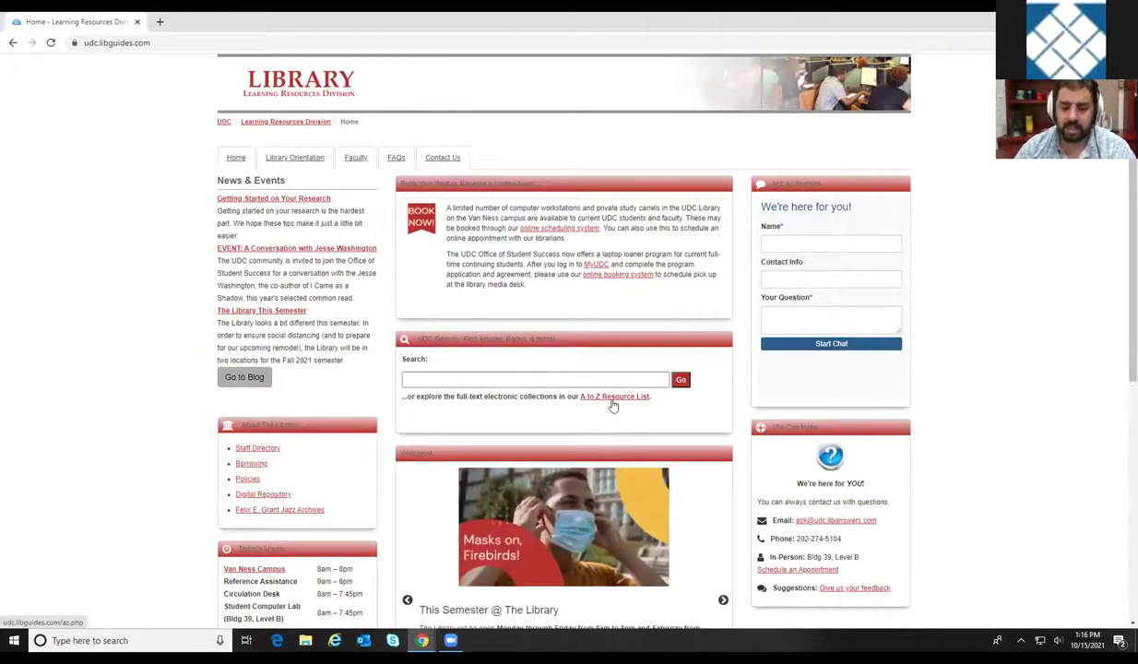
{"action": "scroll", "coordinate": [674, 413], "scroll_direction": "down", "scroll_amount": 5}
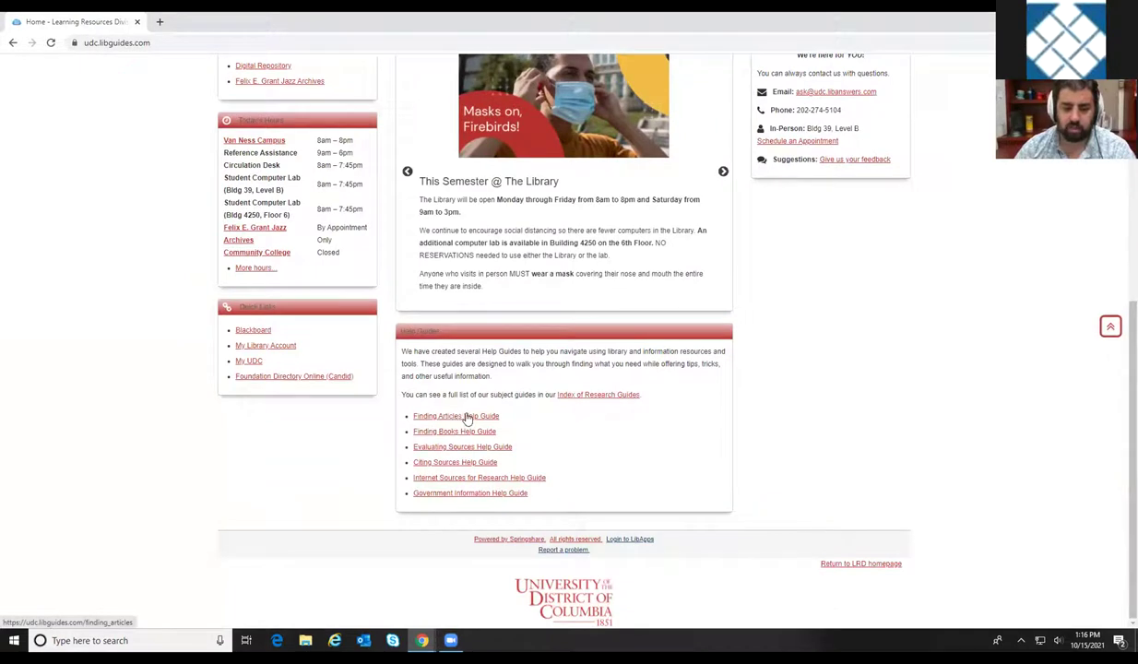
{"action": "scroll", "coordinate": [548, 413], "scroll_direction": "up", "scroll_amount": 2}
{"action": "scroll", "coordinate": [548, 413], "scroll_direction": "up", "scroll_amount": 1}
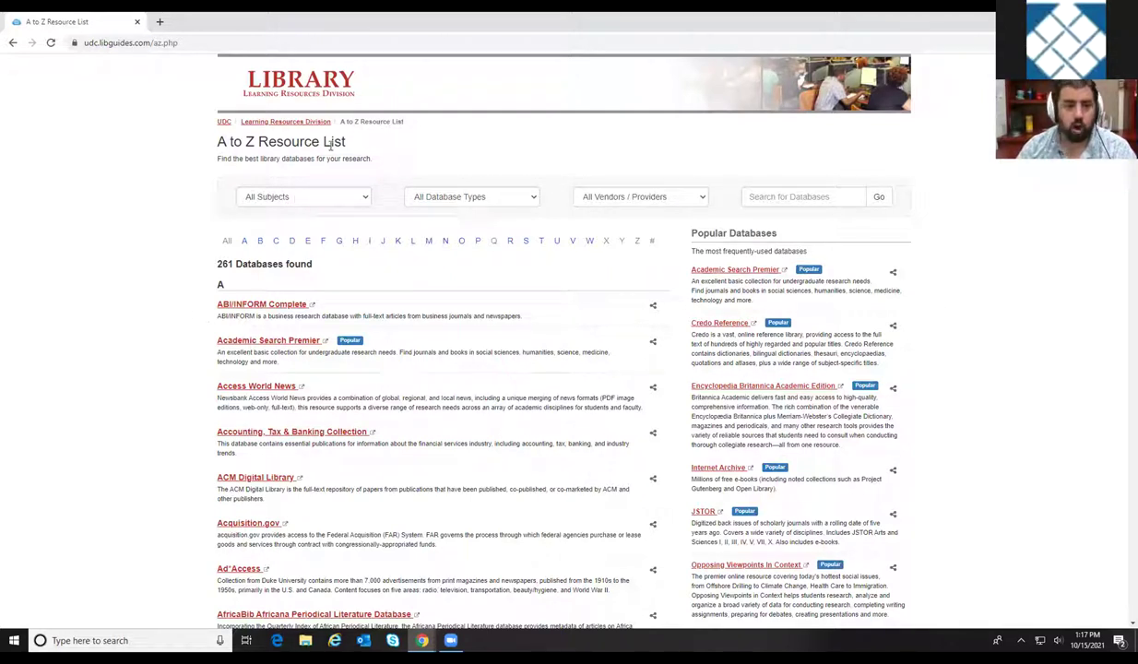
Filter the A to Z Resource List by the subject Health Care Professions.
{"action": "left_click", "coordinate": [365, 200]}
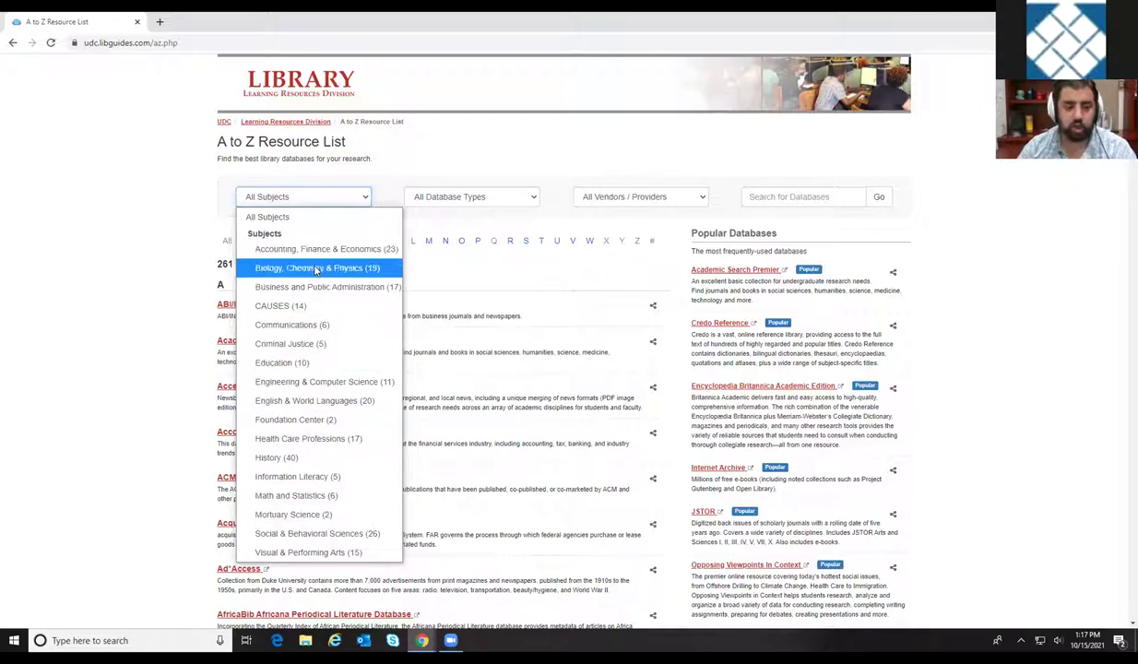
{"action": "left_click", "coordinate": [358, 444]}
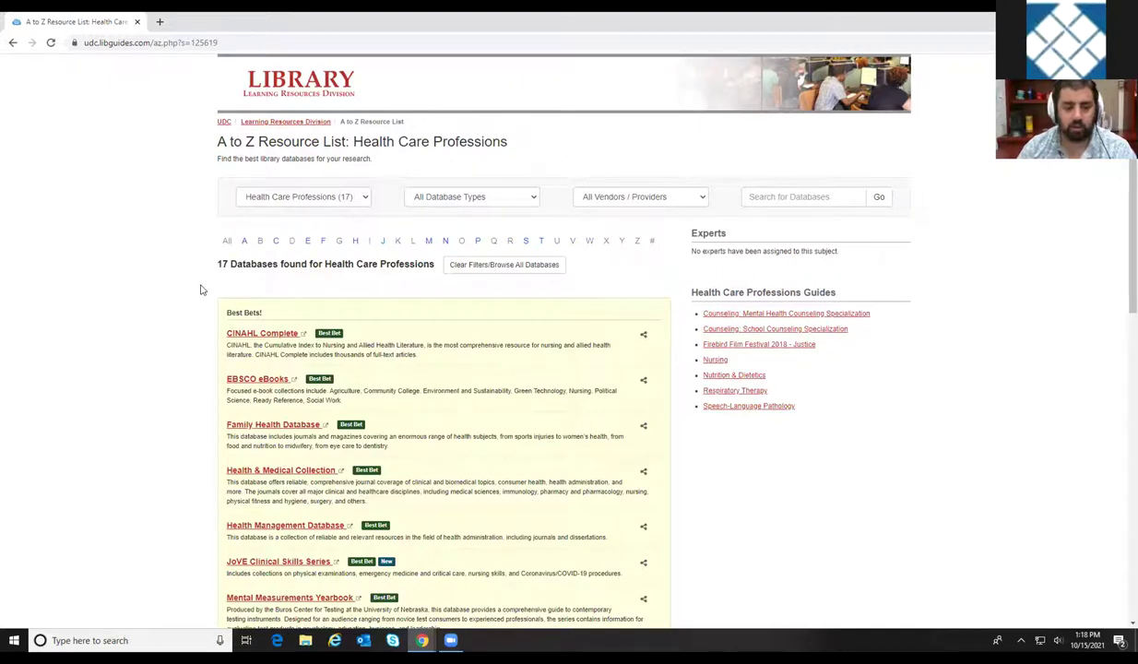
Examine the Best Bets databases for Health Care Professions and the subject choices available with that filter.
{"action": "scroll", "coordinate": [202, 290], "scroll_direction": "down", "scroll_amount": 2}
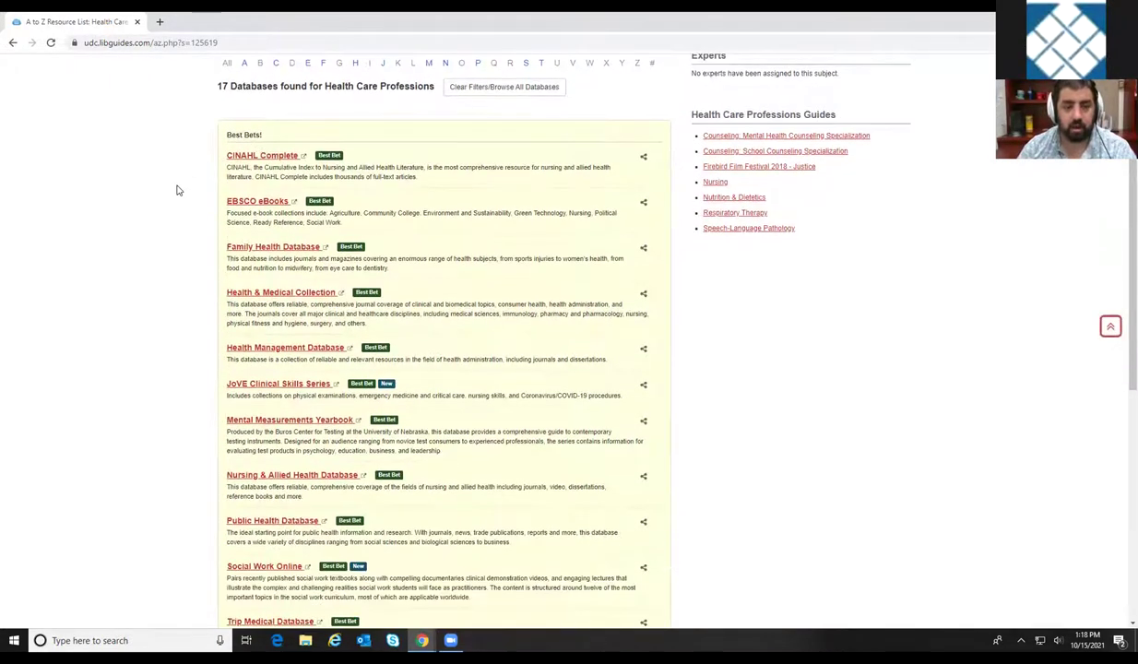
{"action": "scroll", "coordinate": [179, 190], "scroll_direction": "up", "scroll_amount": 2}
{"action": "left_click", "coordinate": [319, 143]}
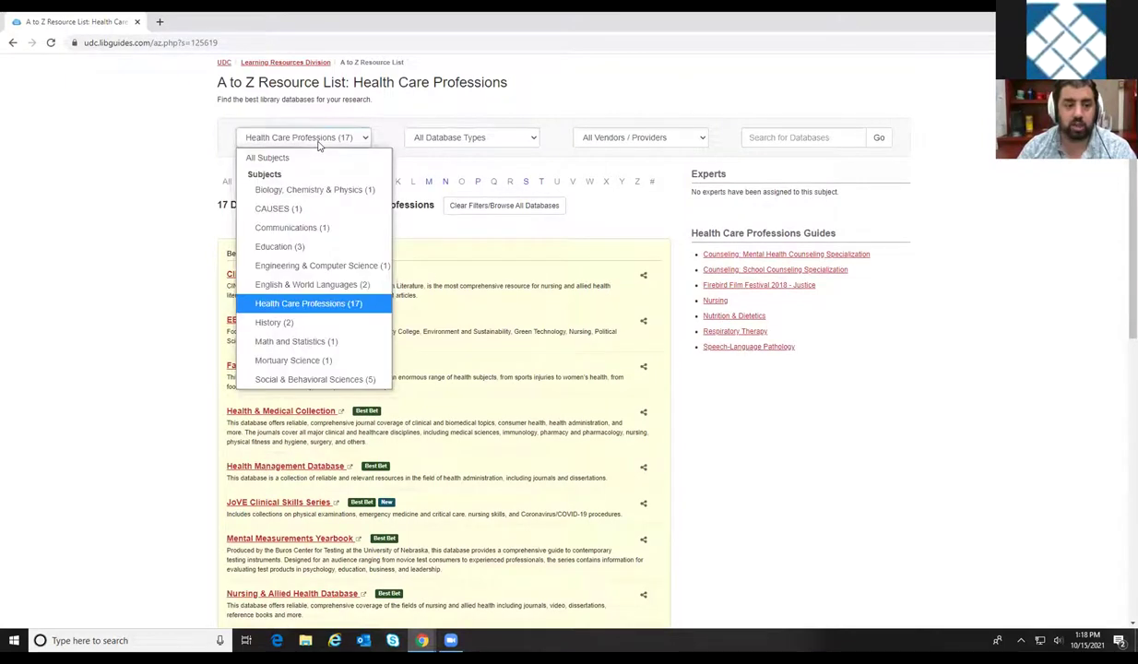
{"action": "left_click", "coordinate": [107, 225]}
{"action": "scroll", "coordinate": [188, 212], "scroll_direction": "down", "scroll_amount": 2}
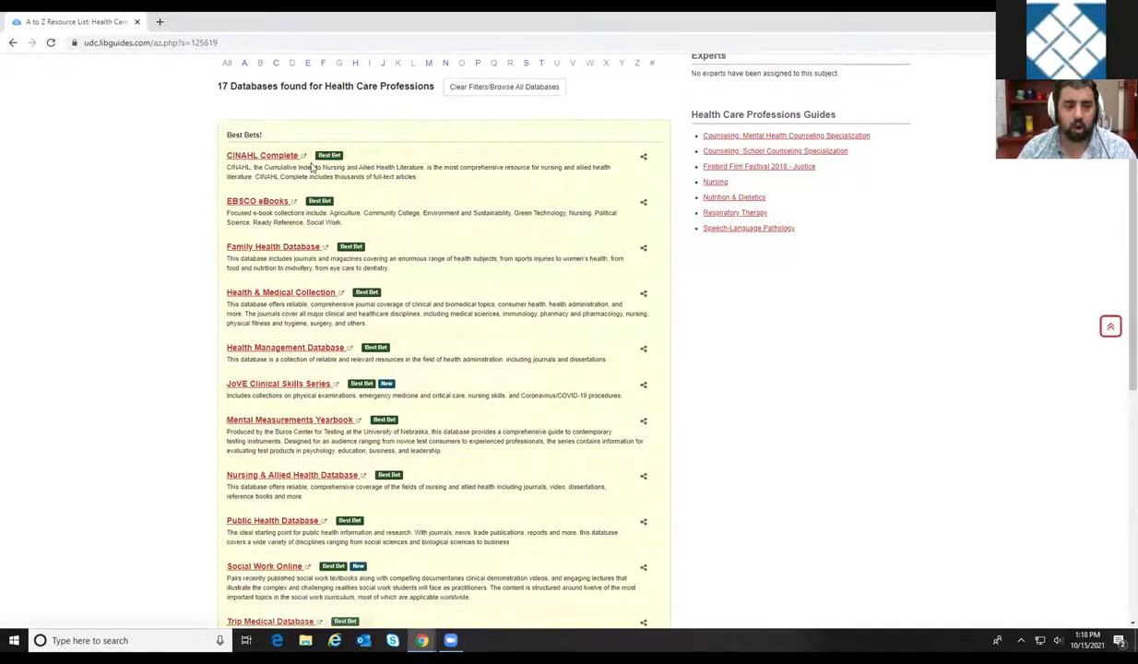
{"action": "scroll", "coordinate": [162, 302], "scroll_direction": "down", "scroll_amount": 3}
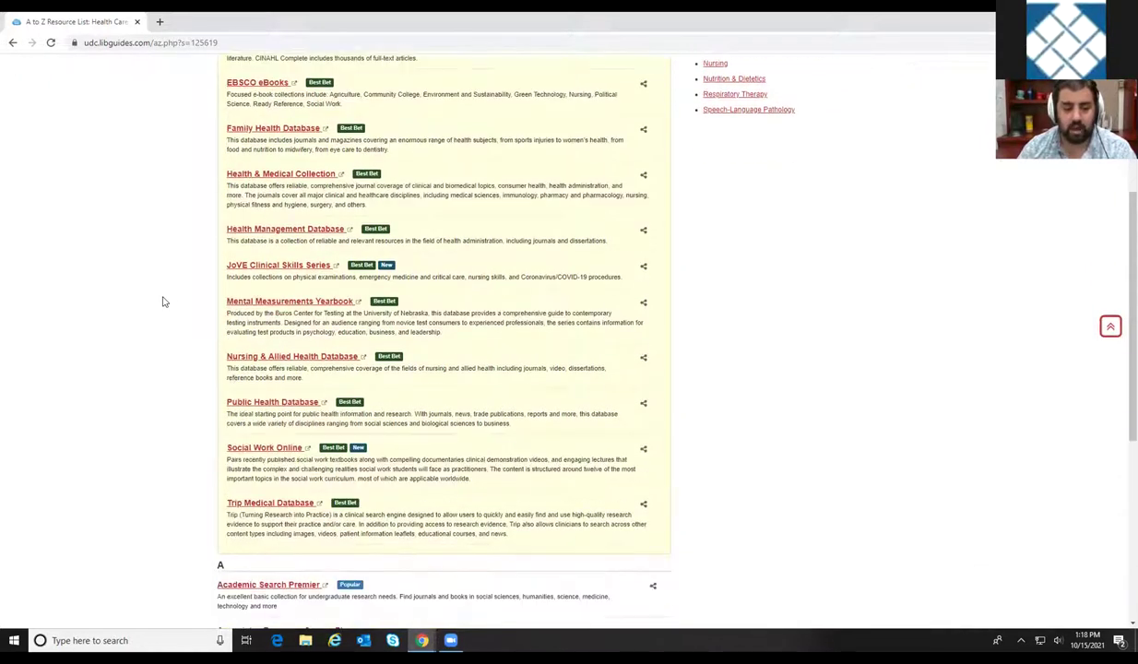
{"action": "scroll", "coordinate": [183, 286], "scroll_direction": "up", "scroll_amount": 2}
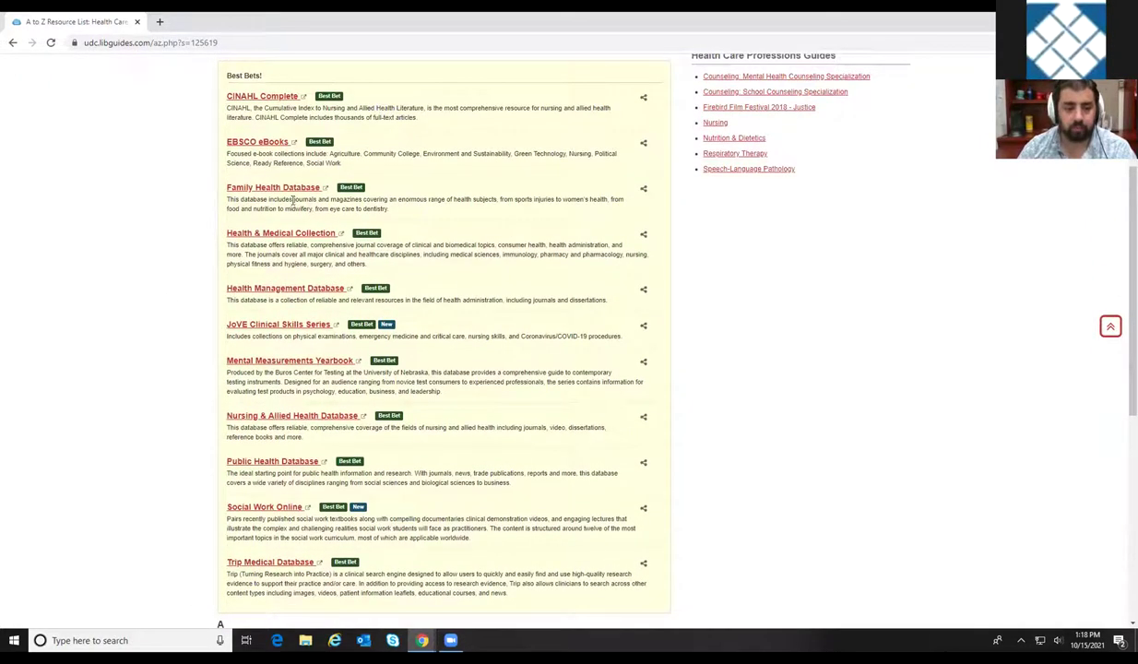
{"action": "scroll", "coordinate": [425, 181], "scroll_direction": "up", "scroll_amount": 1}
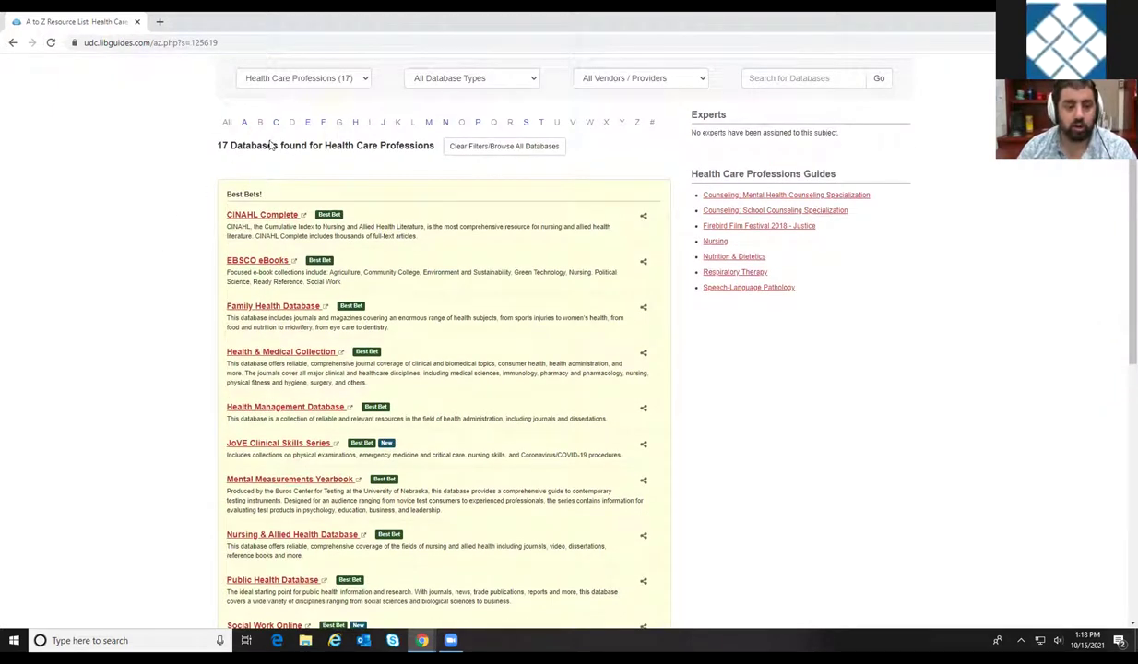
{"action": "scroll", "coordinate": [191, 225], "scroll_direction": "down", "scroll_amount": 1}
{"action": "scroll", "coordinate": [191, 225], "scroll_direction": "down", "scroll_amount": 5}
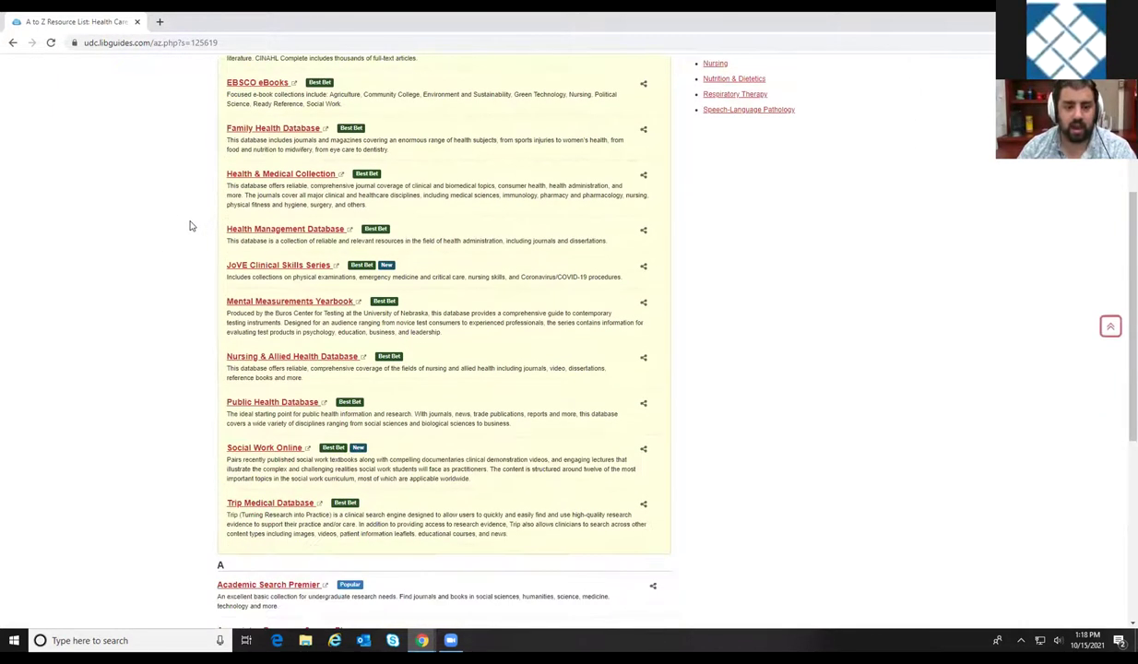
{"action": "scroll", "coordinate": [191, 225], "scroll_direction": "up", "scroll_amount": 6}
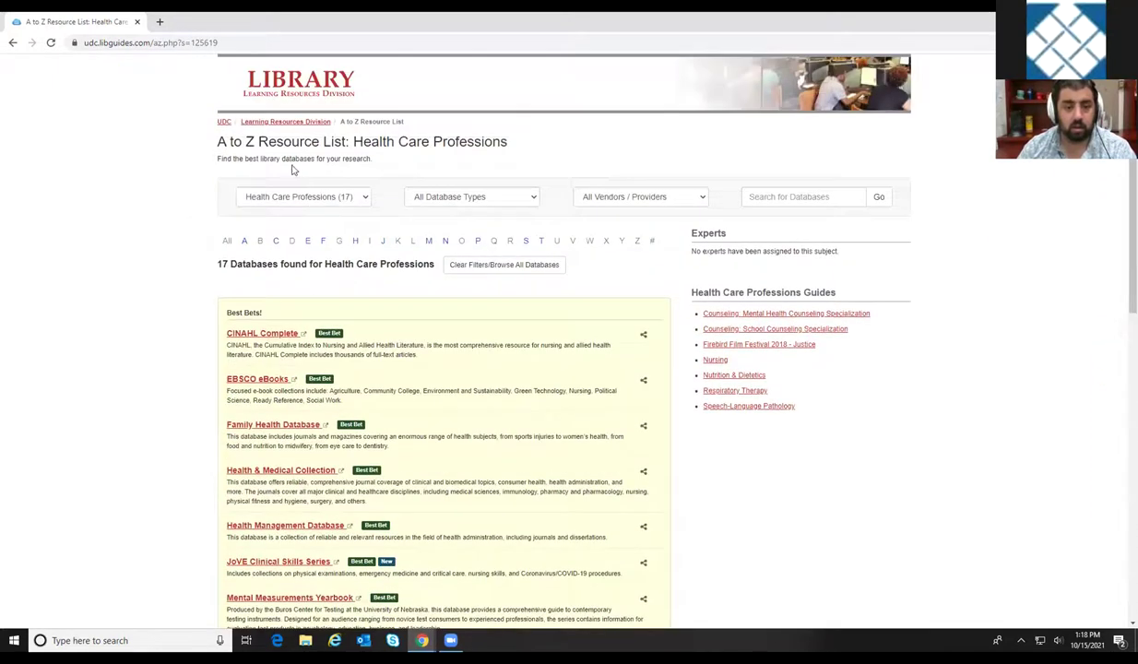
Filter the resource list by Biology, Chemistry & Physics and reset the subject filter to All Subjects.
{"action": "left_click", "coordinate": [356, 197]}
{"action": "left_click", "coordinate": [313, 247]}
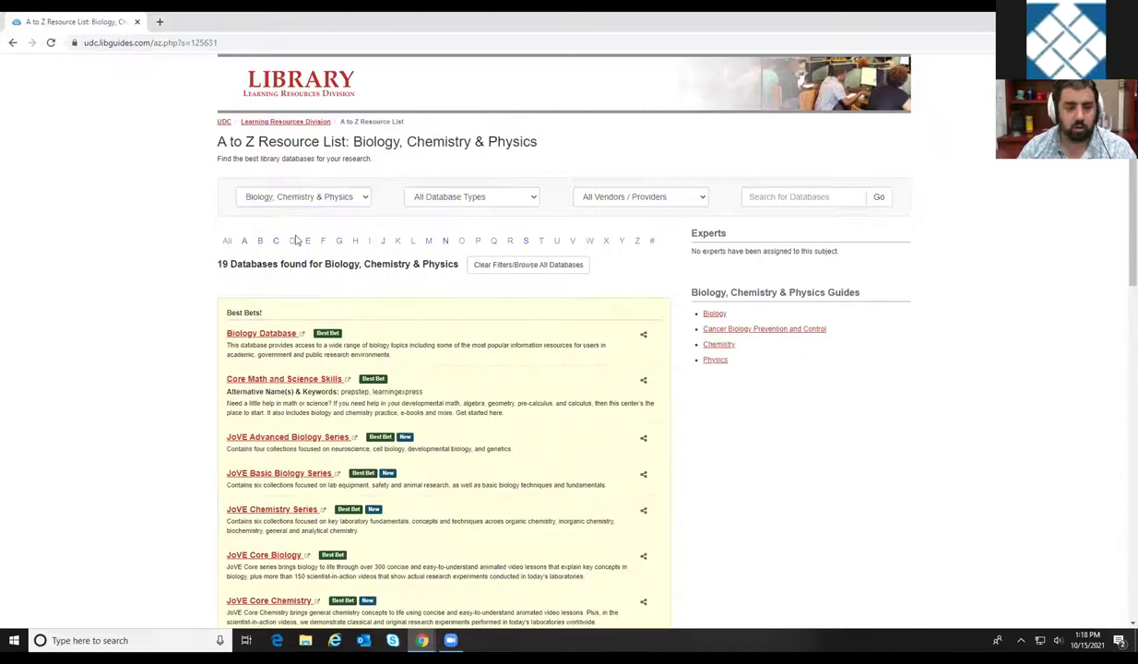
{"action": "left_click", "coordinate": [348, 192]}
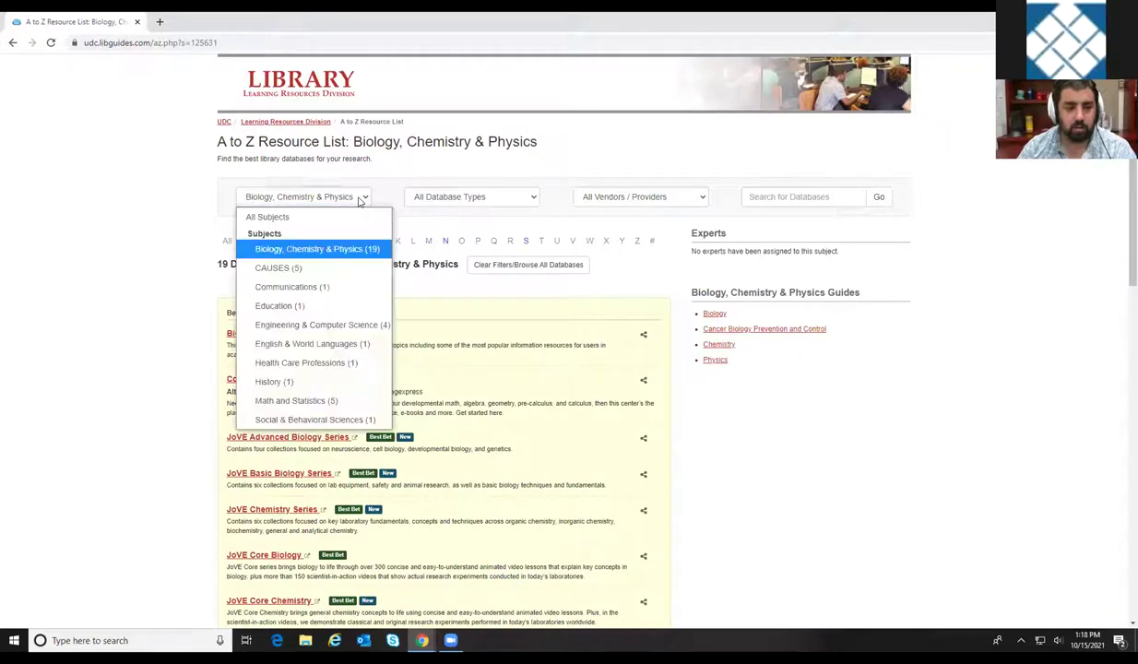
{"action": "left_click", "coordinate": [284, 218]}
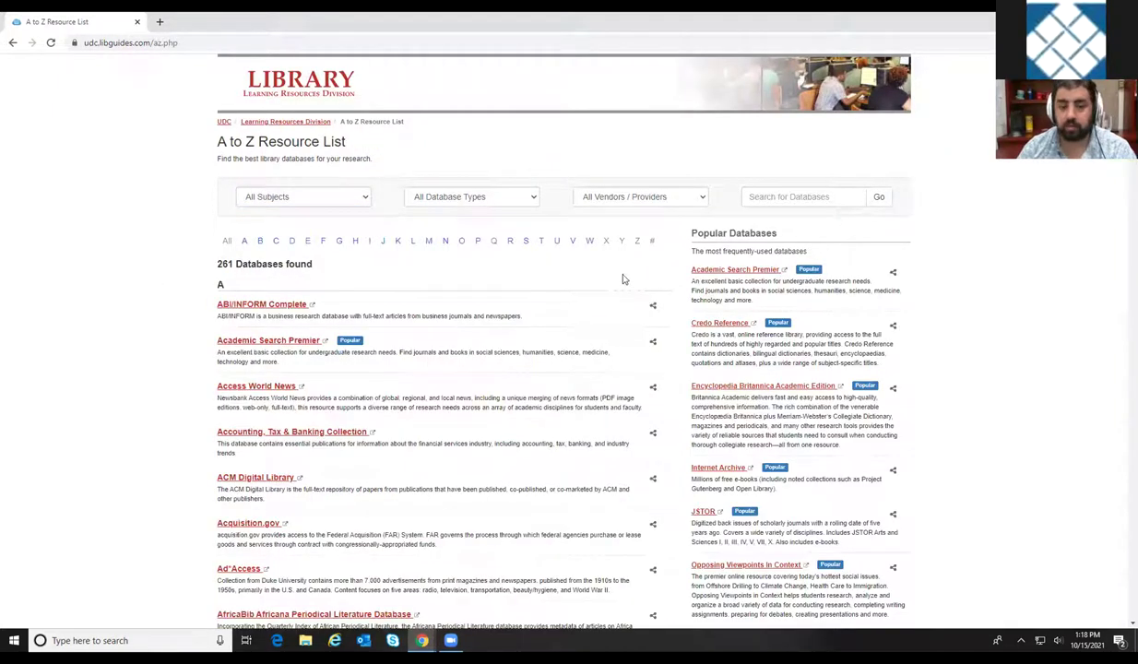
Look through the database type choices and the vendor/provider choices available for filtering the A to Z Resource List.
{"action": "left_click", "coordinate": [526, 199]}
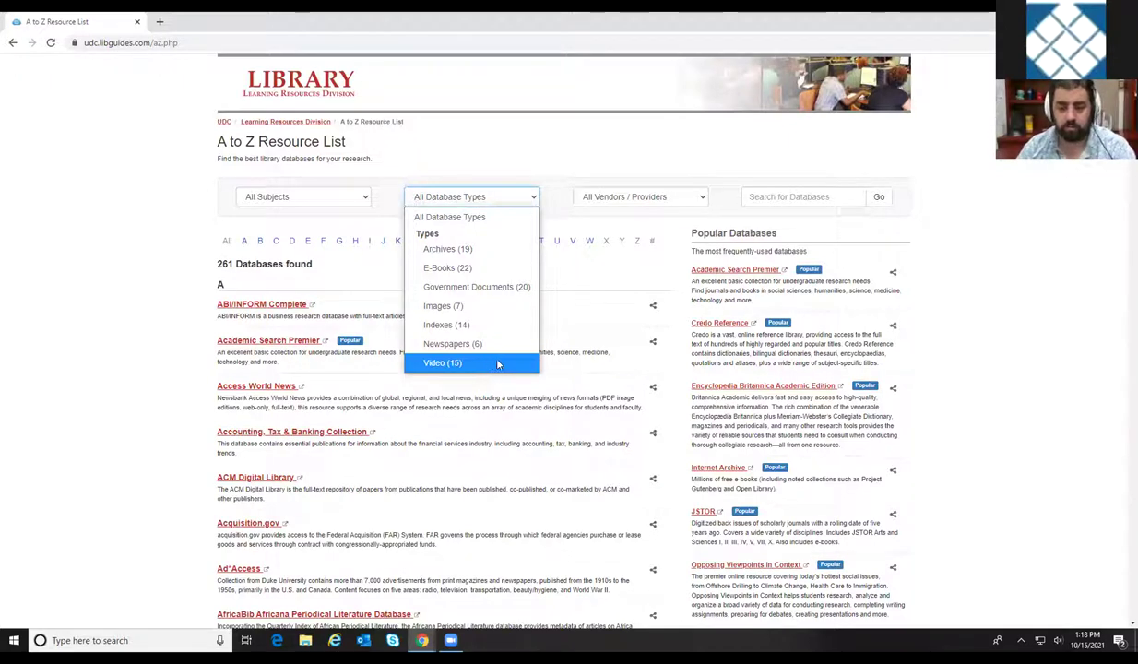
{"action": "left_click", "coordinate": [927, 272]}
{"action": "left_click", "coordinate": [635, 200]}
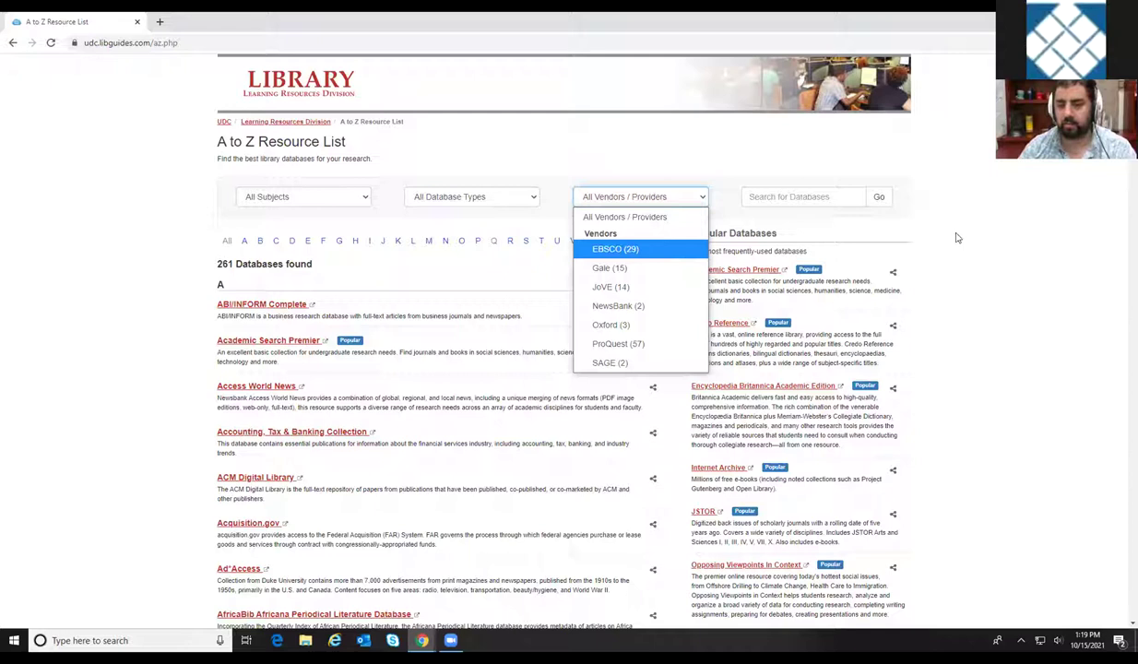
{"action": "left_click", "coordinate": [922, 227]}
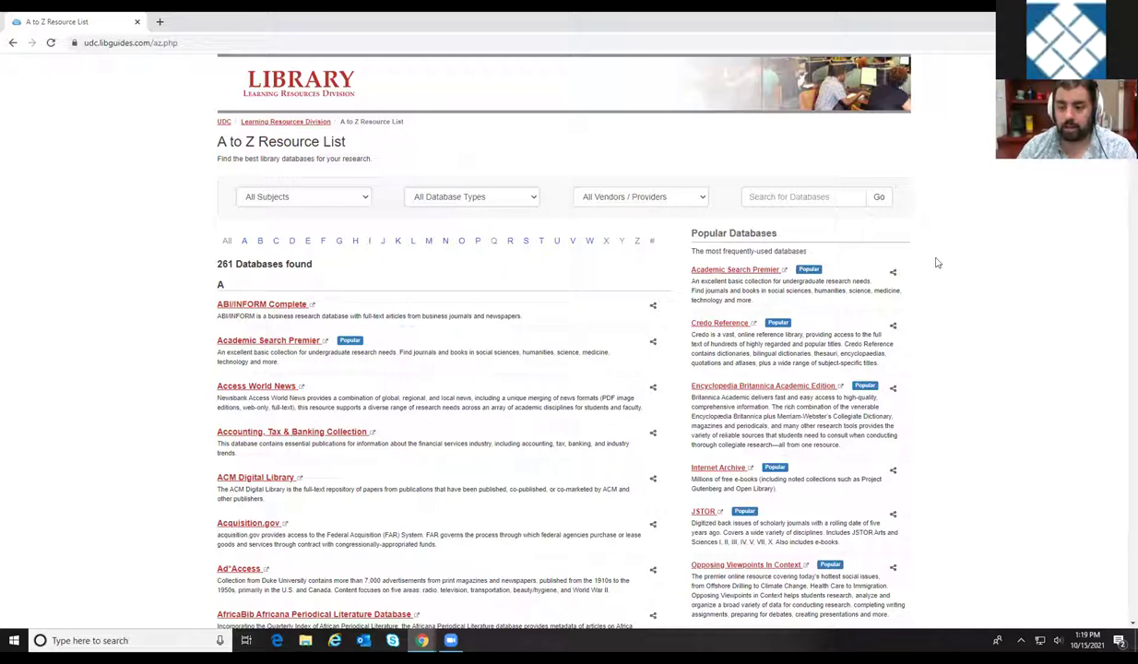
Examine the alphabetical database entries and the Popular Databases section of the A to Z Resource List.
{"action": "scroll", "coordinate": [941, 270], "scroll_direction": "down", "scroll_amount": 1}
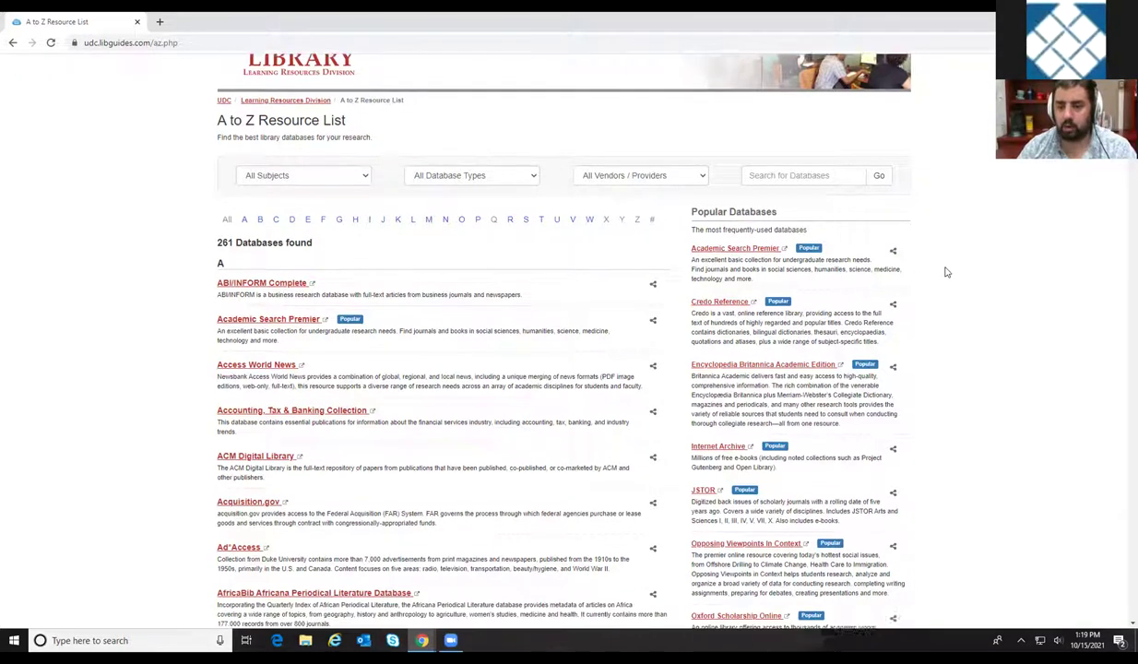
{"action": "scroll", "coordinate": [946, 273], "scroll_direction": "down", "scroll_amount": 2}
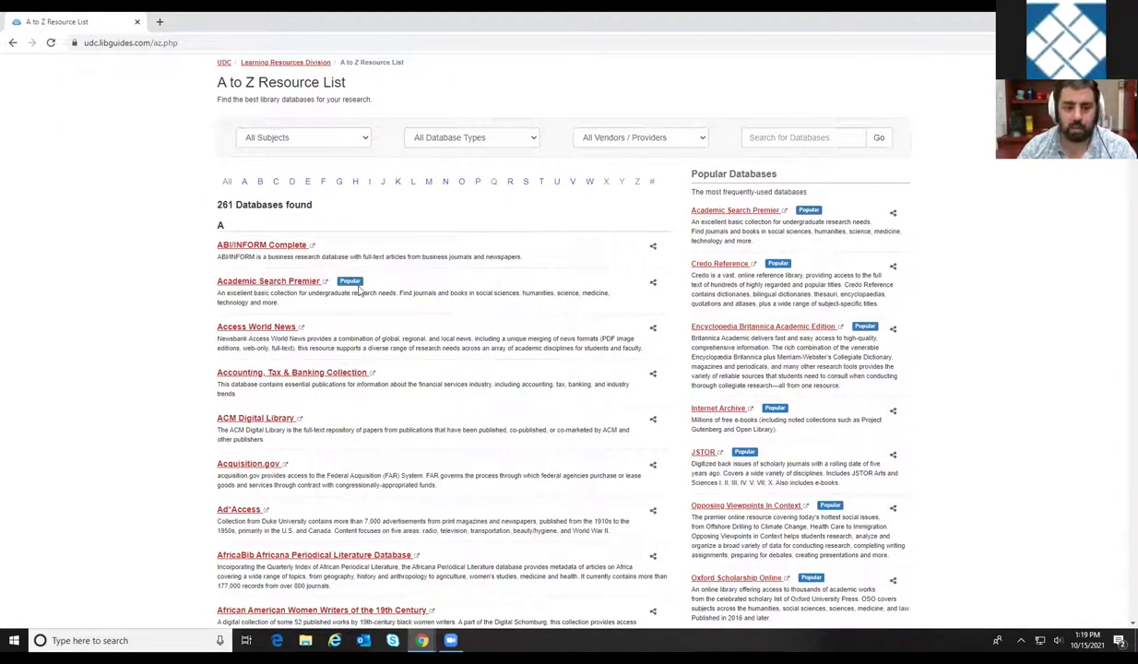
{"action": "scroll", "coordinate": [884, 241], "scroll_direction": "down", "scroll_amount": 2}
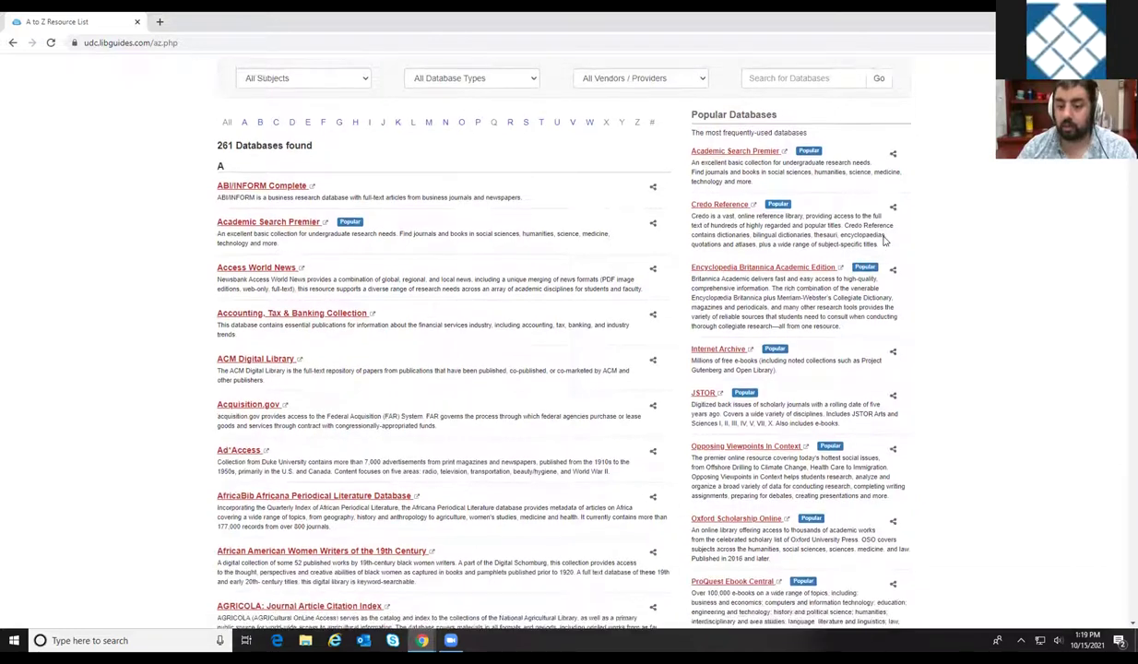
{"action": "scroll", "coordinate": [842, 240], "scroll_direction": "down", "scroll_amount": 1}
{"action": "scroll", "coordinate": [840, 242], "scroll_direction": "up", "scroll_amount": 3}
{"action": "scroll", "coordinate": [782, 223], "scroll_direction": "up", "scroll_amount": 1}
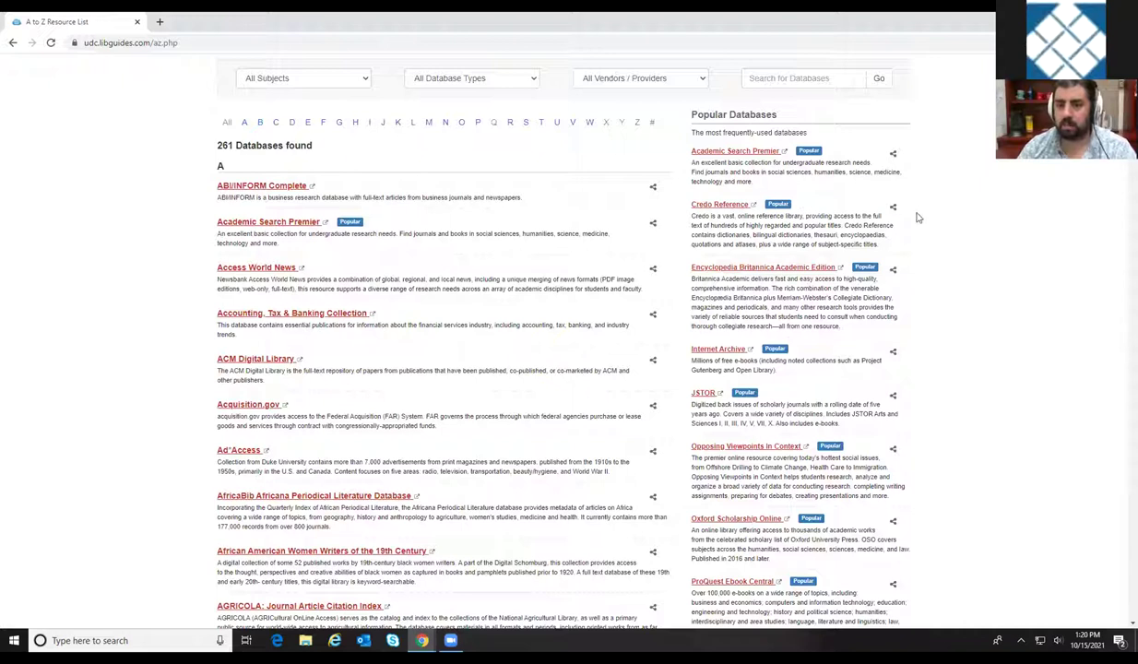
{"action": "scroll", "coordinate": [916, 216], "scroll_direction": "down", "scroll_amount": 1}
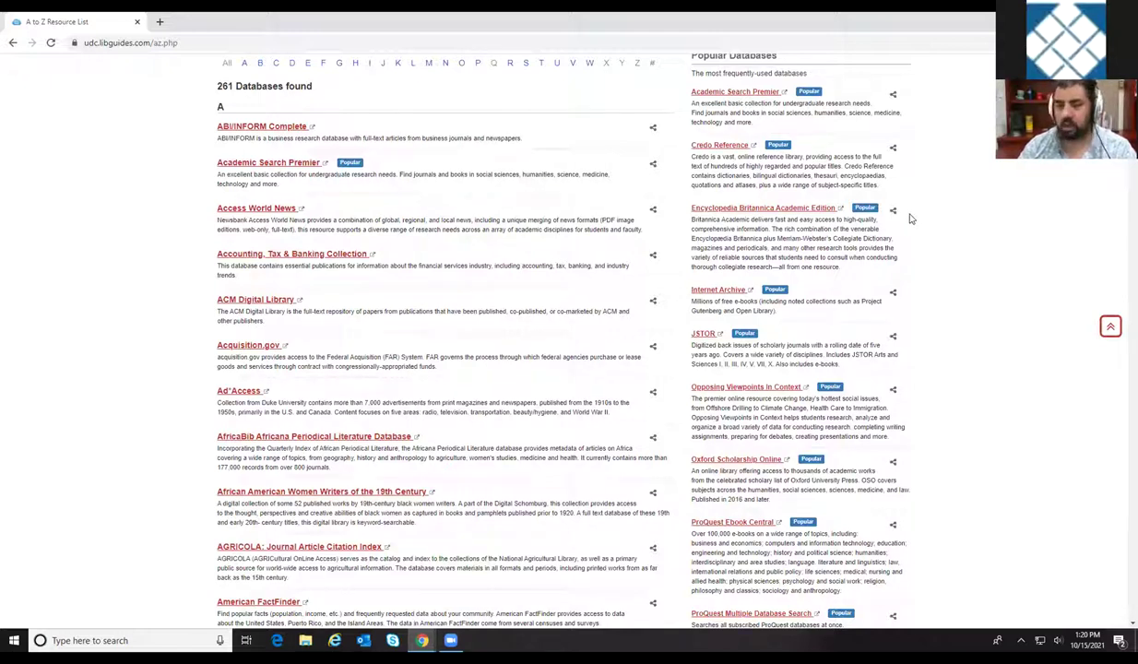
Review the New / Trial Databases section, from Black Life in America through the SAGE and Shakespeare's Words entries.
{"action": "scroll", "coordinate": [927, 258], "scroll_direction": "down", "scroll_amount": 3}
{"action": "scroll", "coordinate": [927, 301], "scroll_direction": "down", "scroll_amount": 6}
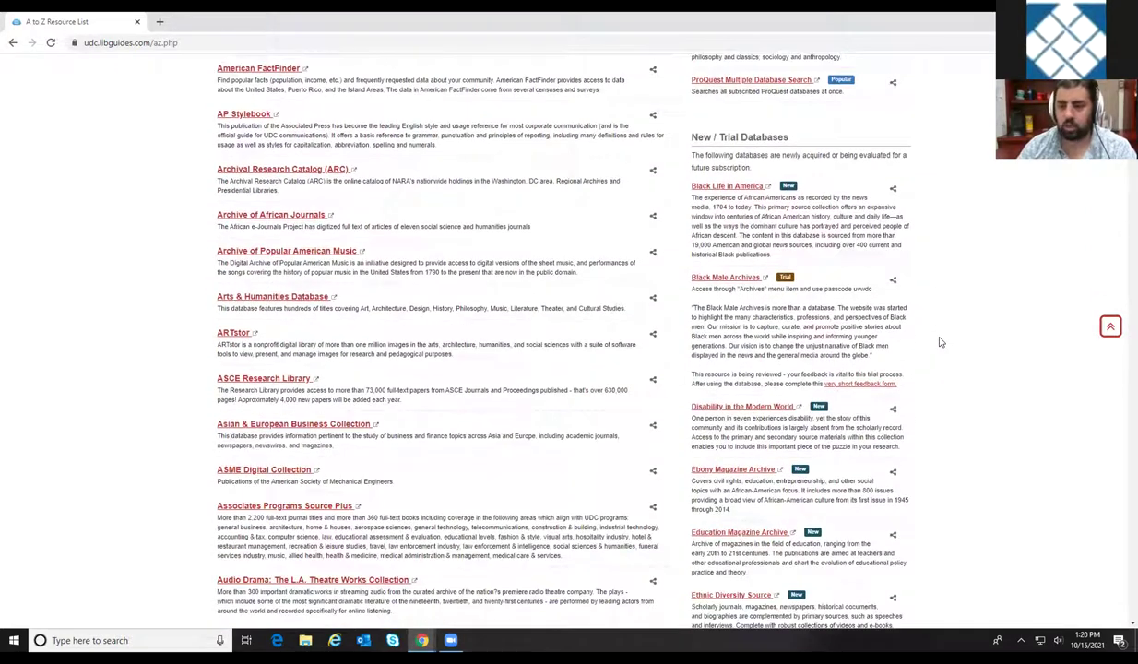
{"action": "scroll", "coordinate": [936, 314], "scroll_direction": "up", "scroll_amount": 1}
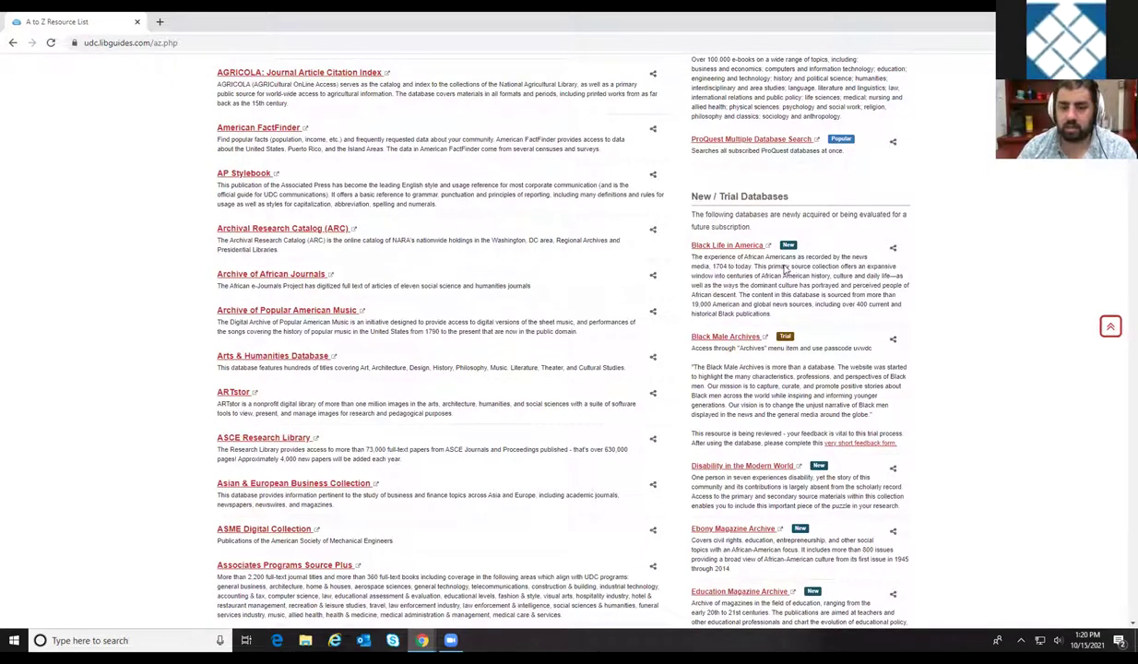
{"action": "scroll", "coordinate": [790, 256], "scroll_direction": "down", "scroll_amount": 1}
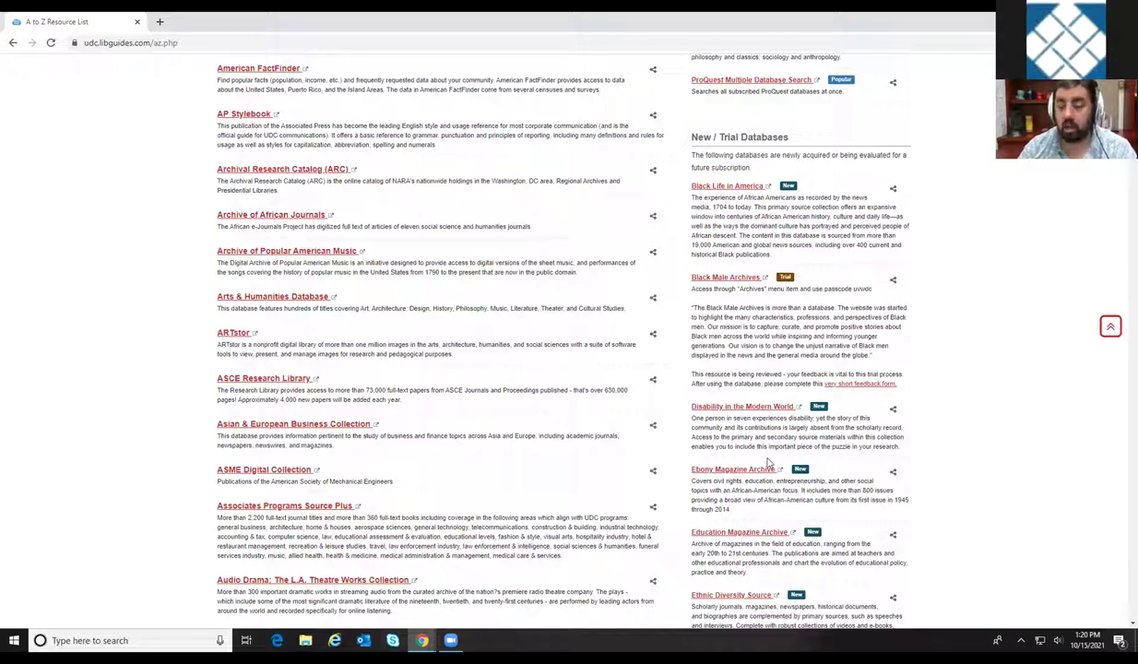
{"action": "scroll", "coordinate": [887, 278], "scroll_direction": "down", "scroll_amount": 1}
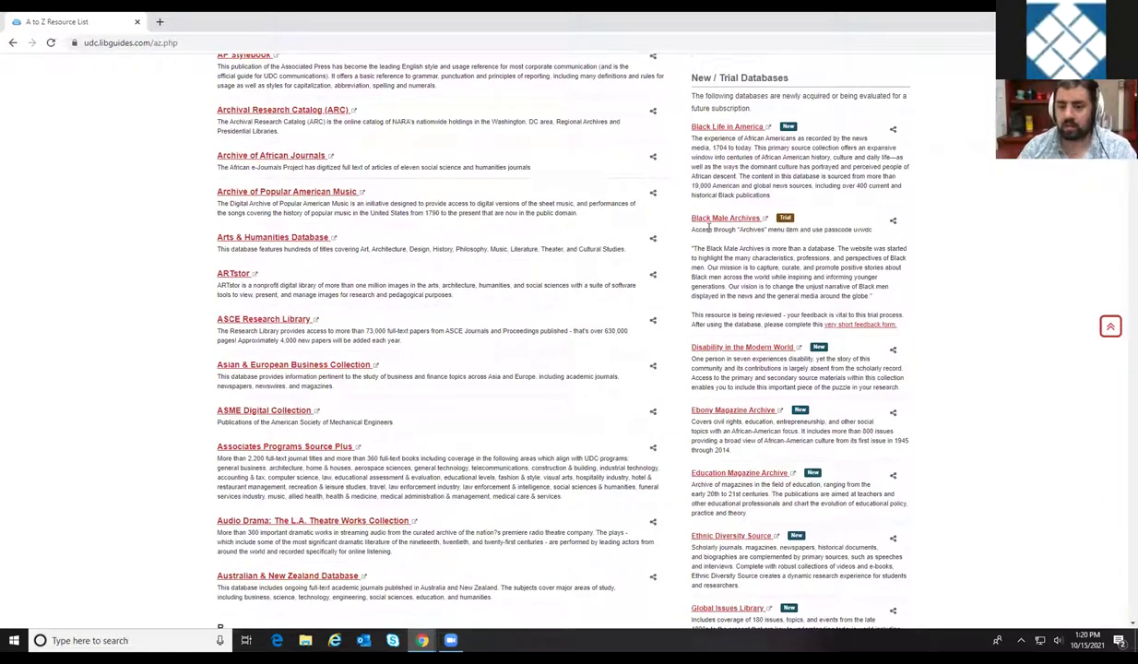
{"action": "scroll", "coordinate": [767, 247], "scroll_direction": "down", "scroll_amount": 5}
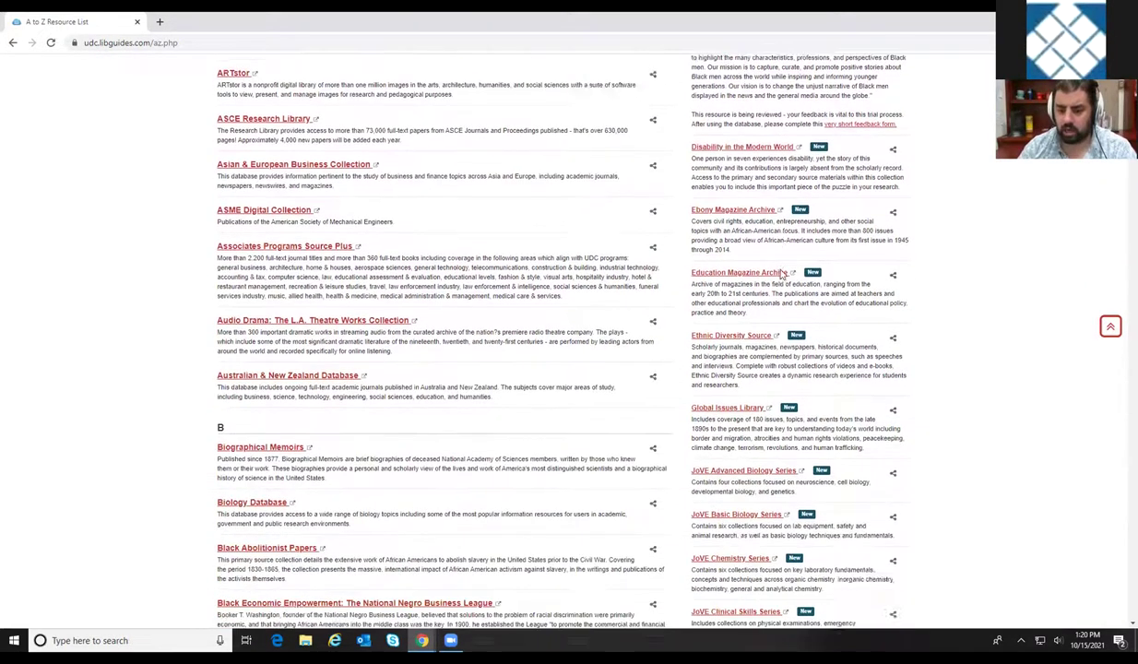
{"action": "scroll", "coordinate": [789, 312], "scroll_direction": "down", "scroll_amount": 10}
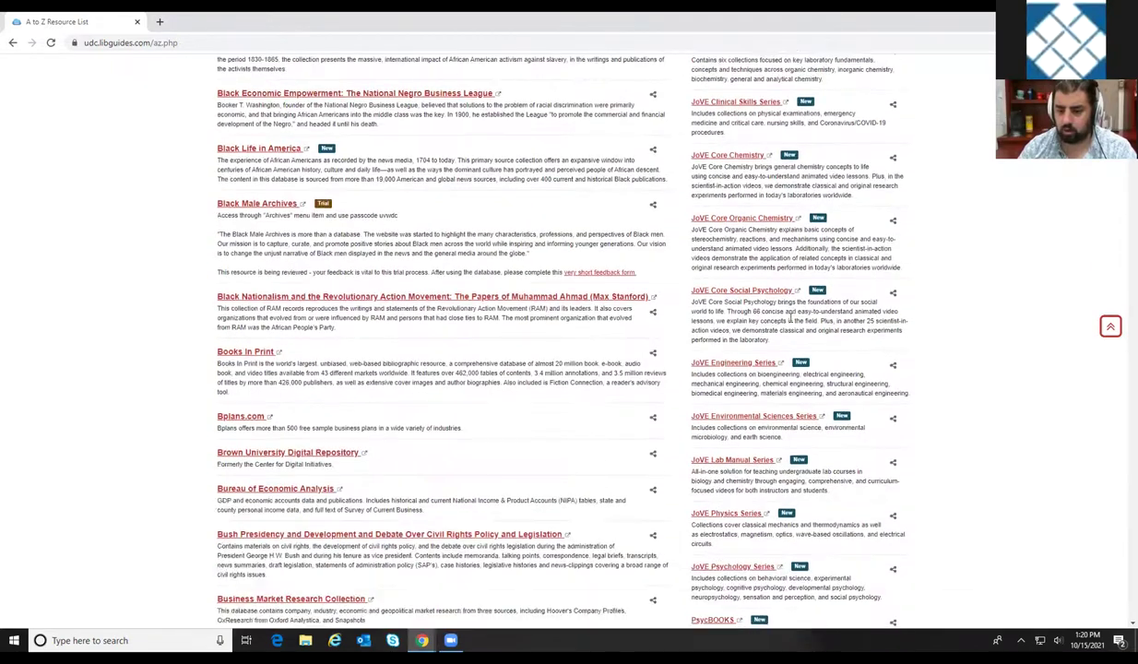
{"action": "scroll", "coordinate": [790, 317], "scroll_direction": "down", "scroll_amount": 6}
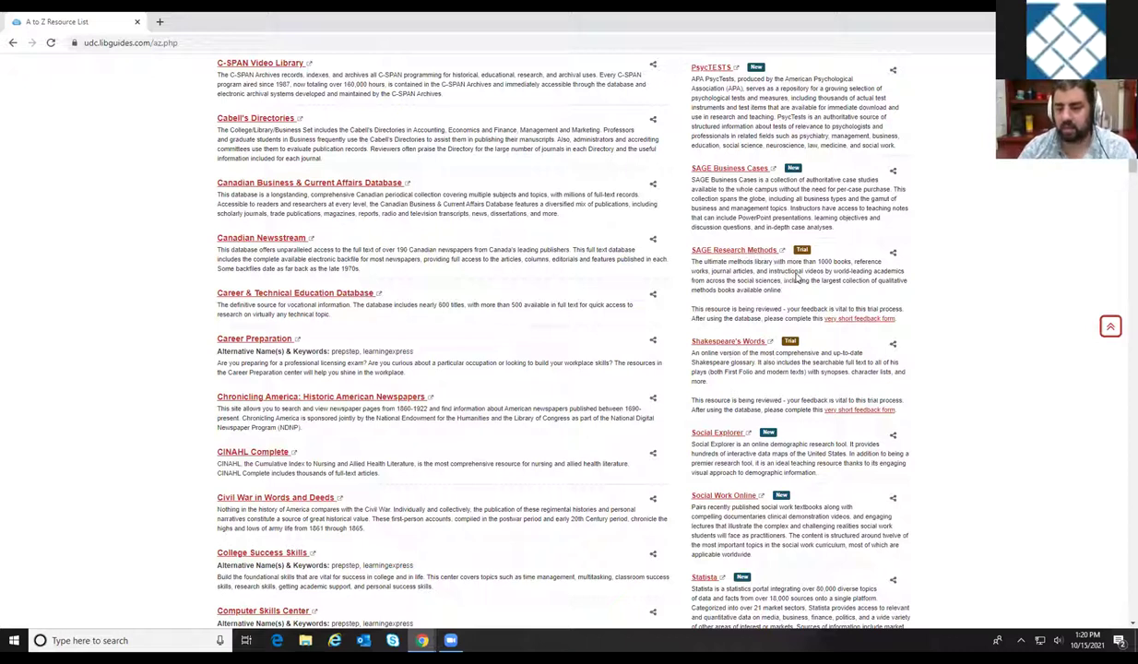
View the feedback form for the SAGE Research Methods trial and return to the A to Z Resource List.
{"action": "left_click", "coordinate": [870, 320]}
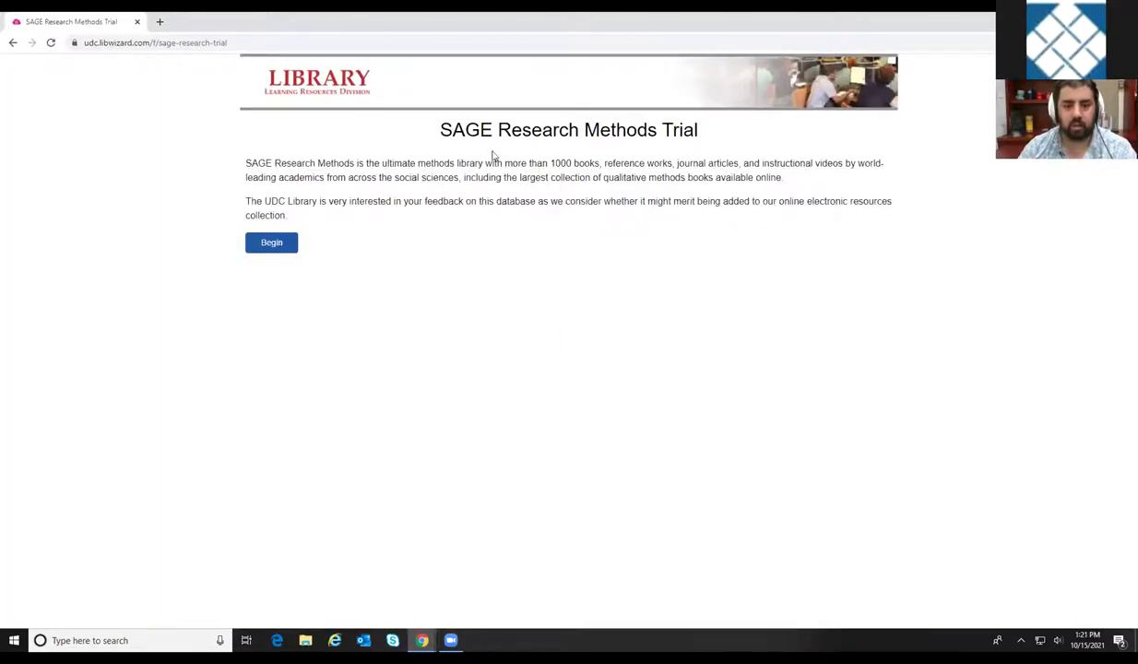
{"action": "left_click", "coordinate": [277, 243]}
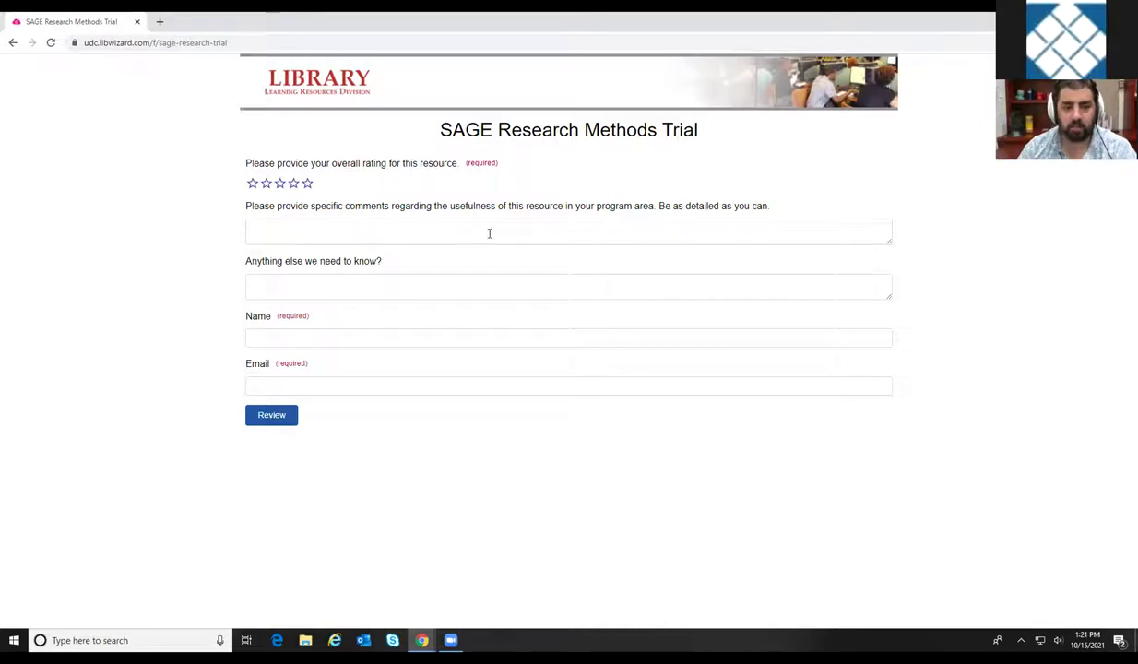
{"action": "left_click", "coordinate": [13, 44]}
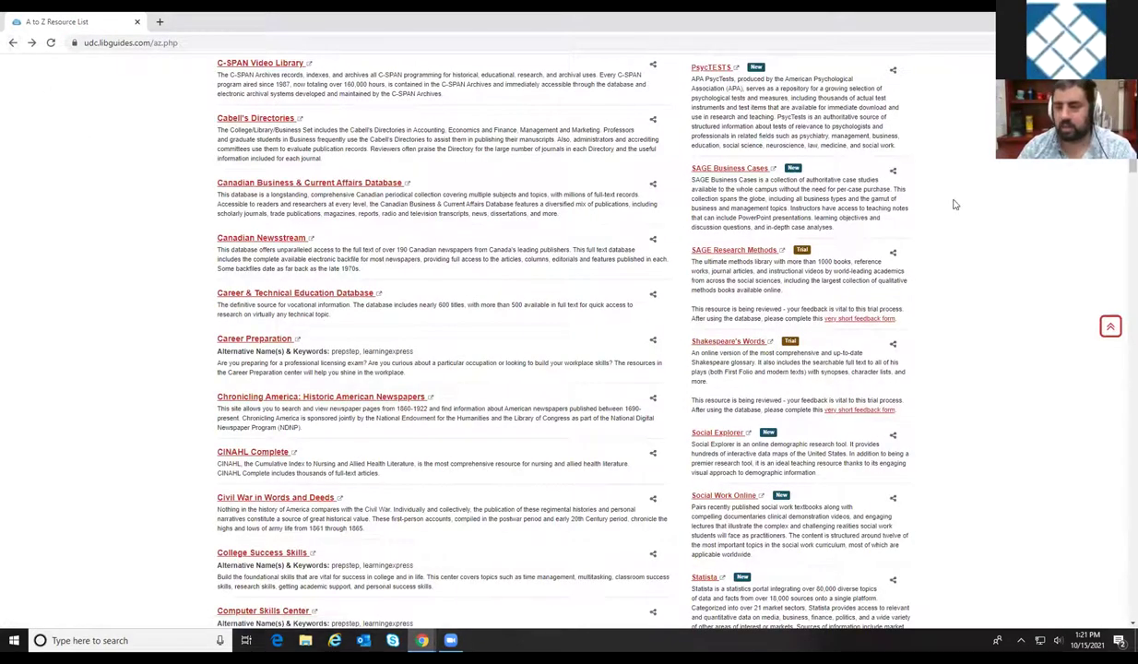
Open the Academic Search Premier database from the Popular Databases section of the resource list.
{"action": "scroll", "coordinate": [983, 403], "scroll_direction": "up", "scroll_amount": 3}
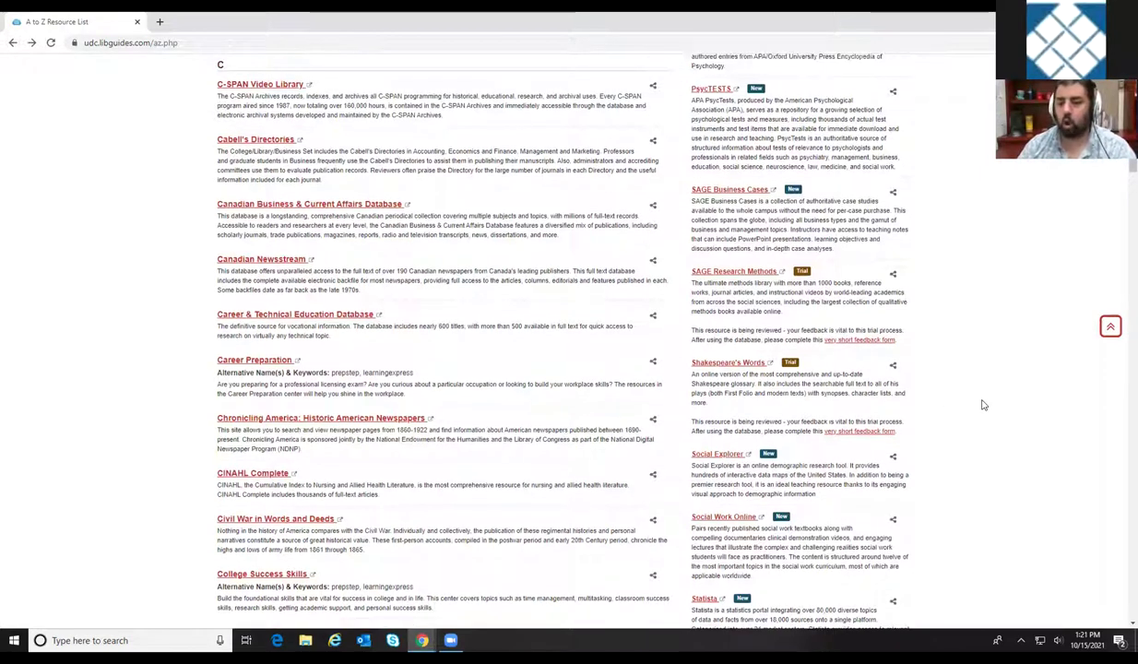
{"action": "scroll", "coordinate": [983, 404], "scroll_direction": "up", "scroll_amount": 5}
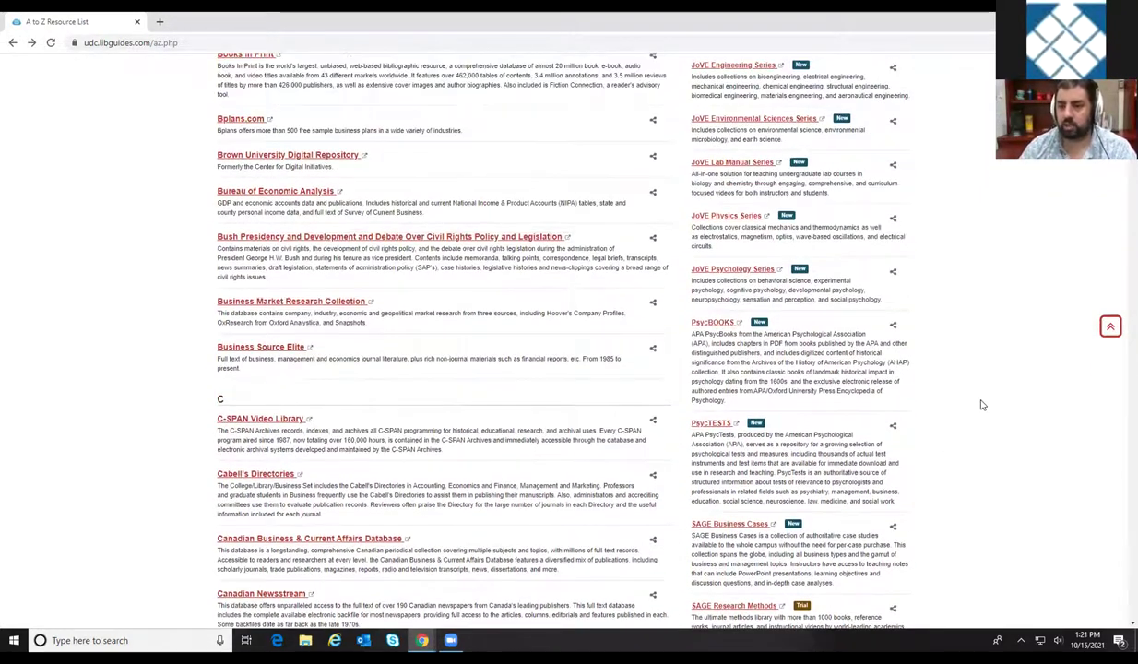
{"action": "scroll", "coordinate": [984, 403], "scroll_direction": "up", "scroll_amount": 15}
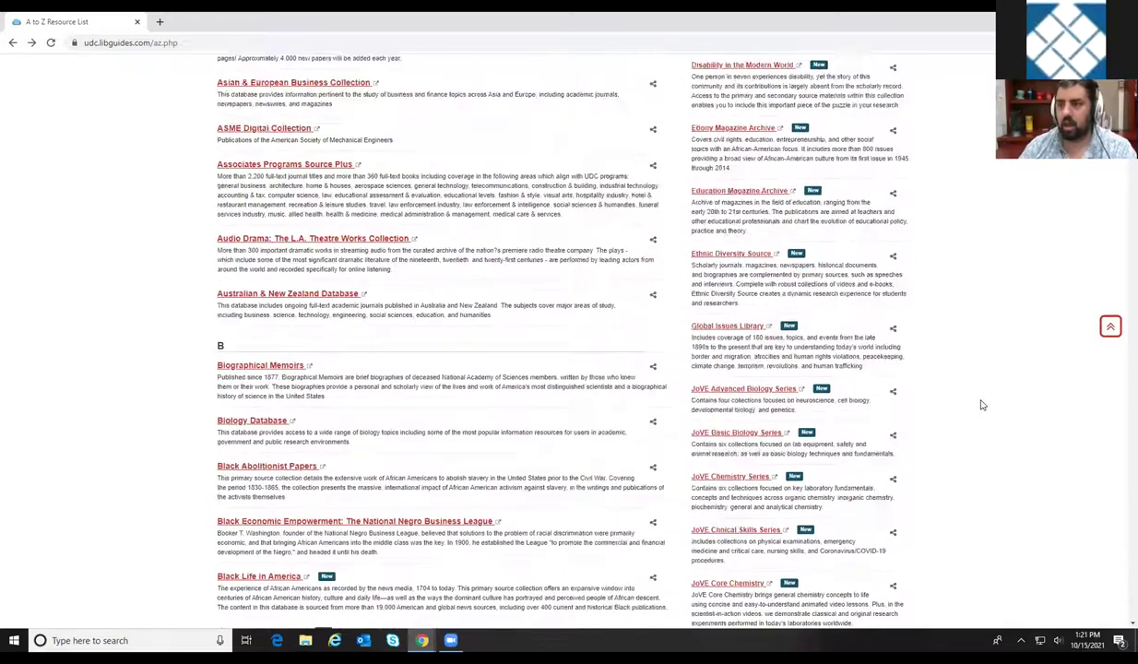
{"action": "scroll", "coordinate": [984, 403], "scroll_direction": "up", "scroll_amount": 7}
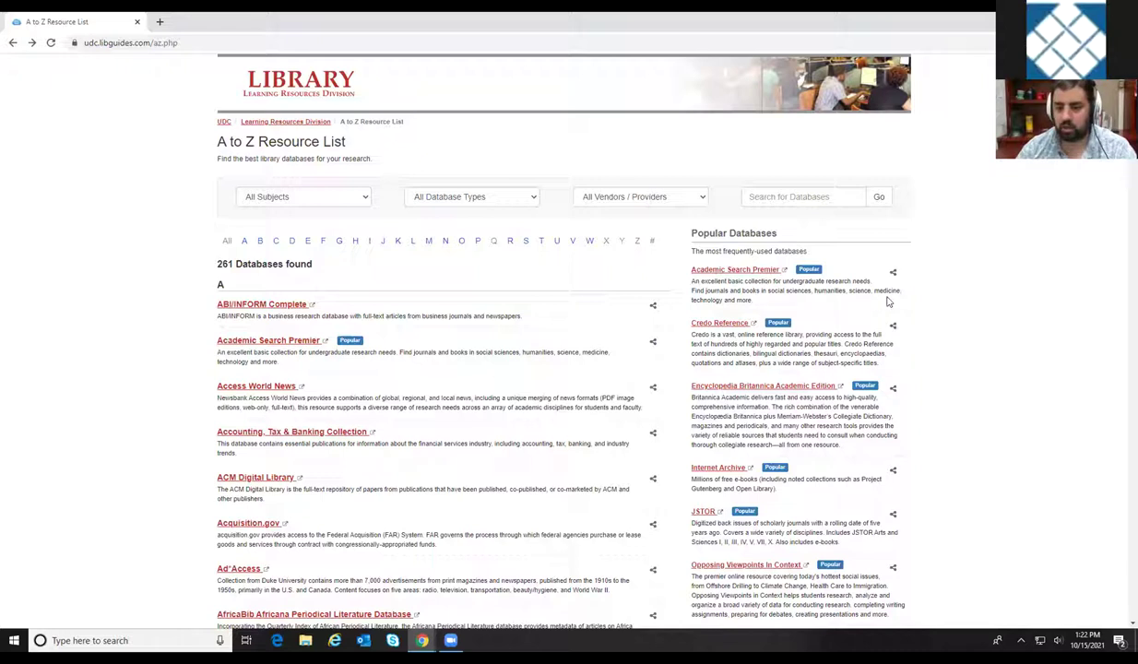
{"action": "left_click", "coordinate": [739, 272]}
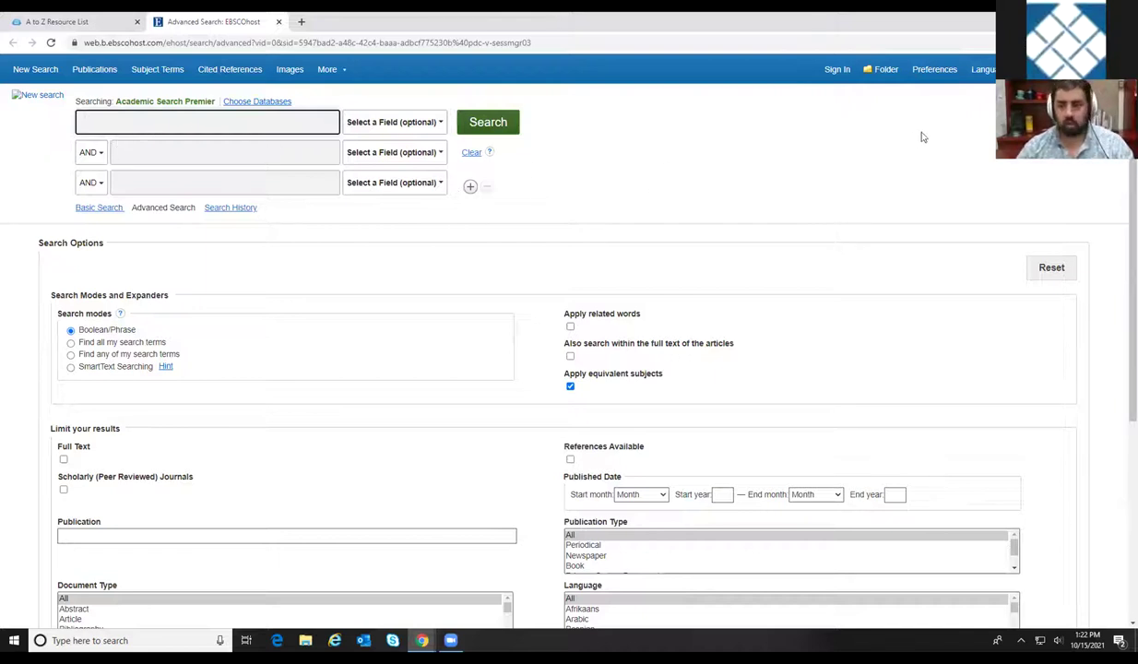
{"action": "left_click", "coordinate": [82, 24]}
{"action": "left_click", "coordinate": [205, 24]}
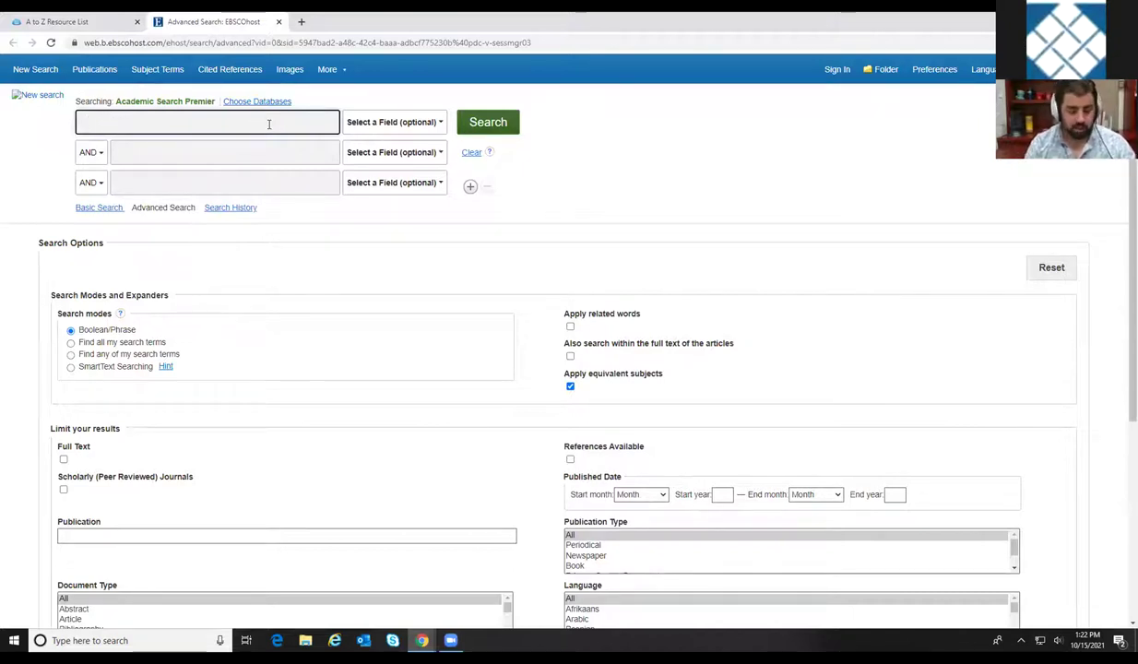
Enter the suggested phrase "global warming and climate change" and split it into "global warming" and "climate change" on two AND-linked search rows.
{"action": "type", "text": "global"}
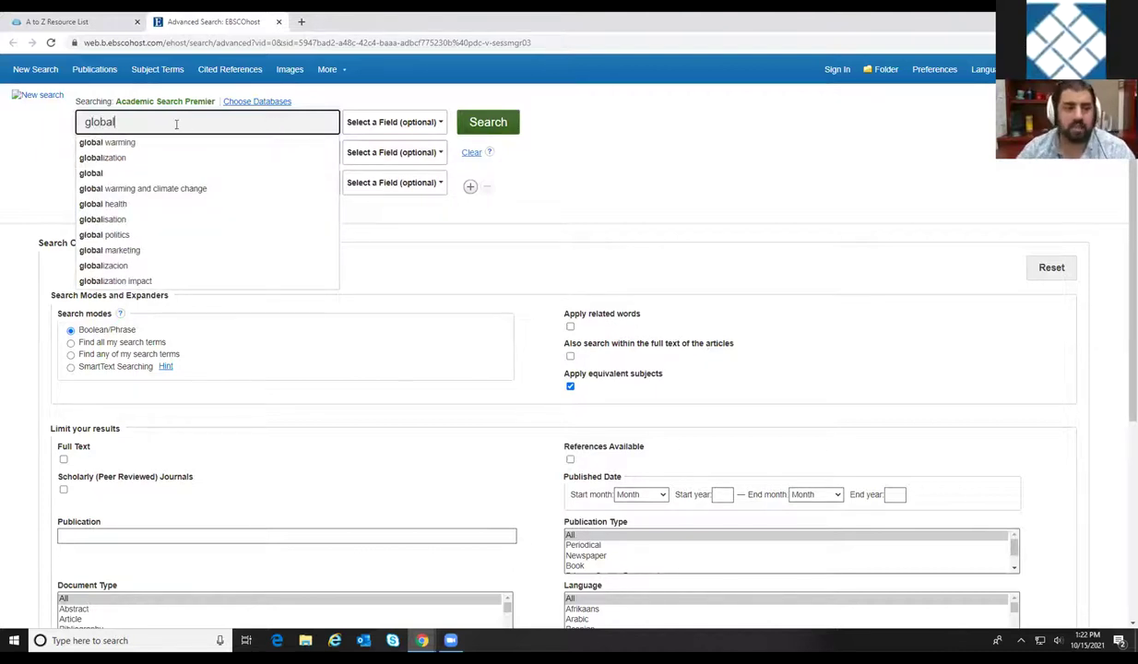
{"action": "left_click", "coordinate": [139, 189]}
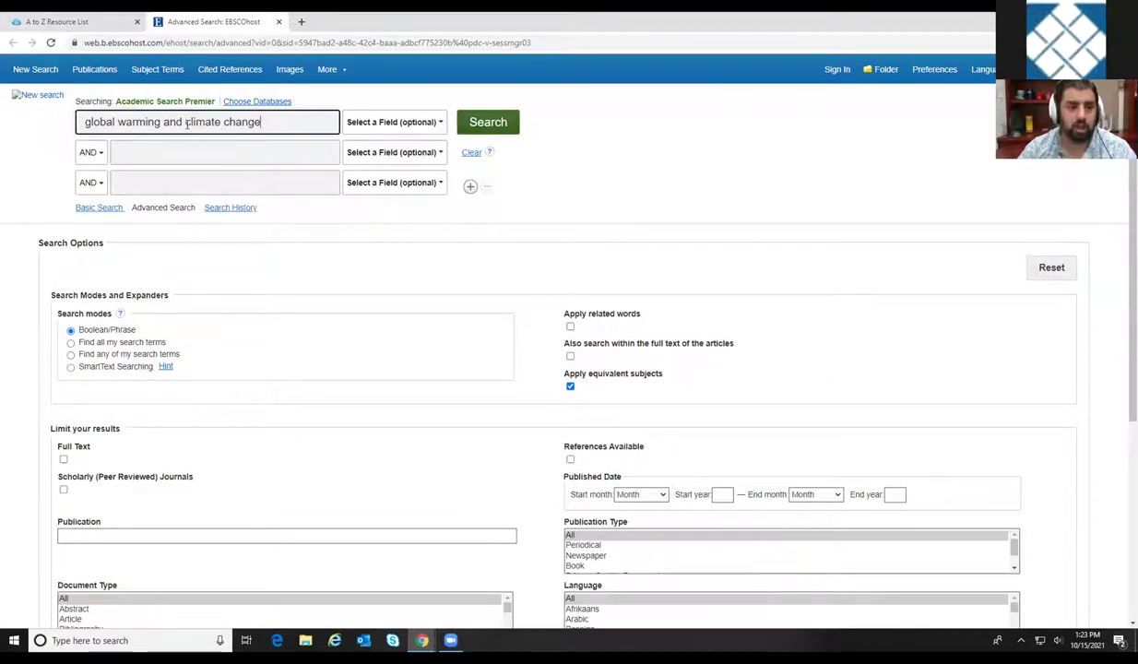
{"action": "left_click_drag", "start_coordinate": [182, 122], "coordinate": [272, 122]}
{"action": "key", "text": "ctrl+c"}
{"action": "key", "text": "BackSpace"}
{"action": "left_click", "coordinate": [119, 152]}
{"action": "key", "text": "ctrl+v"}
{"action": "double_click", "coordinate": [175, 129]}
{"action": "key", "text": "BackSpace"}
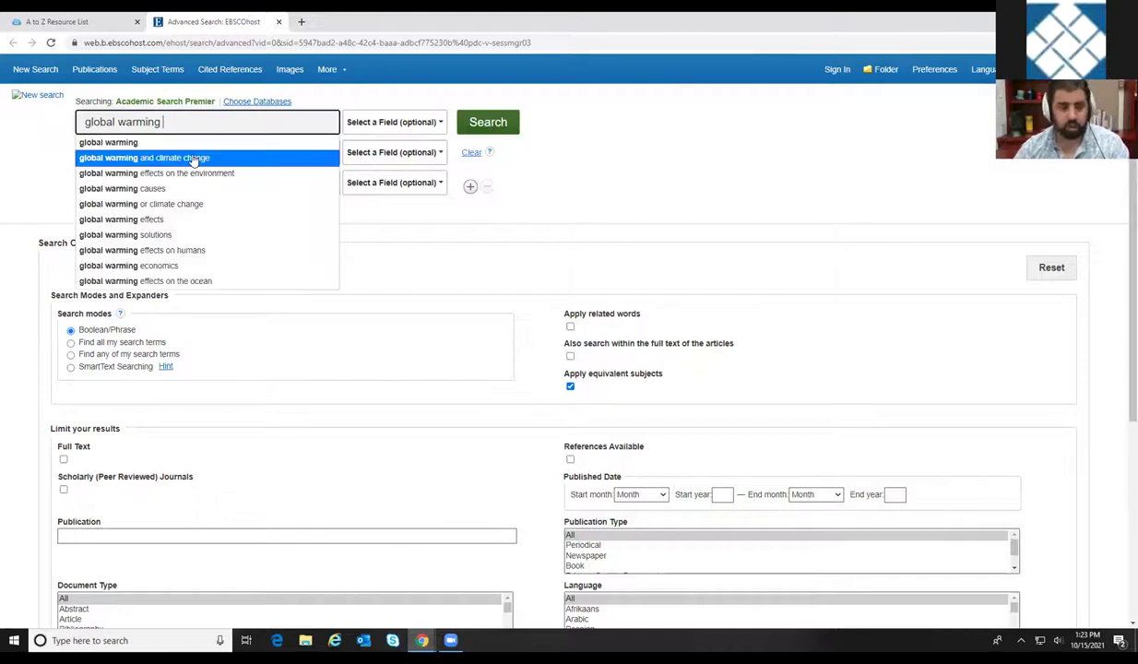
{"action": "left_click", "coordinate": [20, 172]}
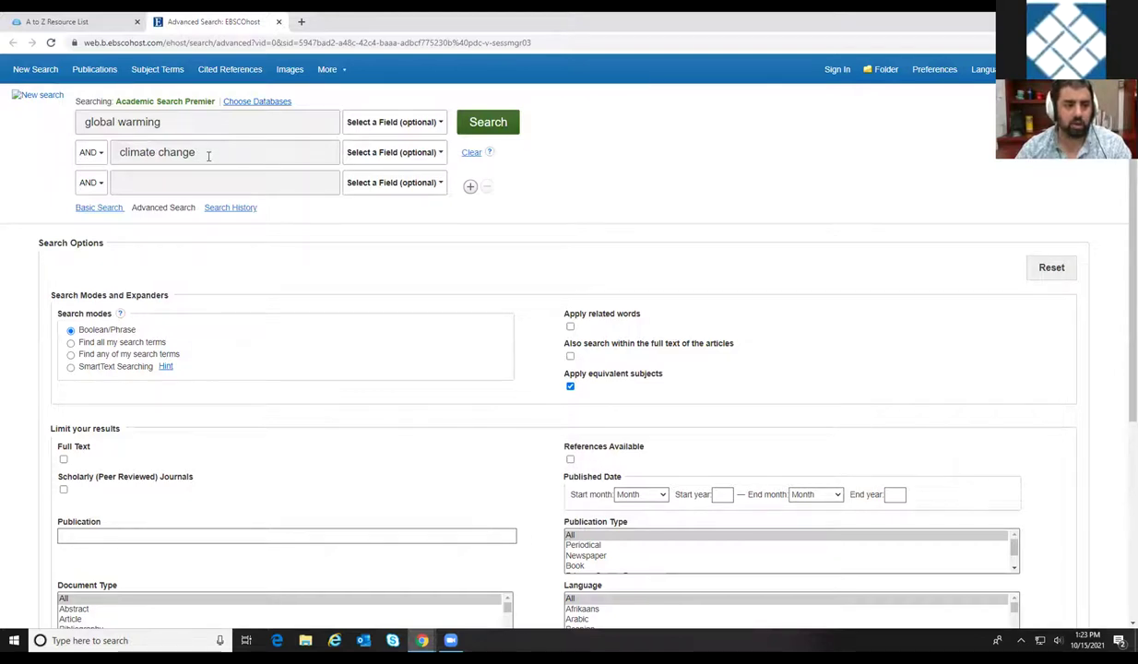
Set the operator before the second search term to OR and clear "climate change" from that row.
{"action": "left_click", "coordinate": [96, 154]}
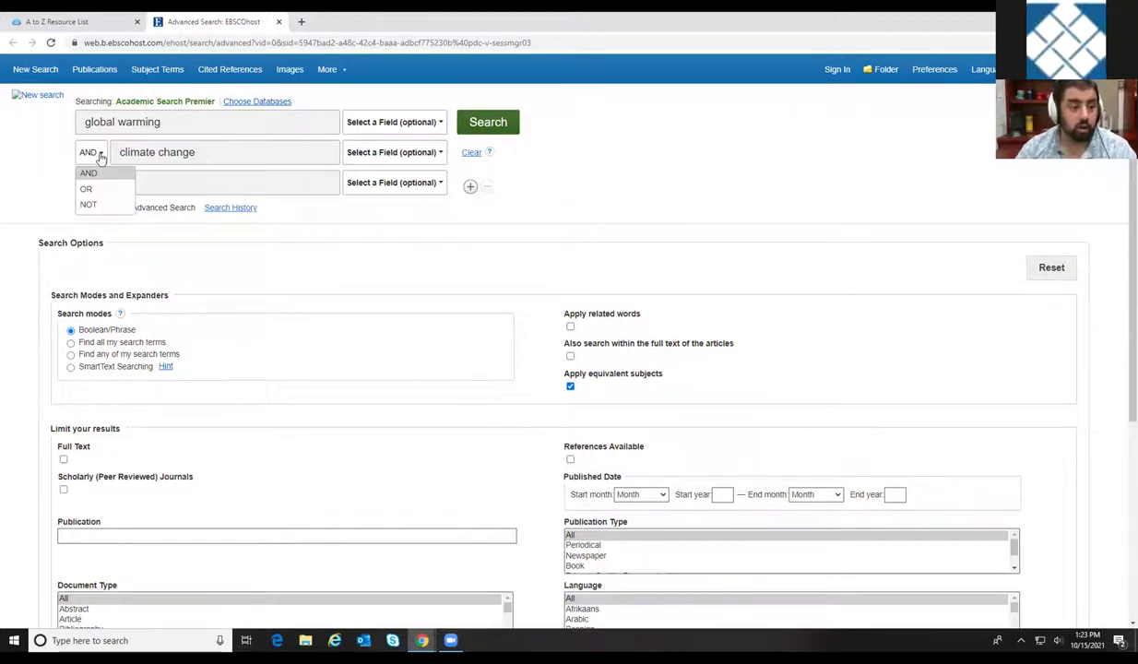
{"action": "left_click", "coordinate": [100, 193]}
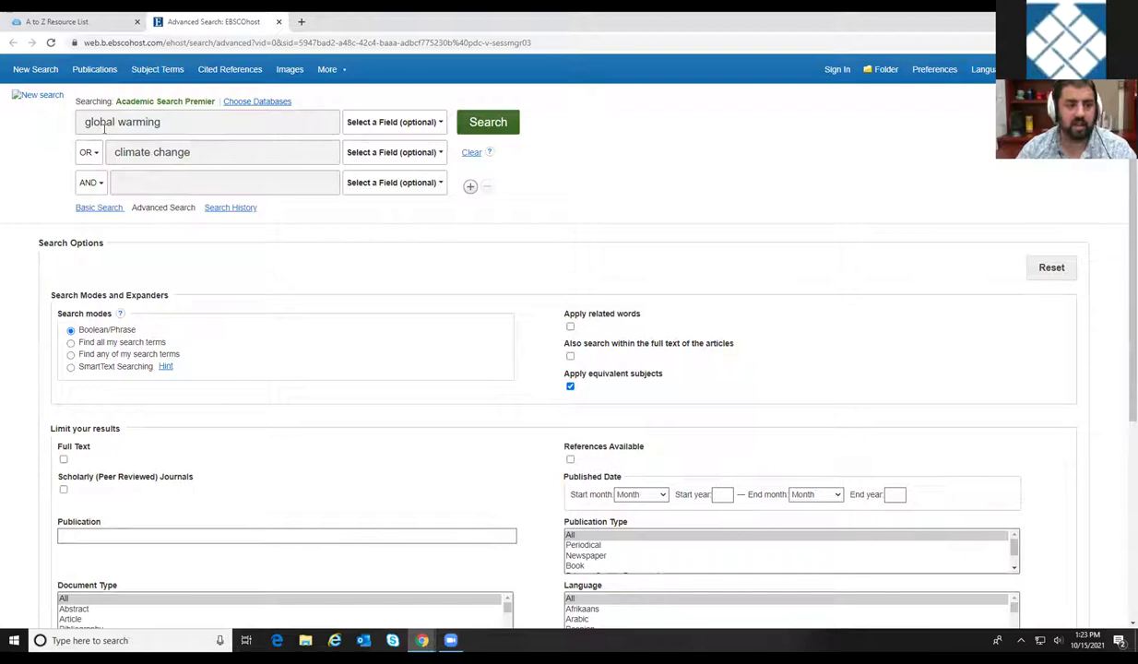
{"action": "left_click_drag", "start_coordinate": [219, 160], "coordinate": [84, 153]}
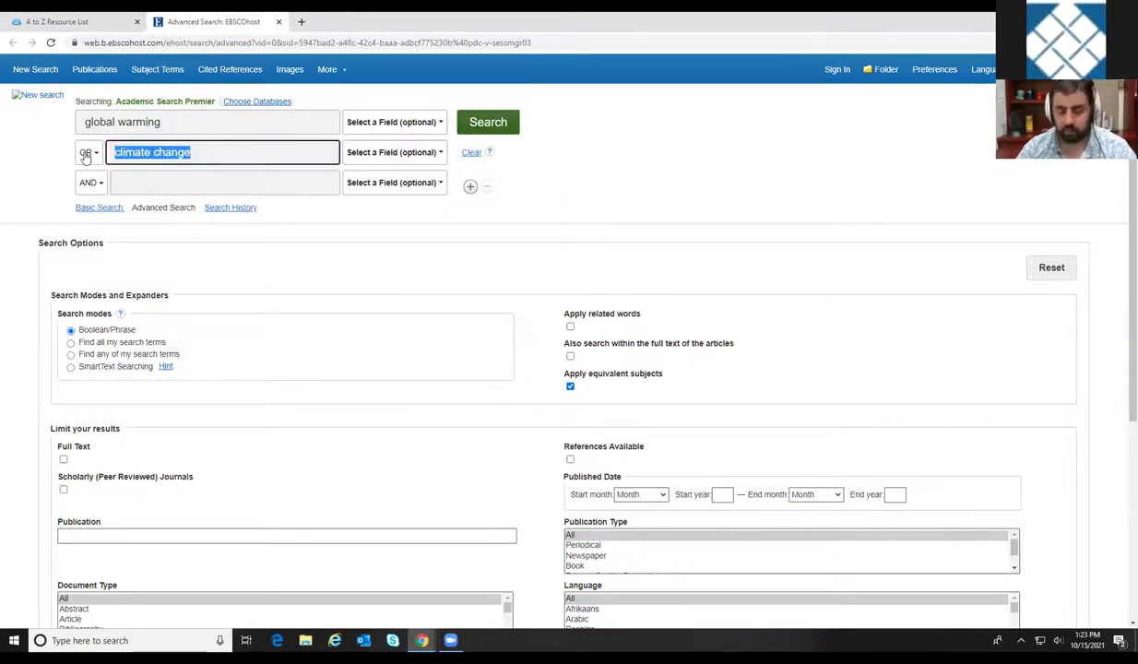
{"action": "key", "text": "BackSpace"}
{"action": "left_click", "coordinate": [606, 166]}
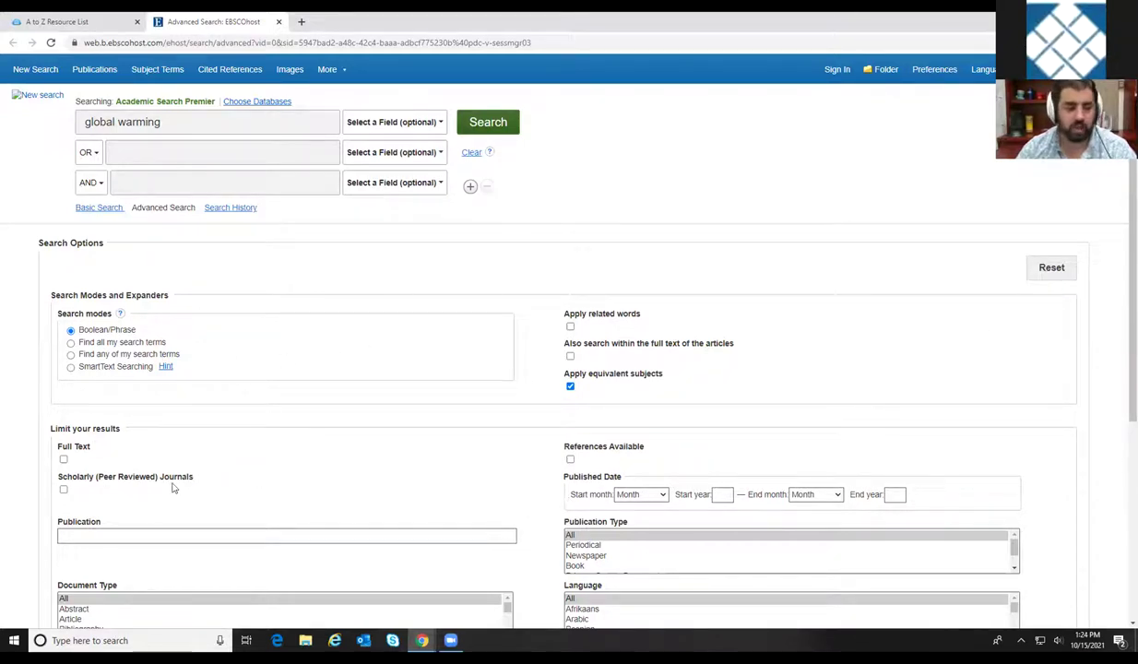
Limit the search results to Full Text and Scholarly (Peer Reviewed) Journals.
{"action": "scroll", "coordinate": [111, 378], "scroll_direction": "down", "scroll_amount": 2}
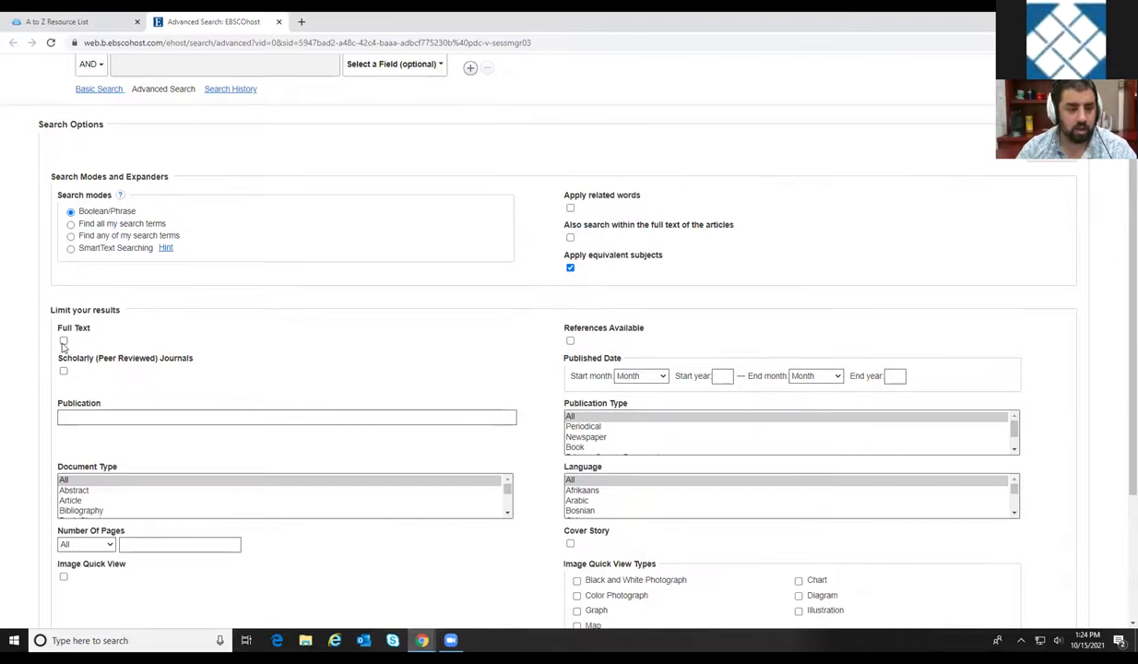
{"action": "left_click", "coordinate": [63, 340]}
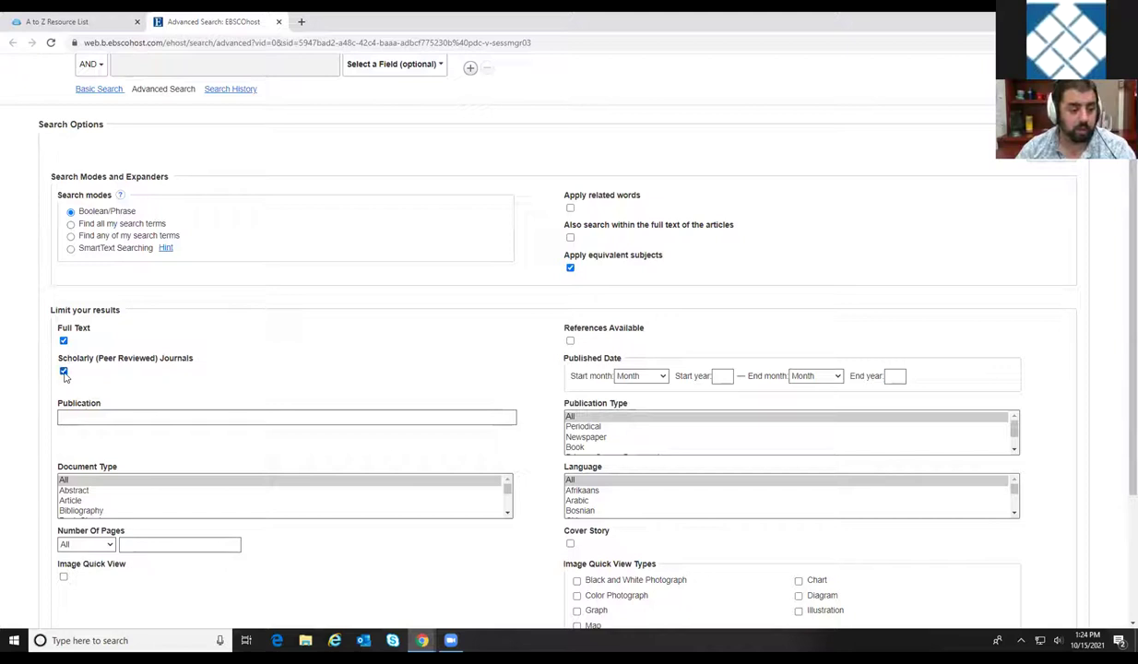
{"action": "scroll", "coordinate": [452, 307], "scroll_direction": "up", "scroll_amount": 2}
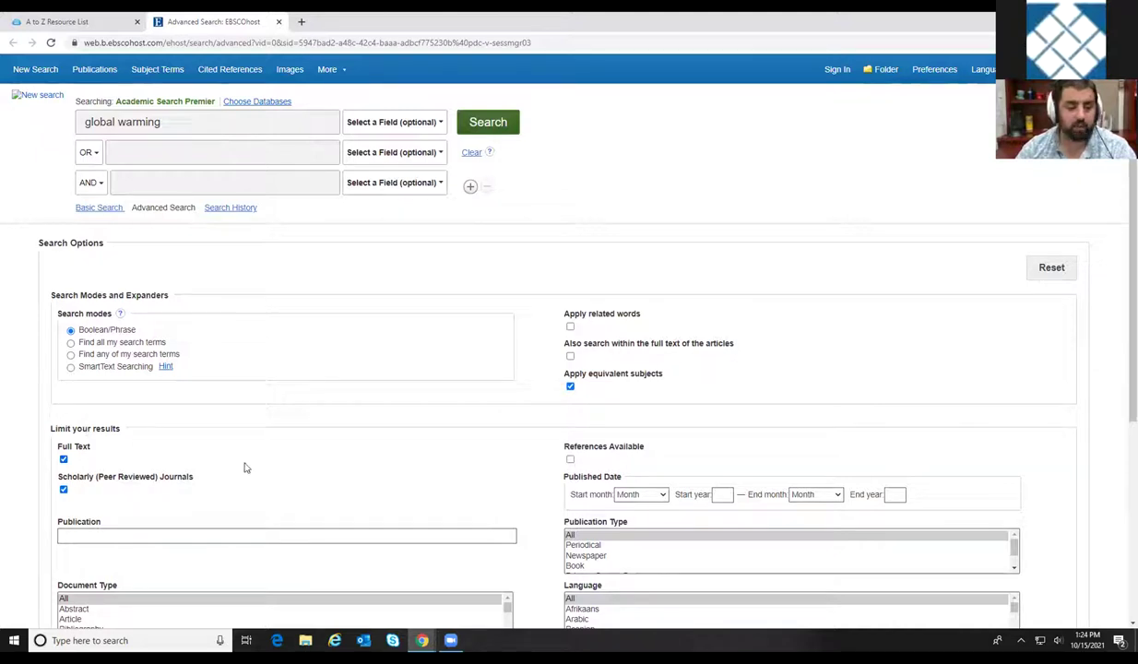
Run the "global warming" search and limit the results' publication dates to 2011 through 2021.
{"action": "left_click", "coordinate": [487, 121]}
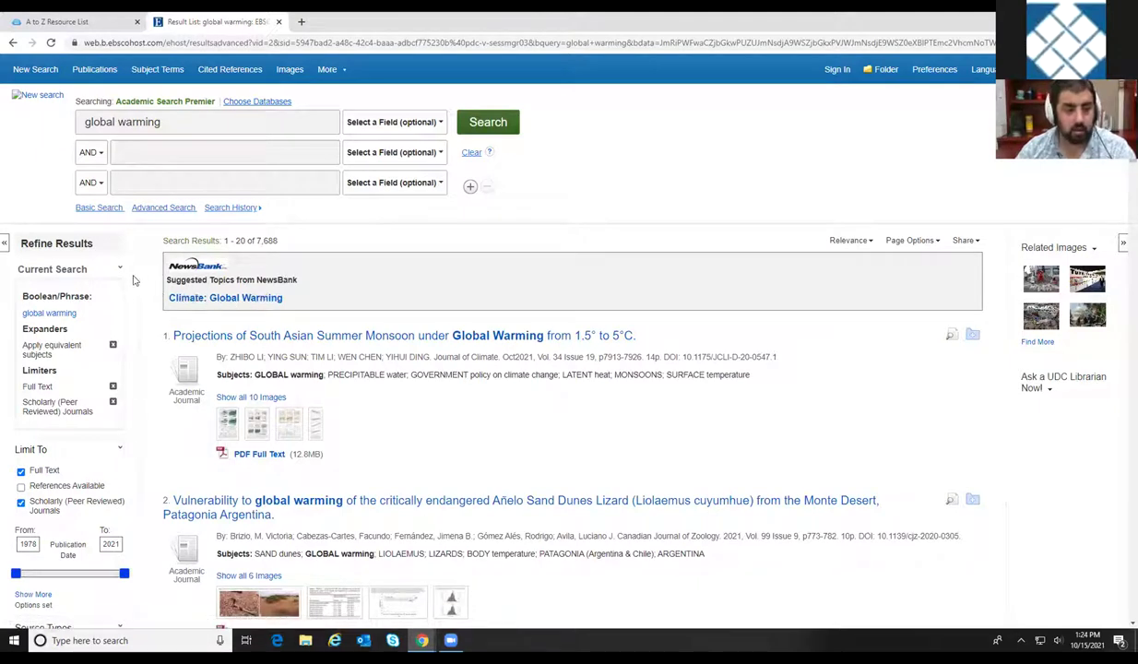
{"action": "scroll", "coordinate": [132, 279], "scroll_direction": "down", "scroll_amount": 2}
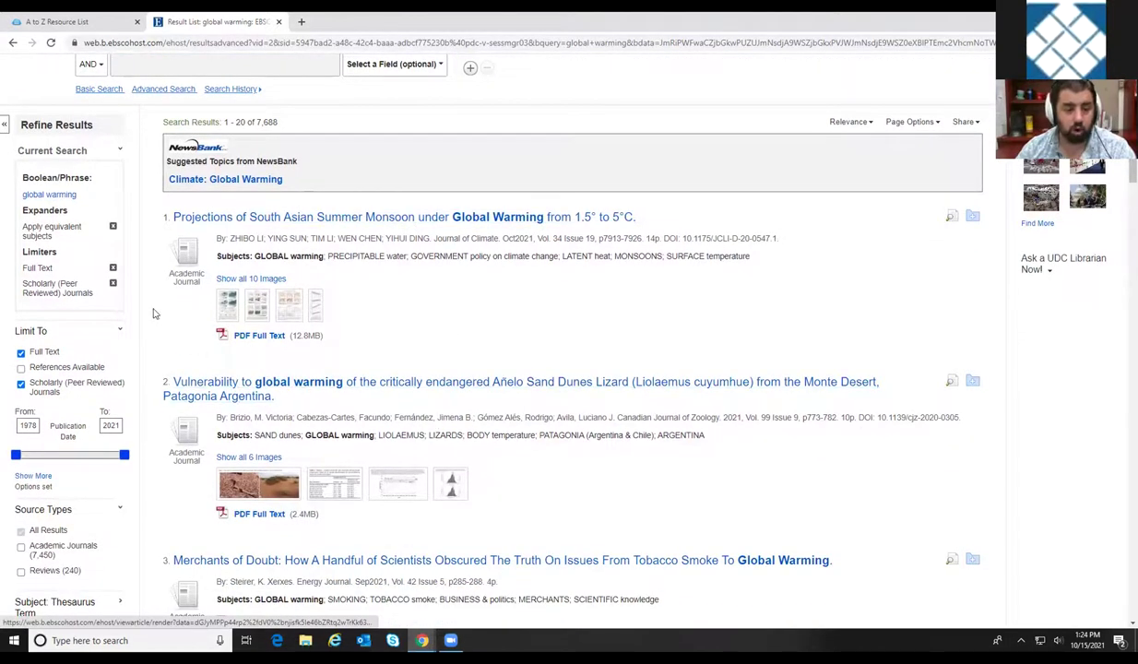
{"action": "scroll", "coordinate": [154, 313], "scroll_direction": "up", "scroll_amount": 2}
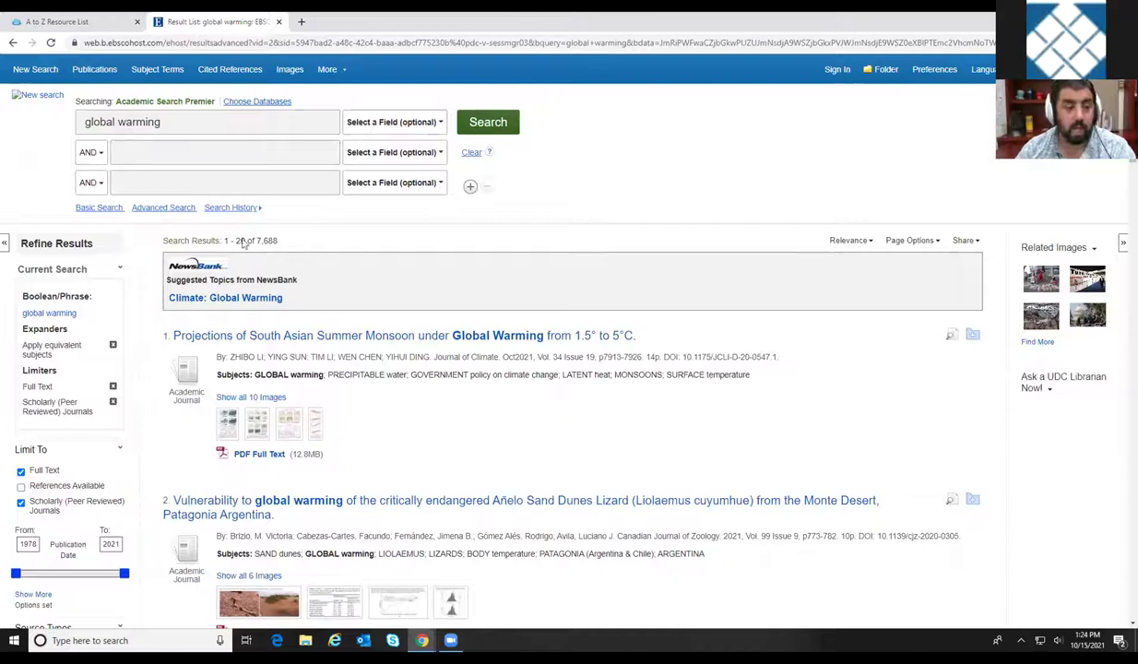
{"action": "scroll", "coordinate": [148, 332], "scroll_direction": "down", "scroll_amount": 3}
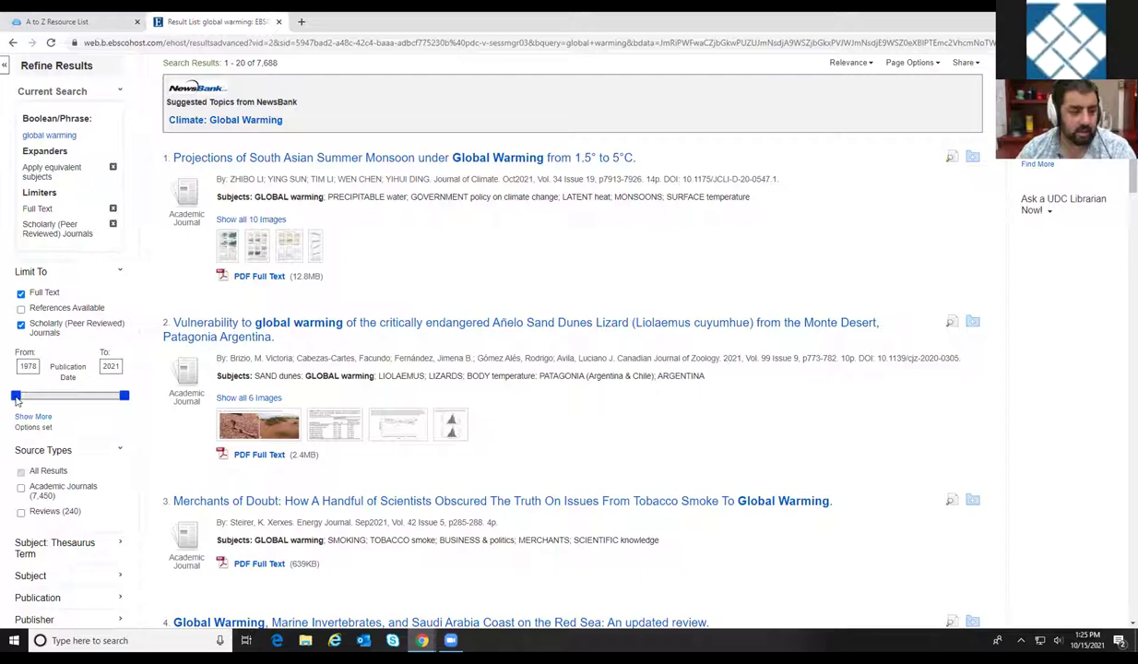
{"action": "left_click_drag", "start_coordinate": [16, 396], "coordinate": [101, 397]}
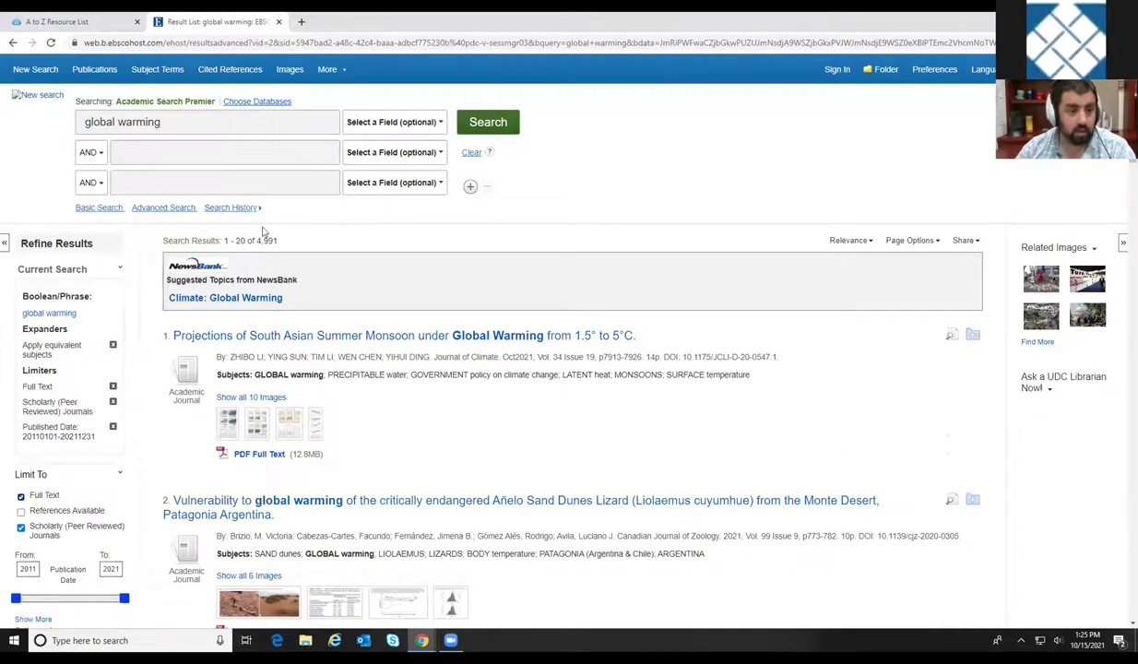
Expand the Language filter of the result list and restrict the results to English.
{"action": "scroll", "coordinate": [141, 350], "scroll_direction": "down", "scroll_amount": 3}
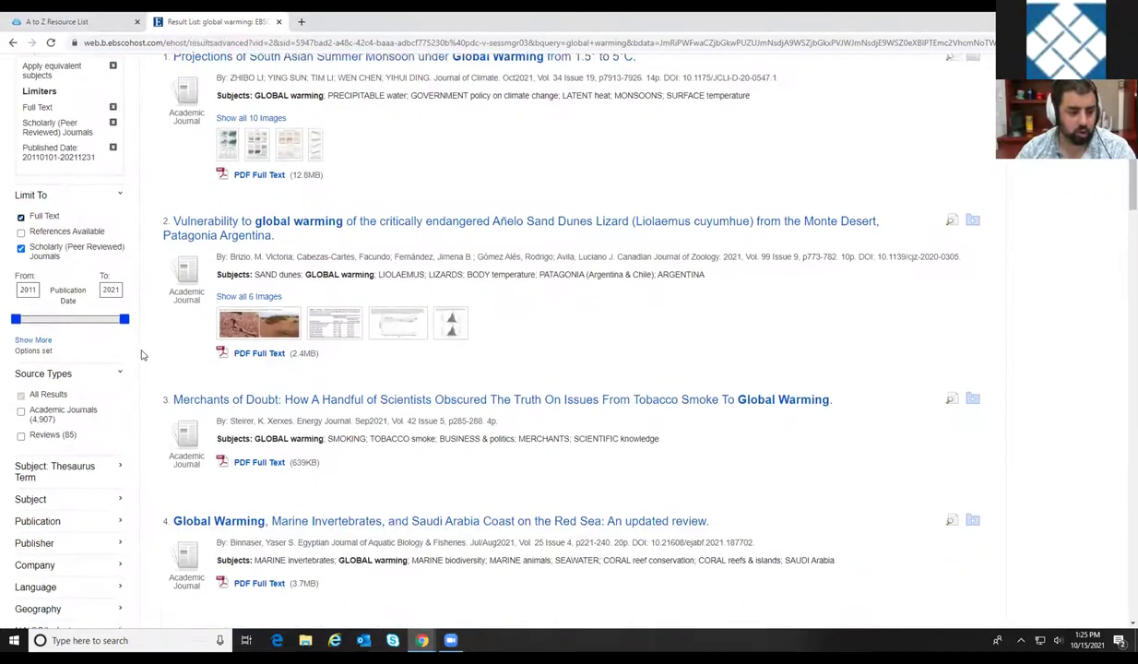
{"action": "scroll", "coordinate": [141, 353], "scroll_direction": "down", "scroll_amount": 1}
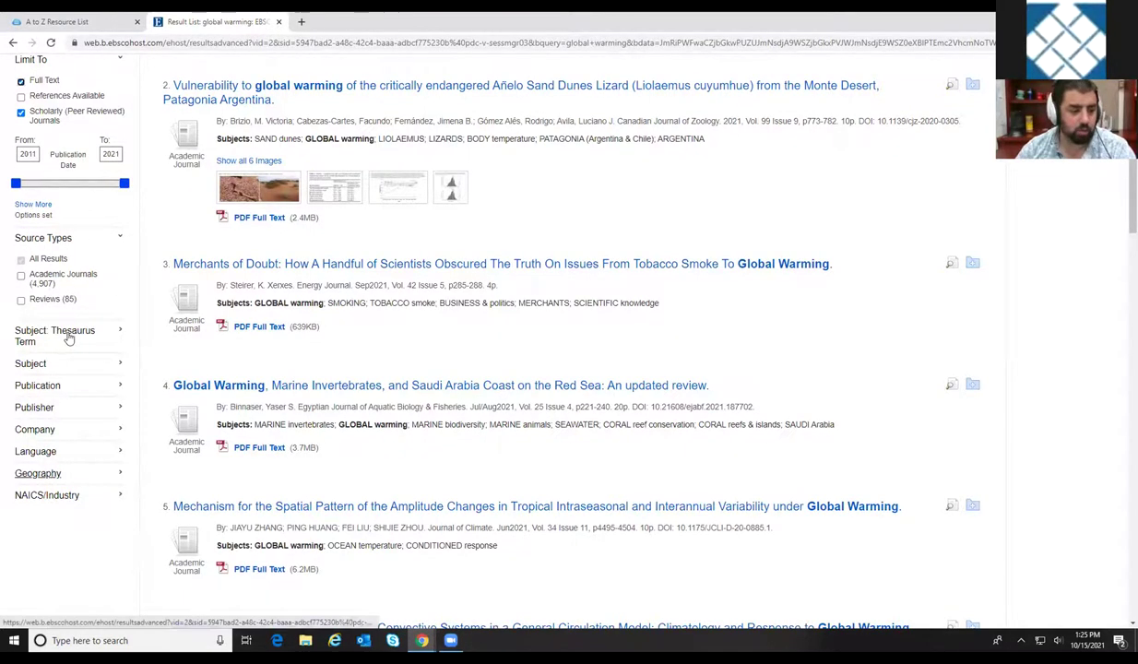
{"action": "scroll", "coordinate": [73, 393], "scroll_direction": "up", "scroll_amount": 1}
{"action": "scroll", "coordinate": [59, 392], "scroll_direction": "down", "scroll_amount": 1}
{"action": "left_click", "coordinate": [57, 391]}
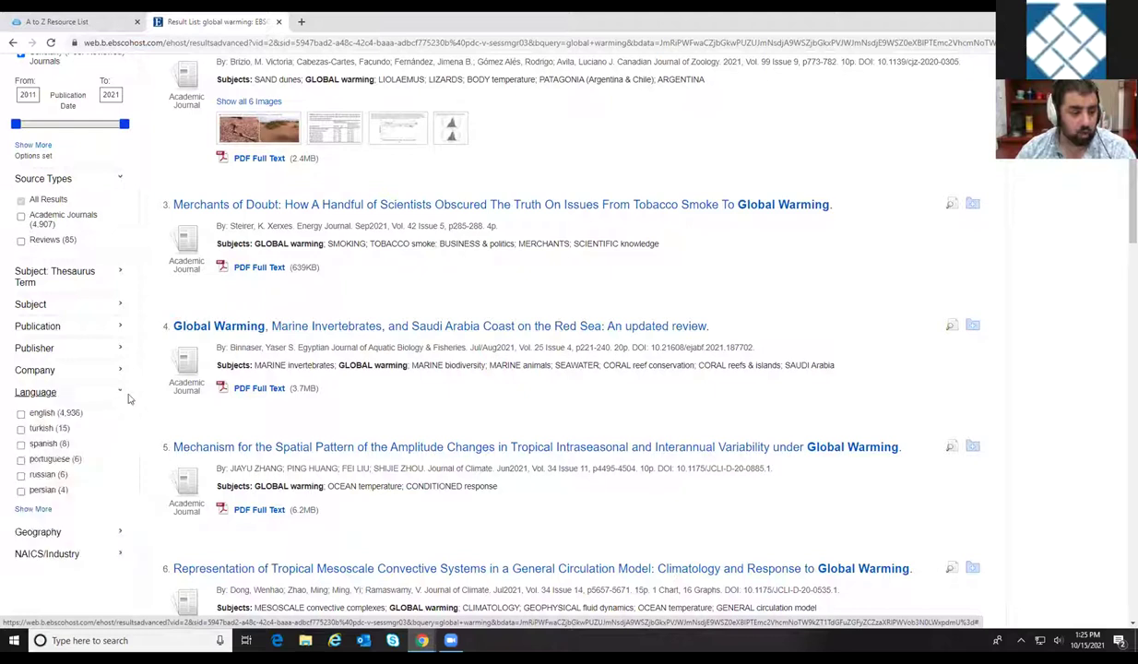
{"action": "left_click", "coordinate": [22, 414]}
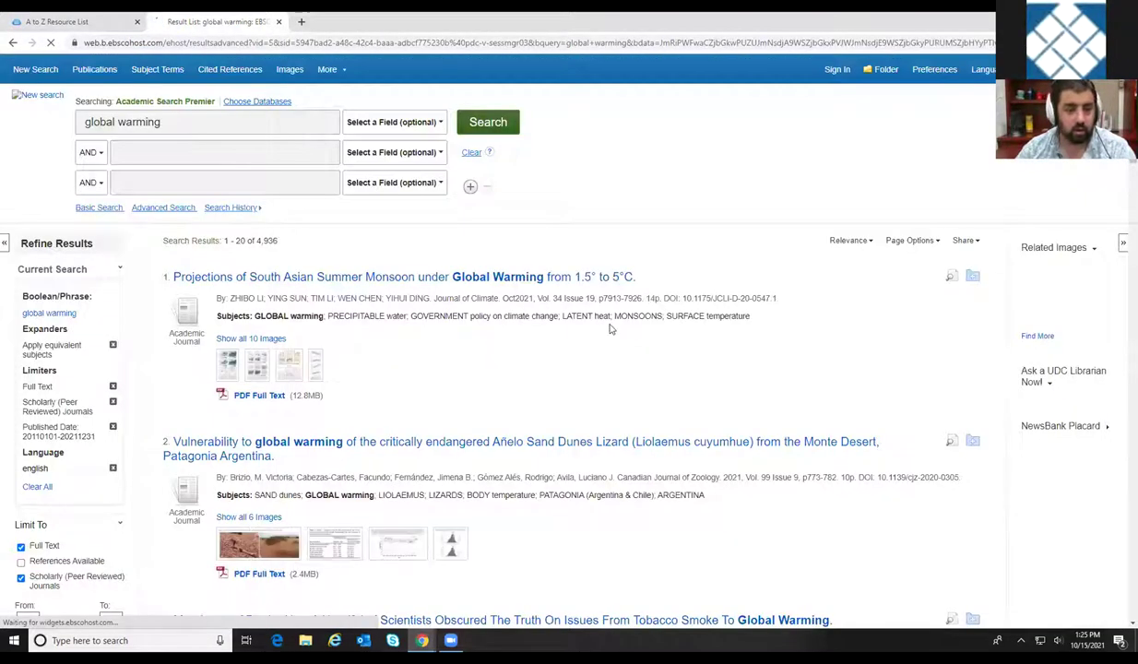
Limit the source types to Academic Journals and review the filters applied to the current search.
{"action": "scroll", "coordinate": [103, 450], "scroll_direction": "down", "scroll_amount": 3}
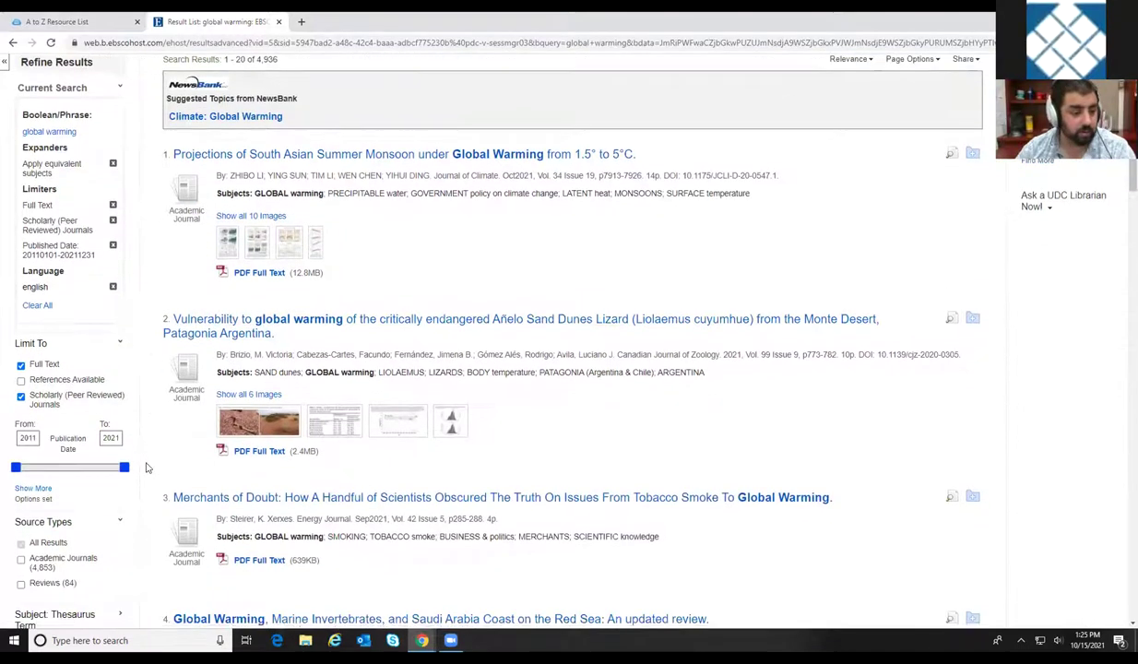
{"action": "scroll", "coordinate": [104, 450], "scroll_direction": "down", "scroll_amount": 1}
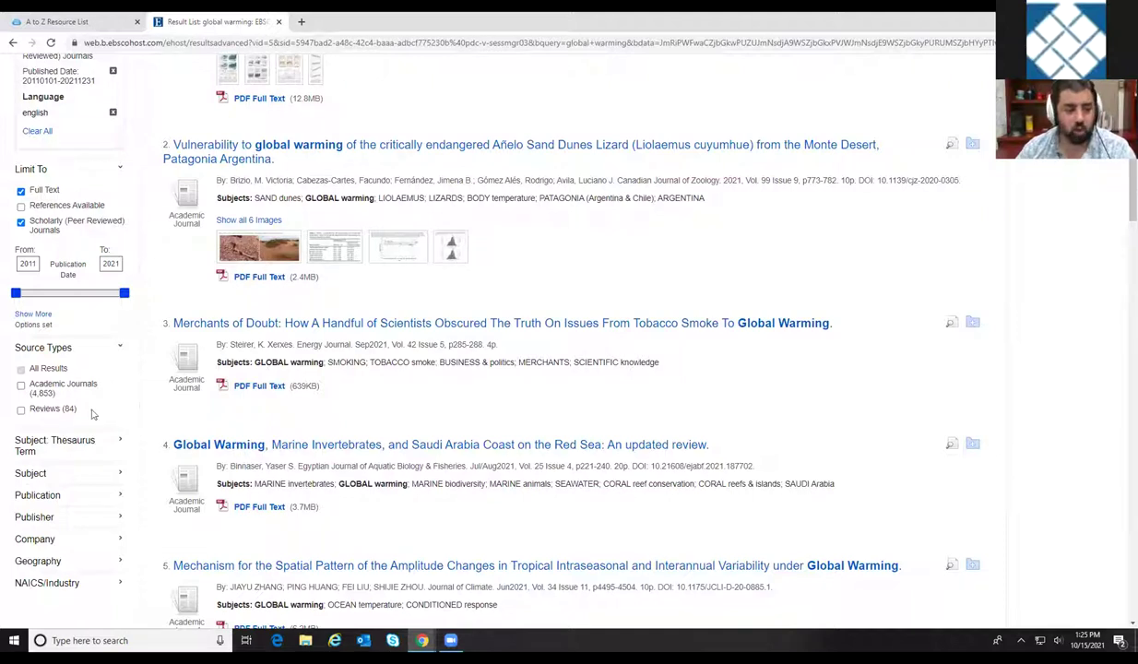
{"action": "left_click", "coordinate": [21, 386]}
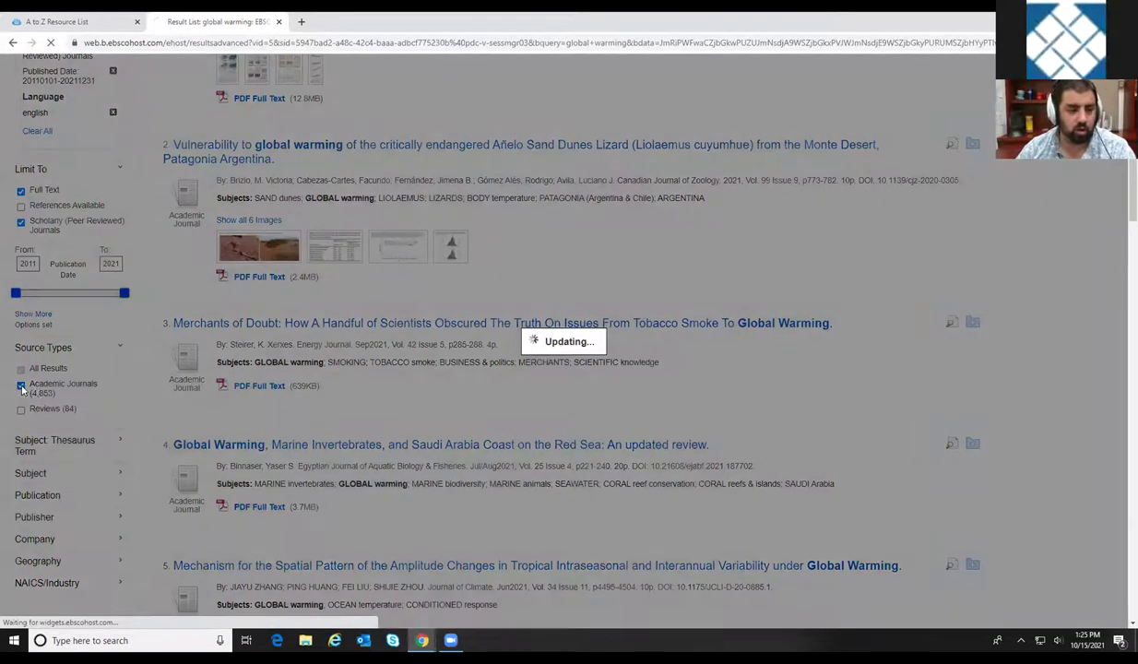
{"action": "scroll", "coordinate": [110, 397], "scroll_direction": "down", "scroll_amount": 6}
{"action": "scroll", "coordinate": [102, 392], "scroll_direction": "up", "scroll_amount": 2}
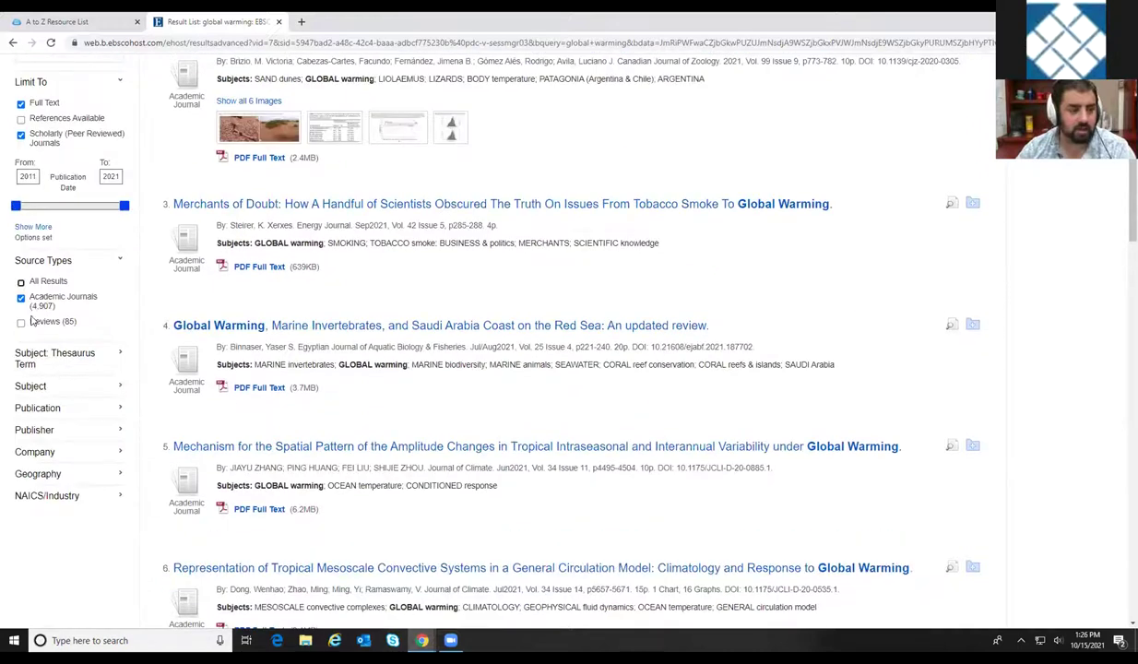
{"action": "scroll", "coordinate": [139, 349], "scroll_direction": "up", "scroll_amount": 5}
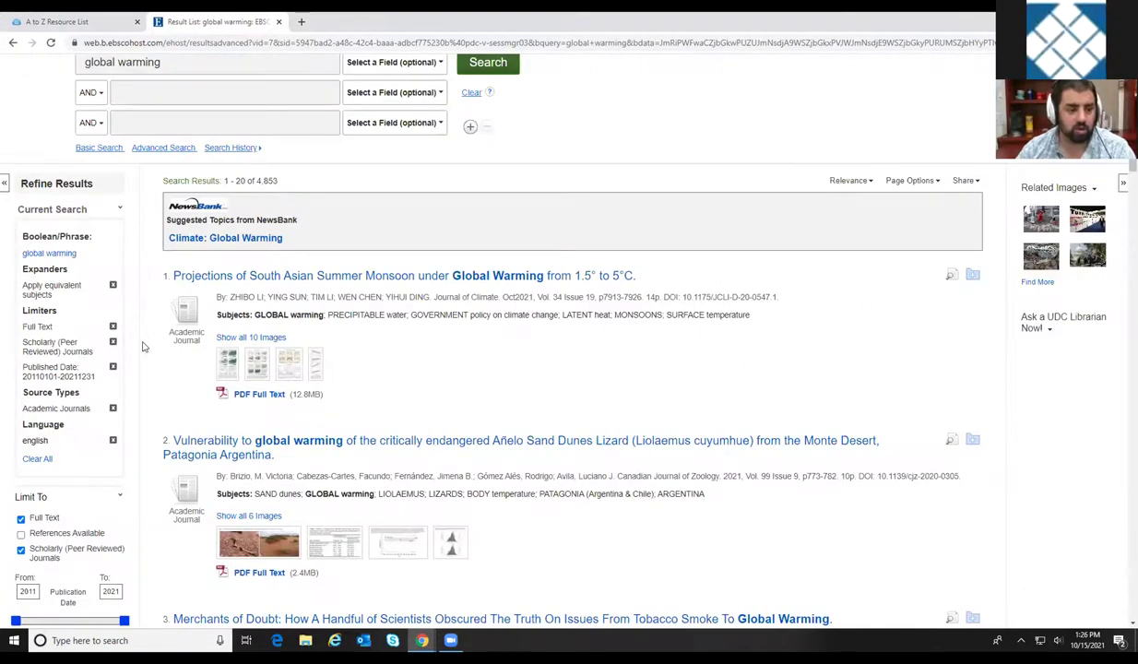
{"action": "scroll", "coordinate": [143, 346], "scroll_direction": "down", "scroll_amount": 5}
{"action": "scroll", "coordinate": [134, 410], "scroll_direction": "up", "scroll_amount": 5}
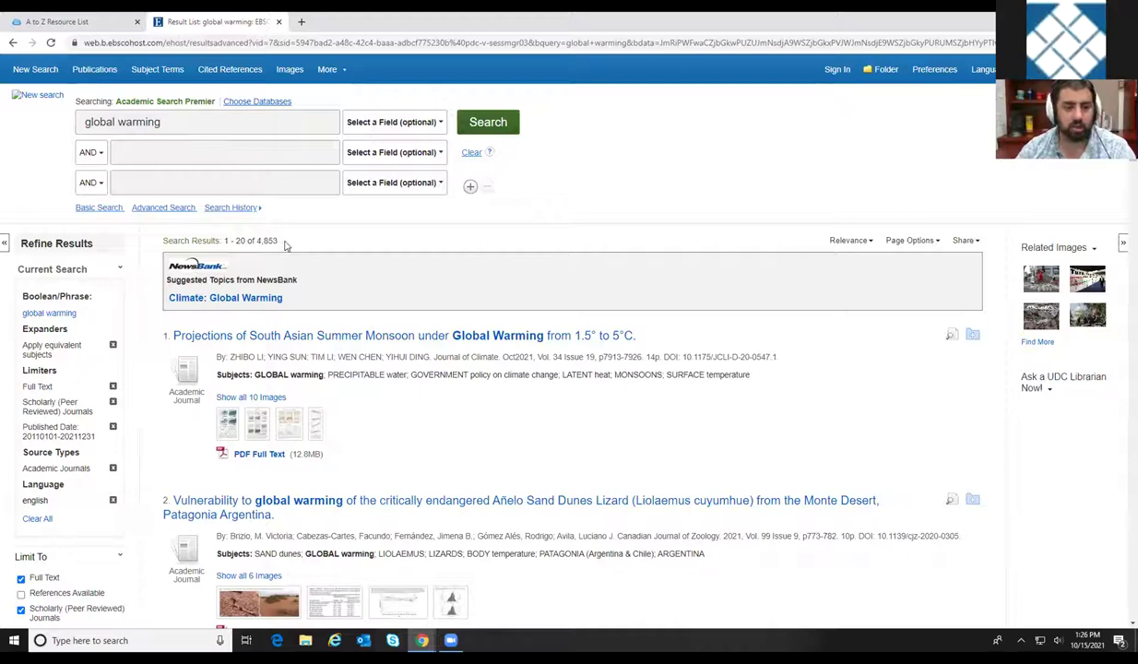
{"action": "scroll", "coordinate": [155, 397], "scroll_direction": "down", "scroll_amount": 3}
{"action": "scroll", "coordinate": [120, 421], "scroll_direction": "up", "scroll_amount": 3}
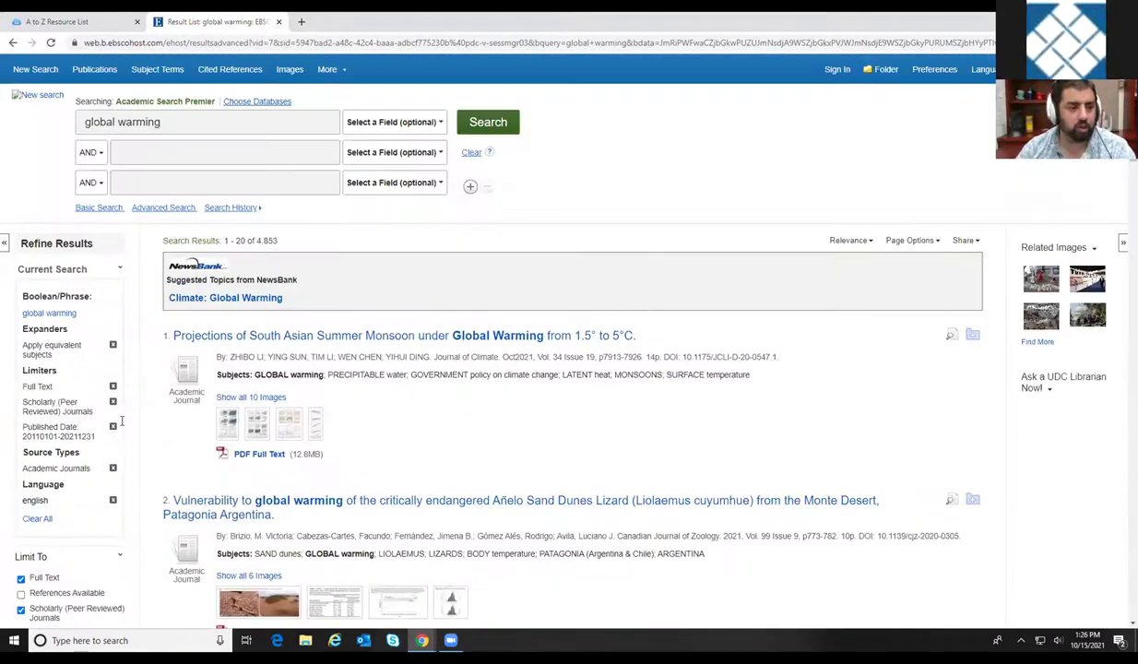
Extend the first search term to the suggested phrase "global warming or climate change".
{"action": "left_click", "coordinate": [157, 151]}
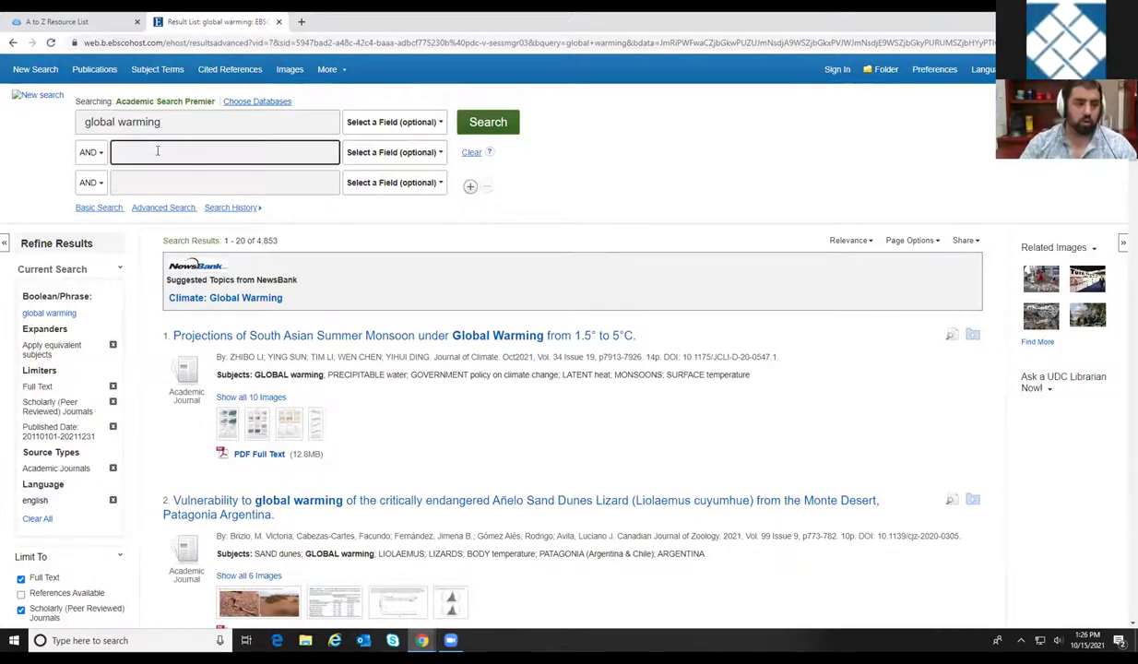
{"action": "left_click", "coordinate": [184, 124]}
{"action": "type", "text": "O"}
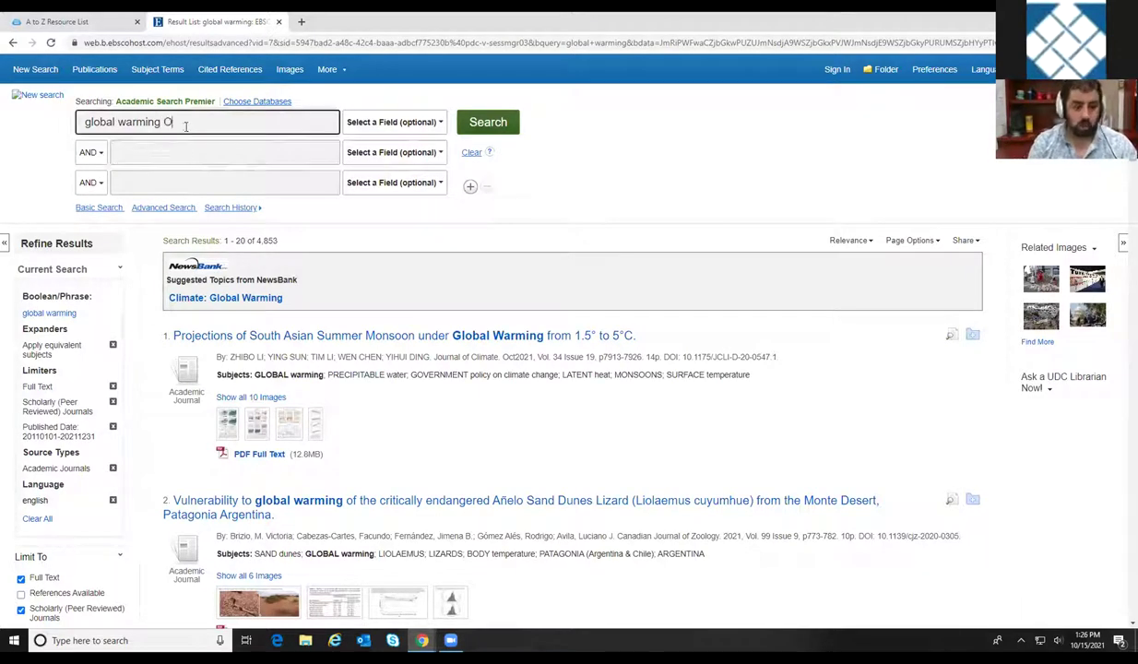
{"action": "type", "text": "R"}
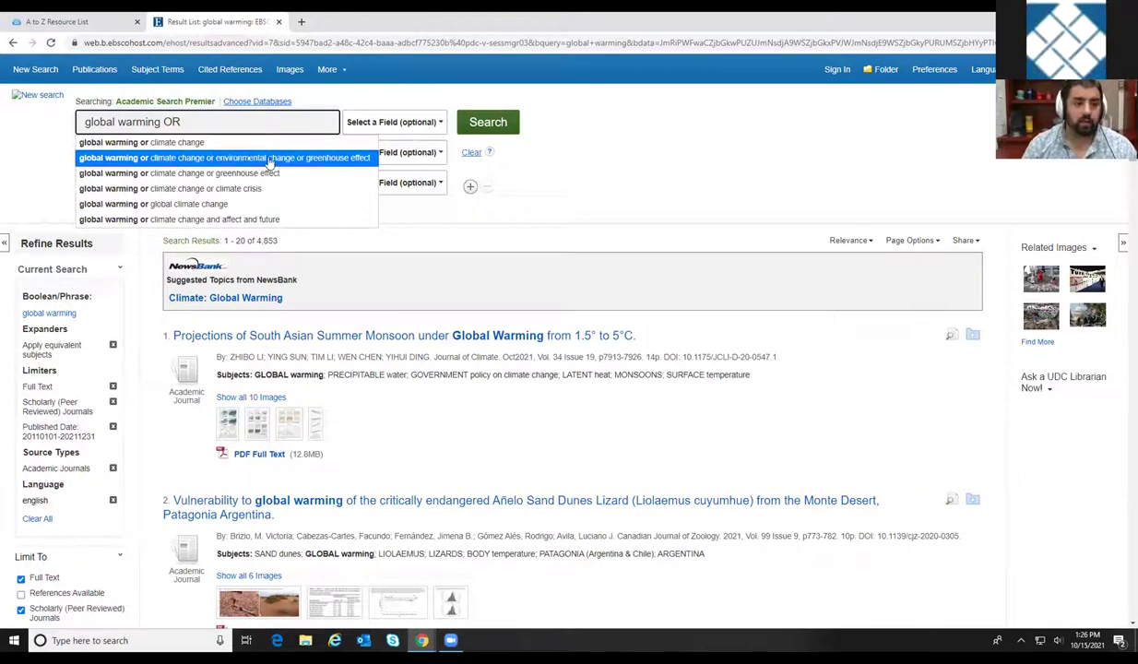
{"action": "left_click", "coordinate": [207, 142]}
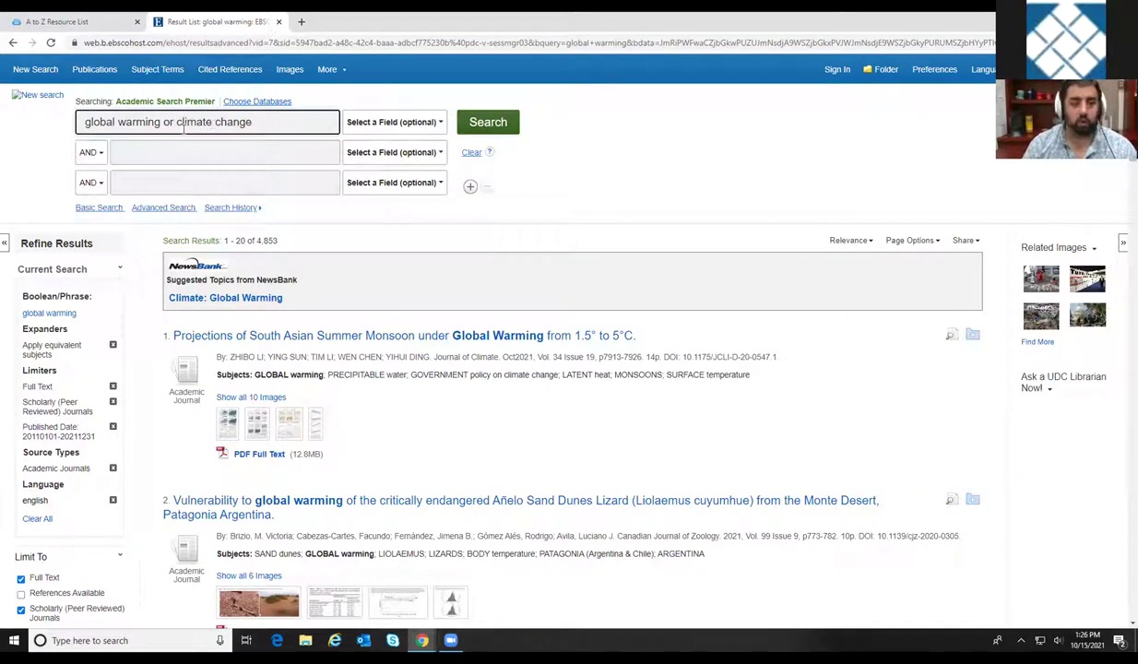
Add the suggested "washington dc or washington d.c. or district of columbia" as the second AND-linked term and run the search.
{"action": "left_click", "coordinate": [129, 154]}
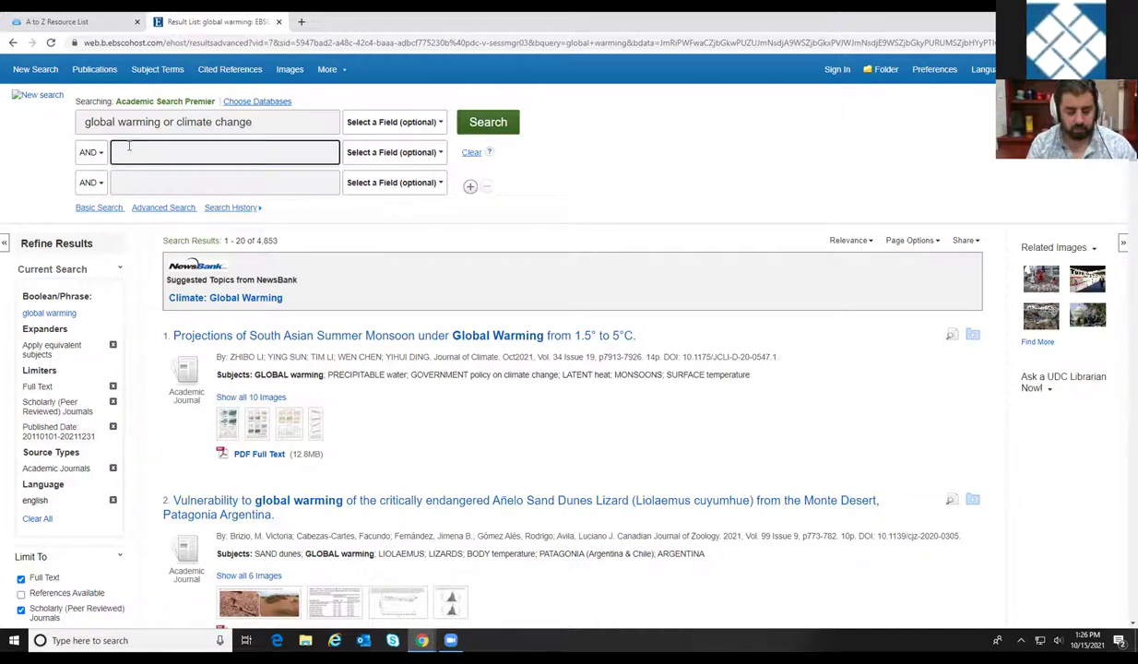
{"action": "type", "text": "wash"}
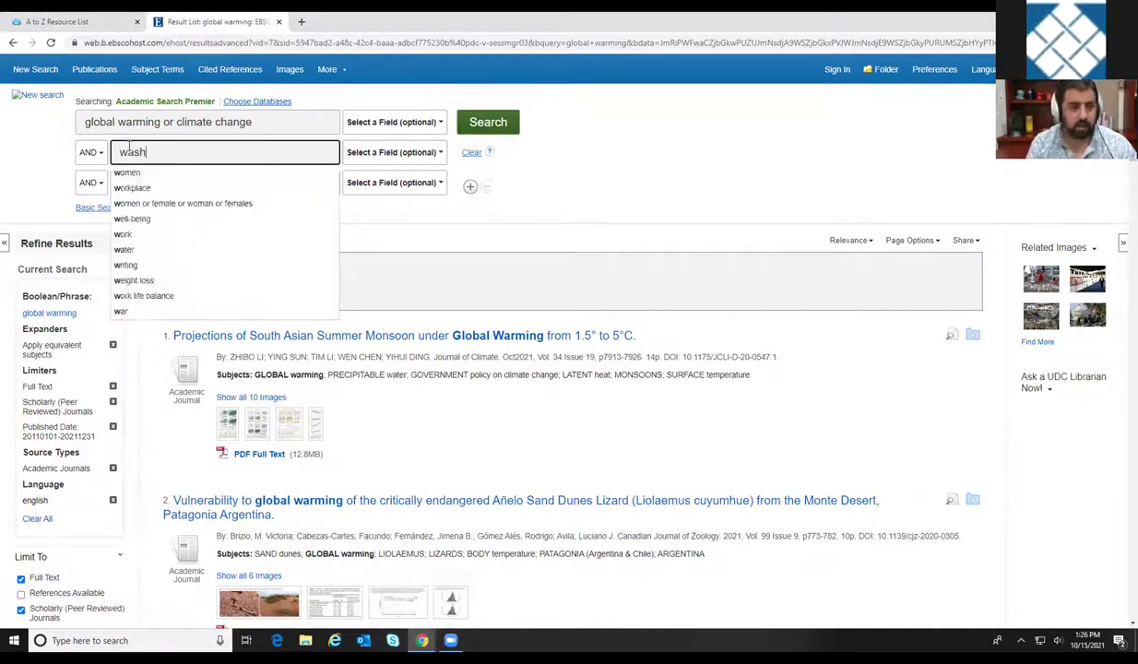
{"action": "type", "text": "ington dc"}
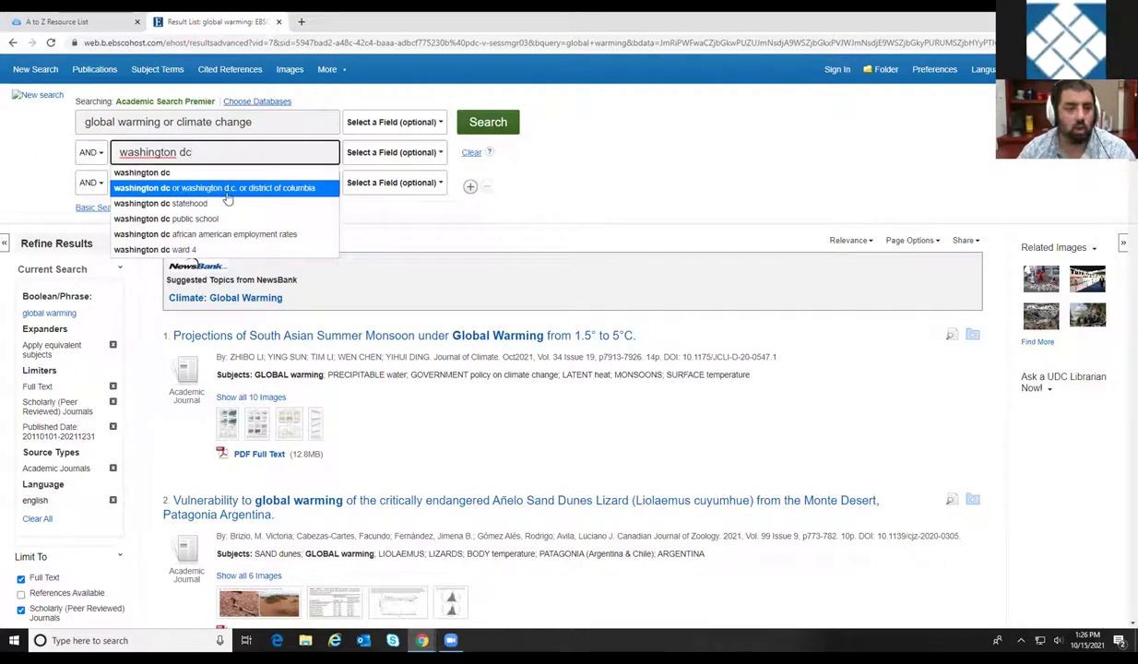
{"action": "left_click", "coordinate": [274, 188]}
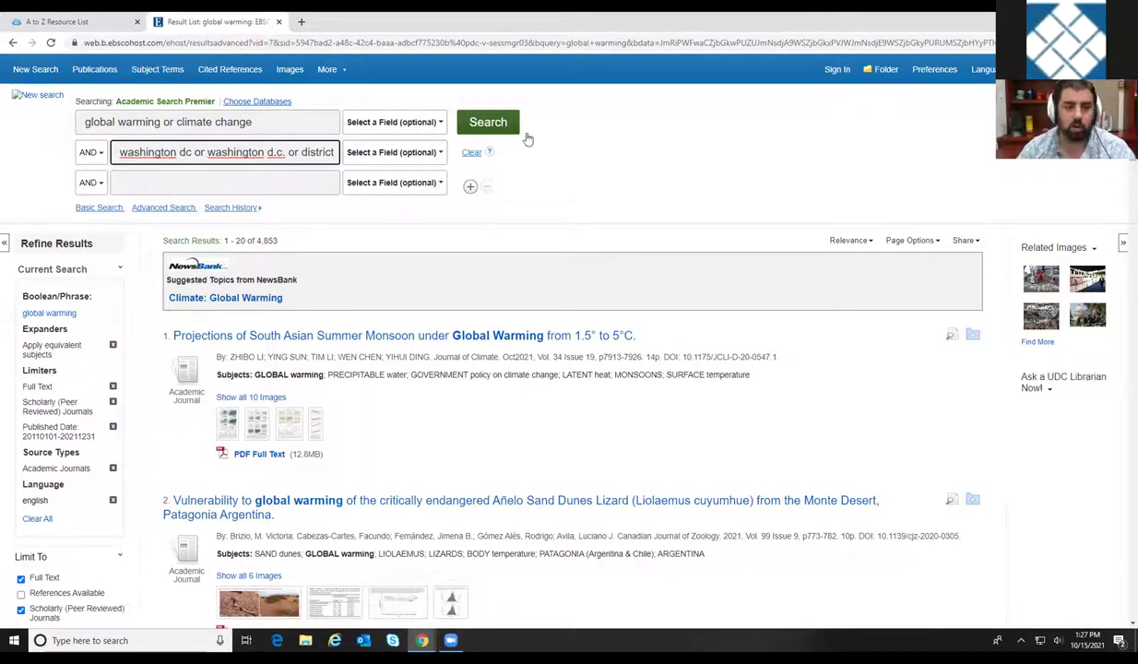
{"action": "left_click", "coordinate": [498, 122]}
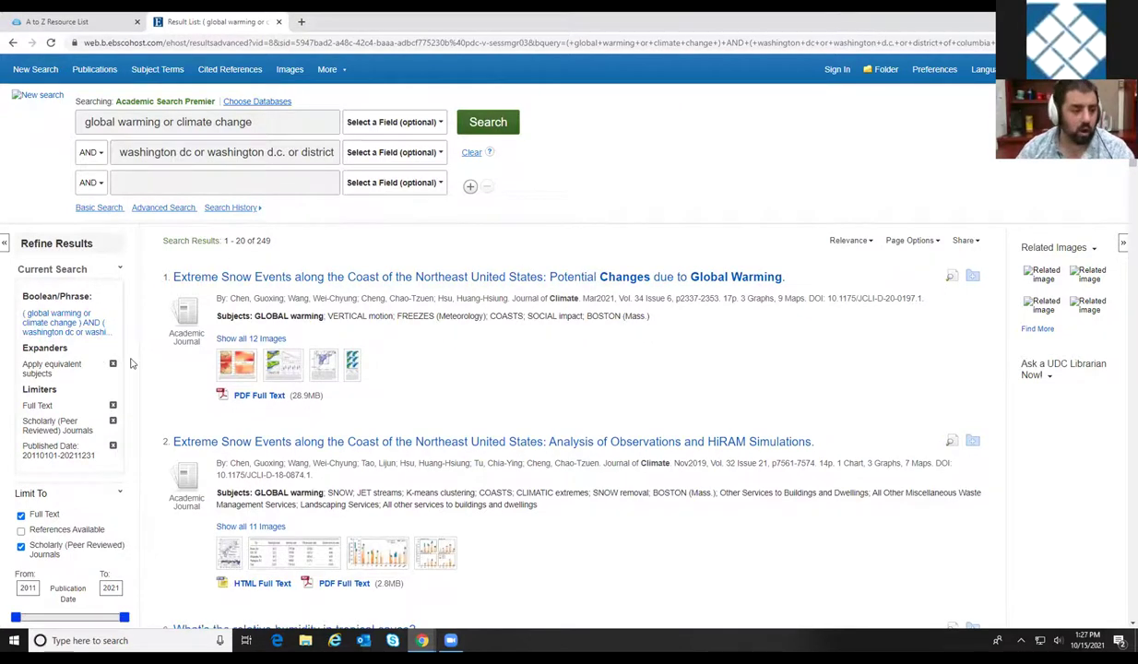
Open the first result, the March 2021 article on extreme snow events and global warming, and review its subject terms and abstract.
{"action": "scroll", "coordinate": [37, 360], "scroll_direction": "down", "scroll_amount": 2}
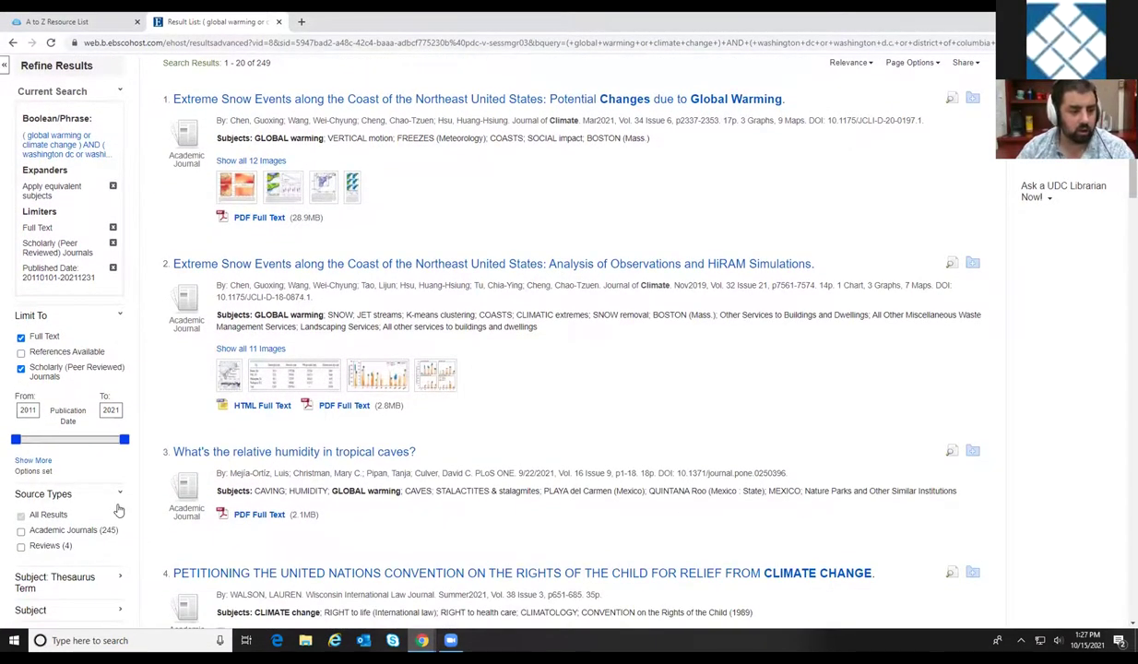
{"action": "scroll", "coordinate": [304, 350], "scroll_direction": "up", "scroll_amount": 2}
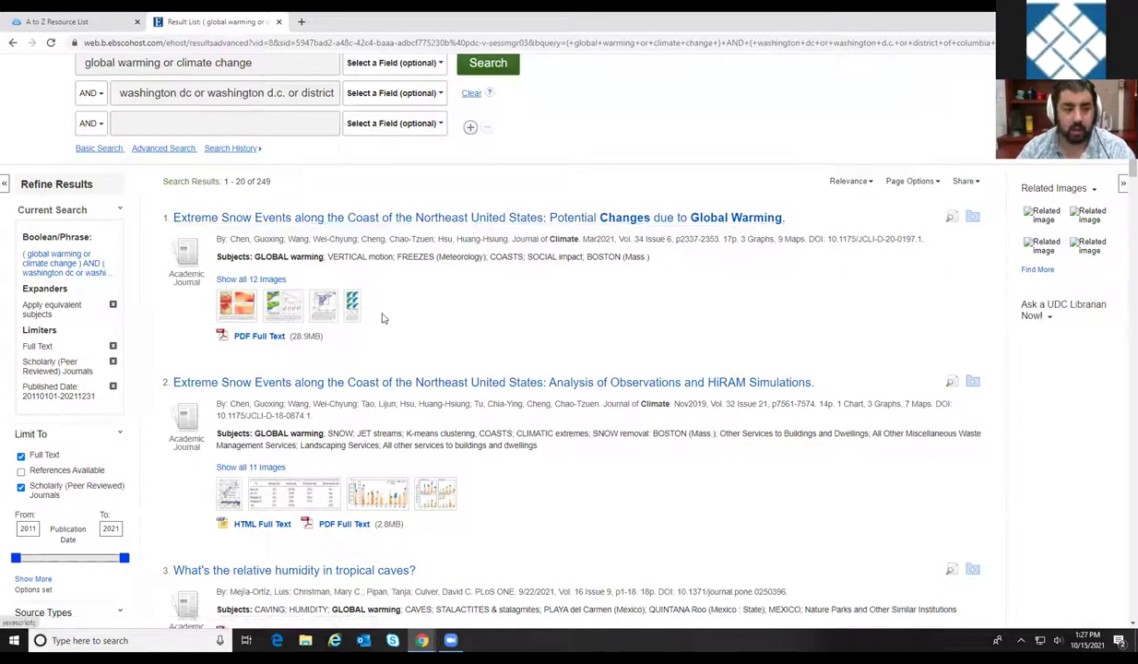
{"action": "left_click", "coordinate": [388, 220]}
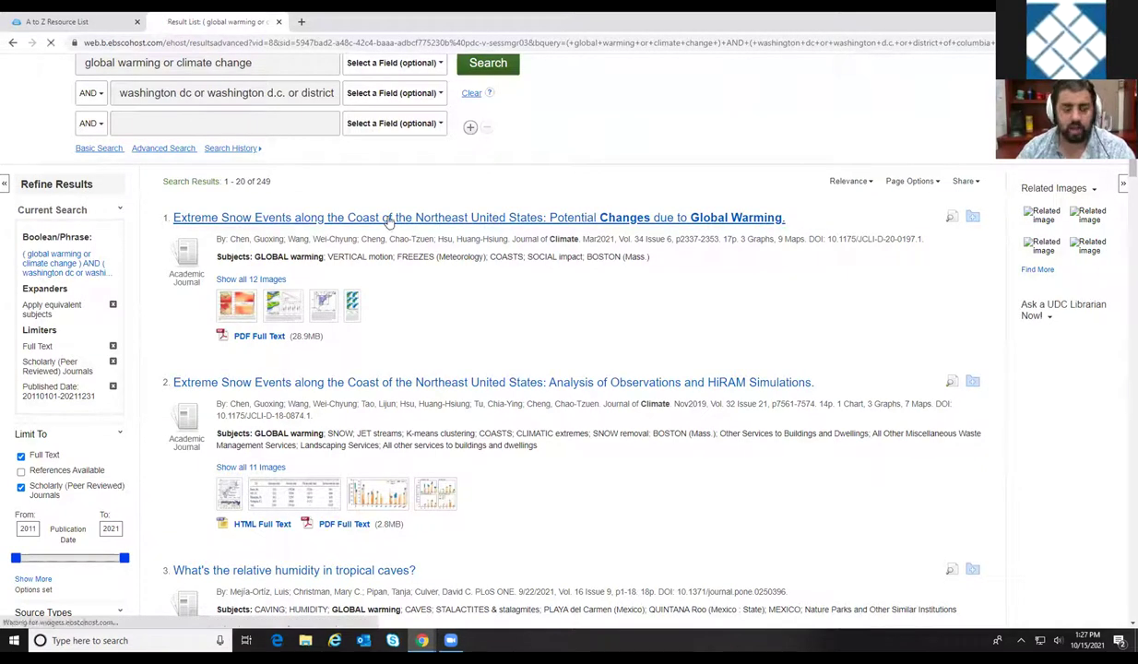
{"action": "scroll", "coordinate": [498, 305], "scroll_direction": "down", "scroll_amount": 1}
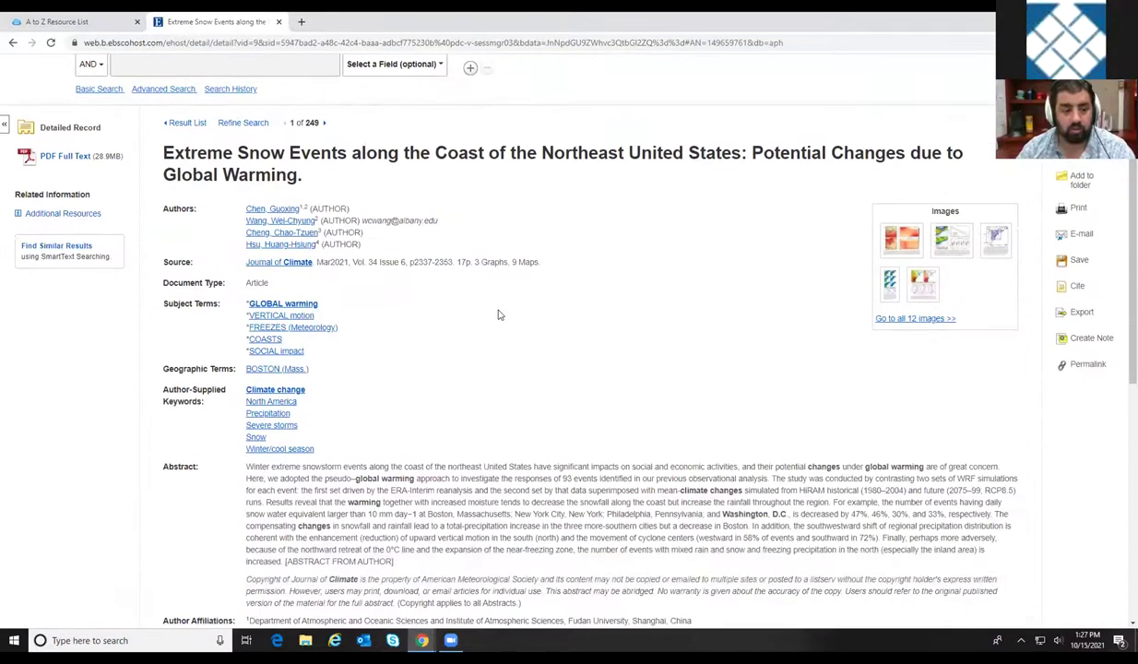
{"action": "scroll", "coordinate": [498, 315], "scroll_direction": "down", "scroll_amount": 1}
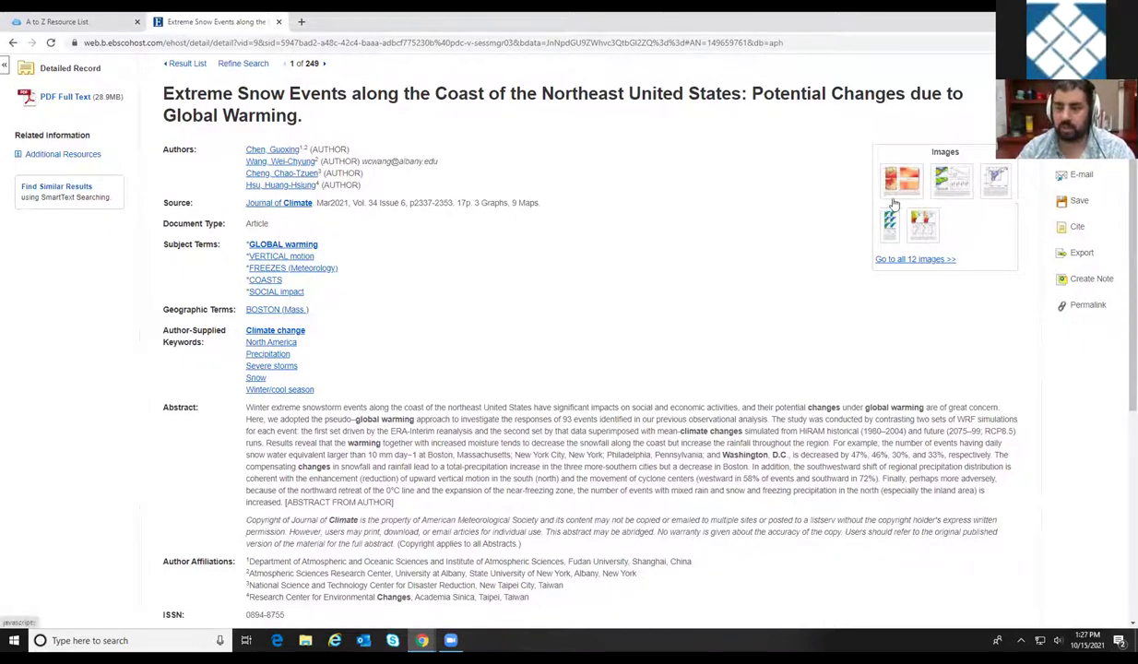
{"action": "scroll", "coordinate": [422, 284], "scroll_direction": "down", "scroll_amount": 2}
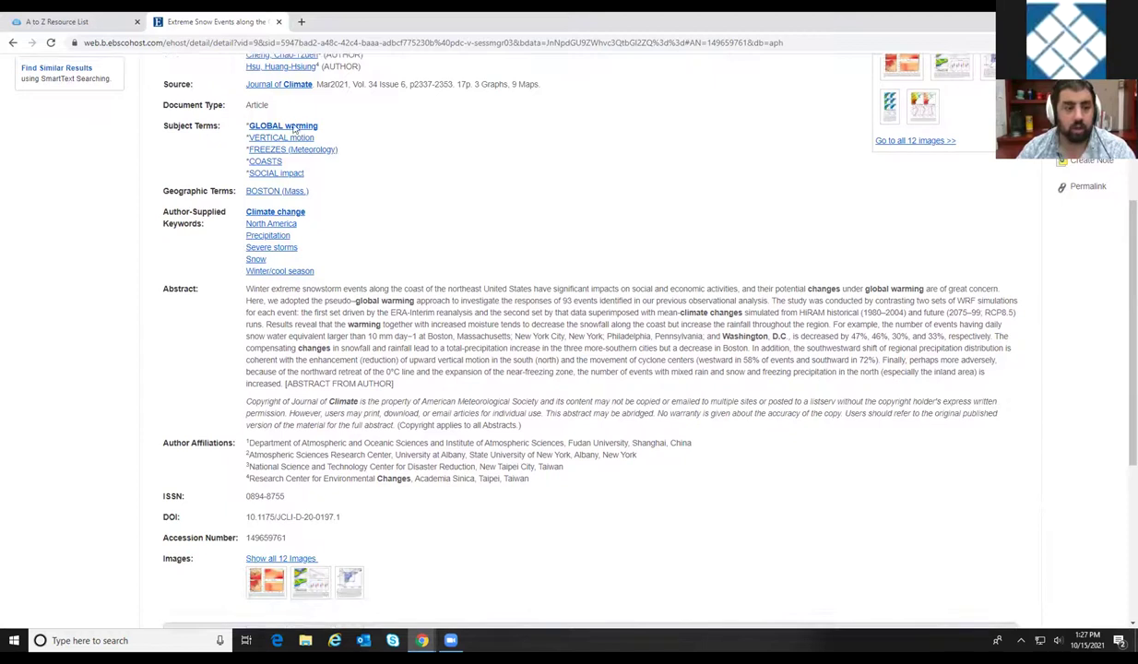
{"action": "scroll", "coordinate": [397, 242], "scroll_direction": "up", "scroll_amount": 3}
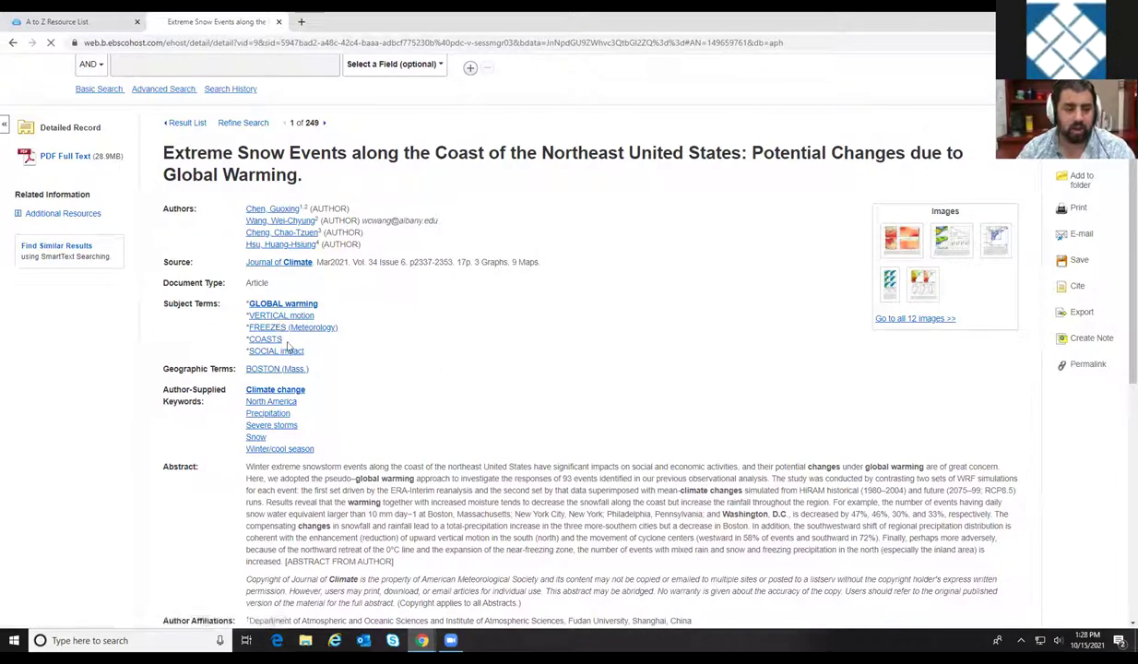
View the articles listed under the subject term "FREEZES (Meteorology)" and return to the snow events article's detailed record.
{"action": "left_click", "coordinate": [282, 329]}
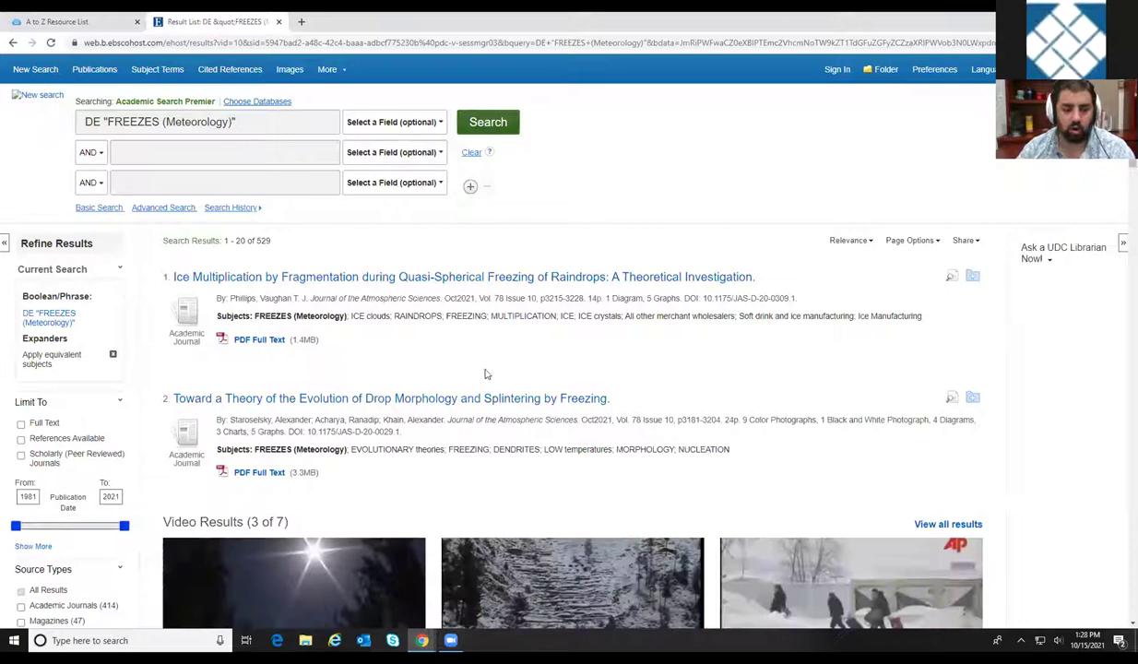
{"action": "left_click", "coordinate": [467, 282]}
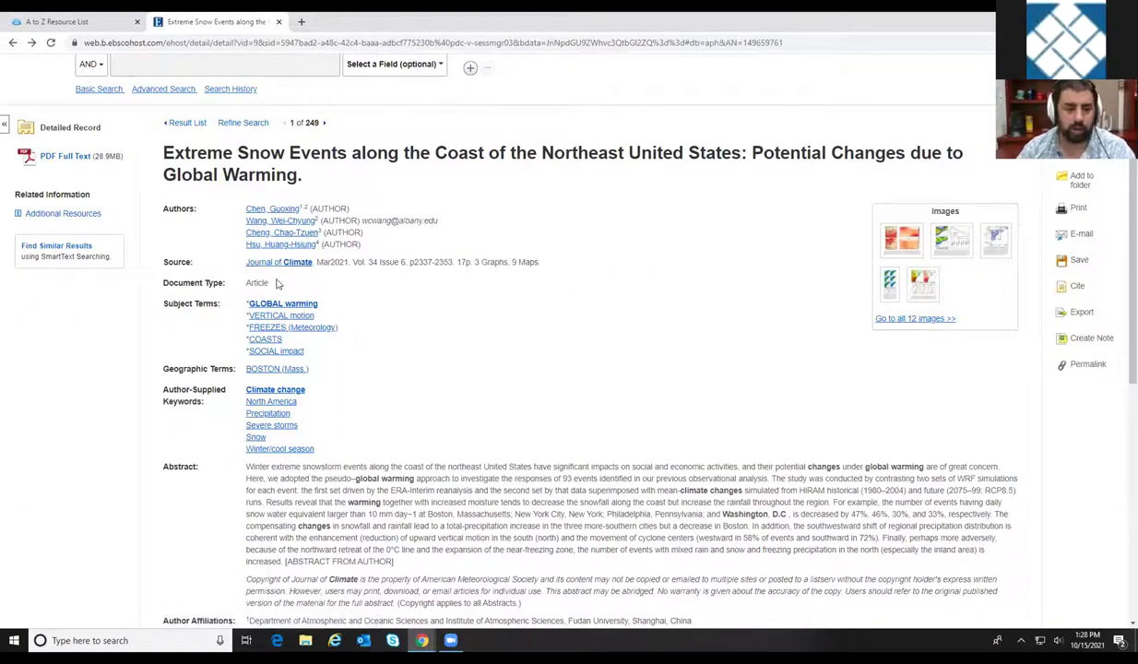
{"action": "scroll", "coordinate": [397, 321], "scroll_direction": "down", "scroll_amount": 2}
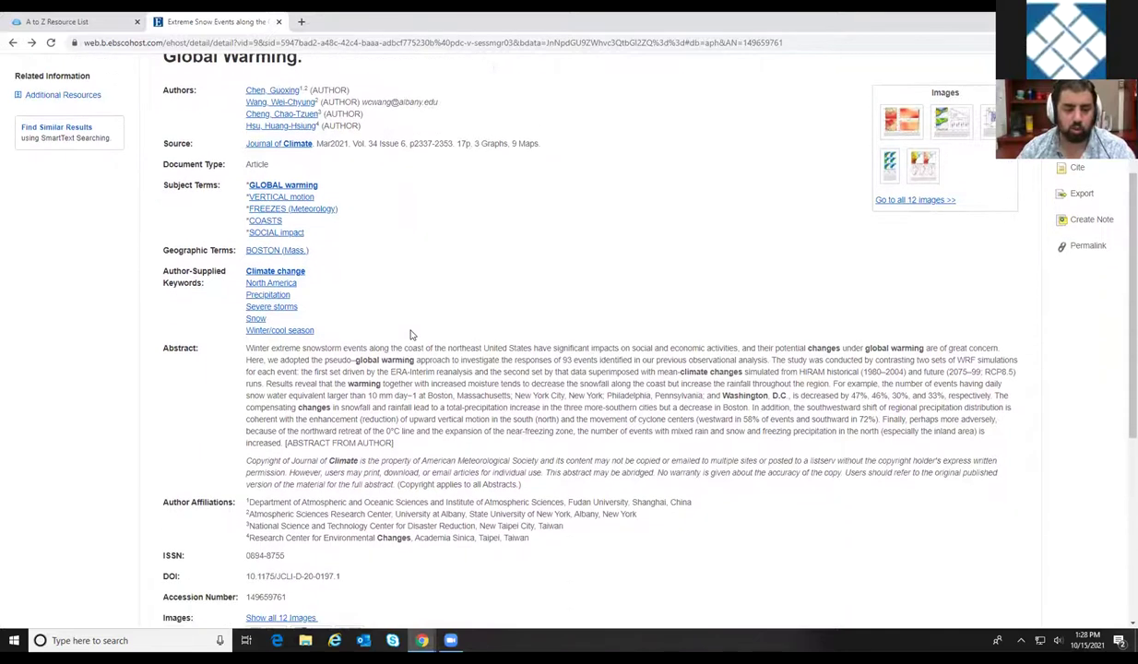
Examine the snow events article's abstract, author affiliations, ISSN, DOI and images in its detailed record.
{"action": "scroll", "coordinate": [489, 328], "scroll_direction": "down", "scroll_amount": 1}
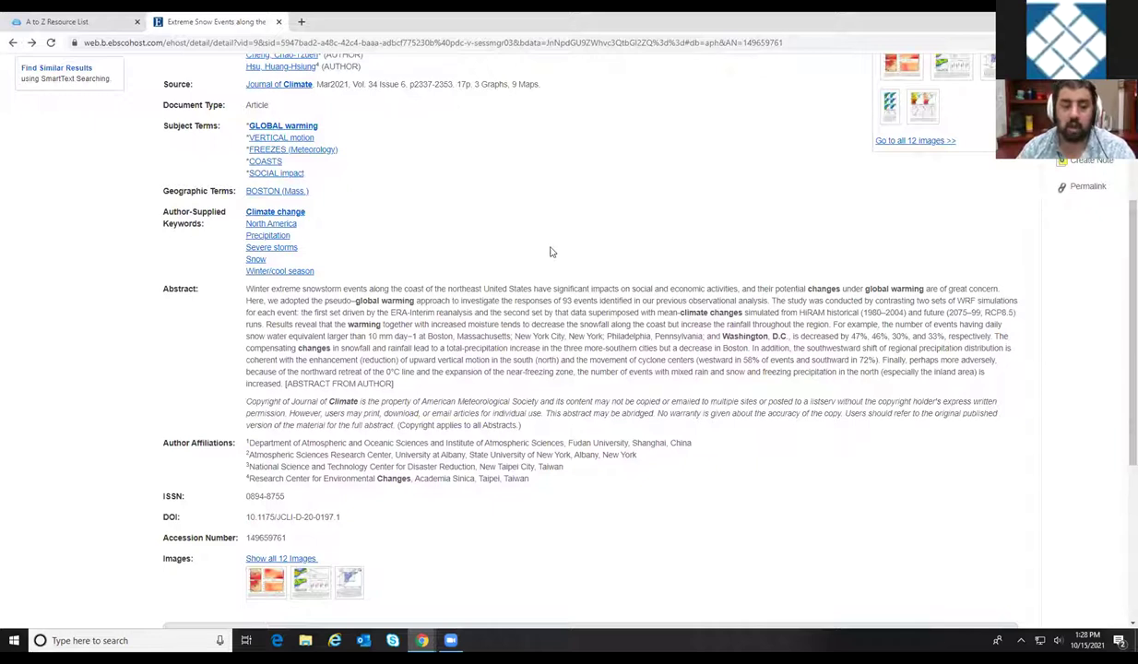
{"action": "scroll", "coordinate": [550, 252], "scroll_direction": "up", "scroll_amount": 1}
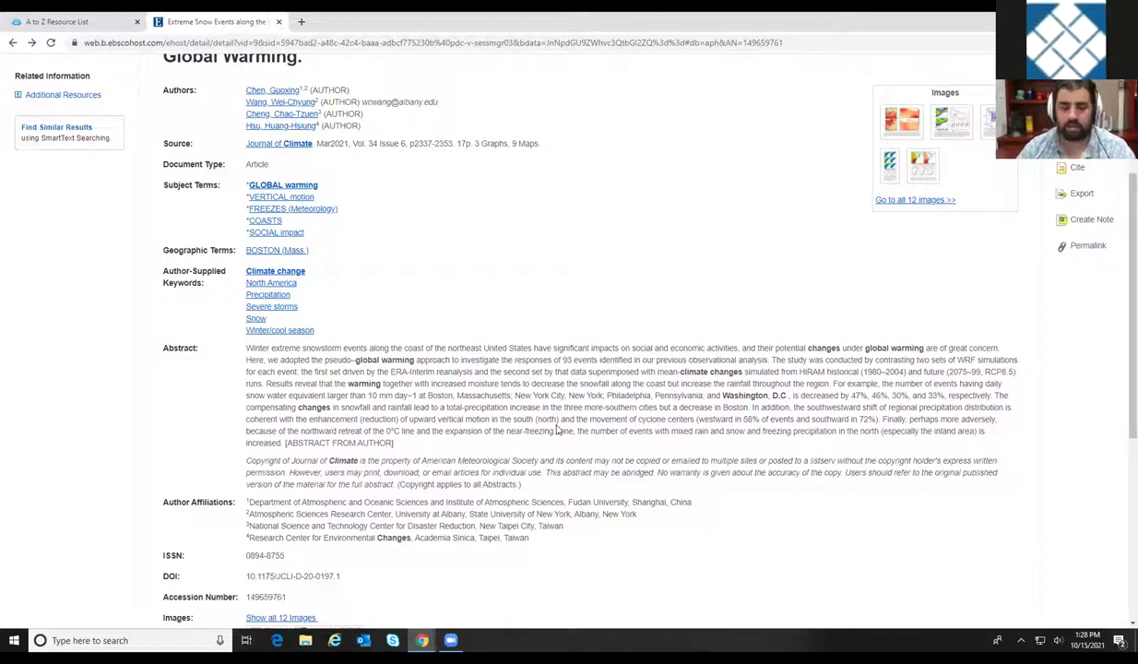
{"action": "scroll", "coordinate": [551, 413], "scroll_direction": "down", "scroll_amount": 2}
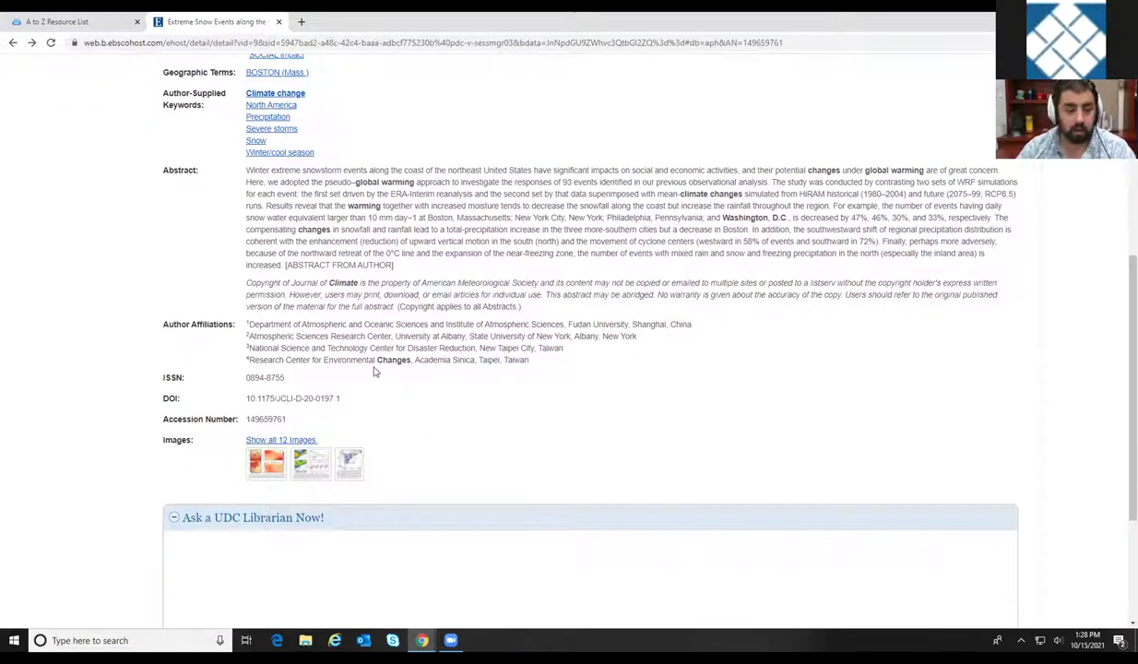
{"action": "scroll", "coordinate": [341, 360], "scroll_direction": "up", "scroll_amount": 1}
{"action": "scroll", "coordinate": [292, 386], "scroll_direction": "up", "scroll_amount": 1}
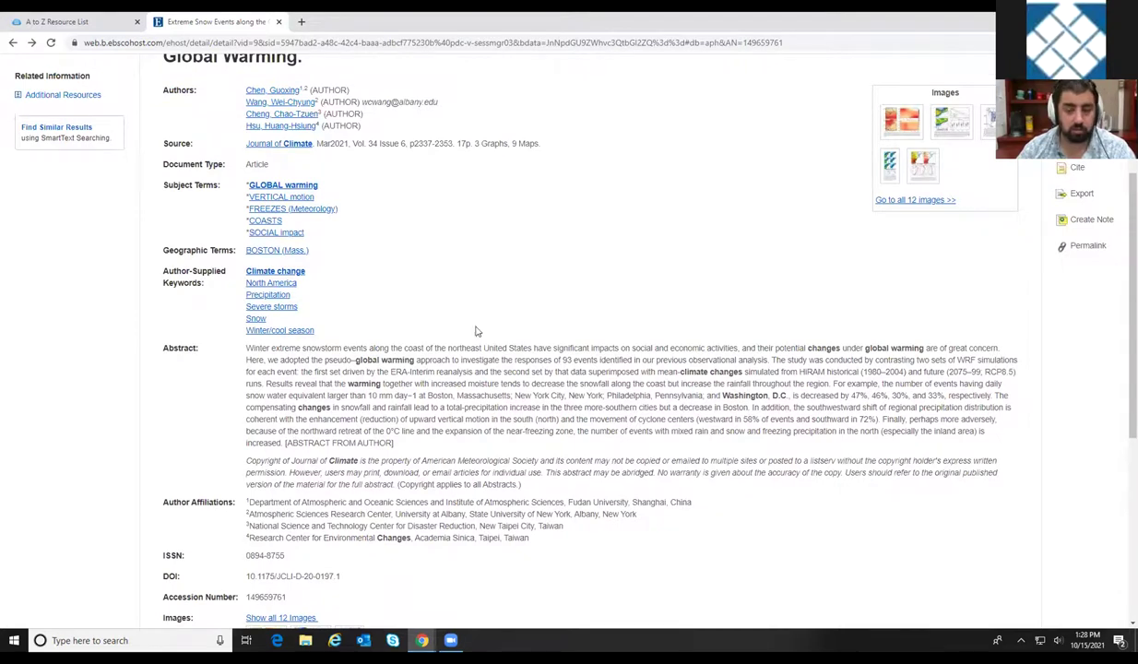
{"action": "scroll", "coordinate": [519, 256], "scroll_direction": "up", "scroll_amount": 1}
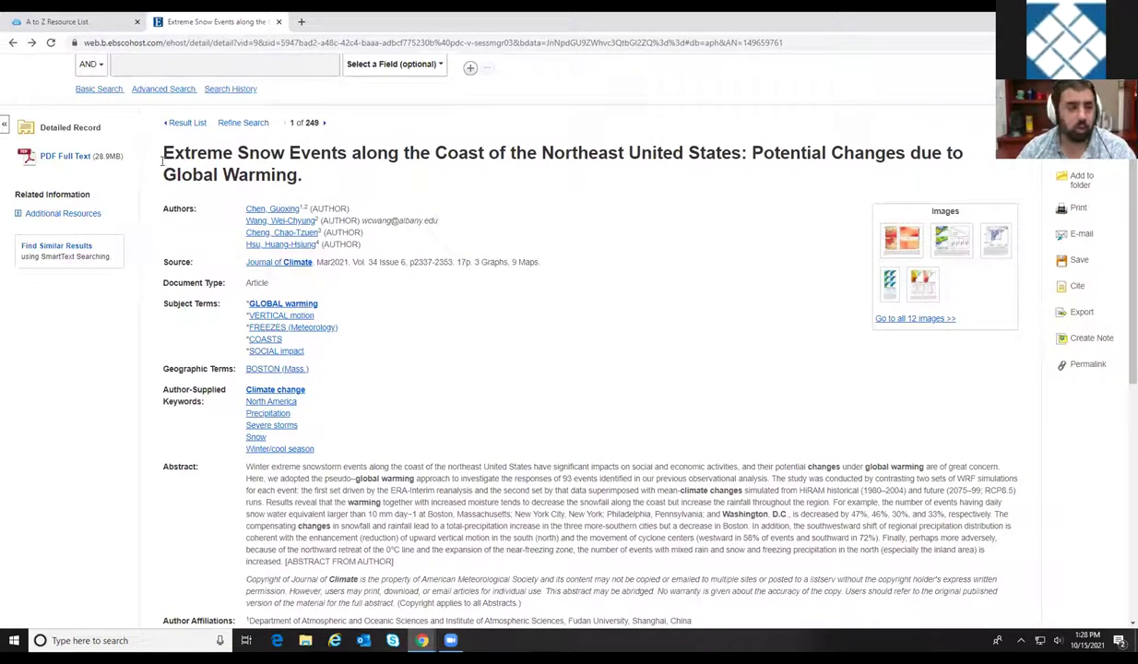
Open the publication details of the source "Journal of Climate" and look over its yearly list of issues.
{"action": "left_click", "coordinate": [274, 264]}
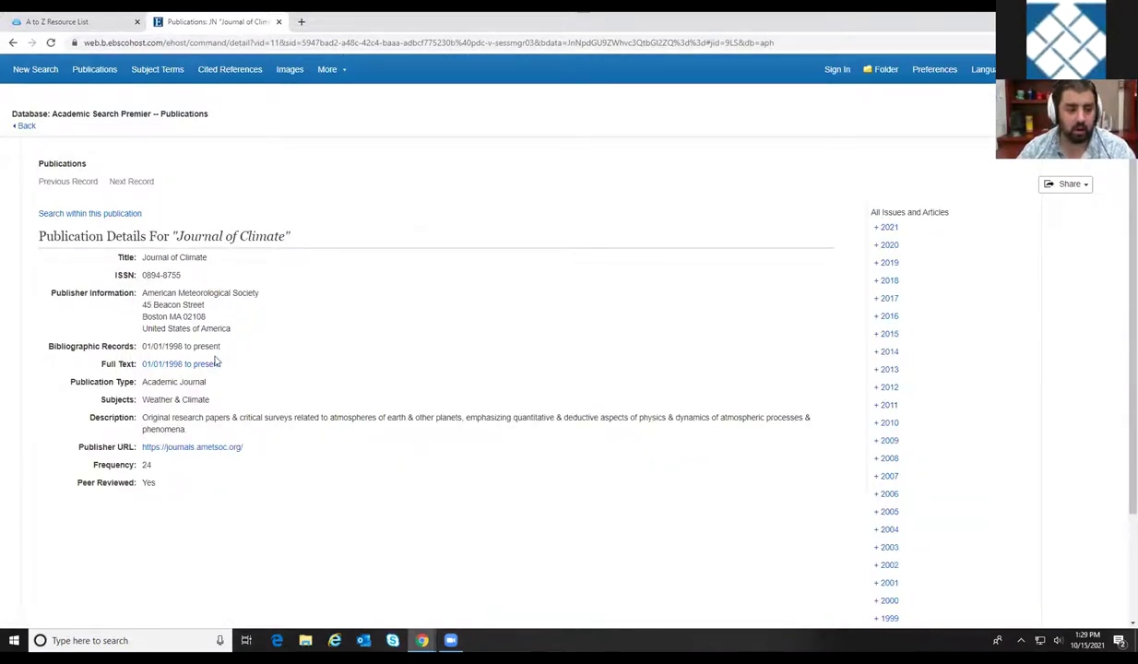
{"action": "scroll", "coordinate": [932, 258], "scroll_direction": "down", "scroll_amount": 3}
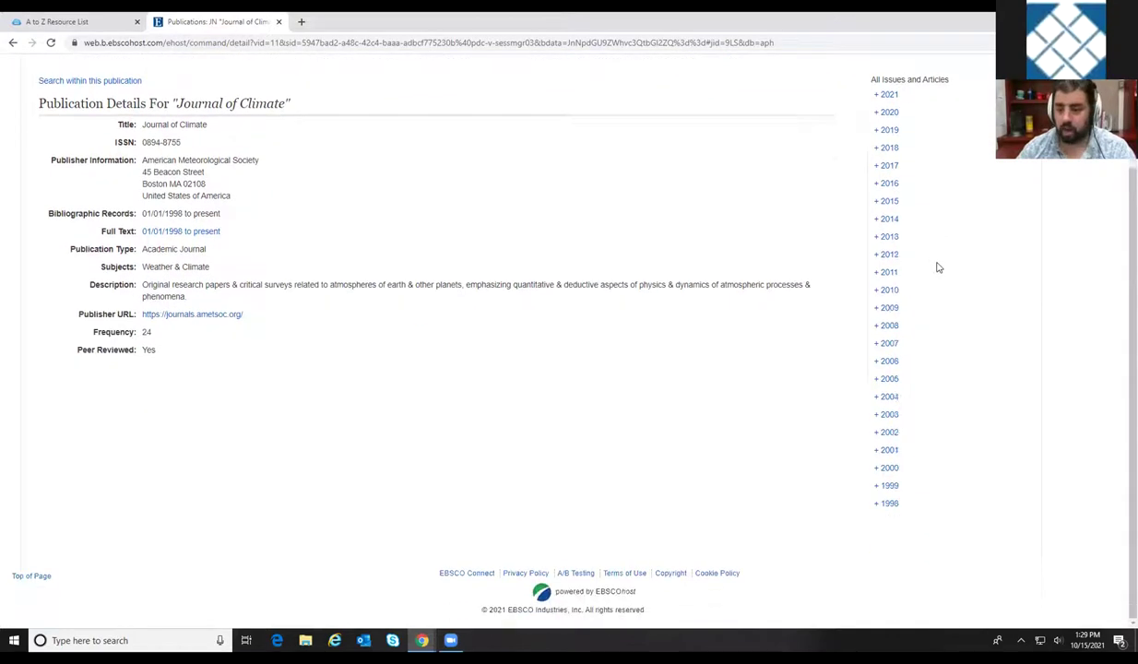
{"action": "scroll", "coordinate": [915, 498], "scroll_direction": "up", "scroll_amount": 3}
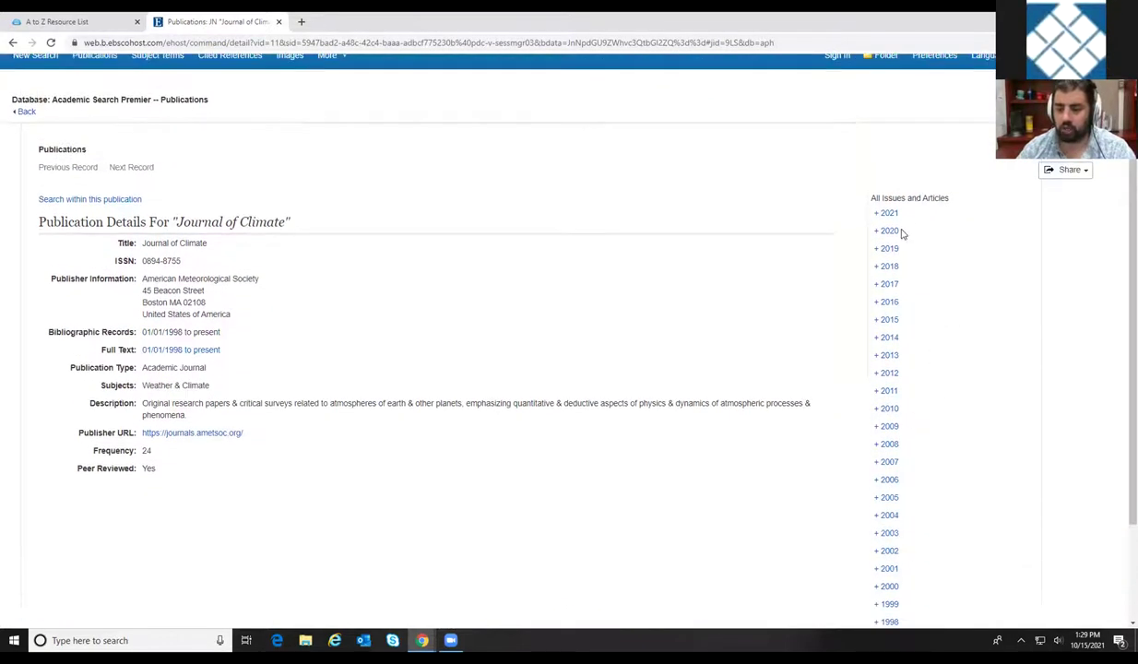
Expand the journal's 2013 issues, check its peer-reviewed status, and return to the snow events article's record.
{"action": "left_click", "coordinate": [886, 356]}
{"action": "scroll", "coordinate": [1003, 415], "scroll_direction": "down", "scroll_amount": 3}
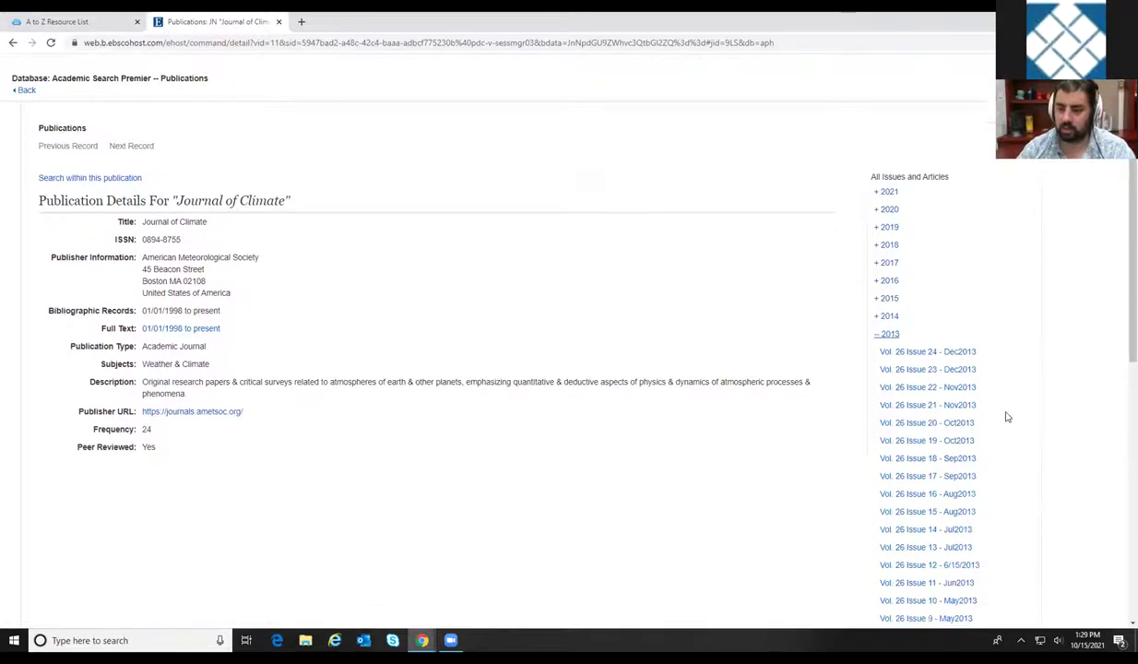
{"action": "scroll", "coordinate": [946, 328], "scroll_direction": "down", "scroll_amount": 3}
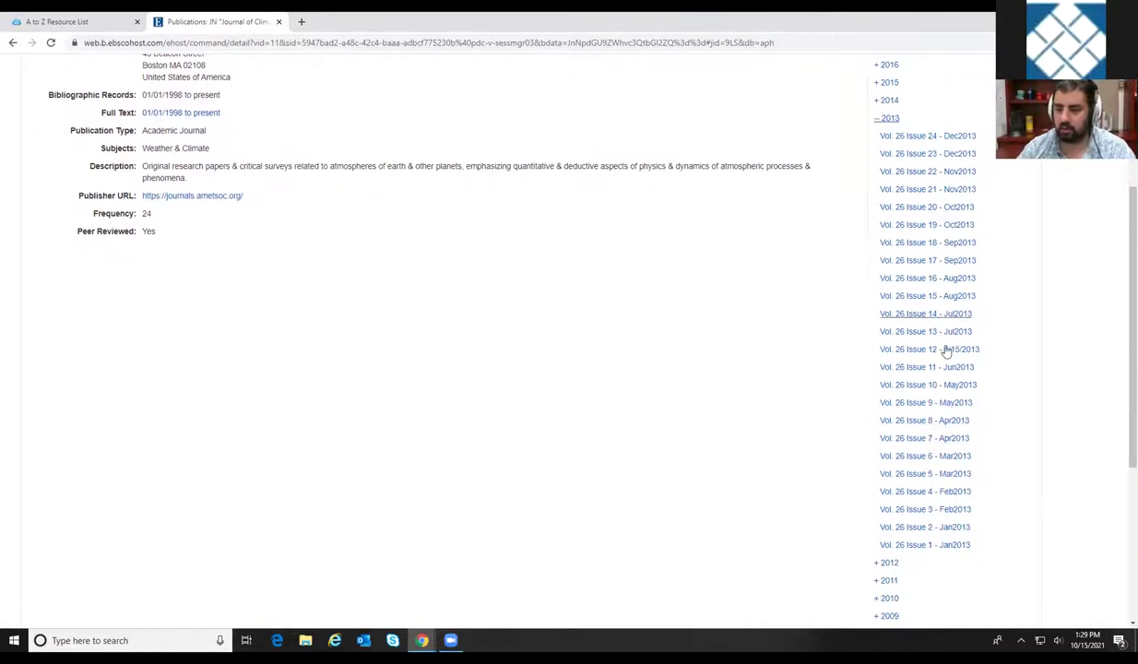
{"action": "scroll", "coordinate": [381, 233], "scroll_direction": "up", "scroll_amount": 4}
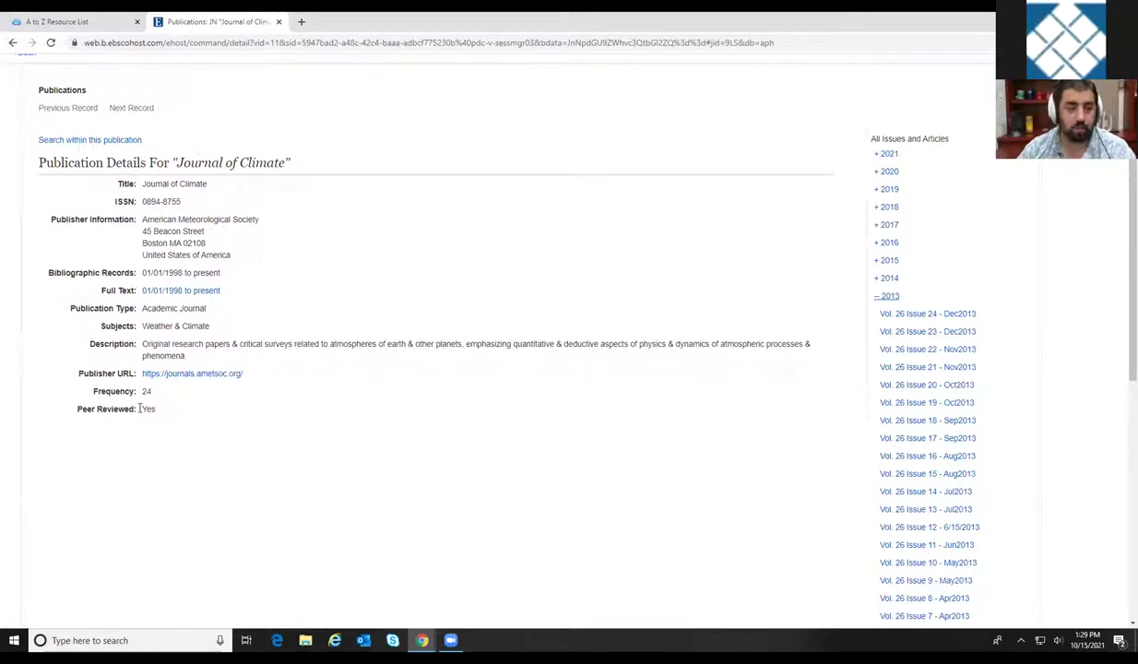
{"action": "left_click", "coordinate": [13, 44]}
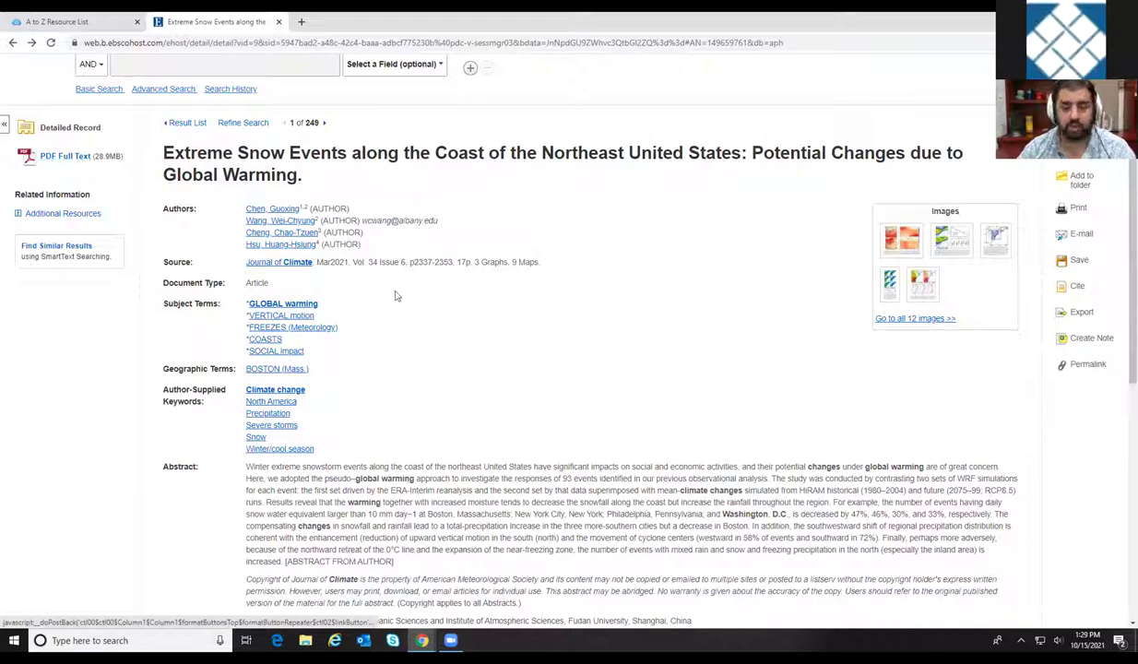
Skim the snow events article's detailed record once more and go back to the result list.
{"action": "scroll", "coordinate": [460, 394], "scroll_direction": "down", "scroll_amount": 3}
{"action": "scroll", "coordinate": [461, 394], "scroll_direction": "down", "scroll_amount": 2}
{"action": "scroll", "coordinate": [460, 394], "scroll_direction": "up", "scroll_amount": 5}
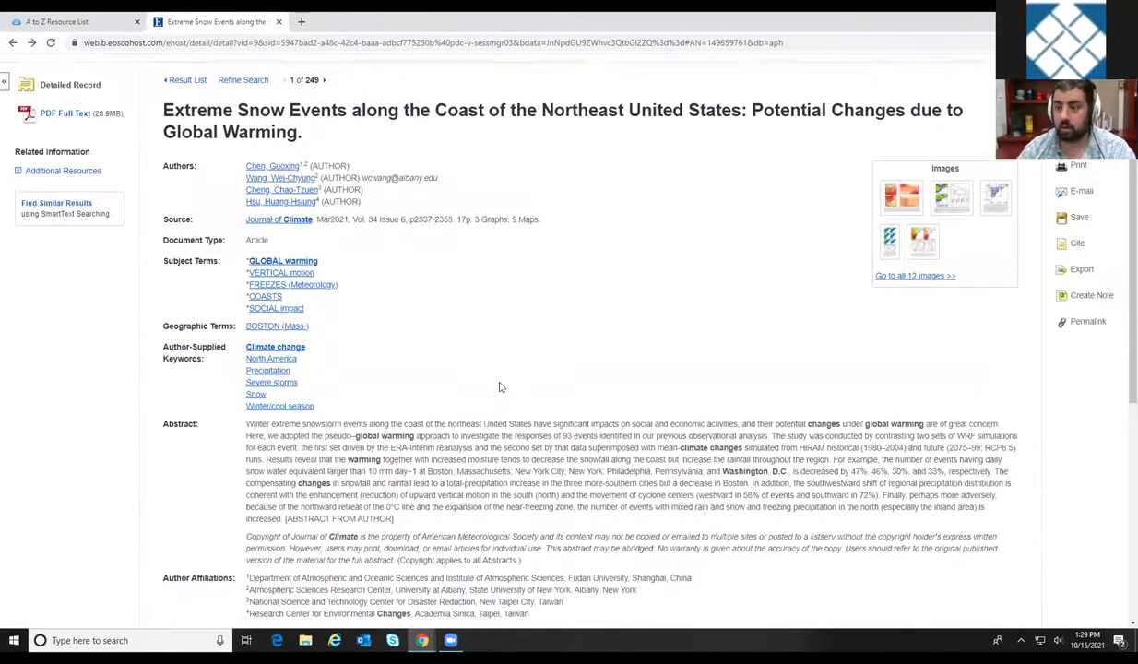
{"action": "scroll", "coordinate": [499, 388], "scroll_direction": "up", "scroll_amount": 1}
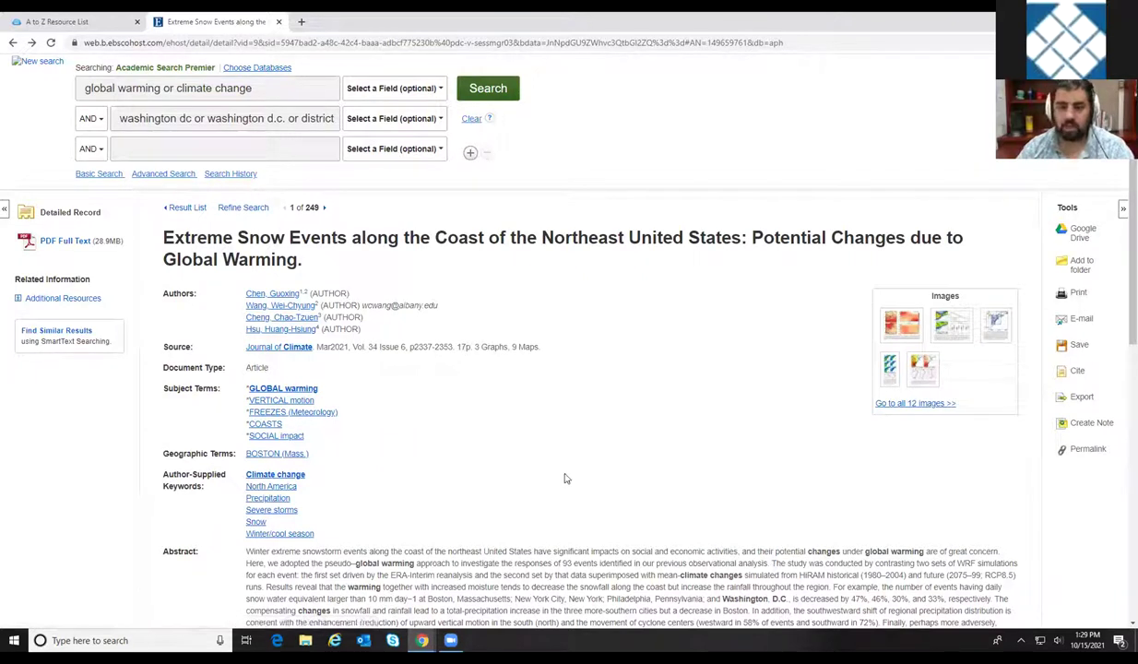
{"action": "left_click", "coordinate": [13, 43]}
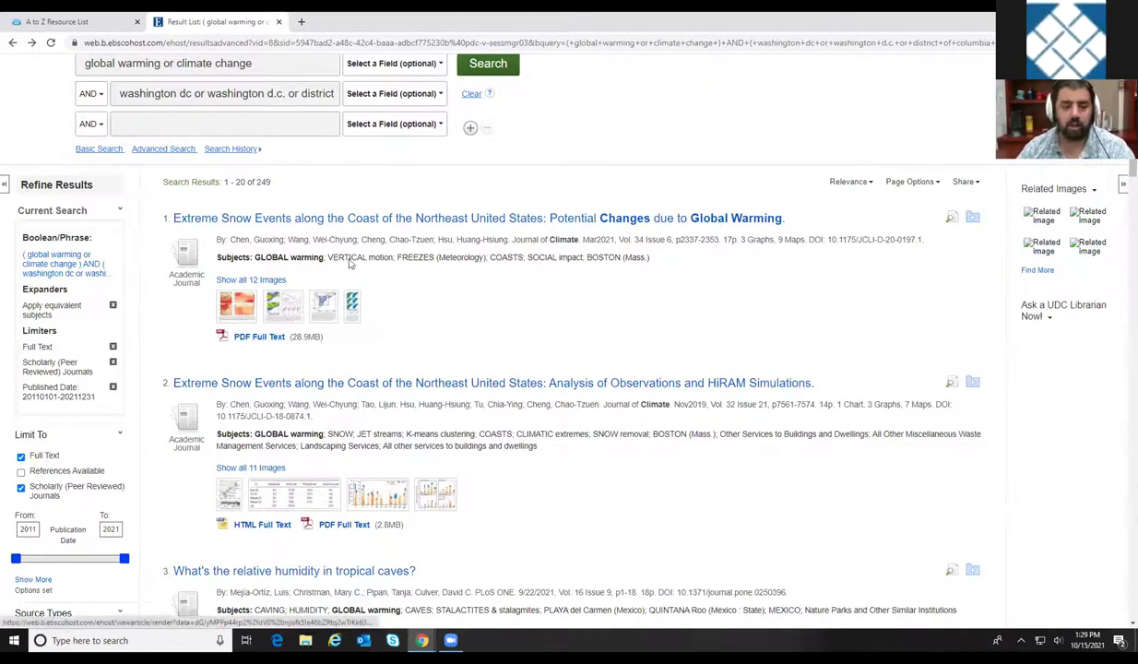
Open the first result's PDF full text, browse to the figures on page 4, and return to the result list.
{"action": "left_click", "coordinate": [254, 341]}
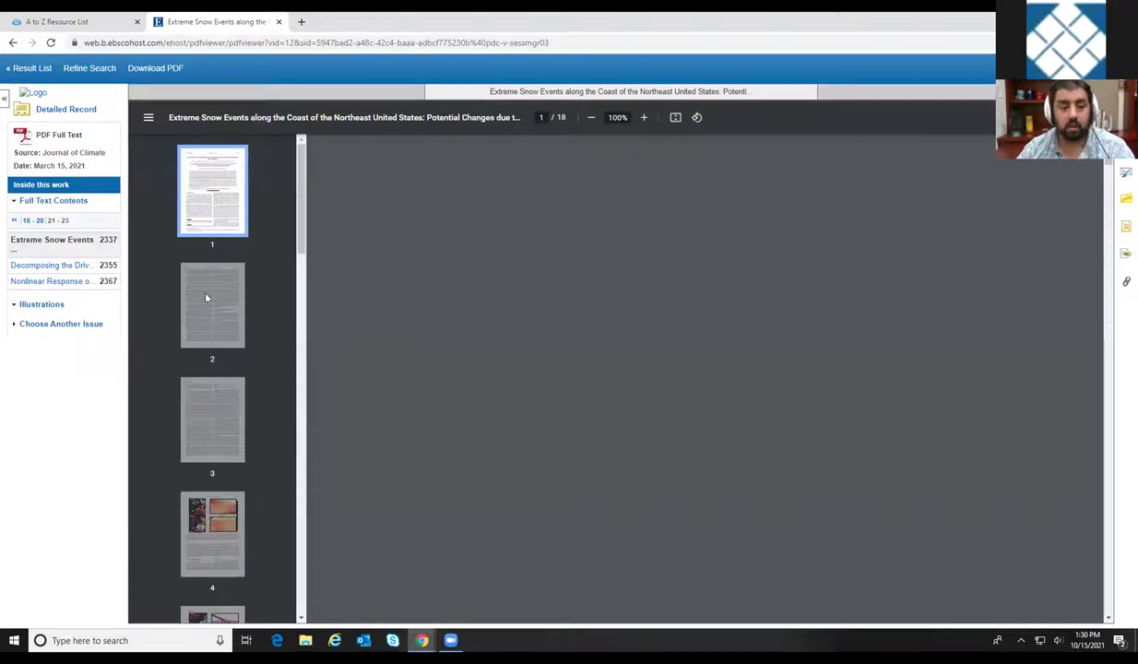
{"action": "scroll", "coordinate": [635, 381], "scroll_direction": "down", "scroll_amount": 3}
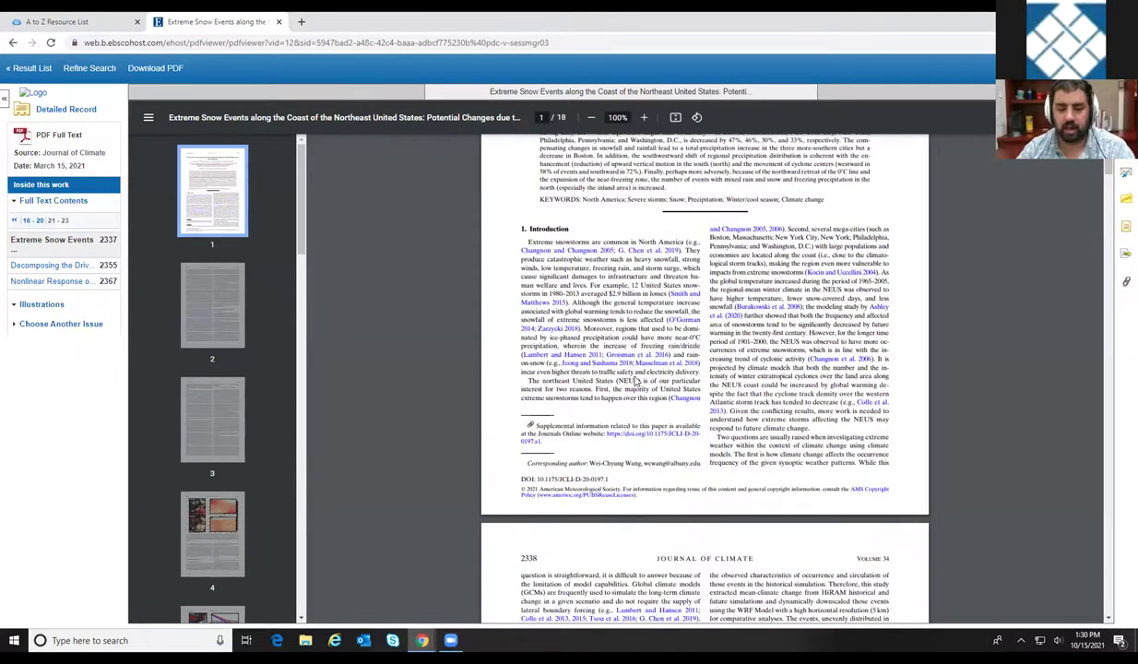
{"action": "scroll", "coordinate": [634, 381], "scroll_direction": "down", "scroll_amount": 8}
{"action": "scroll", "coordinate": [687, 398], "scroll_direction": "down", "scroll_amount": 10}
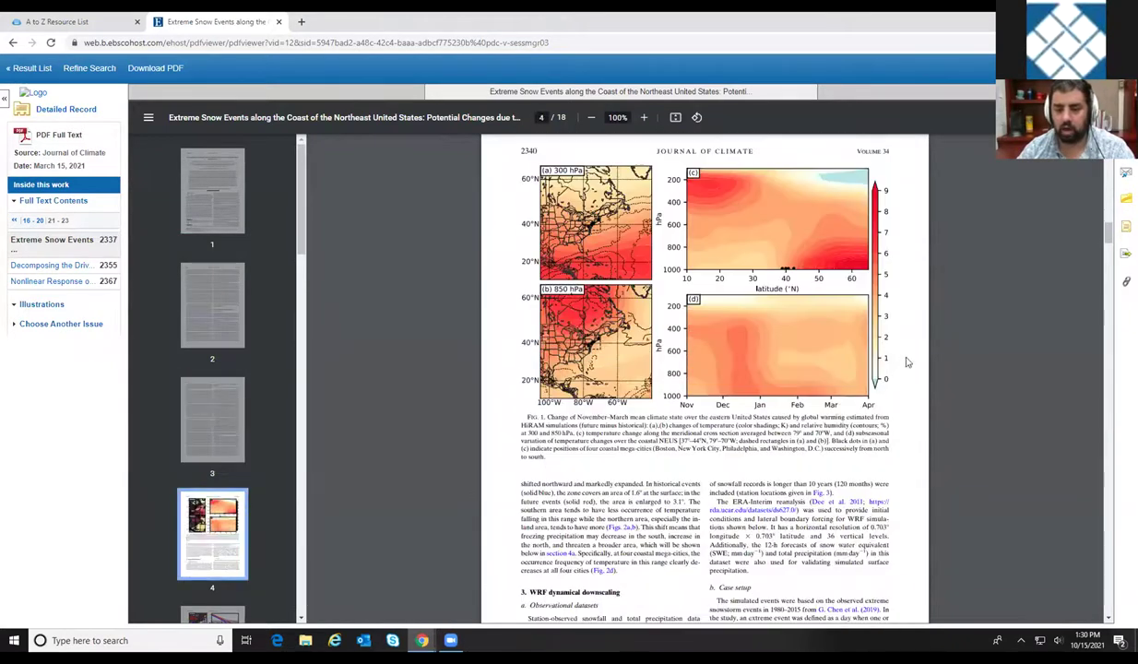
{"action": "scroll", "coordinate": [907, 343], "scroll_direction": "up", "scroll_amount": 1}
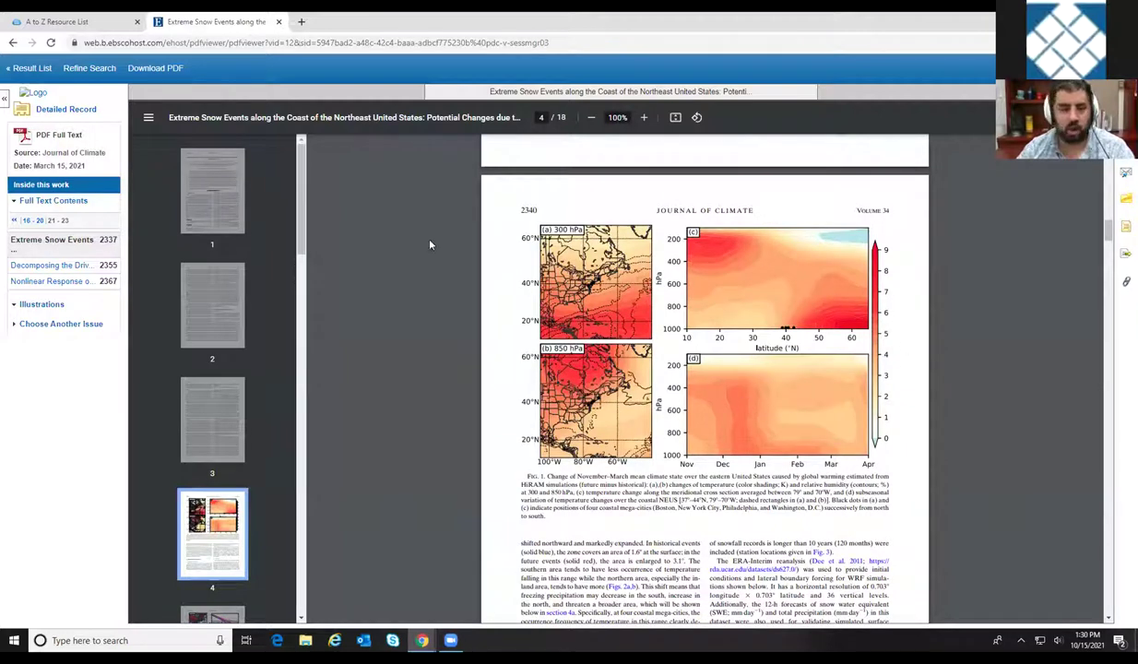
{"action": "left_click", "coordinate": [12, 45]}
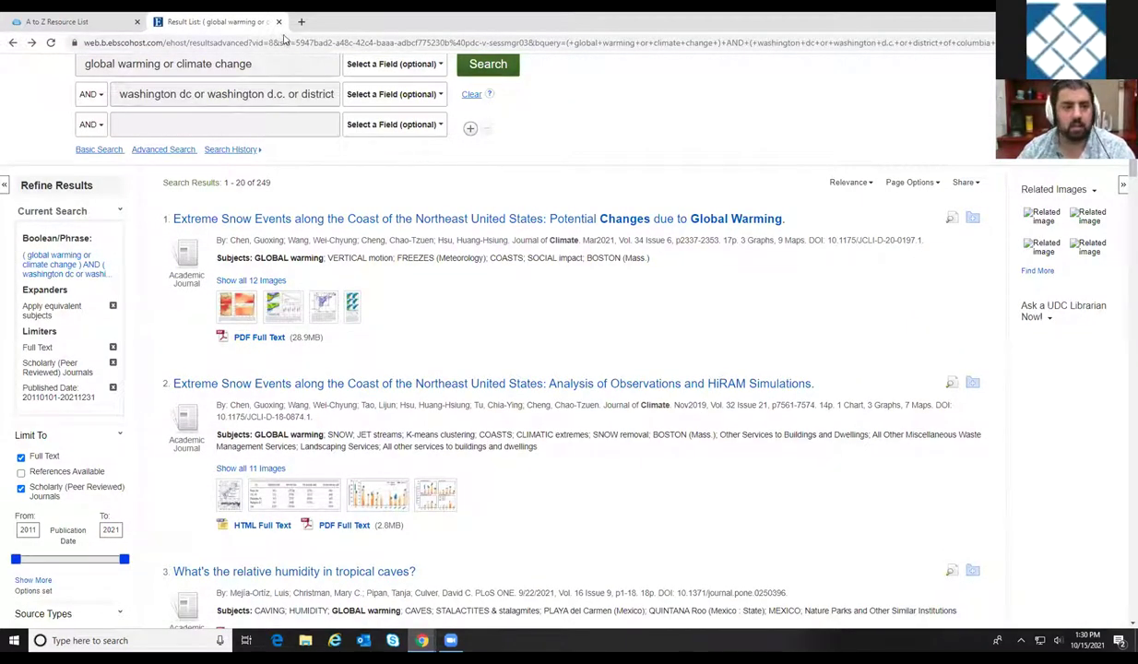
Skim the first few search results and close the Academic Search Premier tab to return to the A to Z Resource List.
{"action": "scroll", "coordinate": [545, 325], "scroll_direction": "down", "scroll_amount": 2}
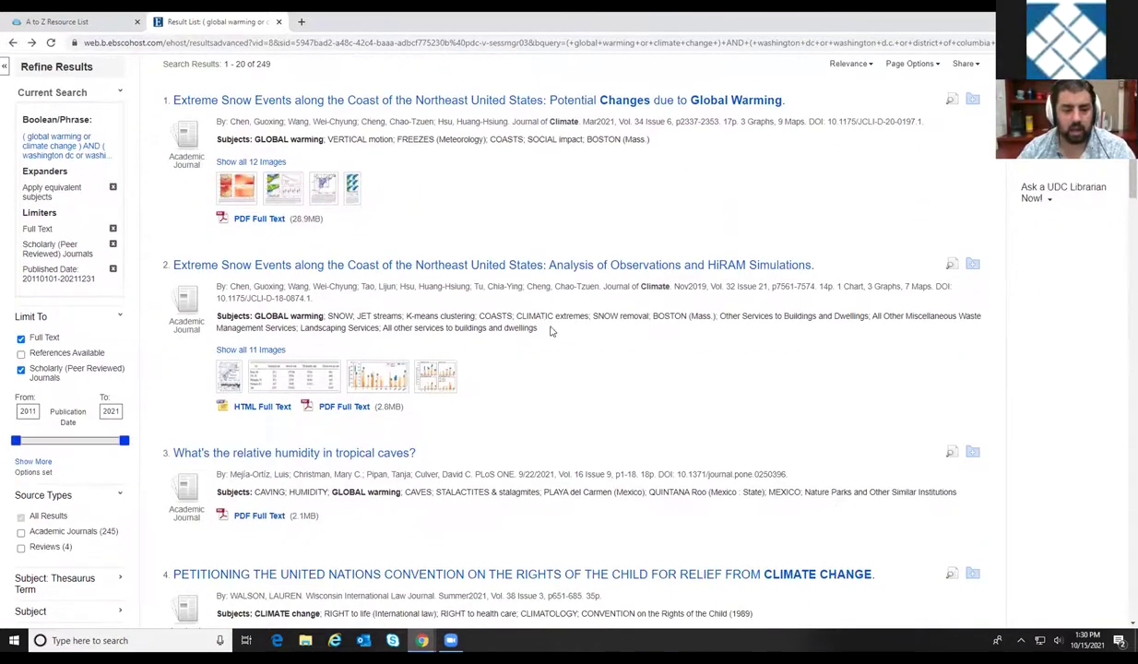
{"action": "scroll", "coordinate": [544, 359], "scroll_direction": "down", "scroll_amount": 4}
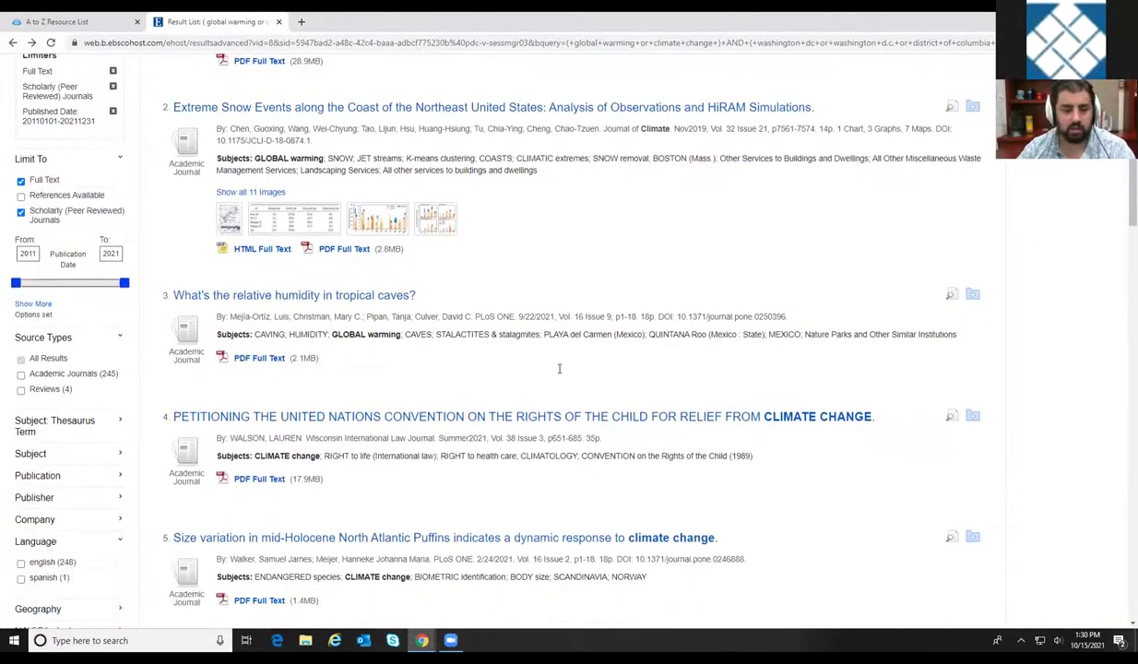
{"action": "scroll", "coordinate": [334, 380], "scroll_direction": "up", "scroll_amount": 2}
{"action": "scroll", "coordinate": [201, 352], "scroll_direction": "up", "scroll_amount": 2}
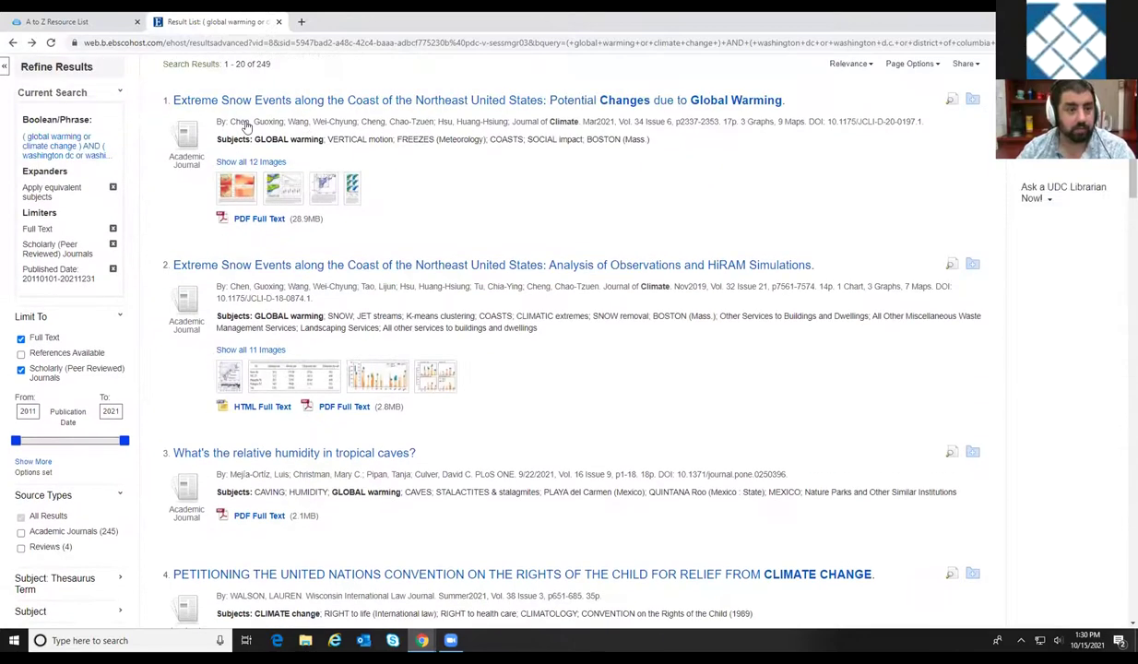
{"action": "left_click", "coordinate": [280, 21]}
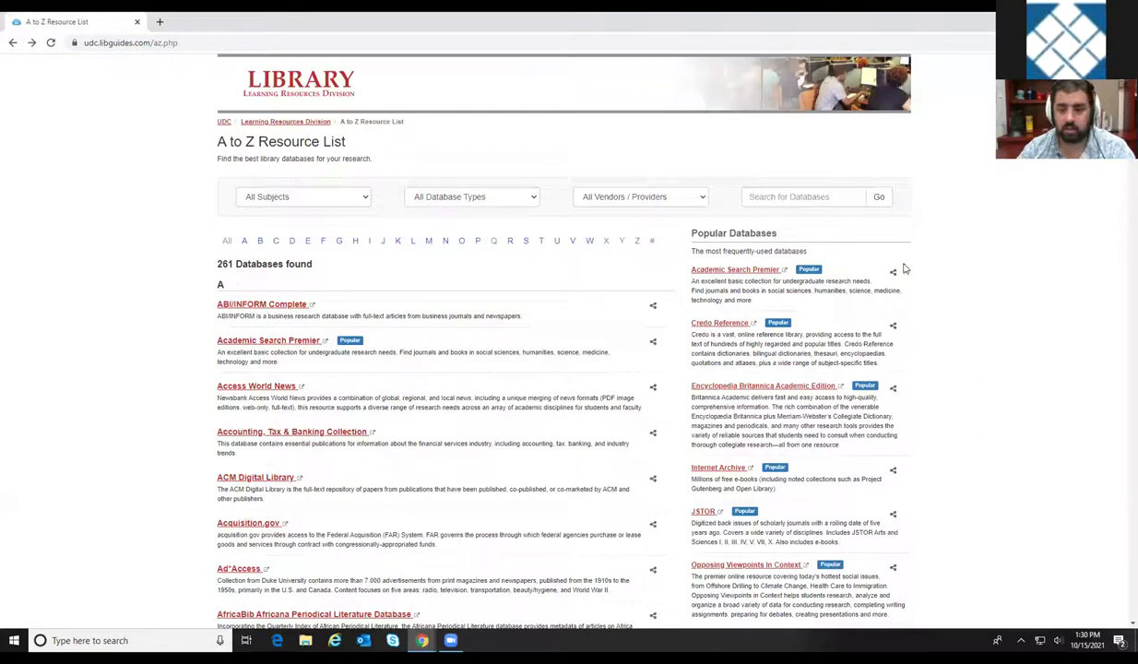
Open ProQuest Multiple Database Search from the library's popular databases.
{"action": "scroll", "coordinate": [900, 391], "scroll_direction": "down", "scroll_amount": 2}
{"action": "scroll", "coordinate": [900, 391], "scroll_direction": "down", "scroll_amount": 3}
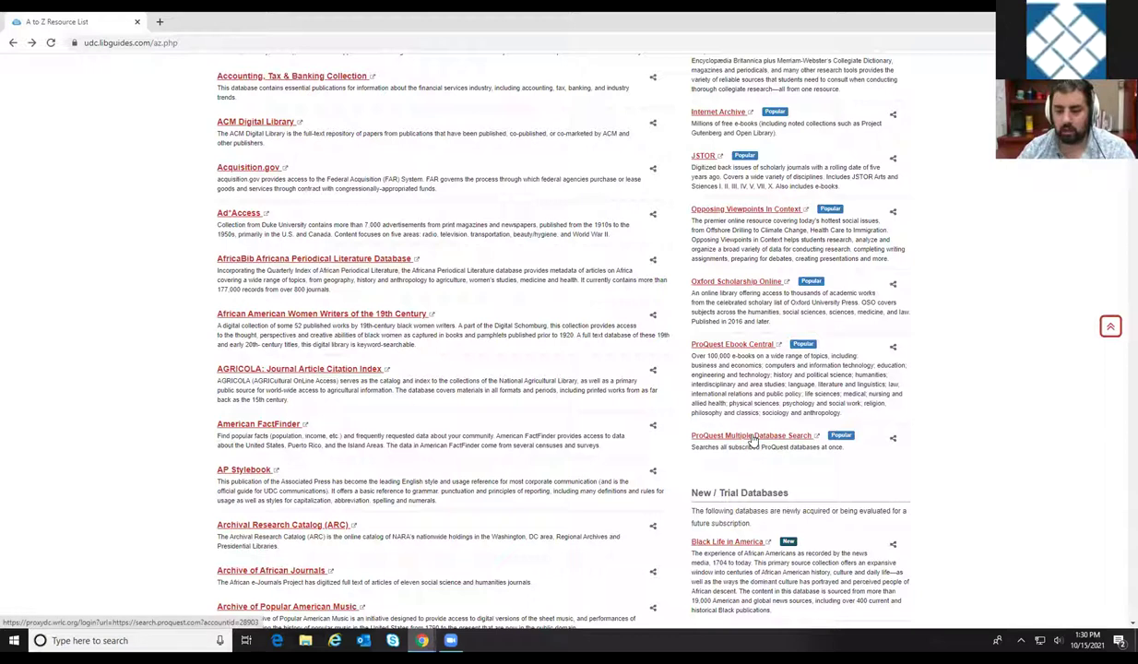
{"action": "left_click", "coordinate": [753, 439]}
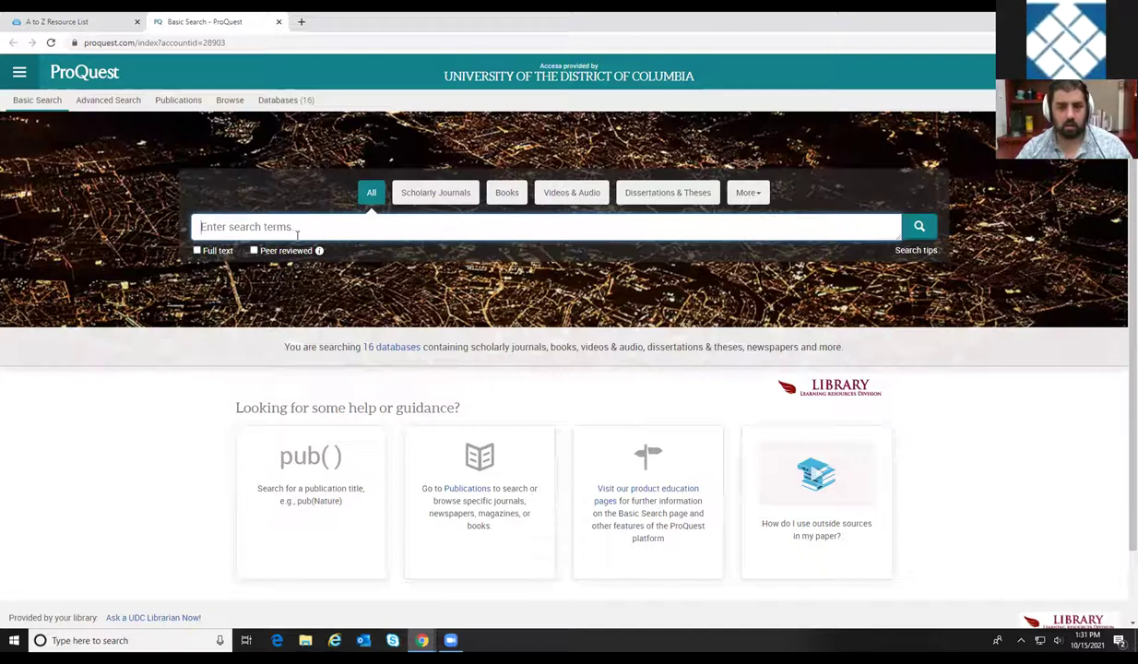
Run a basic search across the ProQuest databases for "global warming or climate change".
{"action": "type", "text": "global warming"}
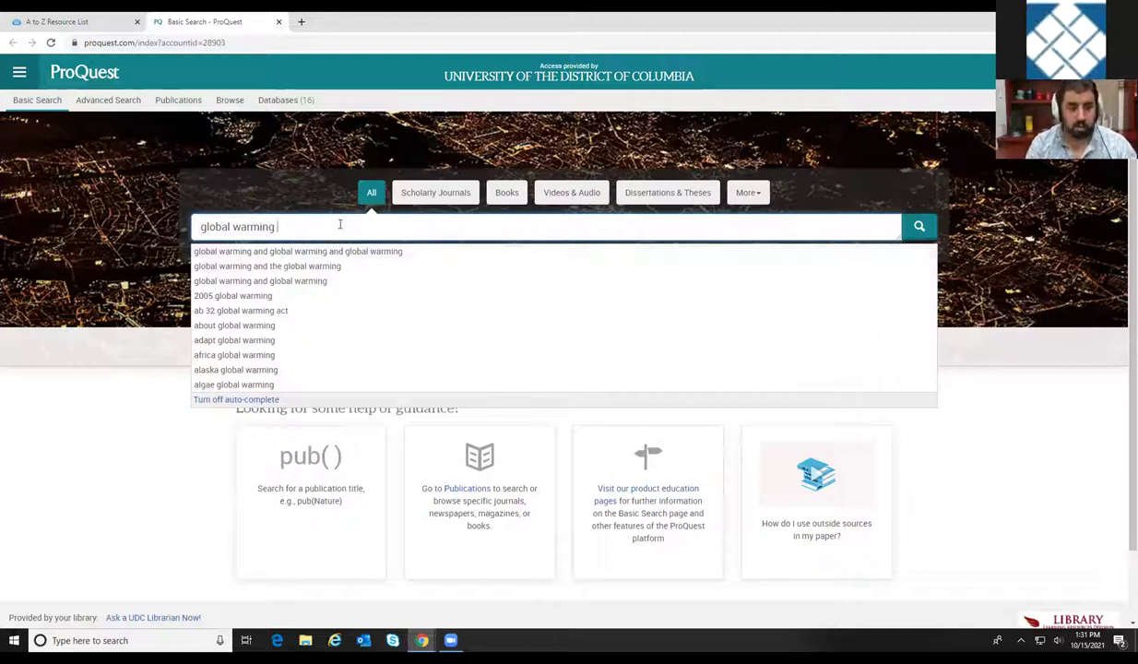
{"action": "type", "text": "or"}
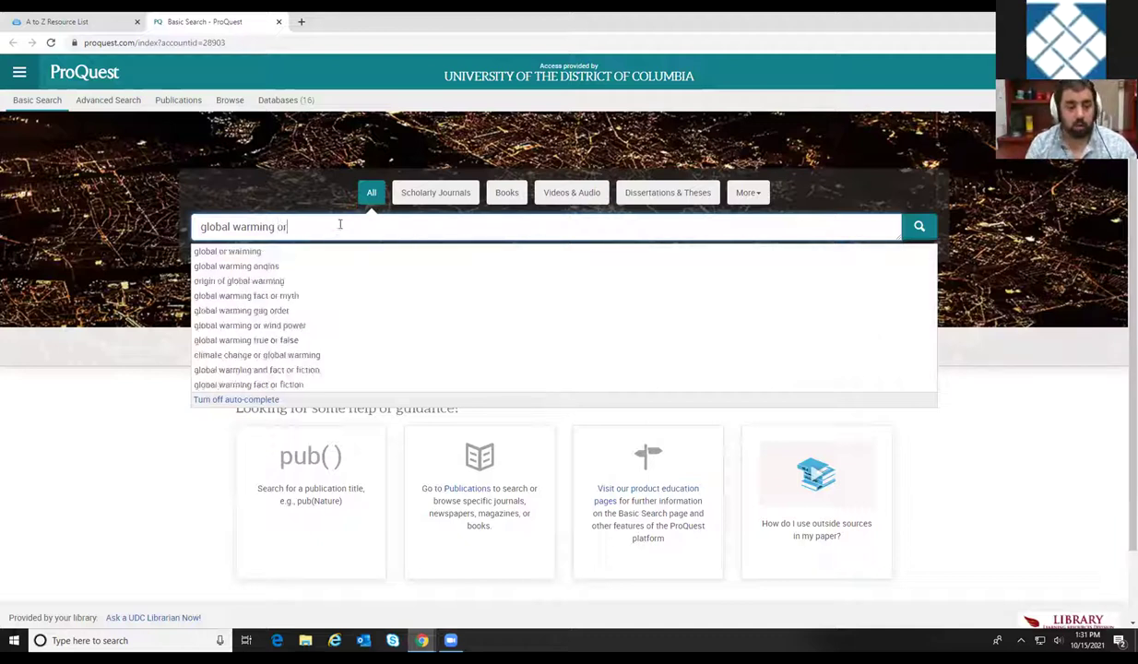
{"action": "type", "text": " clim"}
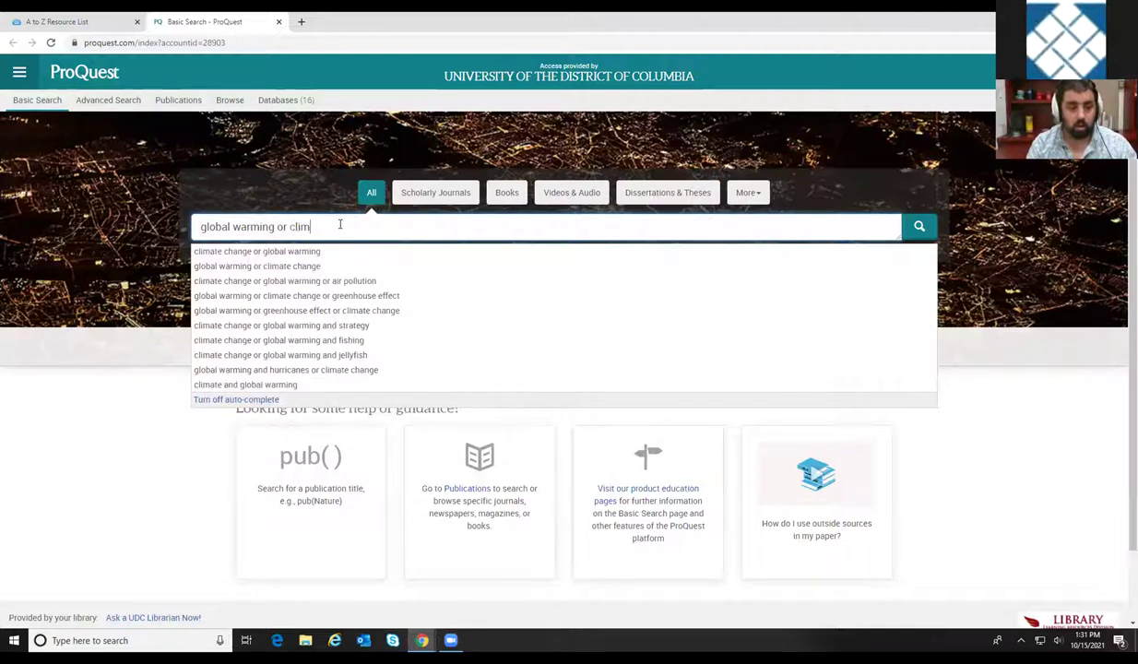
{"action": "type", "text": "ate change"}
{"action": "key", "text": "Return"}
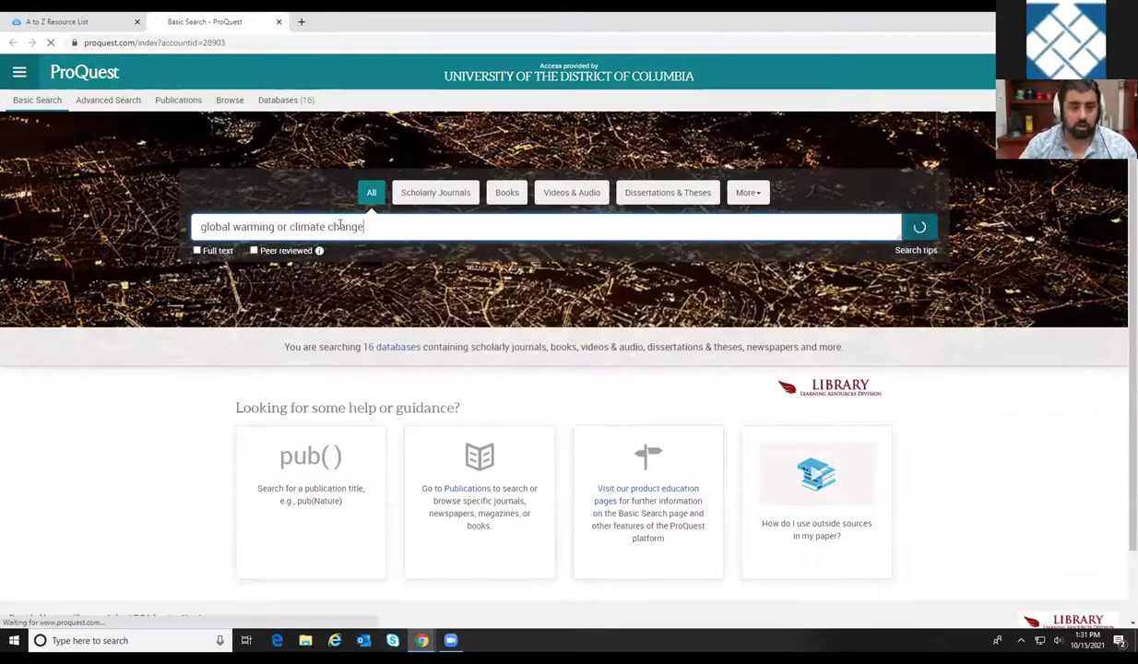
{"action": "left_click", "coordinate": [199, 252]}
{"action": "left_click", "coordinate": [254, 250]}
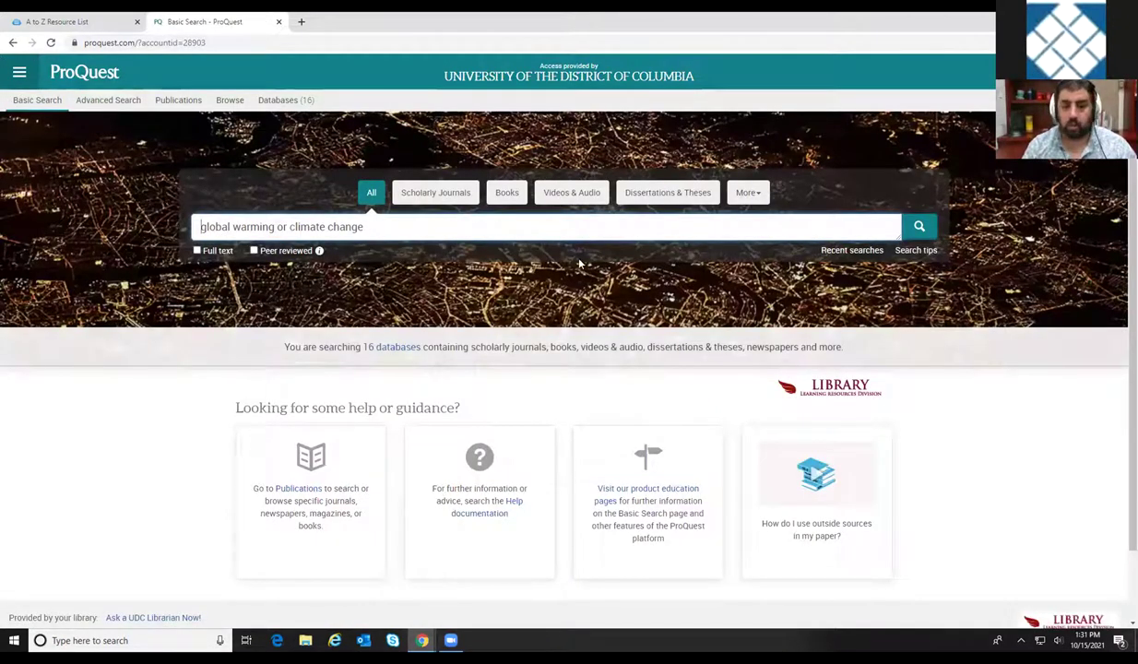
View the ProQuest search tips help window and close it.
{"action": "left_click", "coordinate": [916, 249]}
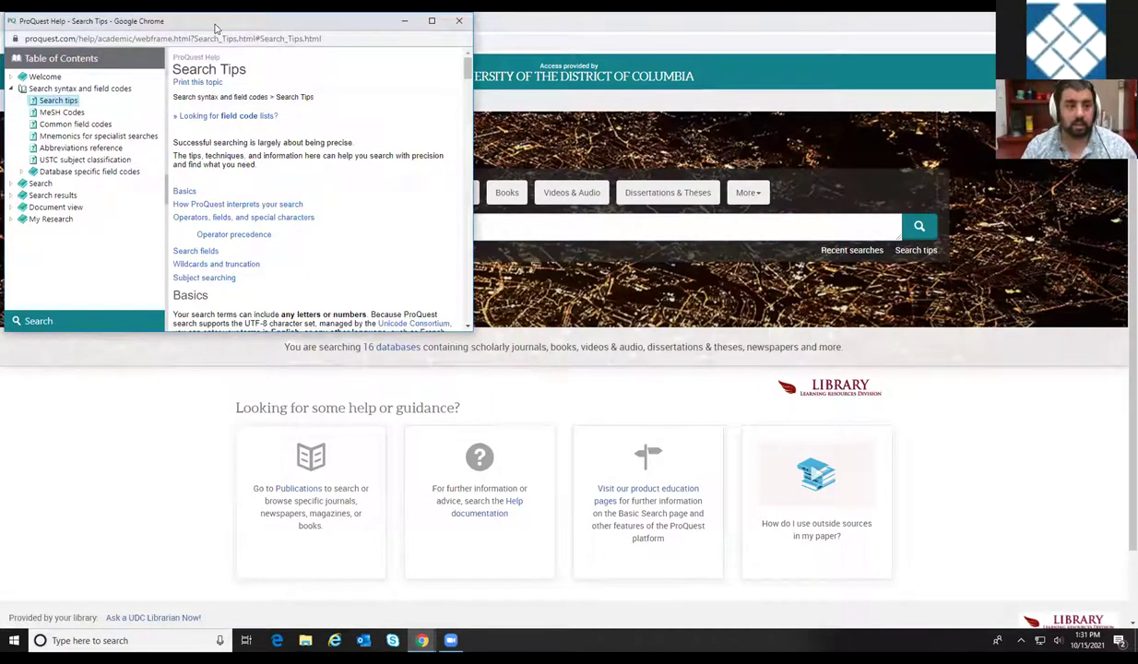
{"action": "left_click_drag", "start_coordinate": [216, 27], "coordinate": [234, 124]}
{"action": "left_click", "coordinate": [477, 116]}
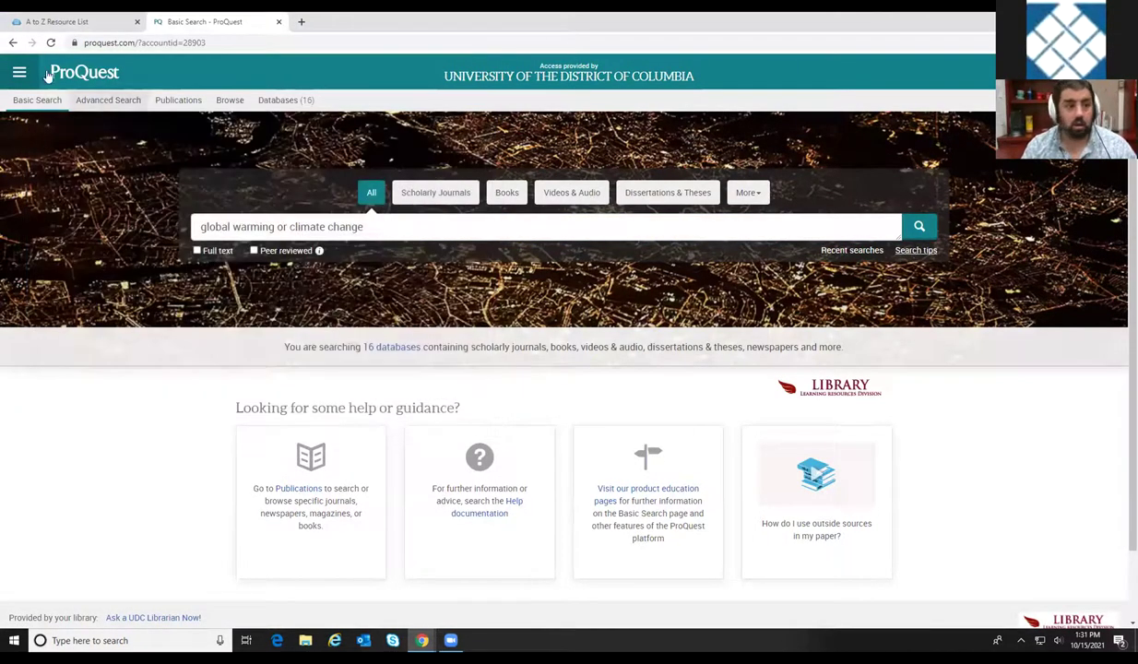
Switch to ProQuest's advanced search and add a third search row.
{"action": "left_click", "coordinate": [125, 108]}
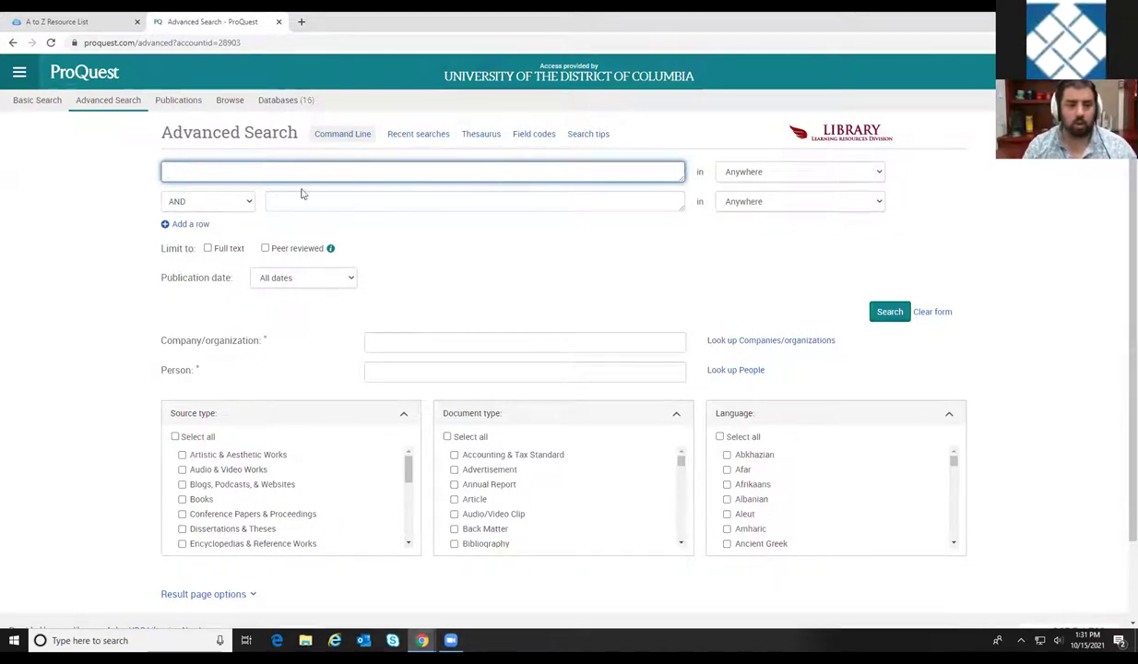
{"action": "left_click", "coordinate": [181, 224]}
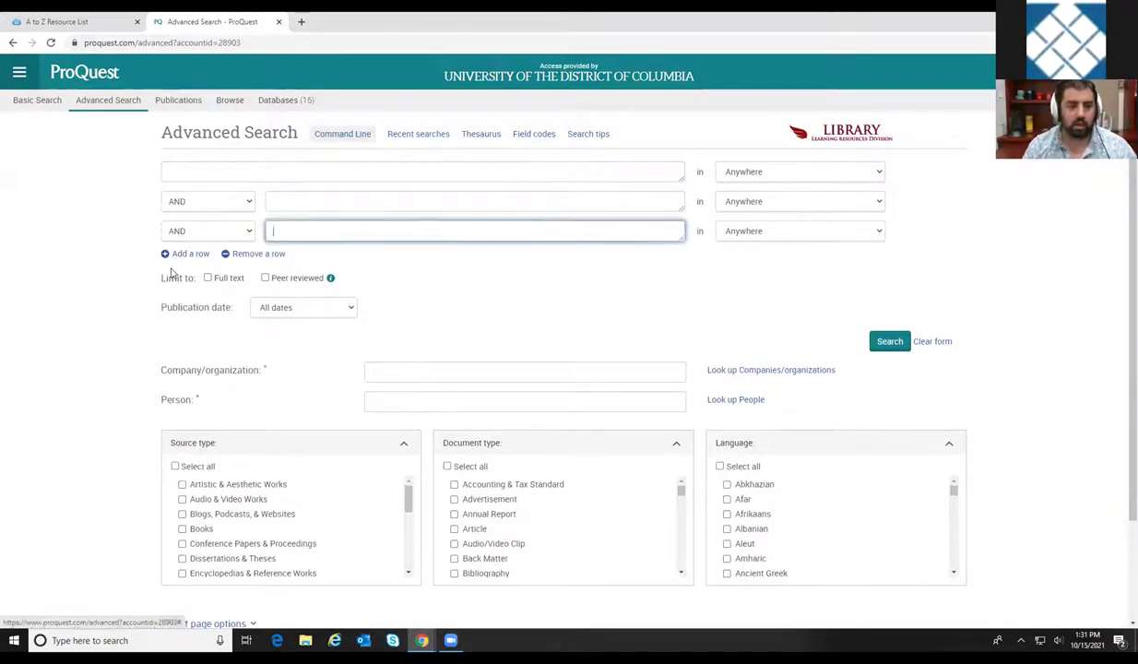
Return to the basic search and rerun "global warming or climate change" limited to full text and peer-reviewed items.
{"action": "left_click", "coordinate": [208, 276]}
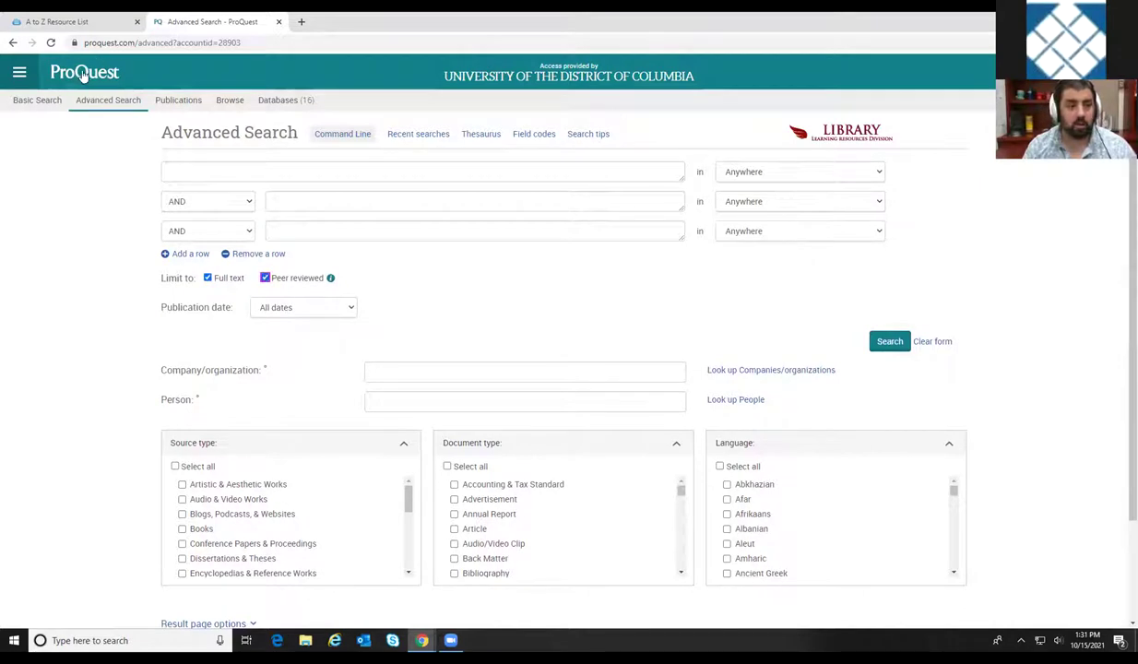
{"action": "left_click", "coordinate": [44, 102]}
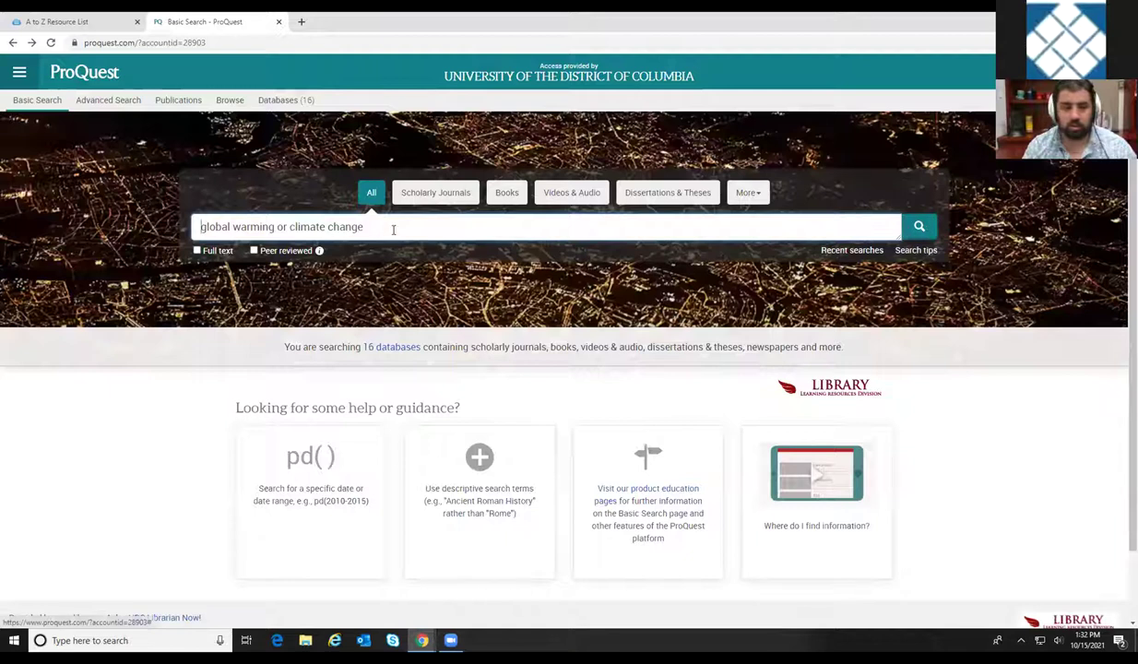
{"action": "left_click", "coordinate": [196, 250]}
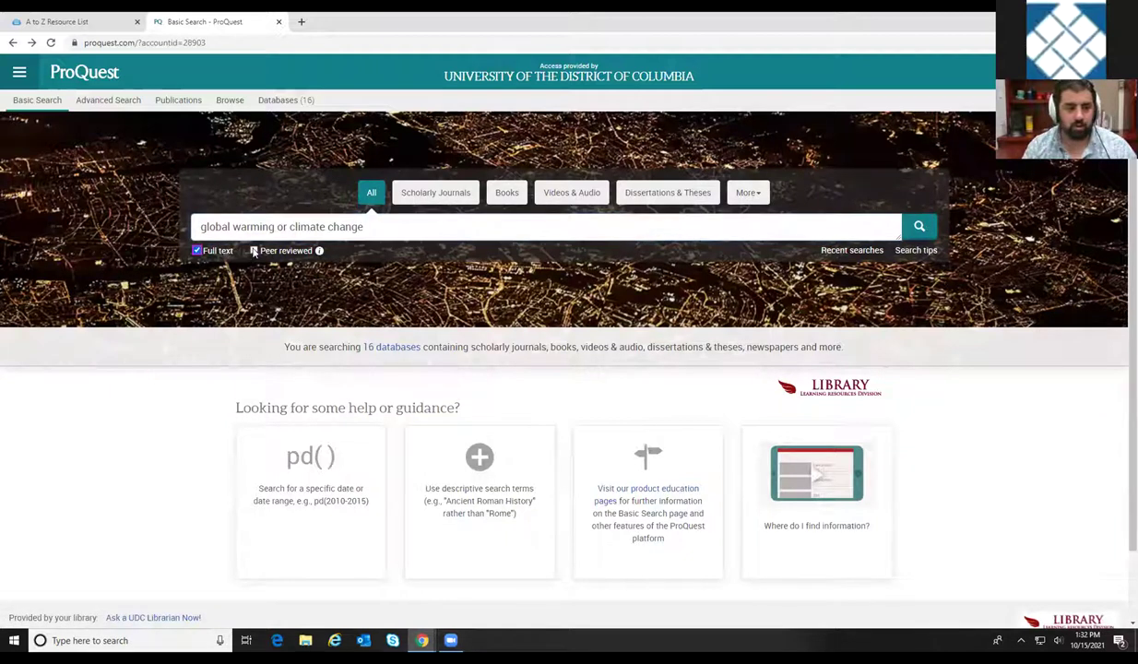
{"action": "left_click", "coordinate": [912, 227]}
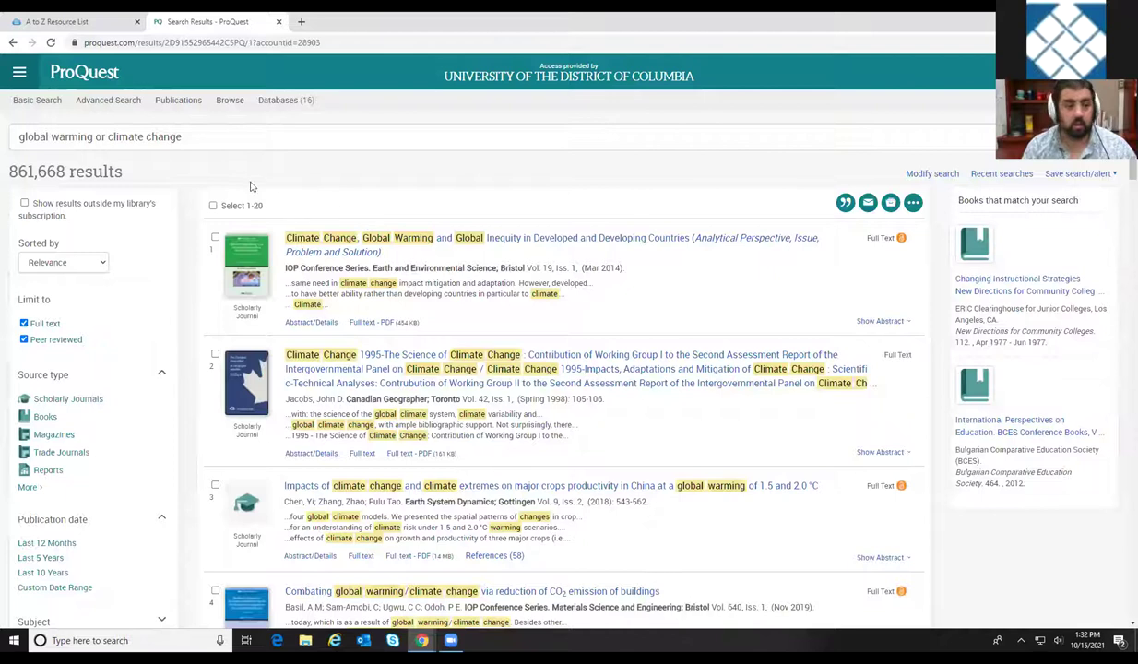
{"action": "left_click_drag", "start_coordinate": [9, 172], "coordinate": [64, 172]}
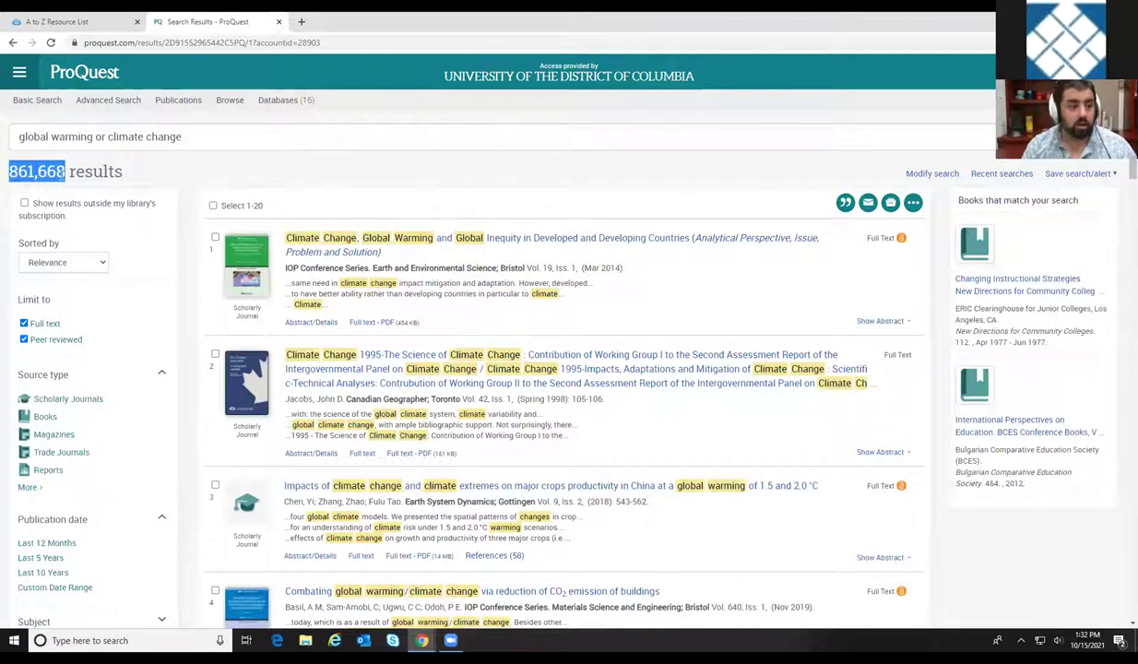
{"action": "left_click", "coordinate": [191, 195]}
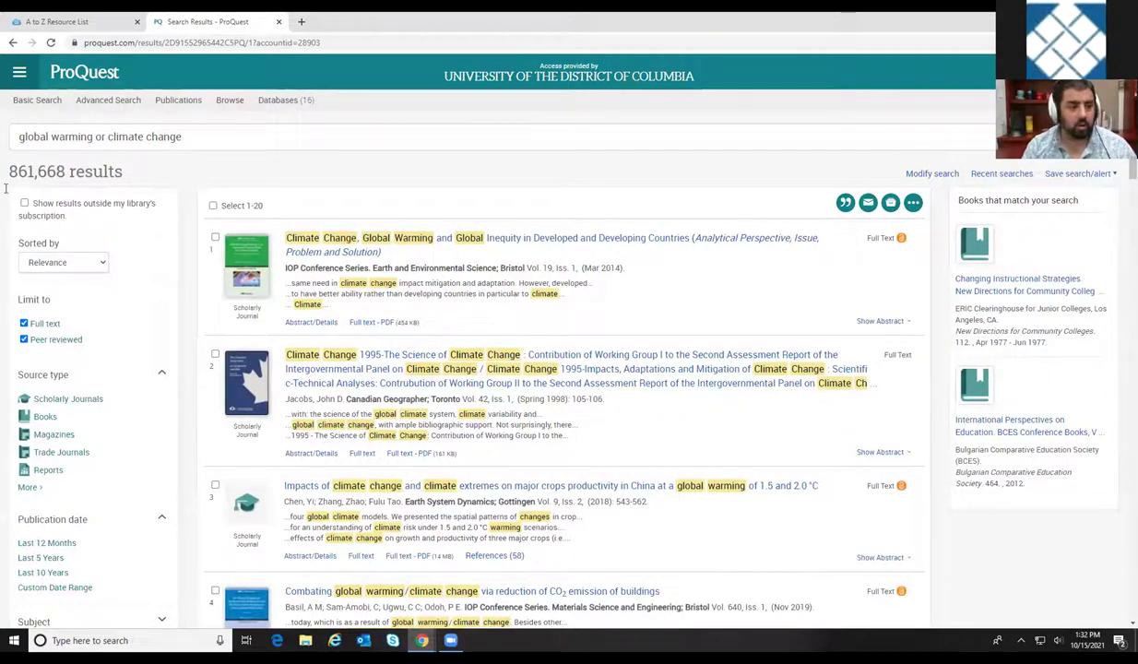
Narrow the search results to scholarly journals published in the last 10 years.
{"action": "scroll", "coordinate": [148, 198], "scroll_direction": "down", "scroll_amount": 2}
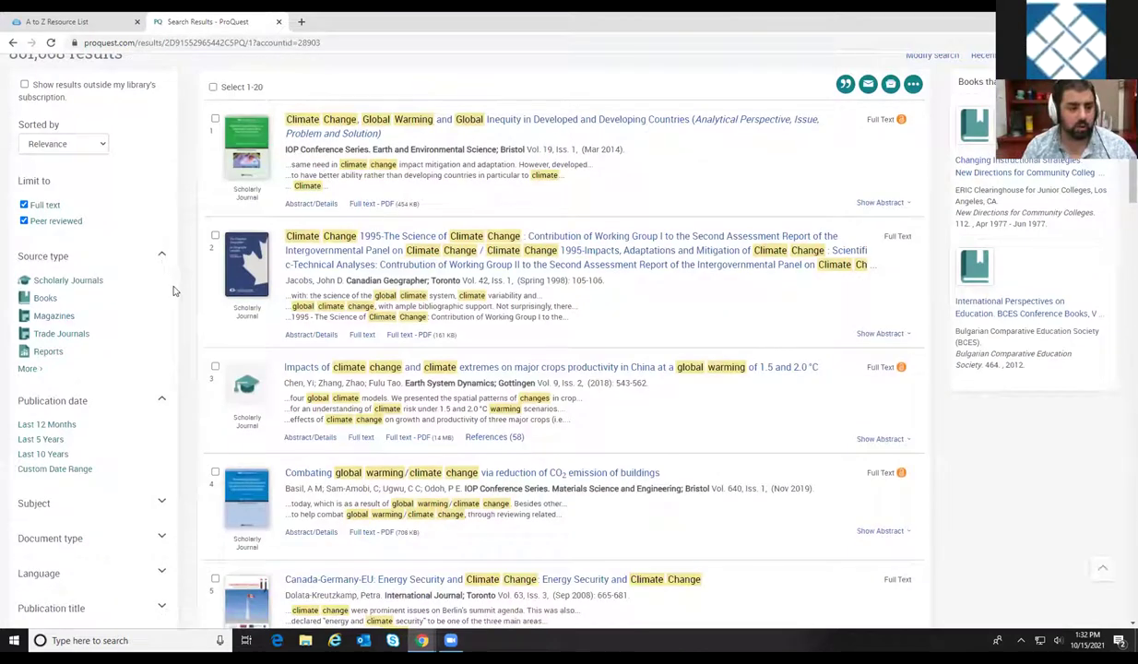
{"action": "left_click", "coordinate": [68, 282]}
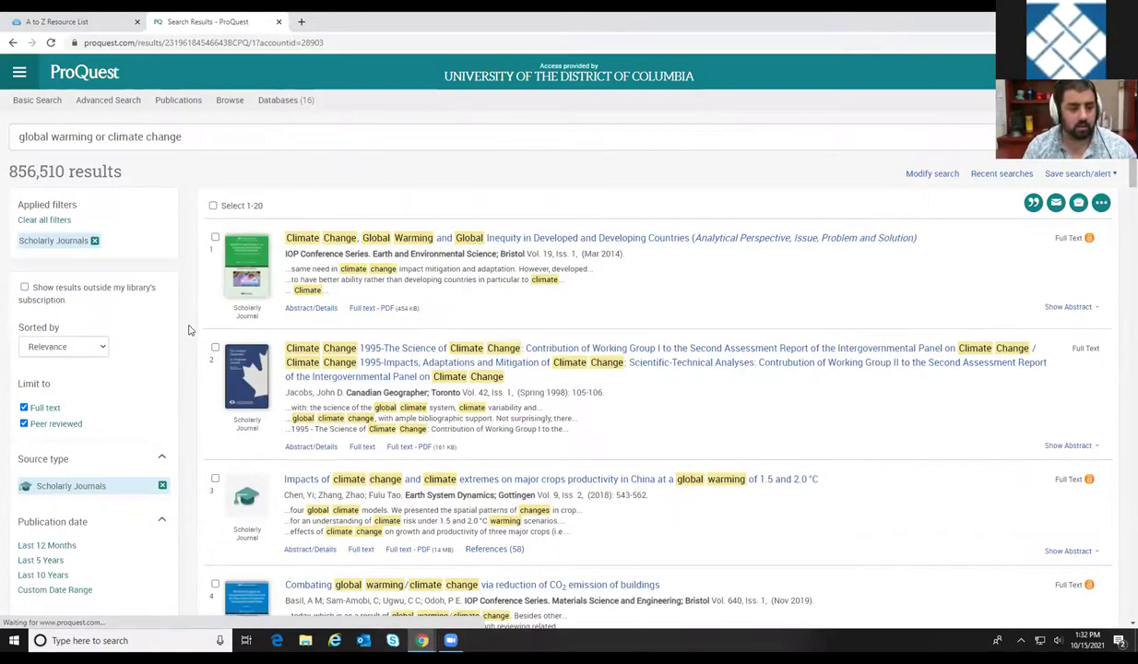
{"action": "scroll", "coordinate": [185, 341], "scroll_direction": "down", "scroll_amount": 2}
{"action": "scroll", "coordinate": [181, 346], "scroll_direction": "down", "scroll_amount": 1}
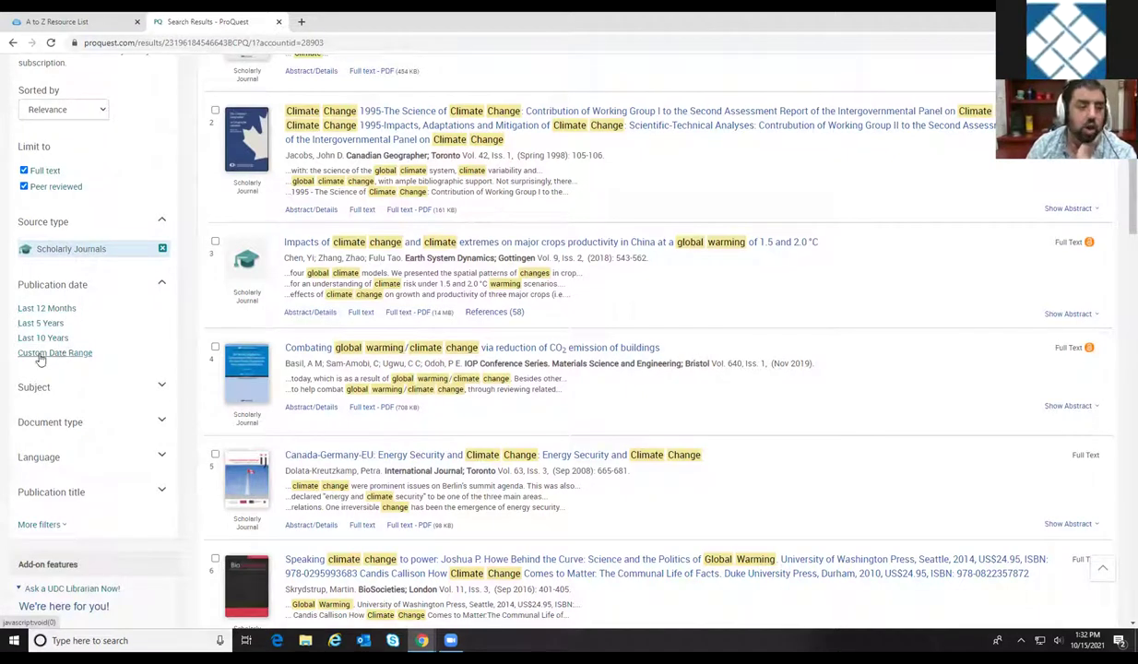
{"action": "left_click", "coordinate": [59, 354]}
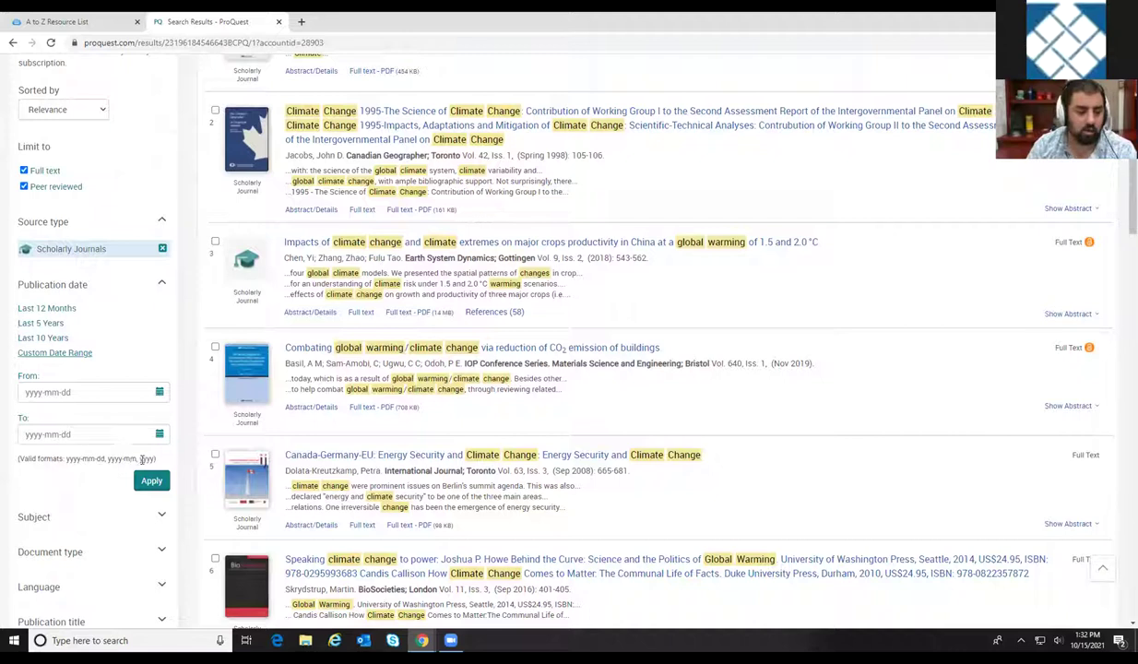
{"action": "left_click", "coordinate": [68, 391]}
{"action": "left_click", "coordinate": [37, 339]}
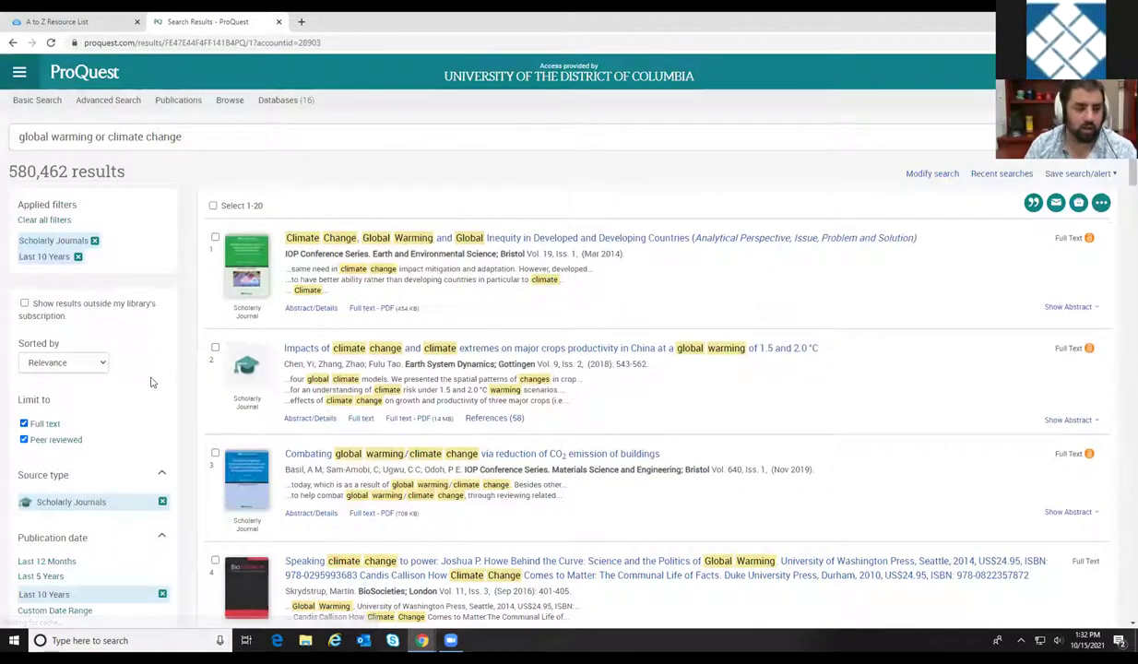
Remove the Scholarly Journals filter from the results and apply it again.
{"action": "left_click", "coordinate": [95, 241]}
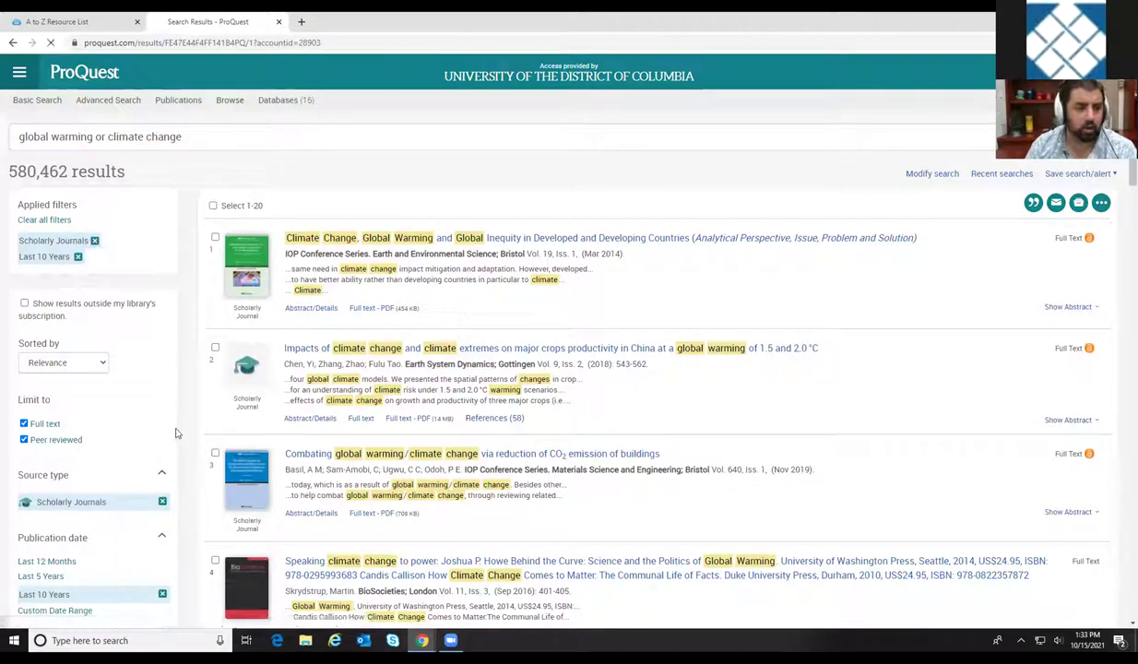
{"action": "scroll", "coordinate": [171, 420], "scroll_direction": "down", "scroll_amount": 2}
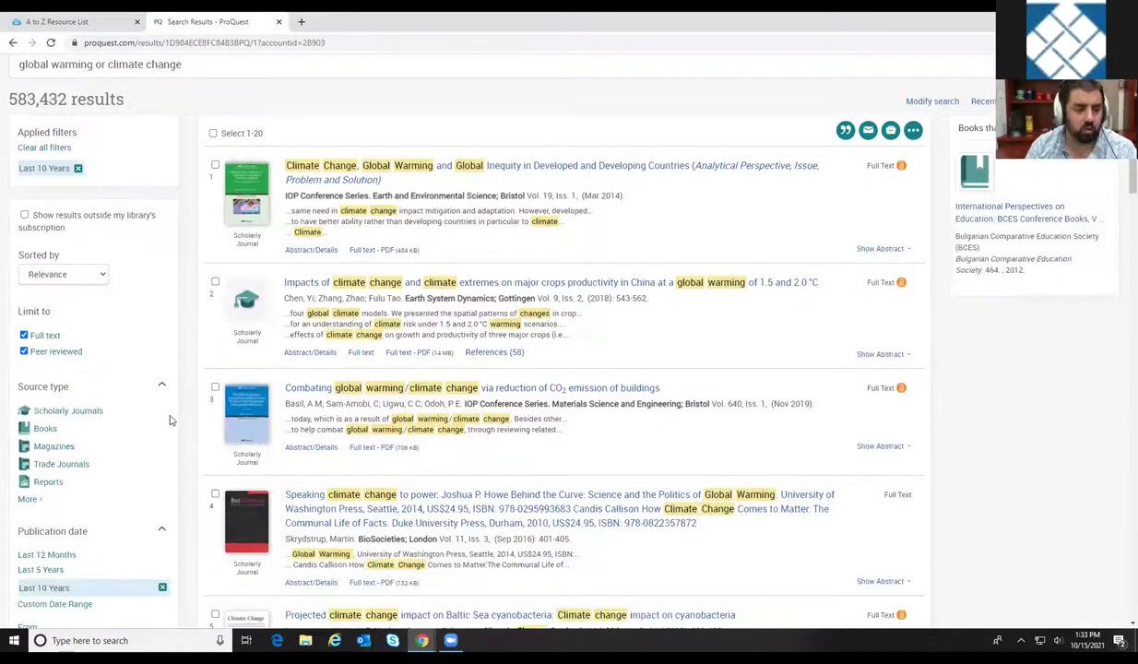
{"action": "left_click", "coordinate": [77, 367]}
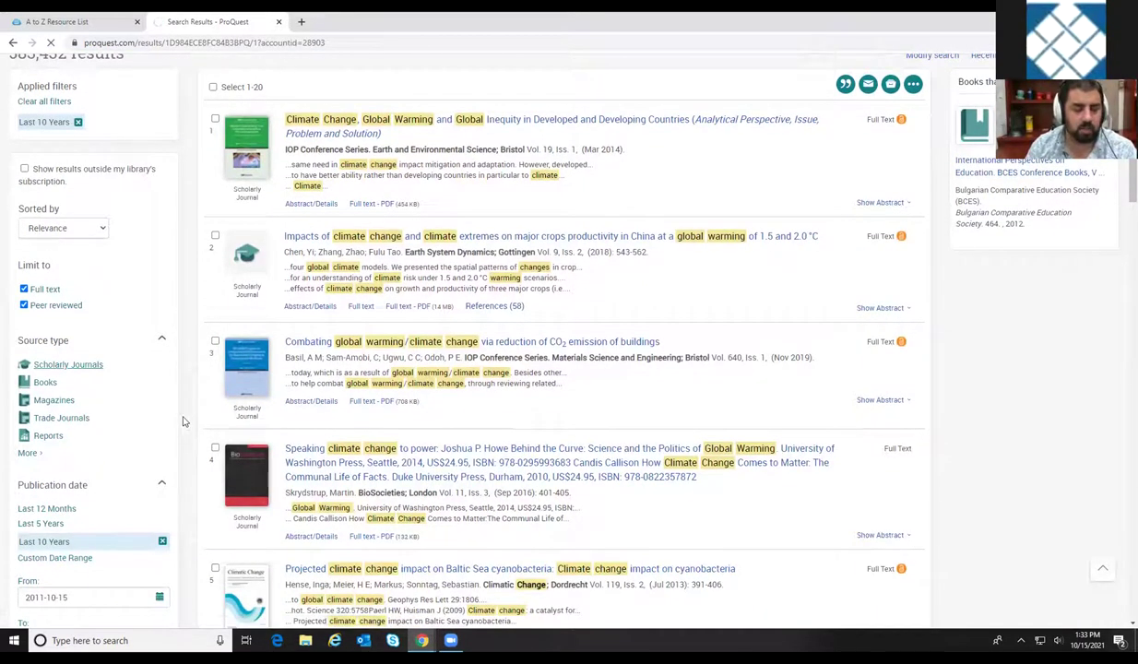
Expand the subject, document type and language filters and limit the results to English.
{"action": "scroll", "coordinate": [164, 406], "scroll_direction": "down", "scroll_amount": 3}
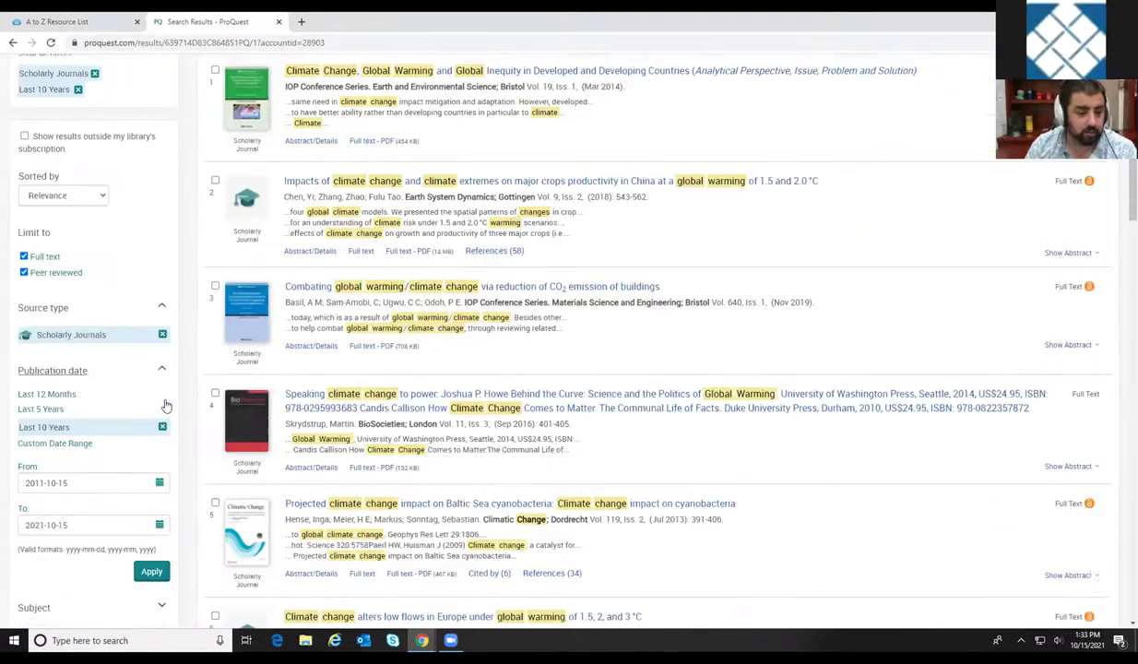
{"action": "scroll", "coordinate": [165, 404], "scroll_direction": "down", "scroll_amount": 3}
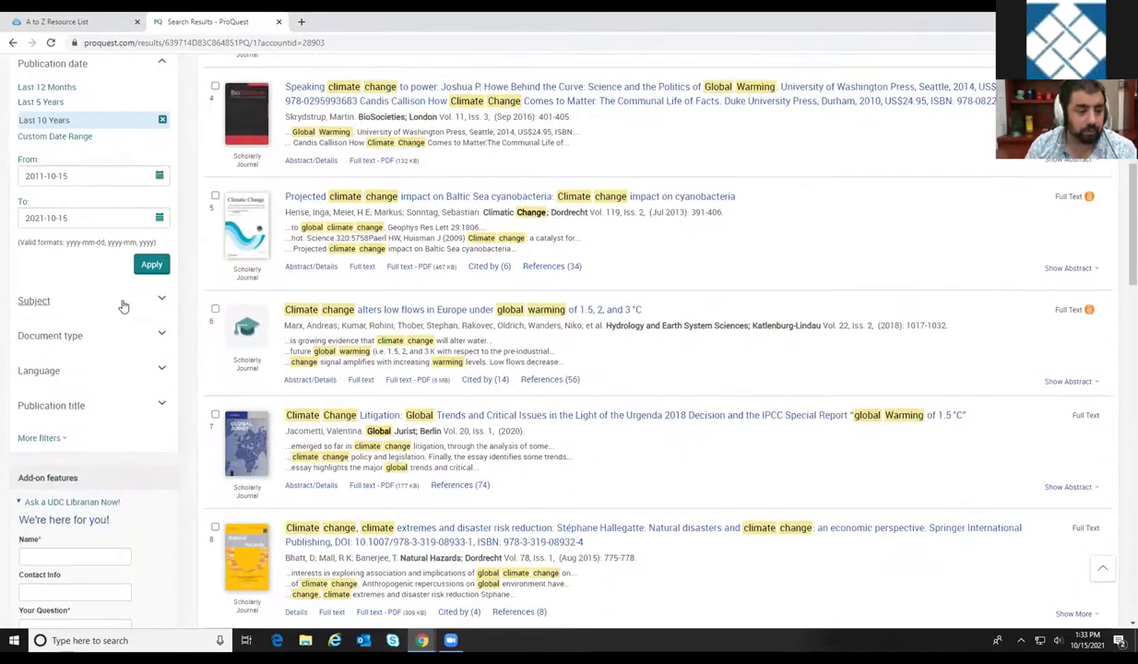
{"action": "left_click", "coordinate": [120, 305]}
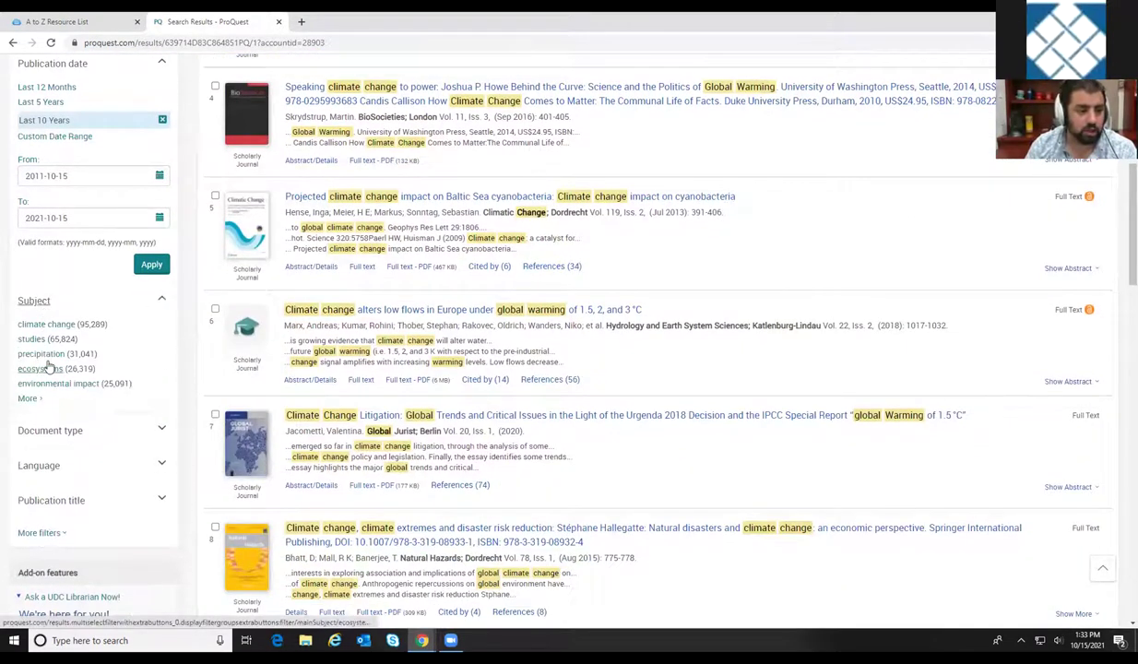
{"action": "left_click", "coordinate": [161, 431]}
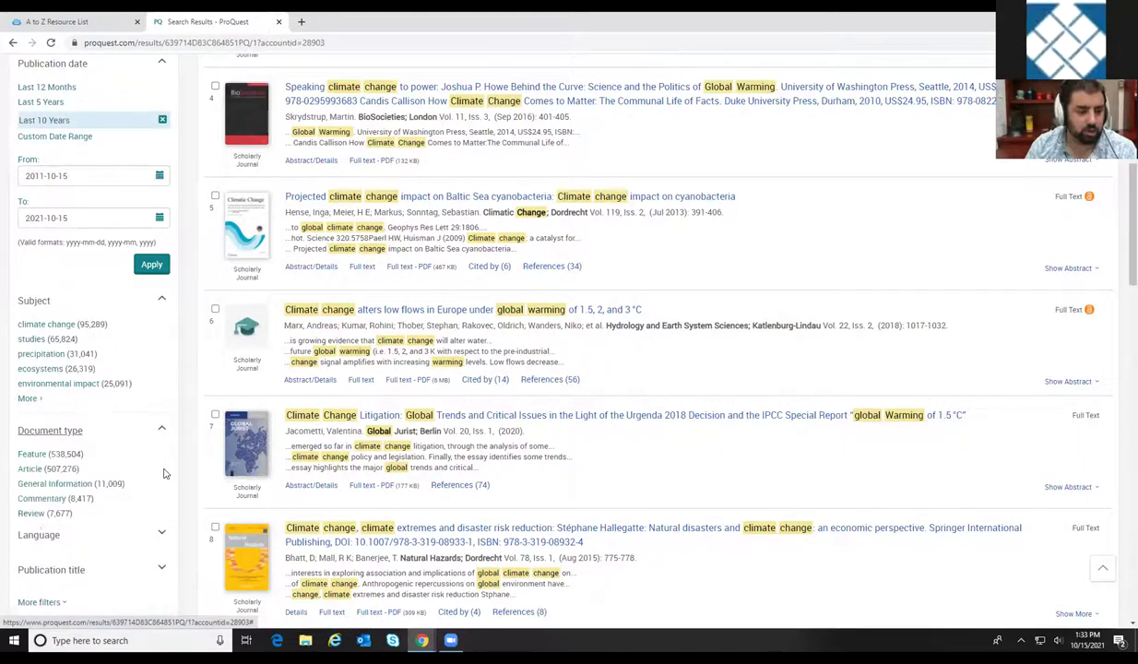
{"action": "scroll", "coordinate": [158, 436], "scroll_direction": "down", "scroll_amount": 2}
{"action": "left_click", "coordinate": [161, 384]}
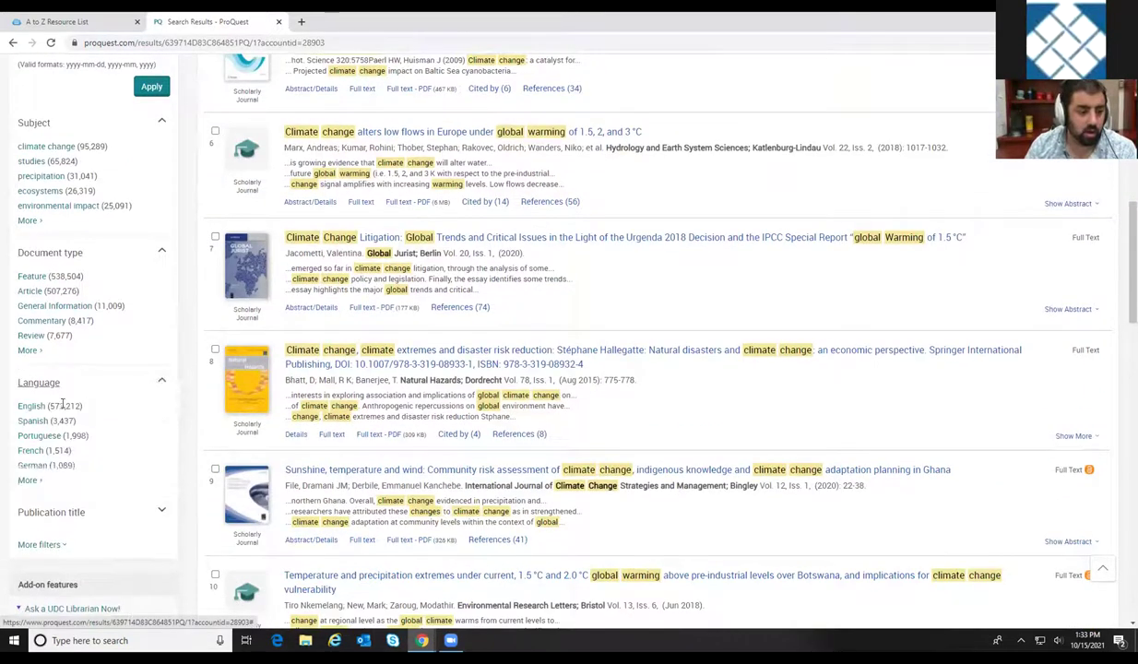
{"action": "left_click", "coordinate": [31, 407]}
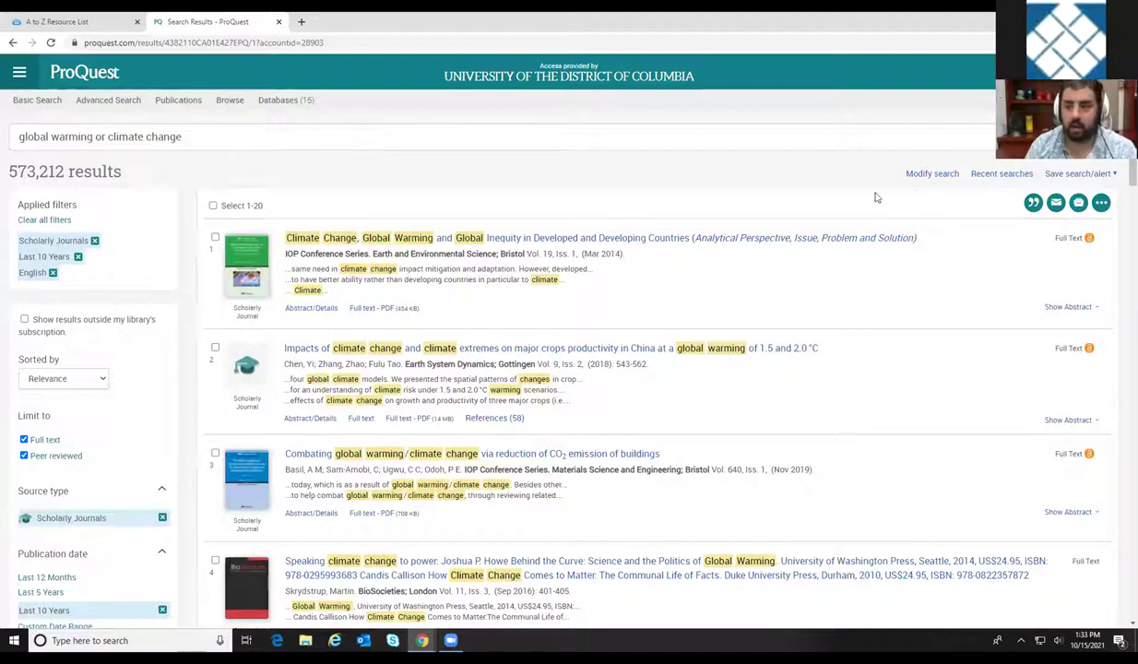
Open the current search for modification and return to the filtered results.
{"action": "left_click", "coordinate": [930, 174]}
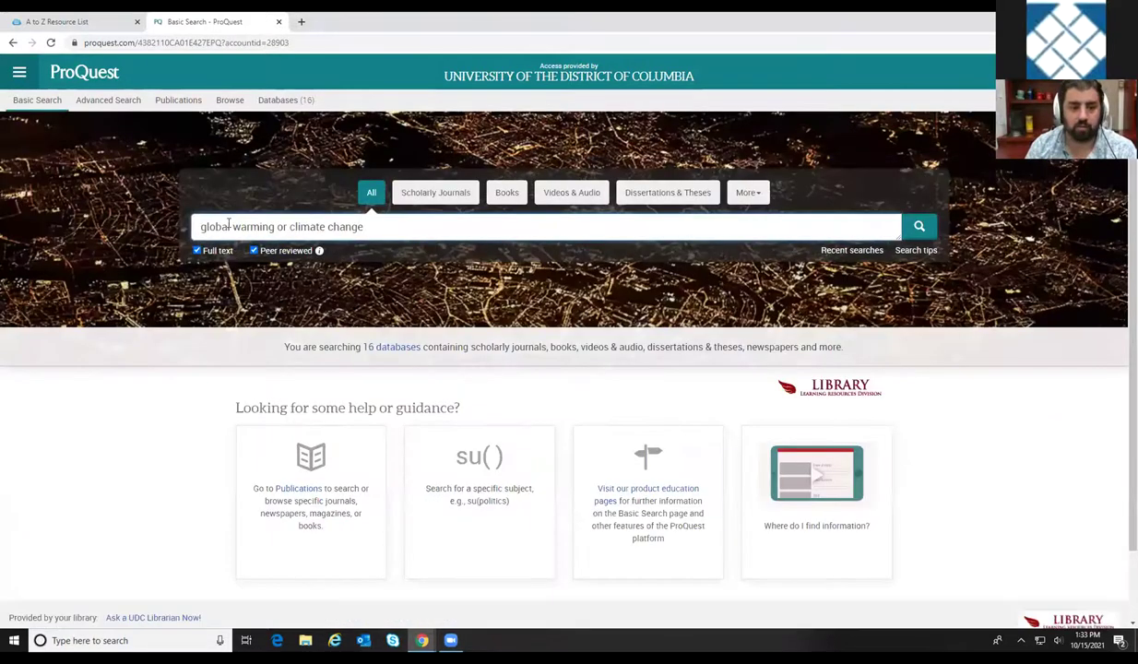
{"action": "left_click", "coordinate": [11, 46]}
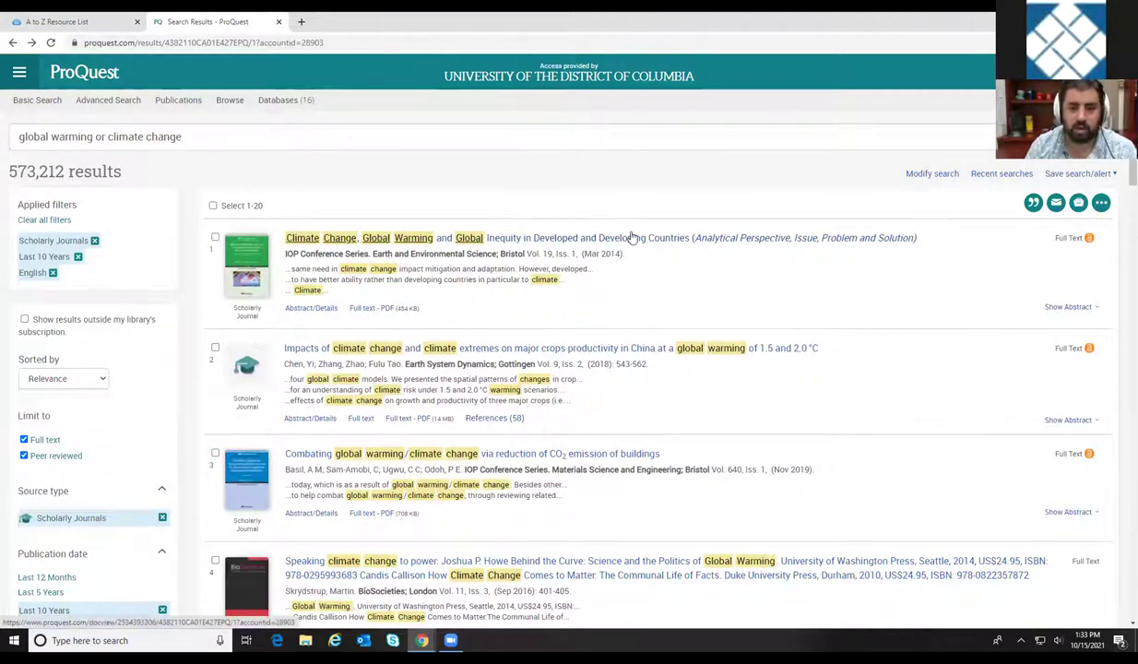
Open the first result, on climate change and global inequity in developed and developing countries, and view its full-text PDF.
{"action": "left_click", "coordinate": [394, 240]}
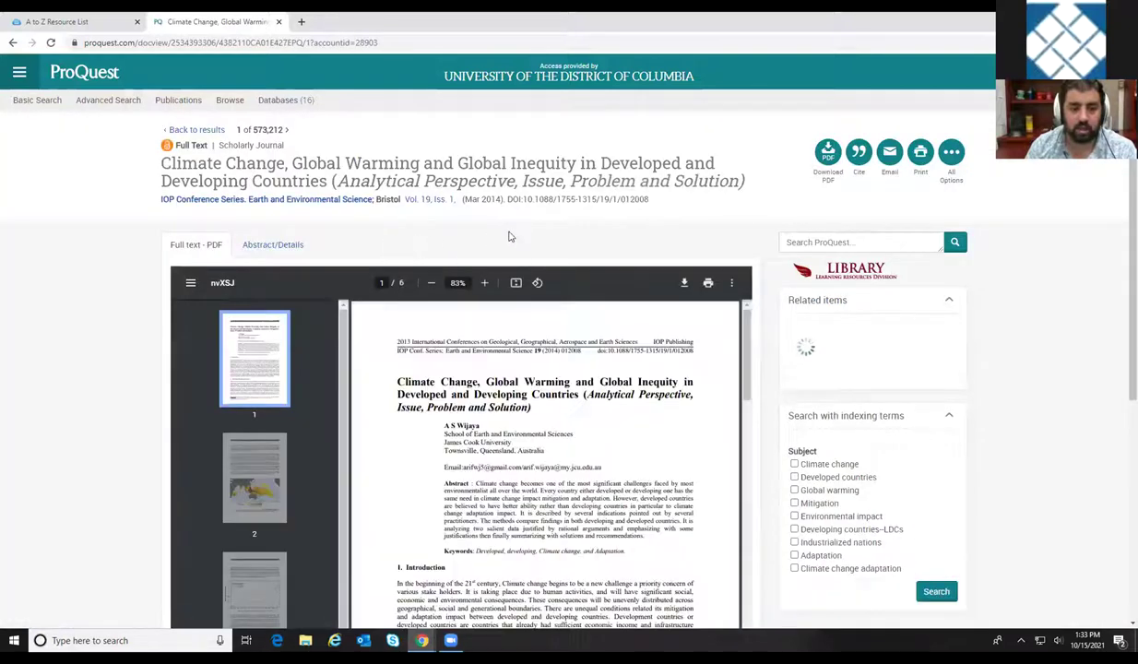
{"action": "scroll", "coordinate": [571, 232], "scroll_direction": "down", "scroll_amount": 1}
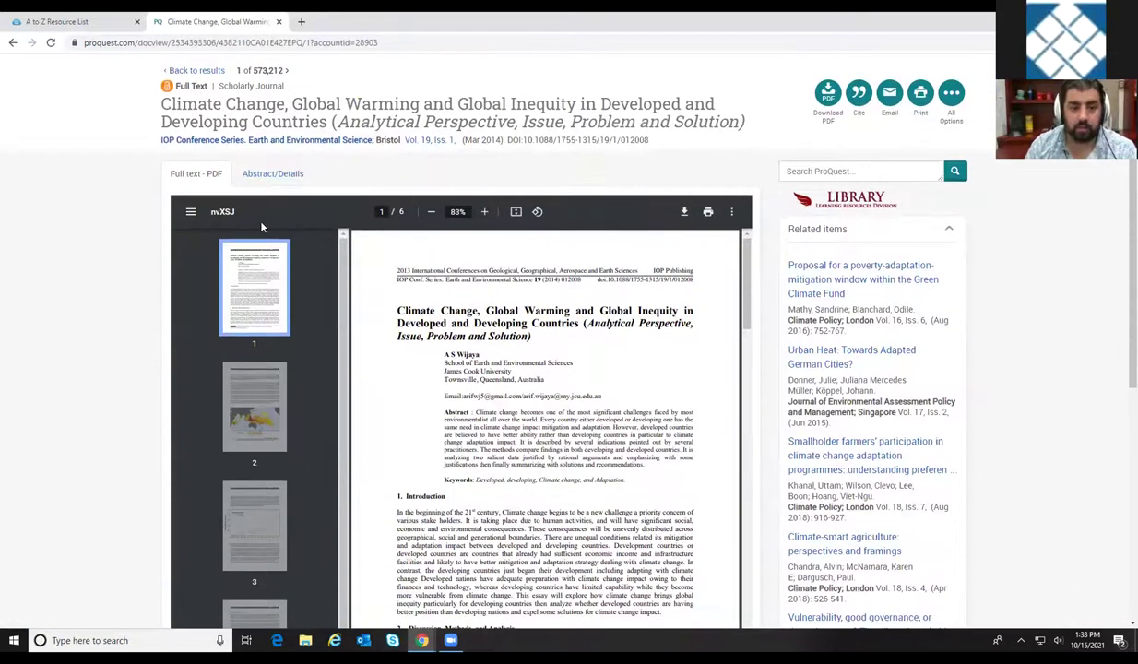
{"action": "scroll", "coordinate": [133, 241], "scroll_direction": "down", "scroll_amount": 1}
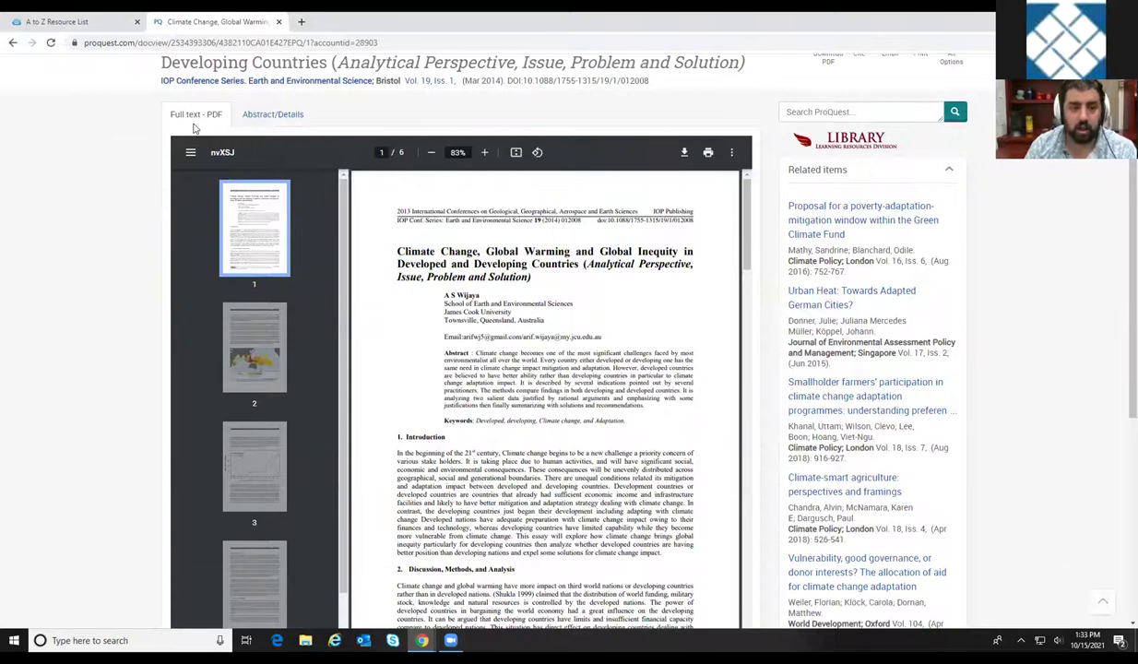
{"action": "scroll", "coordinate": [240, 277], "scroll_direction": "down", "scroll_amount": 1}
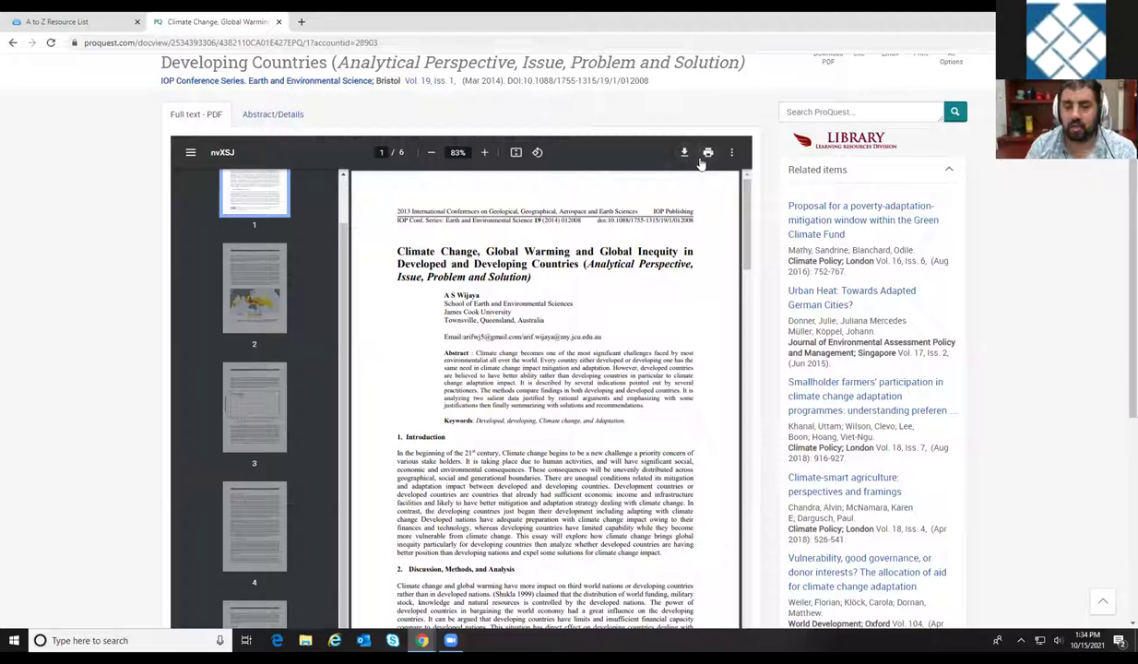
Open the article's abstract and details, and examine its abstract, subject terms and publication information.
{"action": "left_click", "coordinate": [272, 114]}
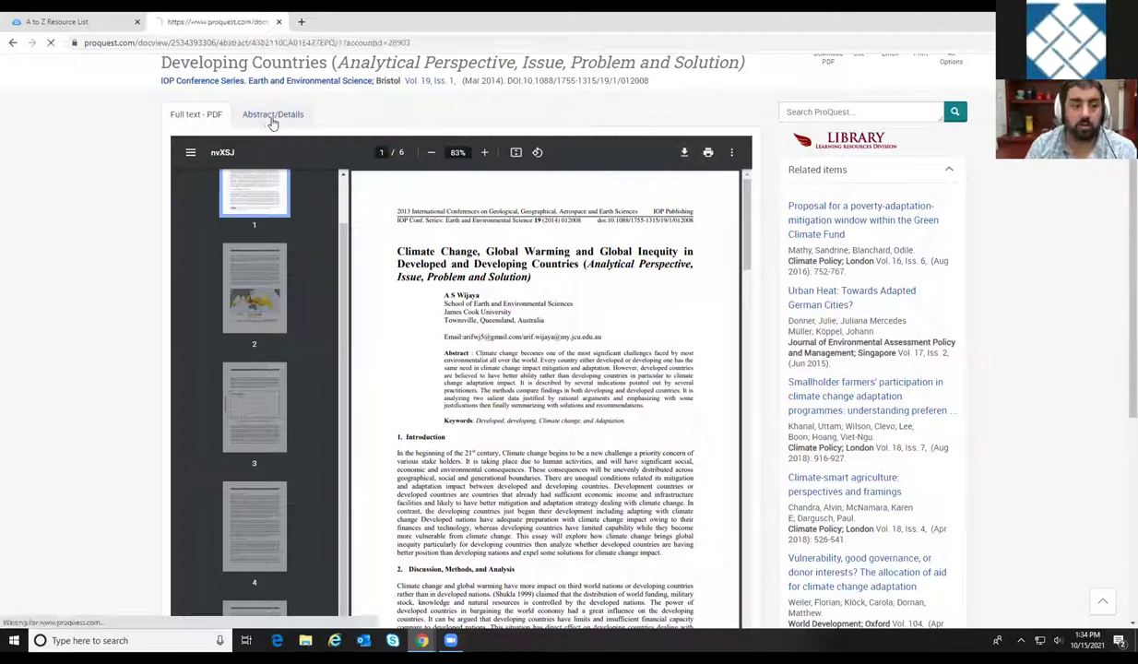
{"action": "scroll", "coordinate": [445, 318], "scroll_direction": "down", "scroll_amount": 1}
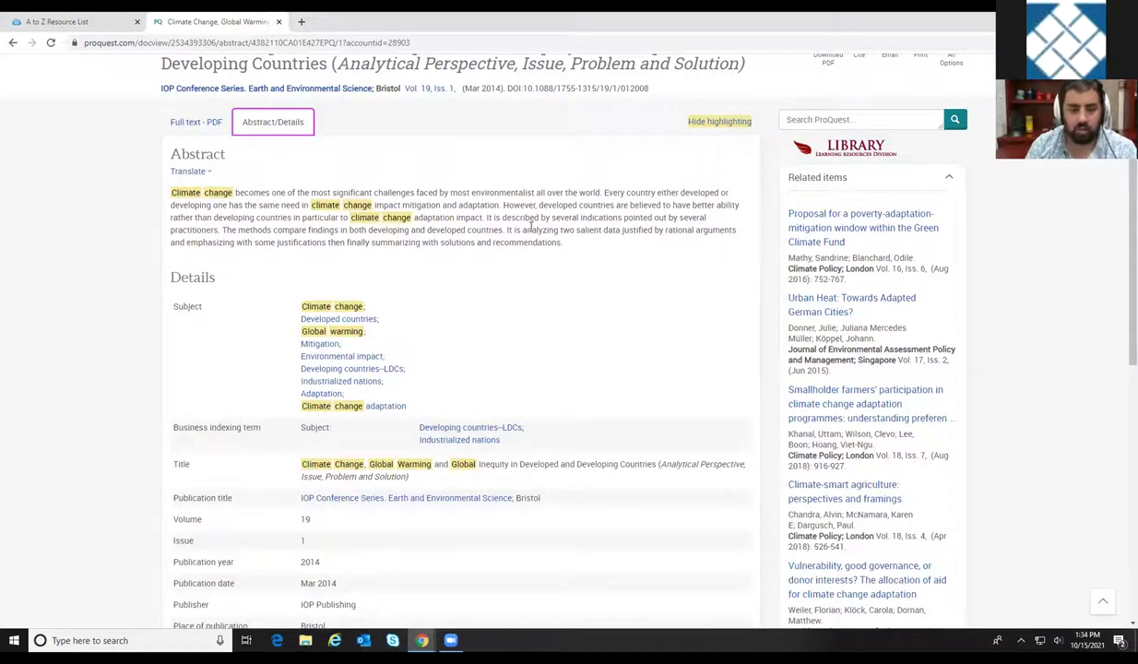
{"action": "scroll", "coordinate": [530, 226], "scroll_direction": "down", "scroll_amount": 1}
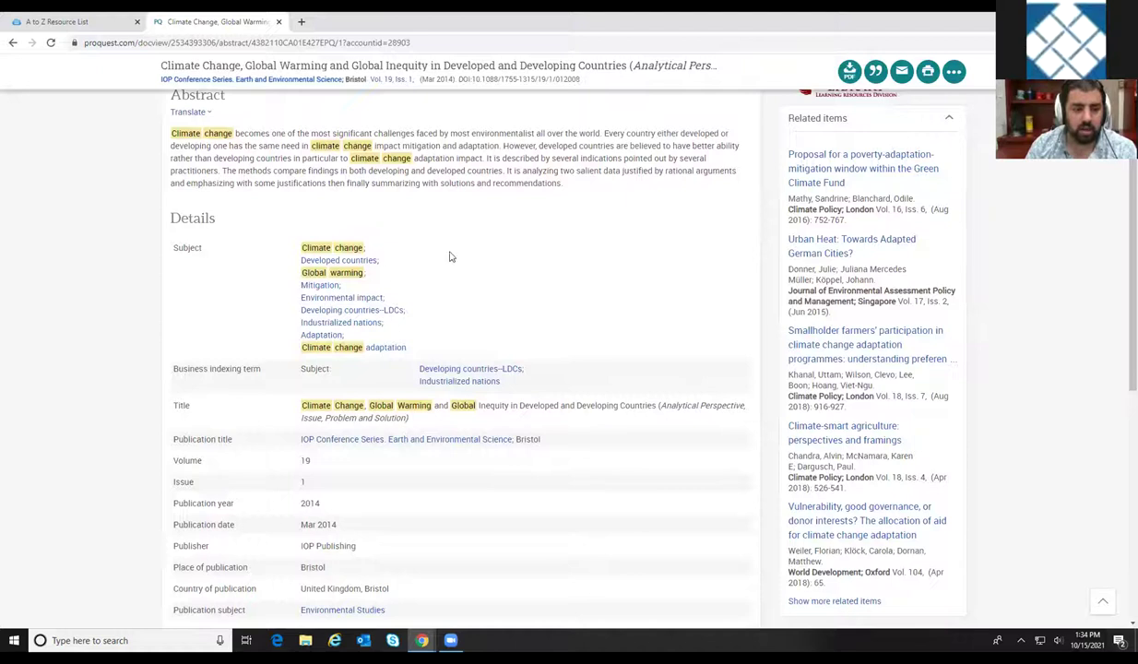
{"action": "scroll", "coordinate": [452, 256], "scroll_direction": "down", "scroll_amount": 1}
{"action": "scroll", "coordinate": [332, 204], "scroll_direction": "up", "scroll_amount": 1}
{"action": "scroll", "coordinate": [305, 200], "scroll_direction": "up", "scroll_amount": 1}
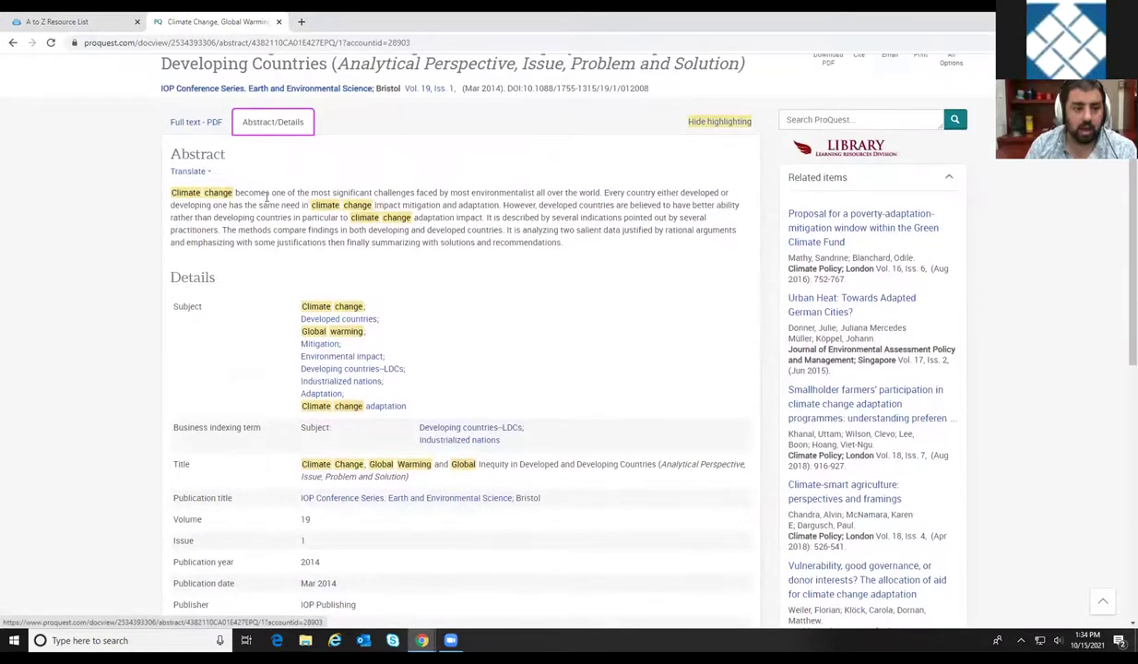
{"action": "scroll", "coordinate": [438, 275], "scroll_direction": "down", "scroll_amount": 3}
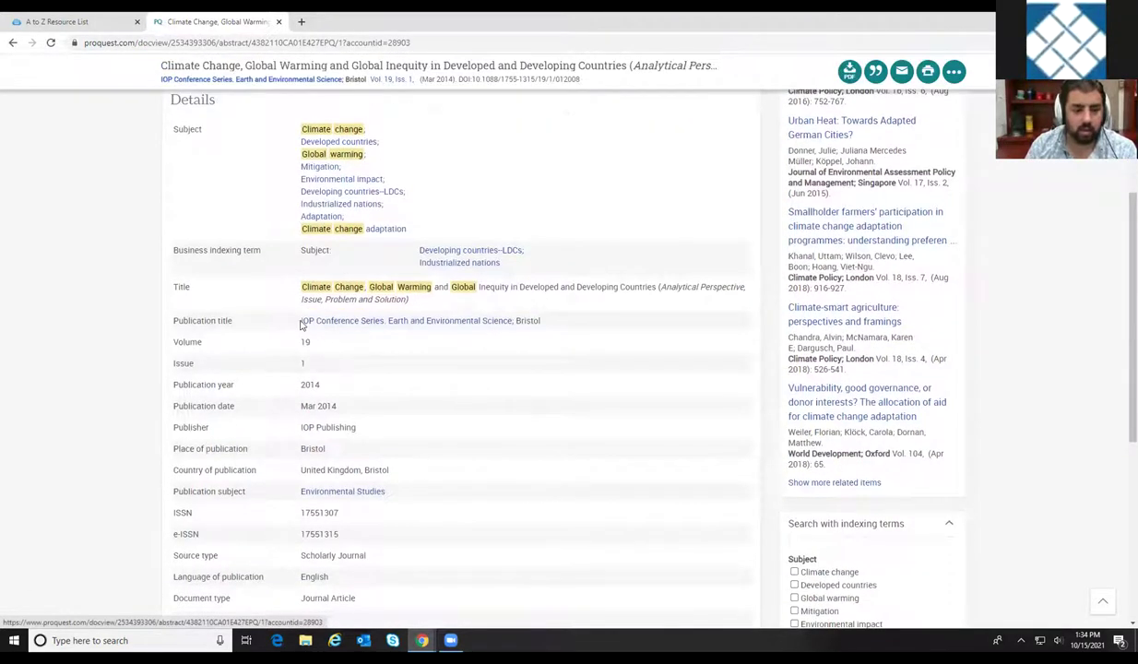
{"action": "scroll", "coordinate": [417, 353], "scroll_direction": "down", "scroll_amount": 1}
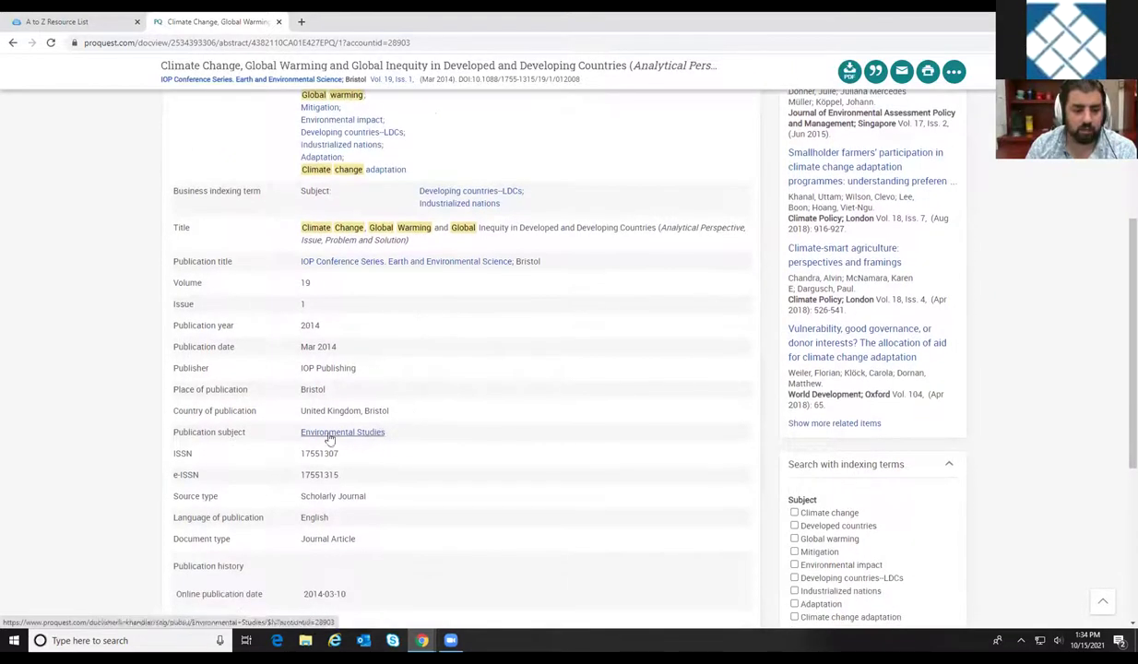
{"action": "scroll", "coordinate": [320, 524], "scroll_direction": "down", "scroll_amount": 3}
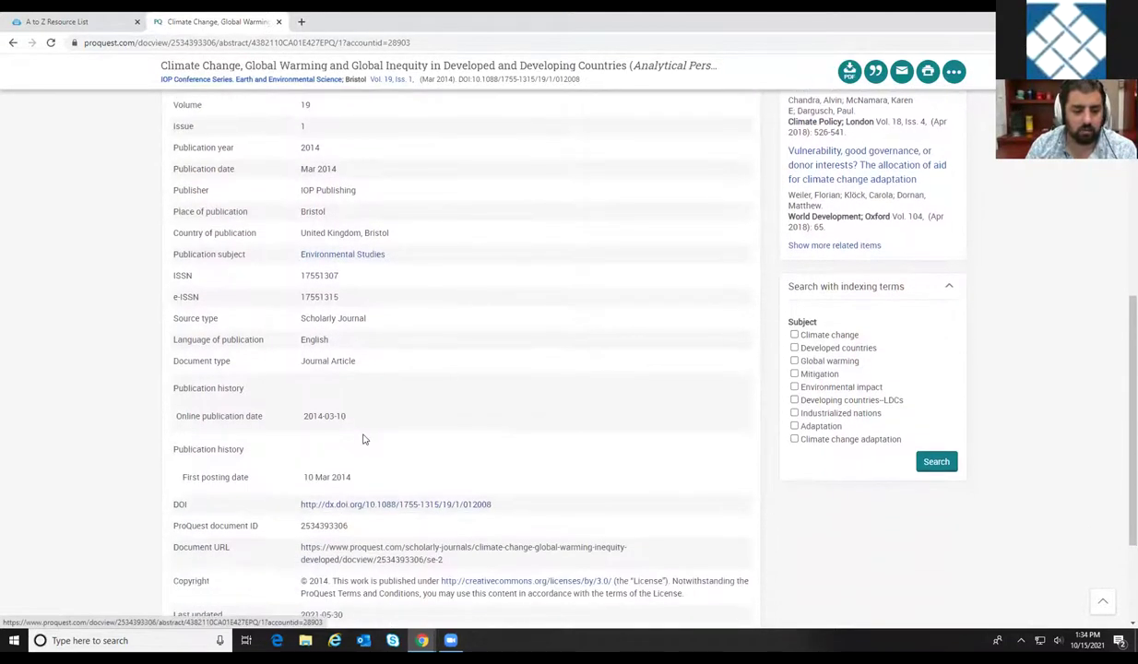
{"action": "scroll", "coordinate": [396, 461], "scroll_direction": "down", "scroll_amount": 3}
{"action": "scroll", "coordinate": [369, 422], "scroll_direction": "up", "scroll_amount": 4}
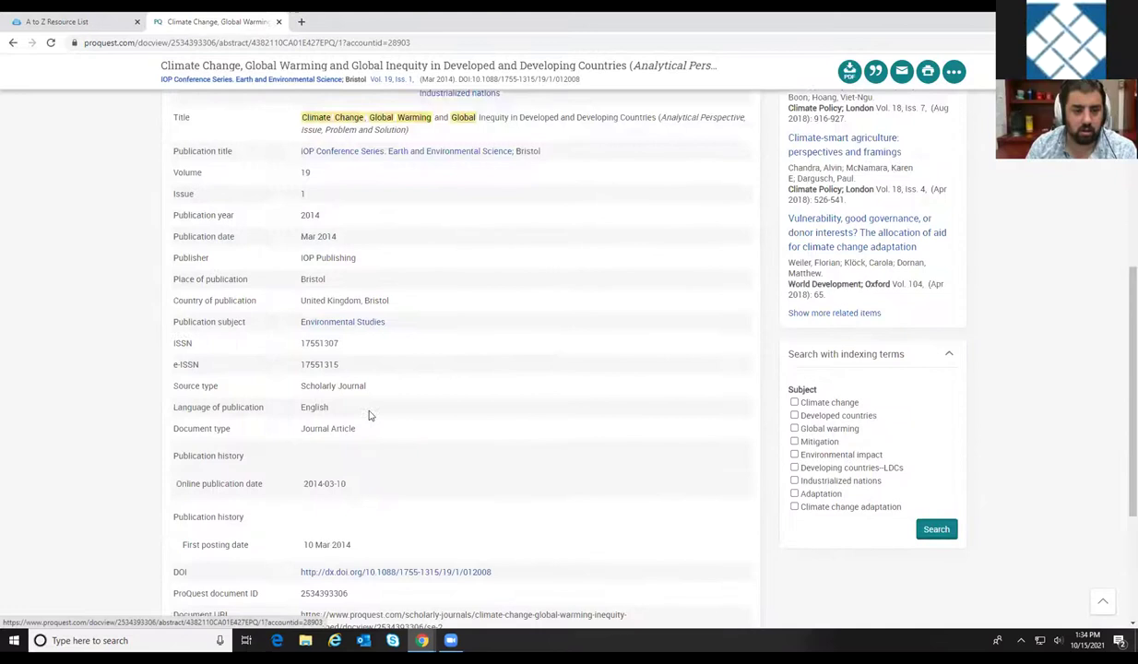
{"action": "scroll", "coordinate": [369, 415], "scroll_direction": "up", "scroll_amount": 4}
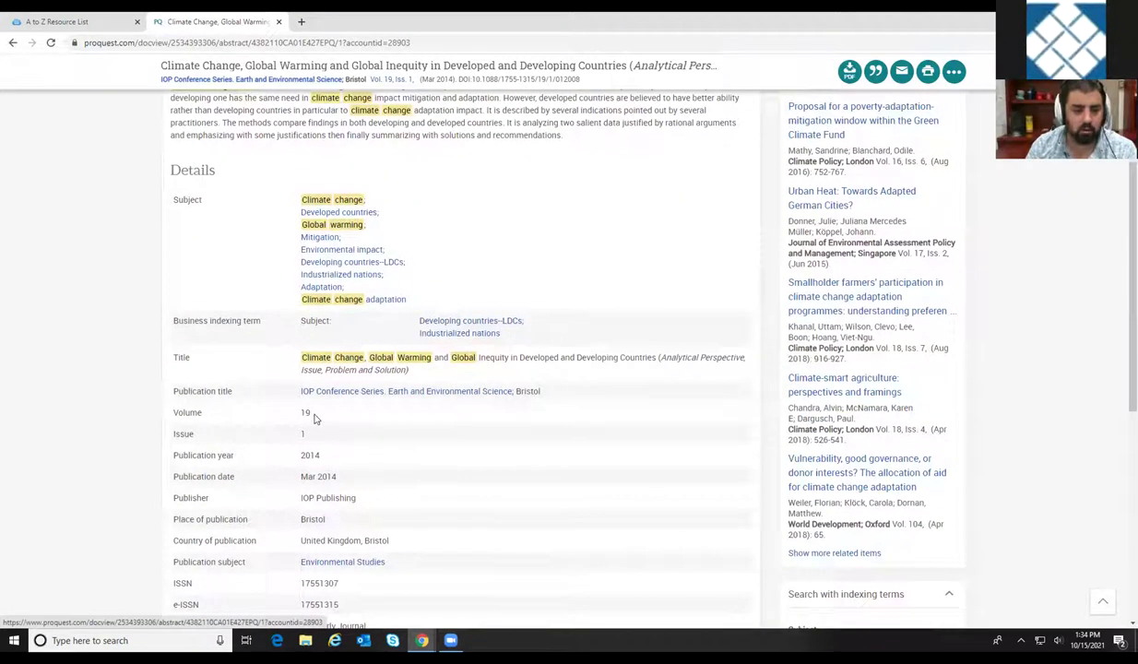
Go back from the article's details to the filtered ProQuest results, close ProQuest and return to the A to Z Resource List.
{"action": "scroll", "coordinate": [545, 242], "scroll_direction": "up", "scroll_amount": 1}
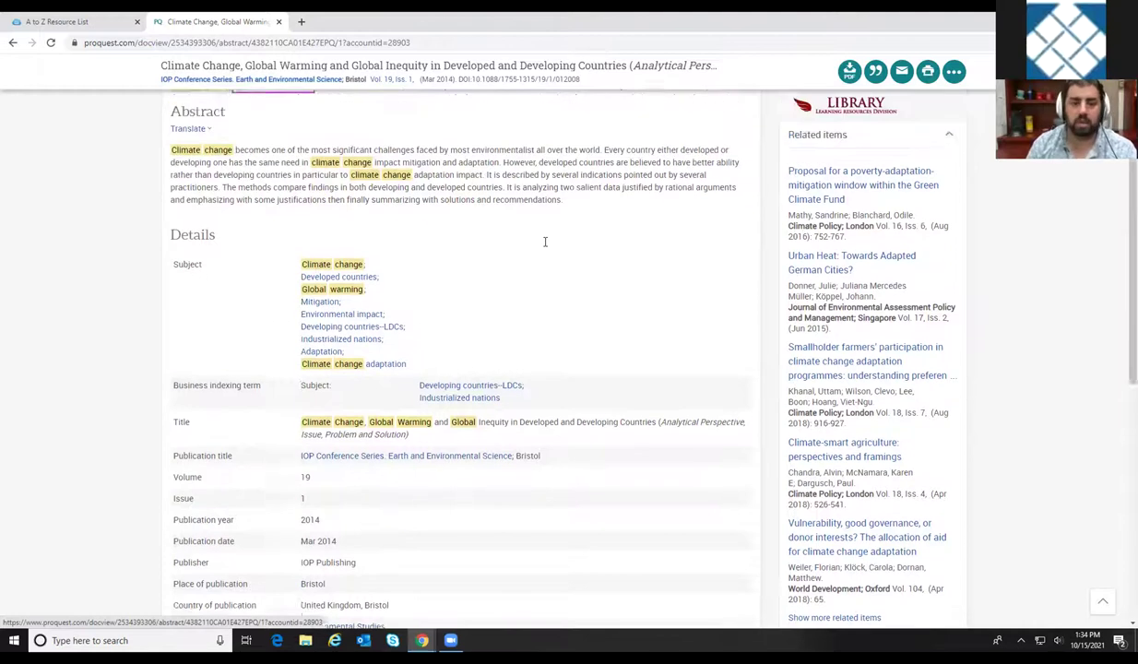
{"action": "scroll", "coordinate": [545, 242], "scroll_direction": "up", "scroll_amount": 1}
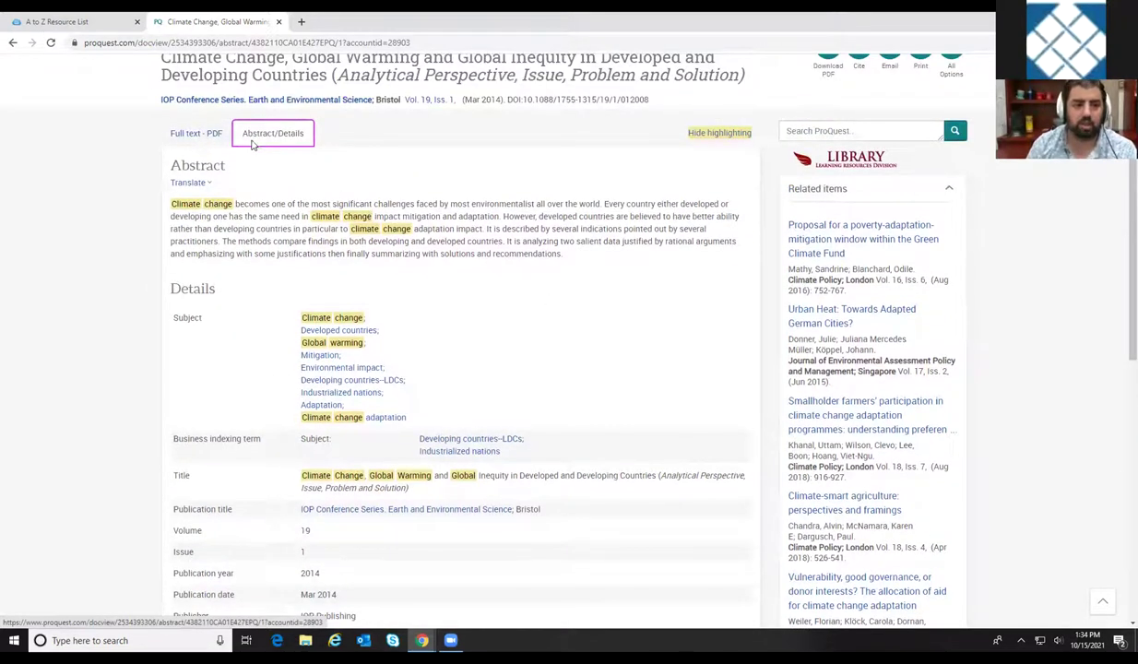
{"action": "left_click", "coordinate": [13, 43]}
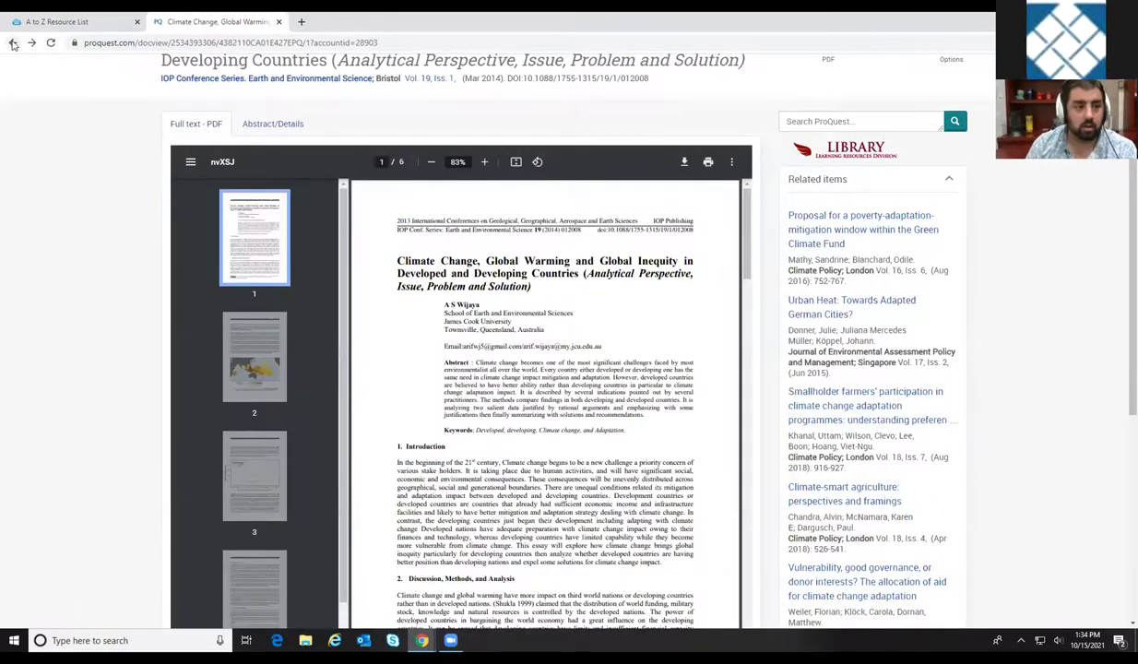
{"action": "left_click", "coordinate": [13, 43]}
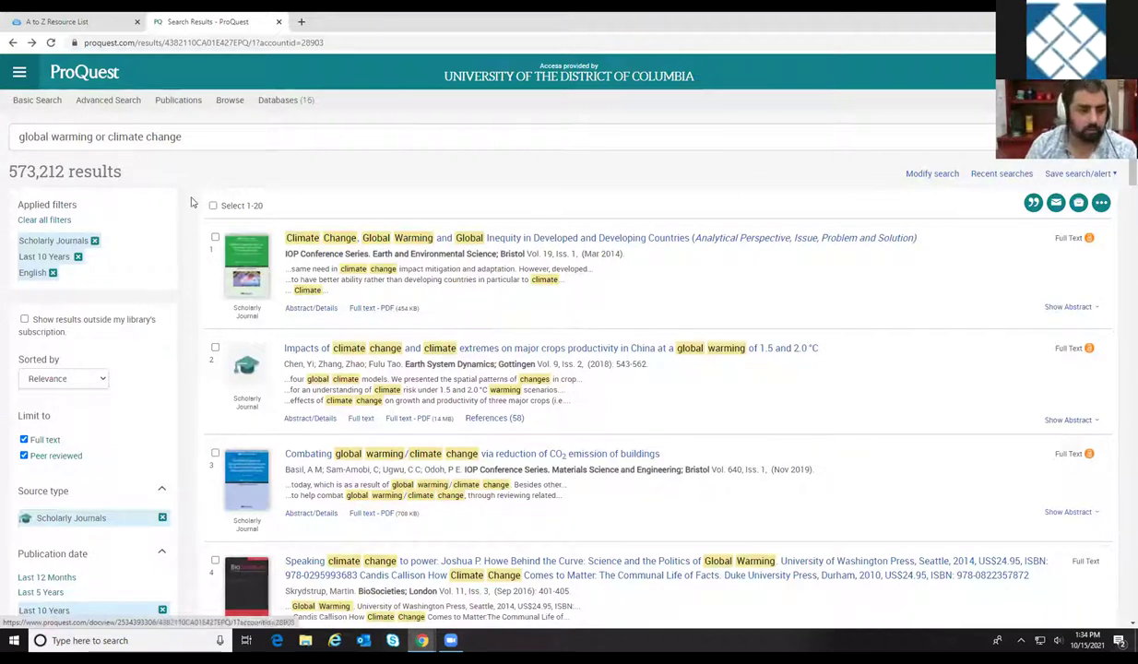
{"action": "left_click", "coordinate": [69, 31]}
{"action": "left_click", "coordinate": [277, 21]}
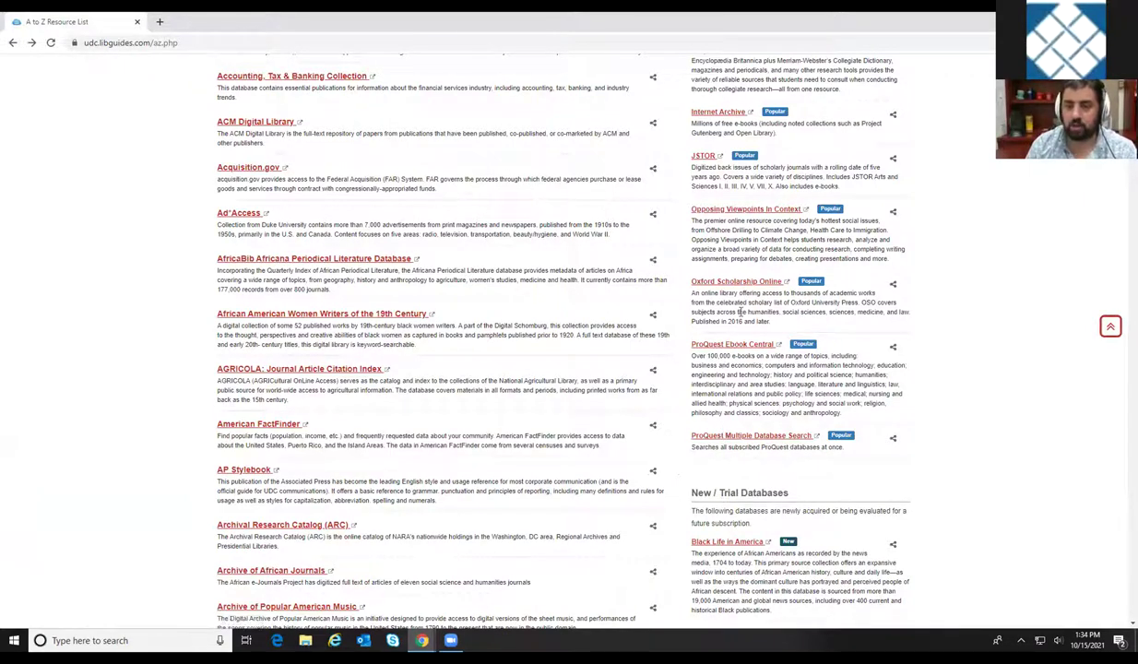
Review the popular databases in the A to Z Resource List and open JSTOR.
{"action": "scroll", "coordinate": [740, 312], "scroll_direction": "up", "scroll_amount": 1}
{"action": "scroll", "coordinate": [729, 124], "scroll_direction": "up", "scroll_amount": 1}
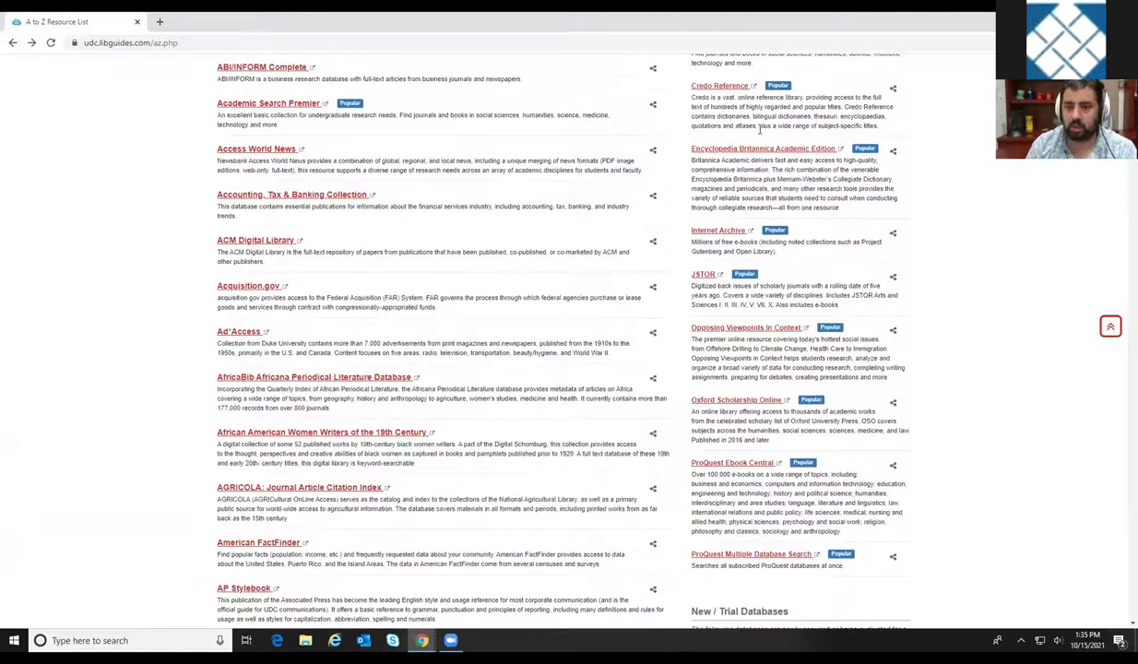
{"action": "scroll", "coordinate": [727, 145], "scroll_direction": "up", "scroll_amount": 2}
{"action": "scroll", "coordinate": [736, 172], "scroll_direction": "down", "scroll_amount": 2}
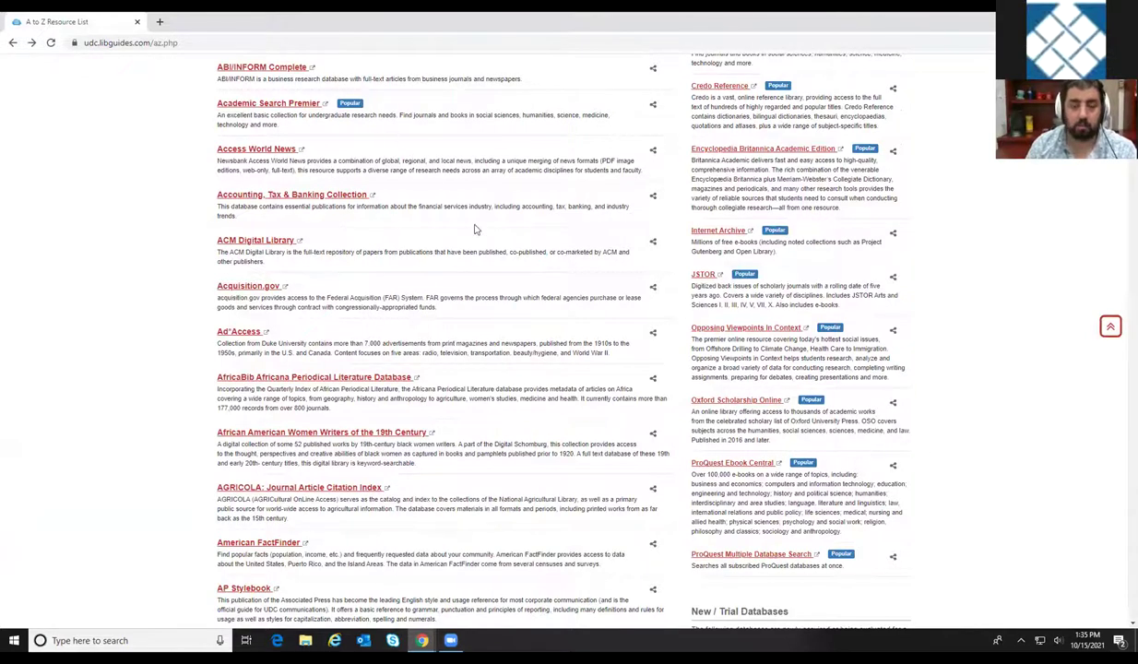
{"action": "scroll", "coordinate": [475, 228], "scroll_direction": "up", "scroll_amount": 2}
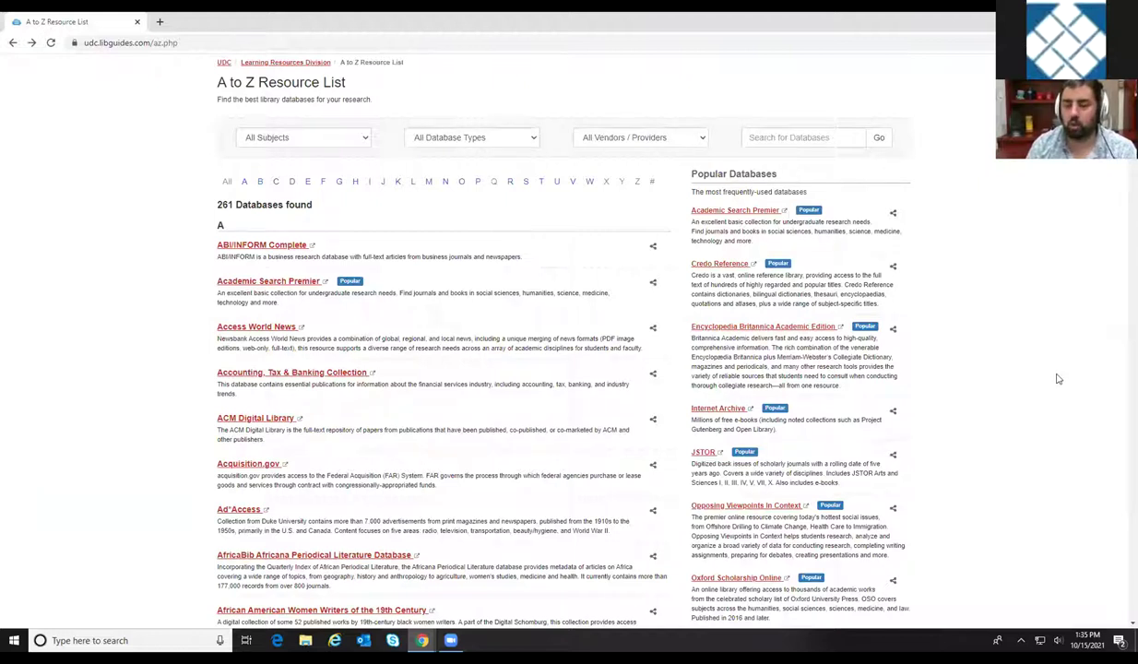
{"action": "scroll", "coordinate": [1015, 379], "scroll_direction": "down", "scroll_amount": 1}
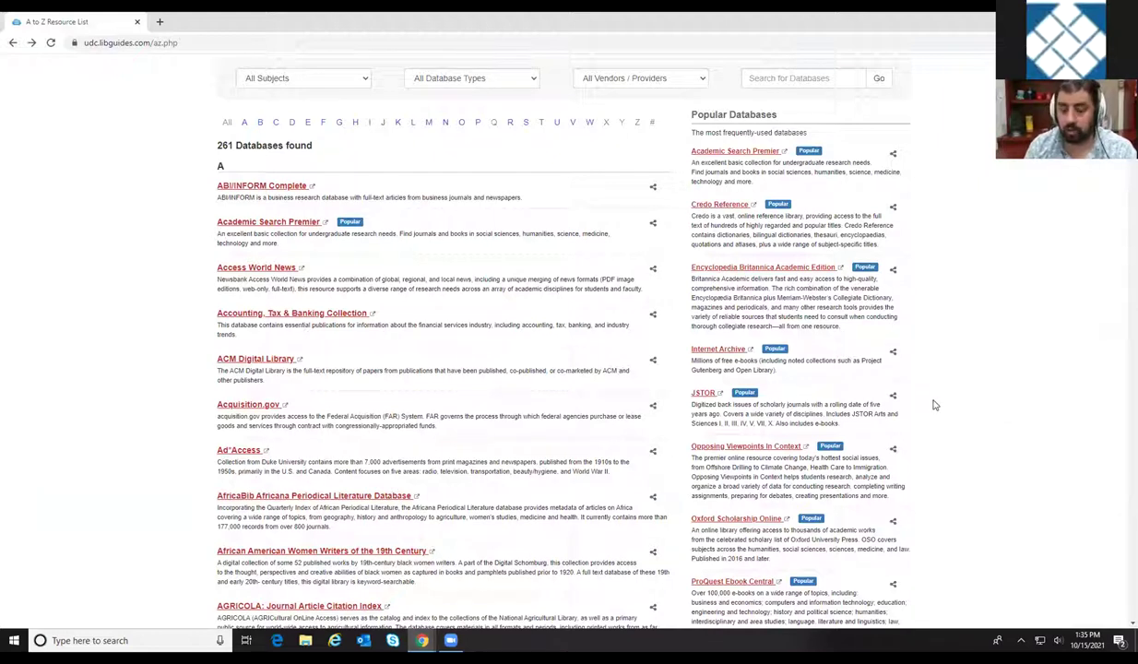
{"action": "scroll", "coordinate": [918, 410], "scroll_direction": "down", "scroll_amount": 1}
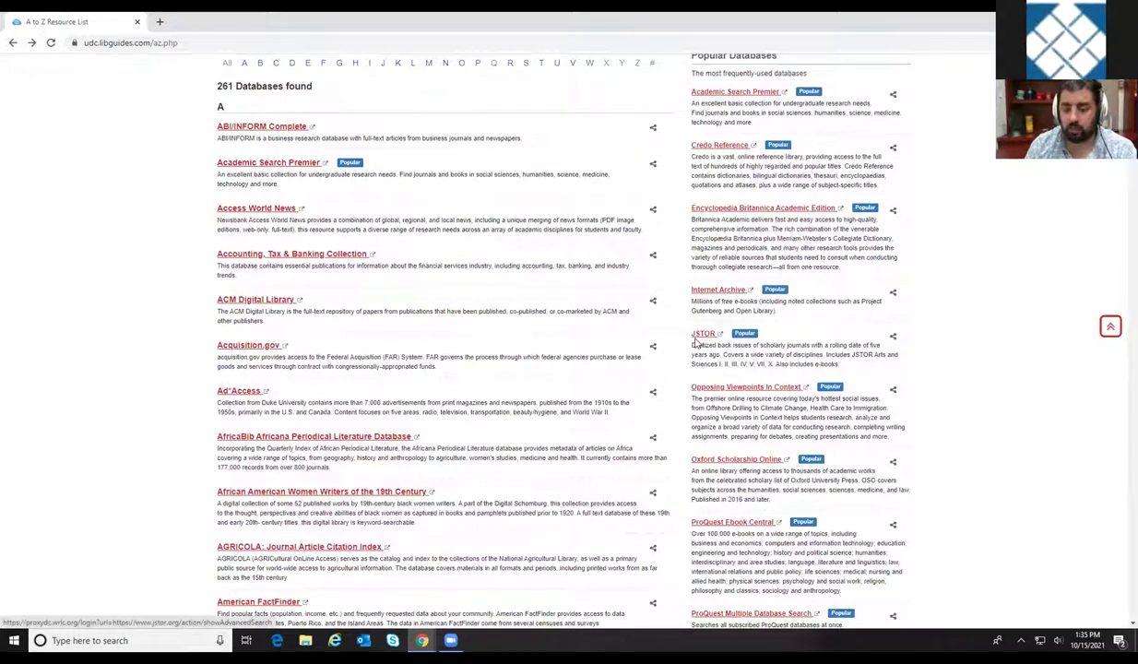
{"action": "left_click", "coordinate": [701, 337]}
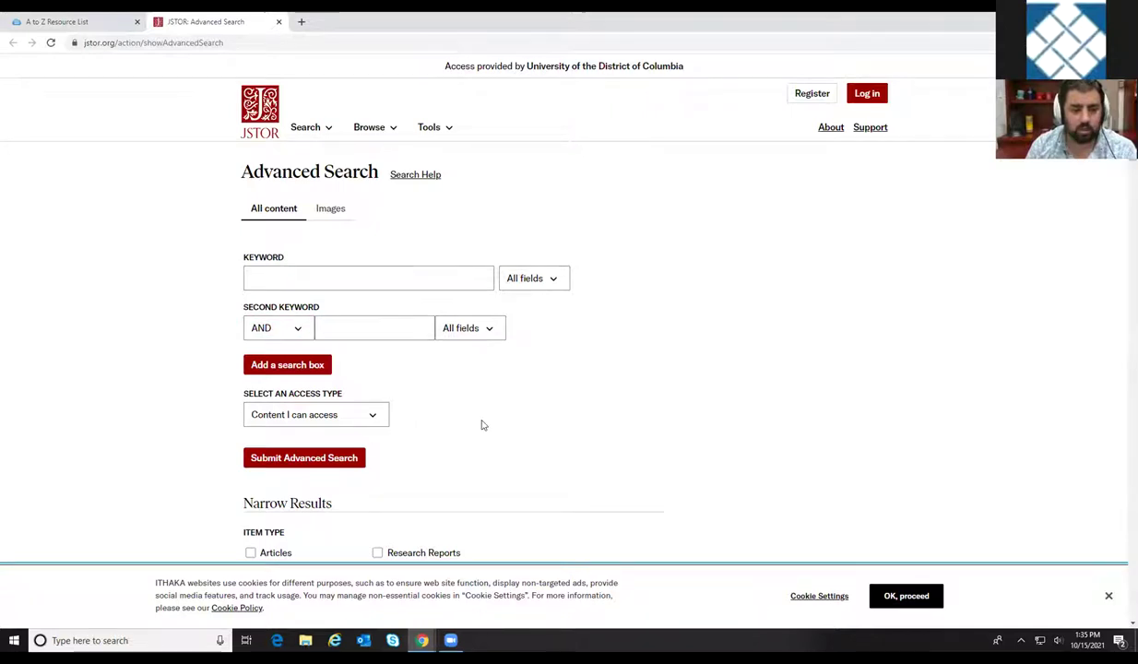
Check the access type choices of the JSTOR advanced search and keep "Content I can access" selected.
{"action": "scroll", "coordinate": [481, 425], "scroll_direction": "down", "scroll_amount": 2}
{"action": "left_click", "coordinate": [376, 298]}
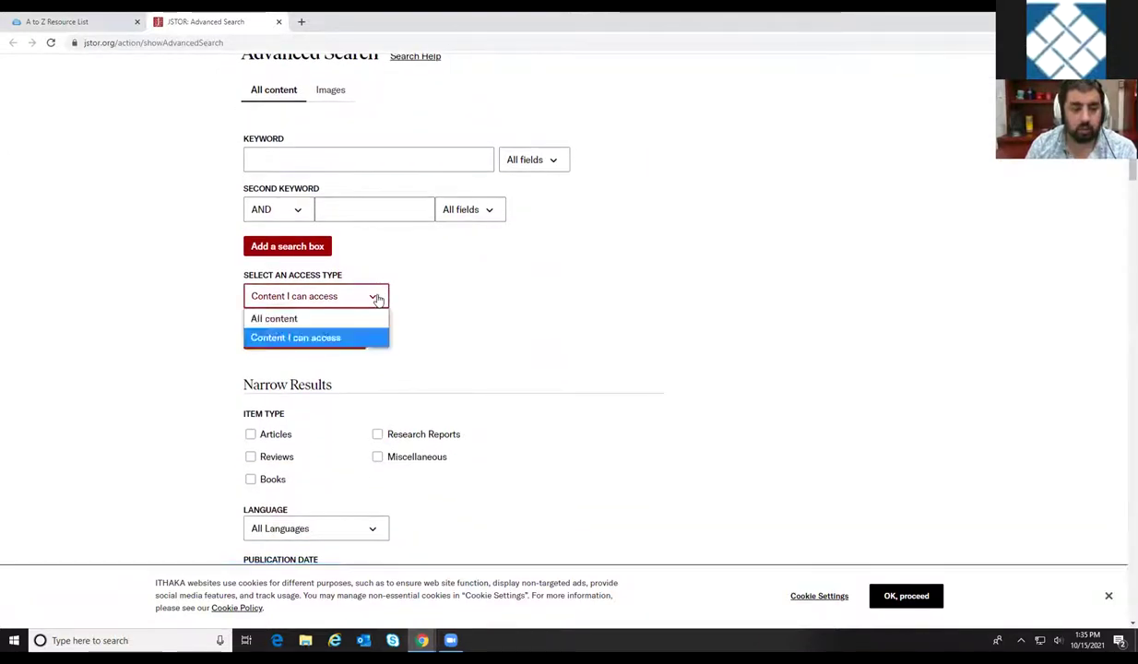
{"action": "left_click", "coordinate": [334, 339]}
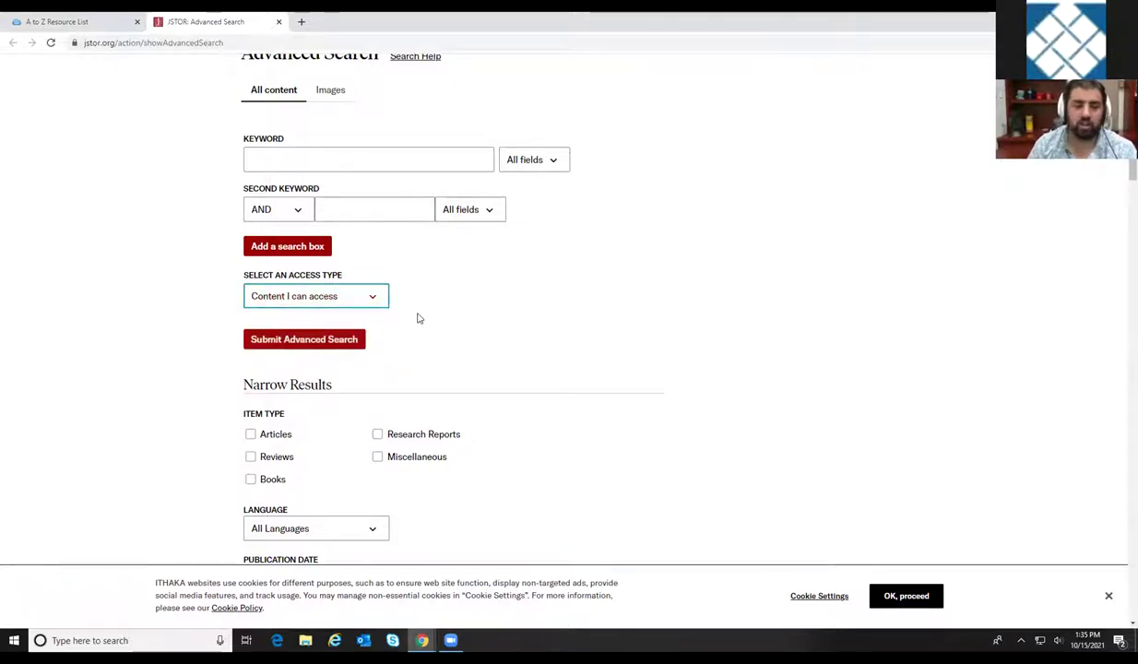
{"action": "scroll", "coordinate": [420, 318], "scroll_direction": "up", "scroll_amount": 2}
{"action": "scroll", "coordinate": [558, 318], "scroll_direction": "down", "scroll_amount": 1}
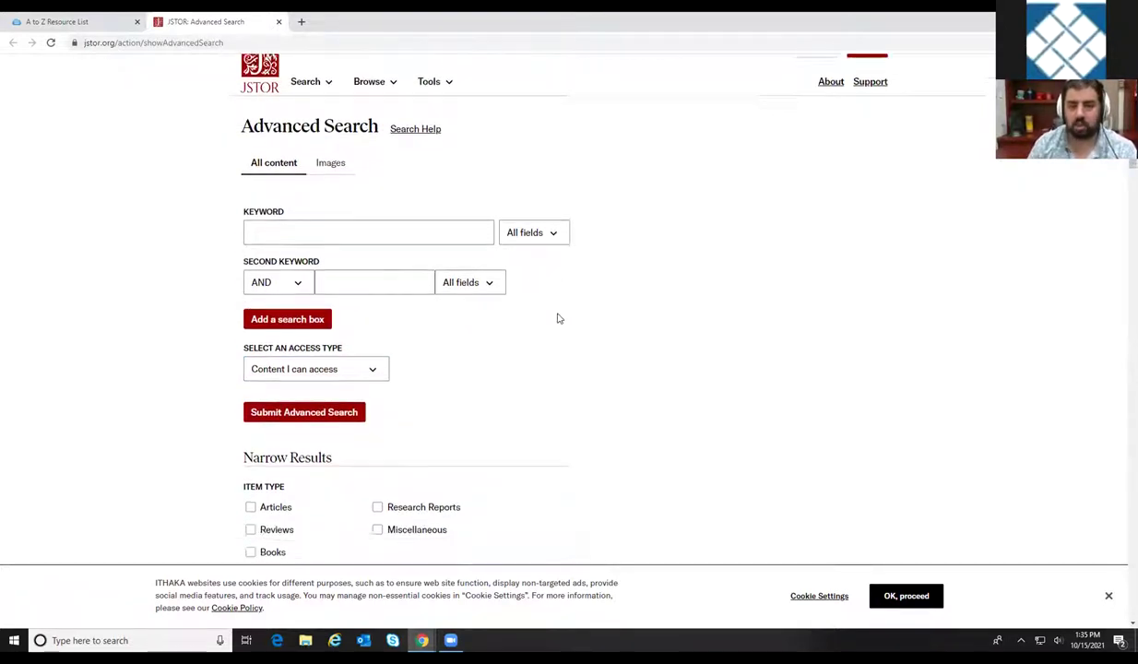
{"action": "scroll", "coordinate": [646, 284], "scroll_direction": "up", "scroll_amount": 1}
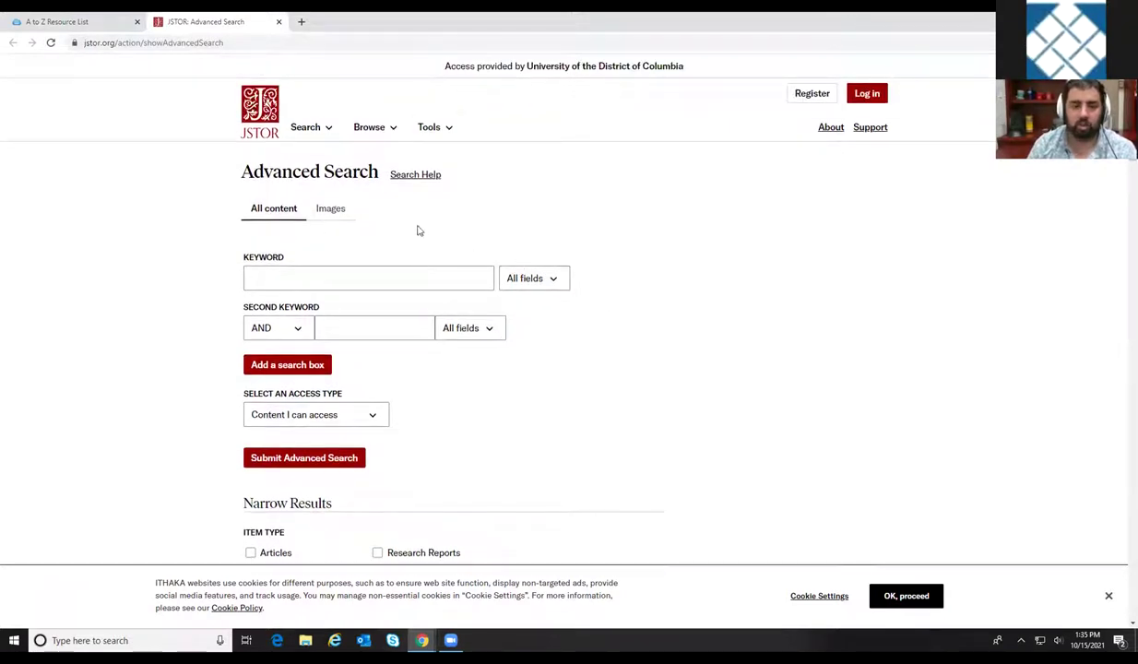
Examine the advanced search options for narrowing results by item type, language, publication date and journal discipline.
{"action": "scroll", "coordinate": [498, 465], "scroll_direction": "down", "scroll_amount": 3}
{"action": "scroll", "coordinate": [315, 363], "scroll_direction": "down", "scroll_amount": 2}
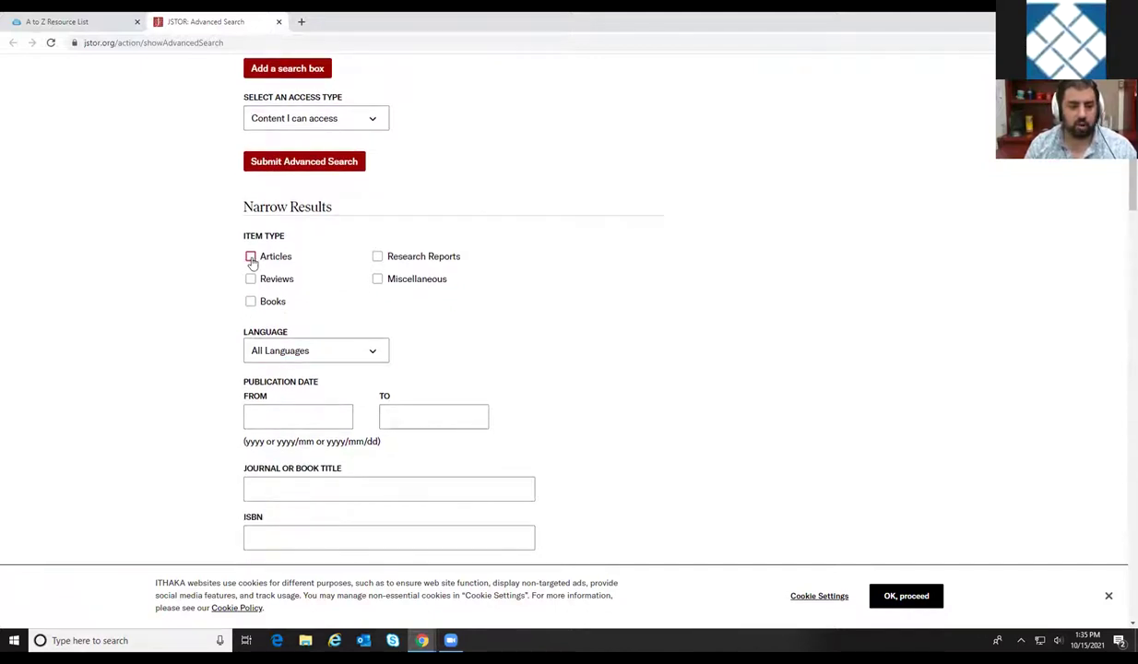
{"action": "left_click", "coordinate": [251, 257]}
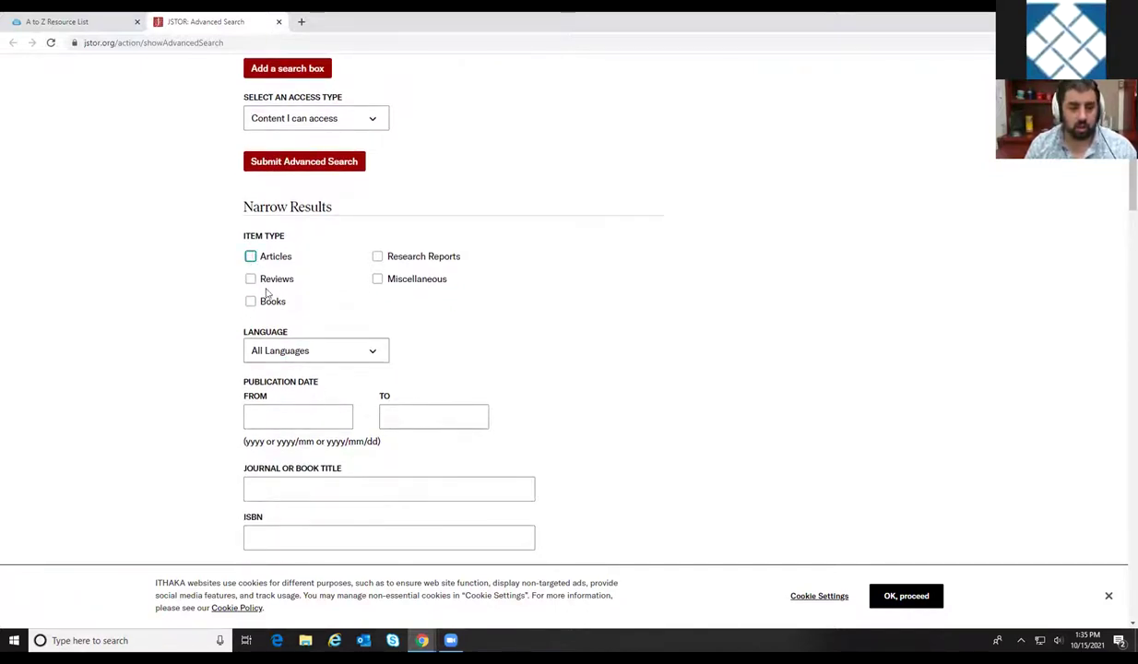
{"action": "scroll", "coordinate": [327, 356], "scroll_direction": "down", "scroll_amount": 4}
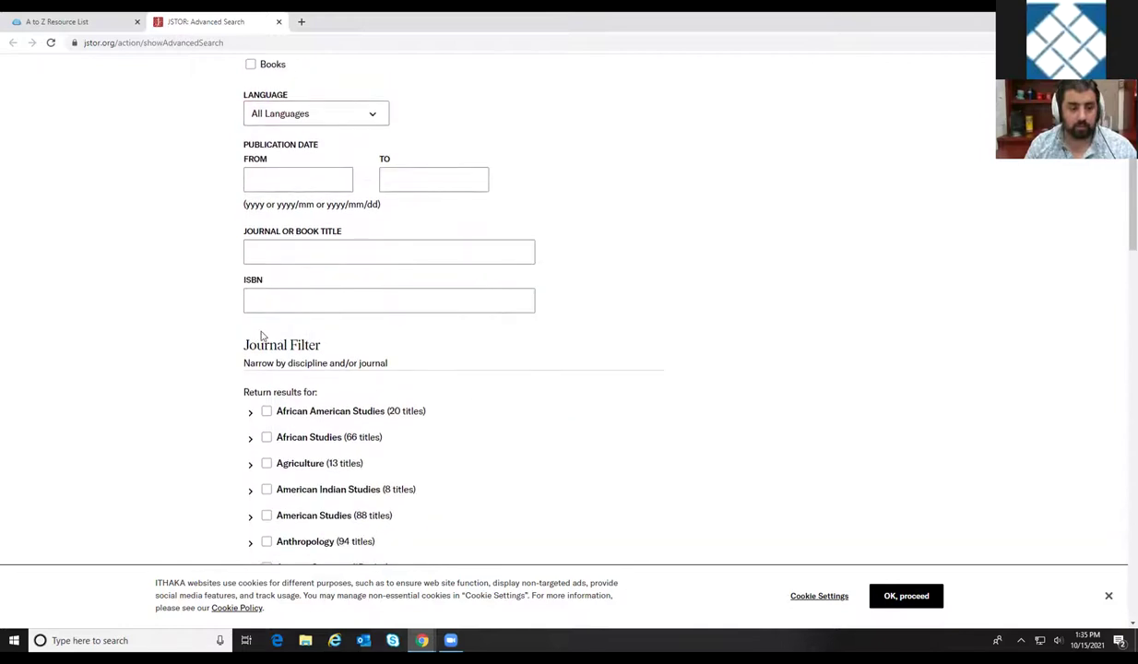
{"action": "scroll", "coordinate": [277, 258], "scroll_direction": "up", "scroll_amount": 1}
{"action": "left_click", "coordinate": [368, 178]}
{"action": "left_click", "coordinate": [159, 210]}
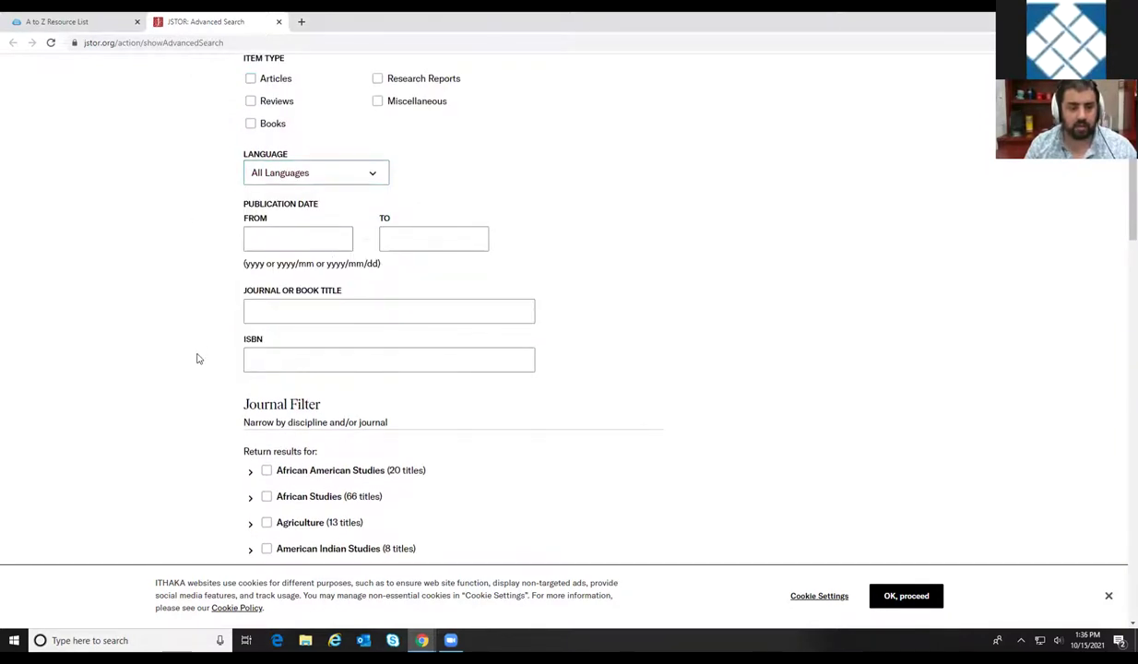
{"action": "scroll", "coordinate": [197, 359], "scroll_direction": "down", "scroll_amount": 8}
{"action": "scroll", "coordinate": [197, 358], "scroll_direction": "up", "scroll_amount": 6}
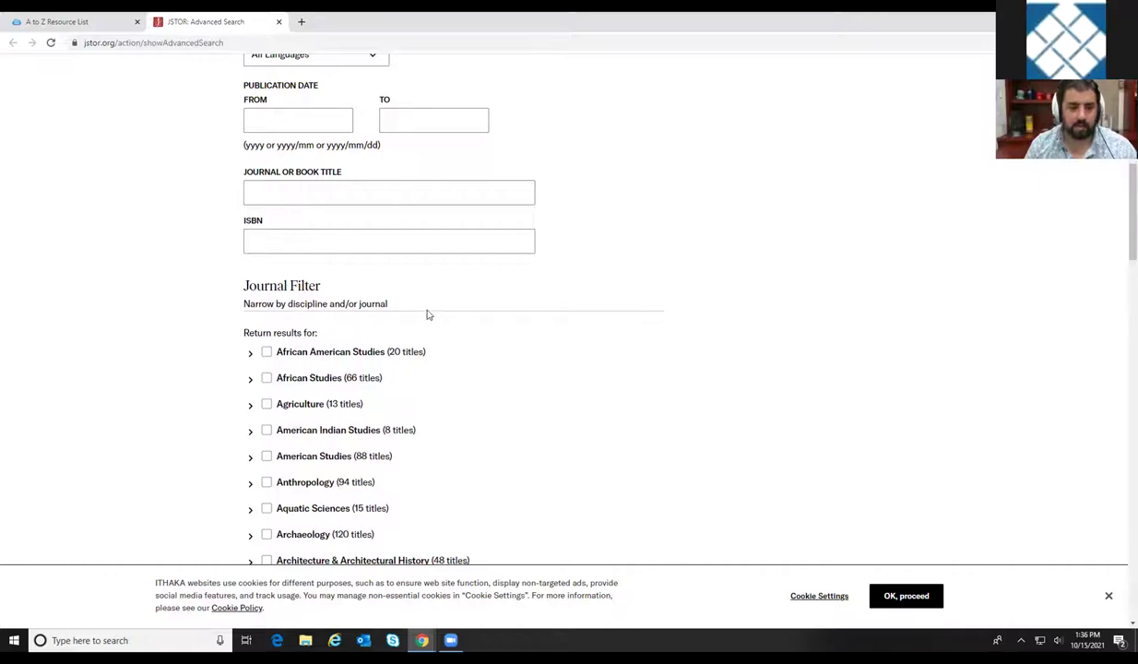
Select African American Studies in the journal filter, expand its titles and deselect Lenox Avenue: A Journal of Interarts Inquiry.
{"action": "scroll", "coordinate": [251, 332], "scroll_direction": "down", "scroll_amount": 1}
{"action": "left_click", "coordinate": [267, 294]}
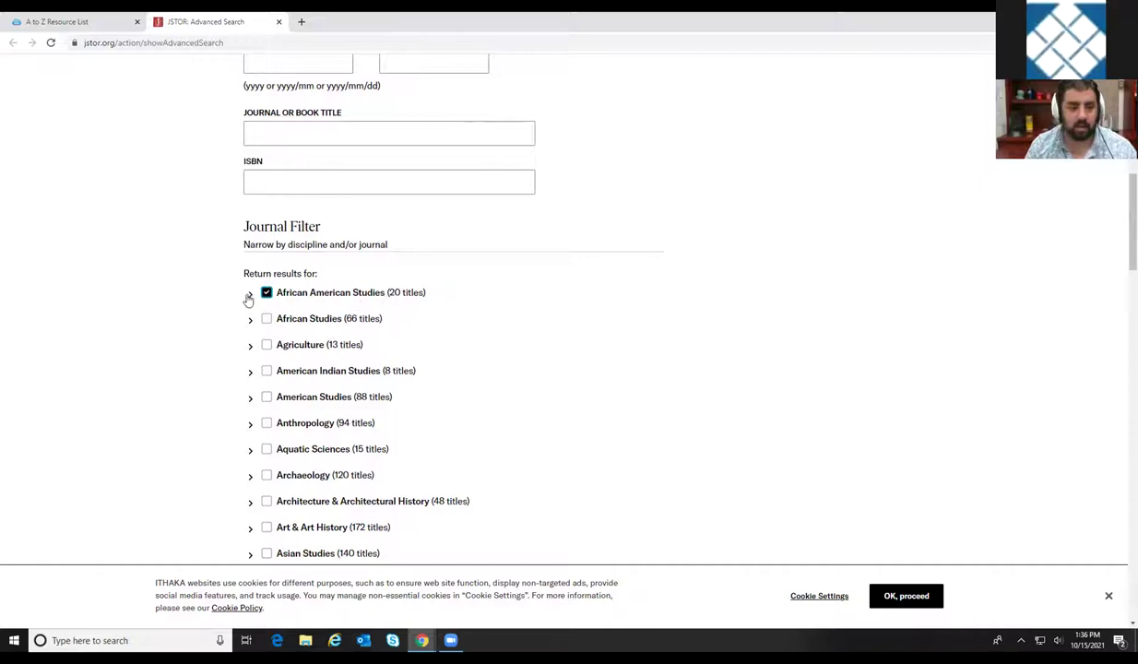
{"action": "left_click", "coordinate": [250, 296]}
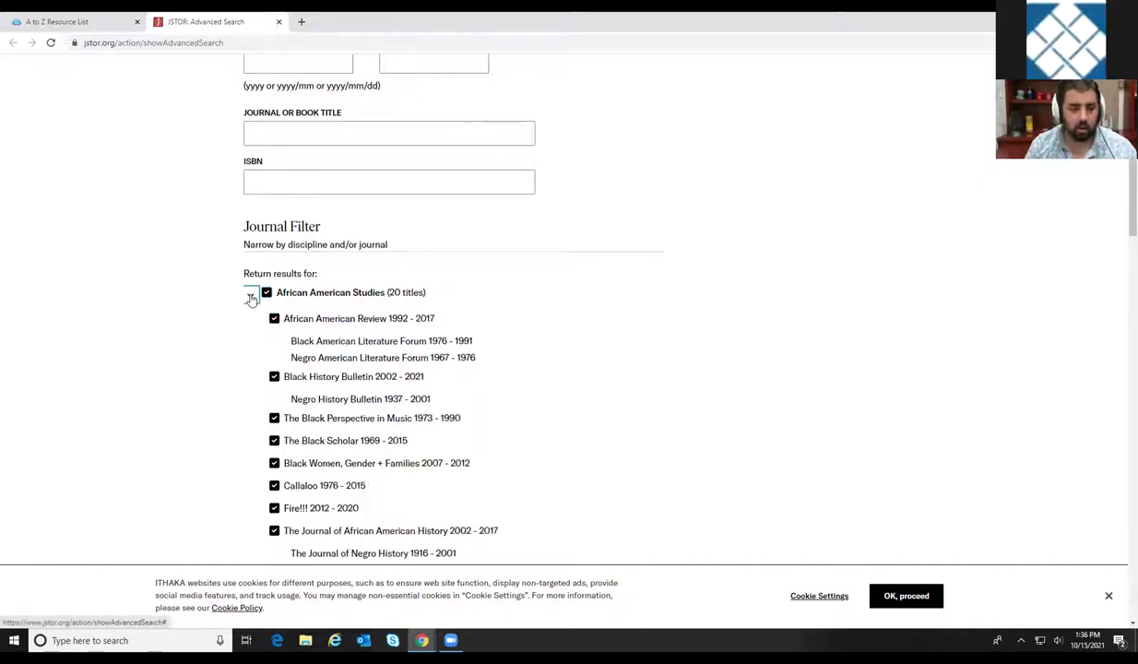
{"action": "scroll", "coordinate": [356, 316], "scroll_direction": "down", "scroll_amount": 2}
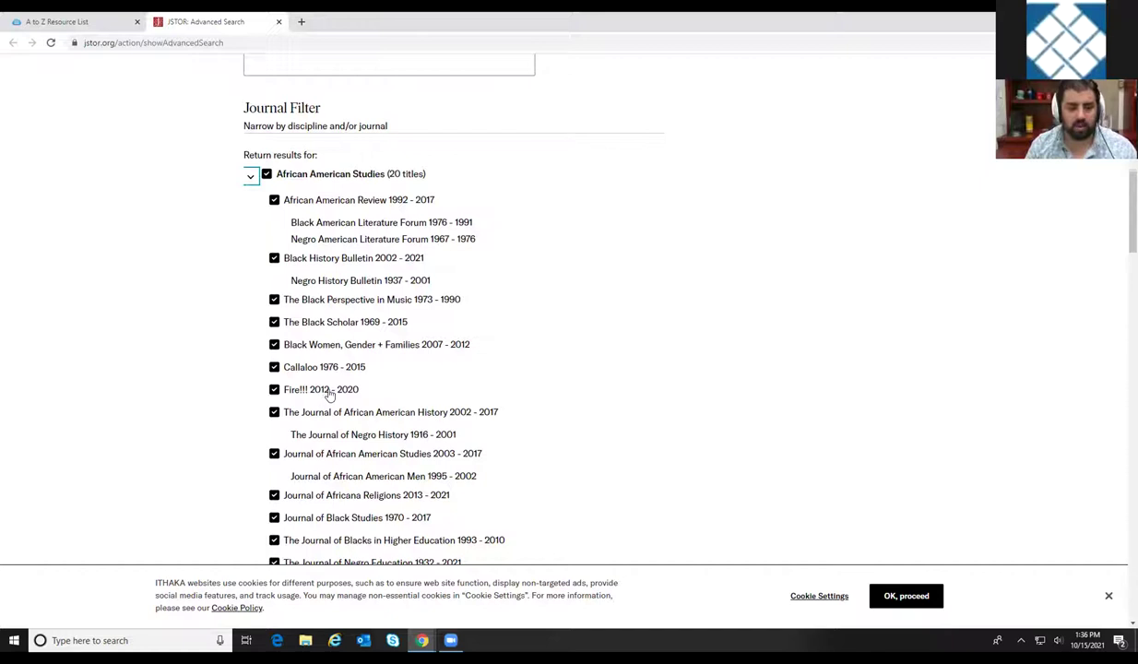
{"action": "scroll", "coordinate": [324, 392], "scroll_direction": "up", "scroll_amount": 1}
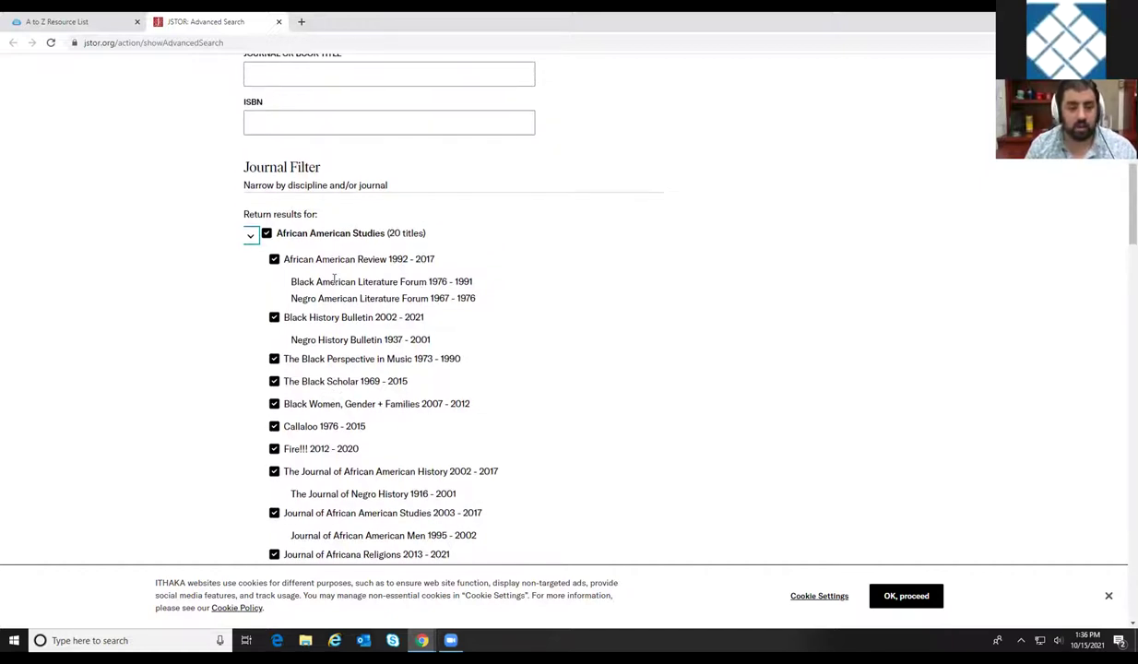
{"action": "scroll", "coordinate": [334, 279], "scroll_direction": "down", "scroll_amount": 2}
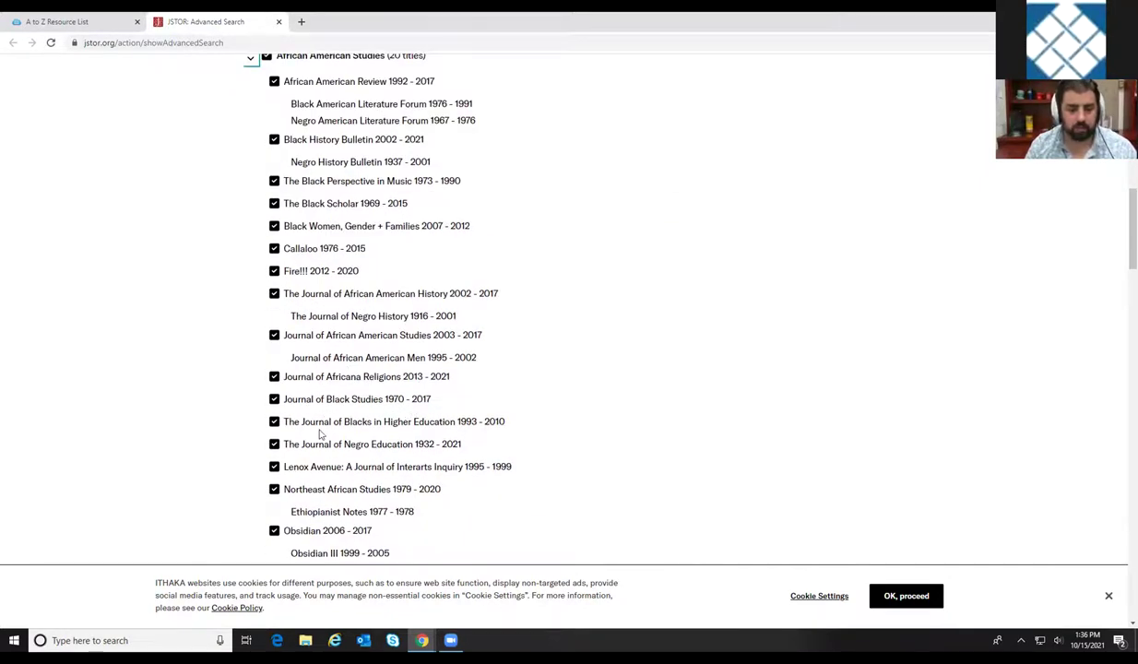
{"action": "scroll", "coordinate": [230, 445], "scroll_direction": "down", "scroll_amount": 1}
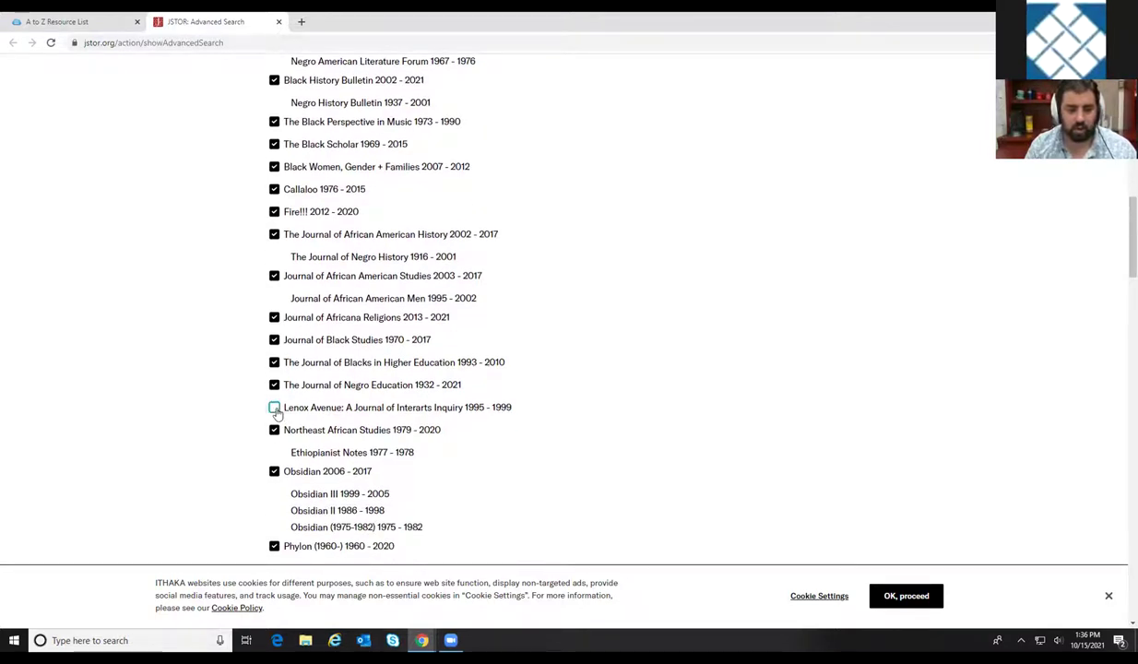
Clear the African American Studies selection in the journal filter and return to the keyword fields.
{"action": "scroll", "coordinate": [242, 407], "scroll_direction": "up", "scroll_amount": 7}
{"action": "scroll", "coordinate": [243, 407], "scroll_direction": "up", "scroll_amount": 3}
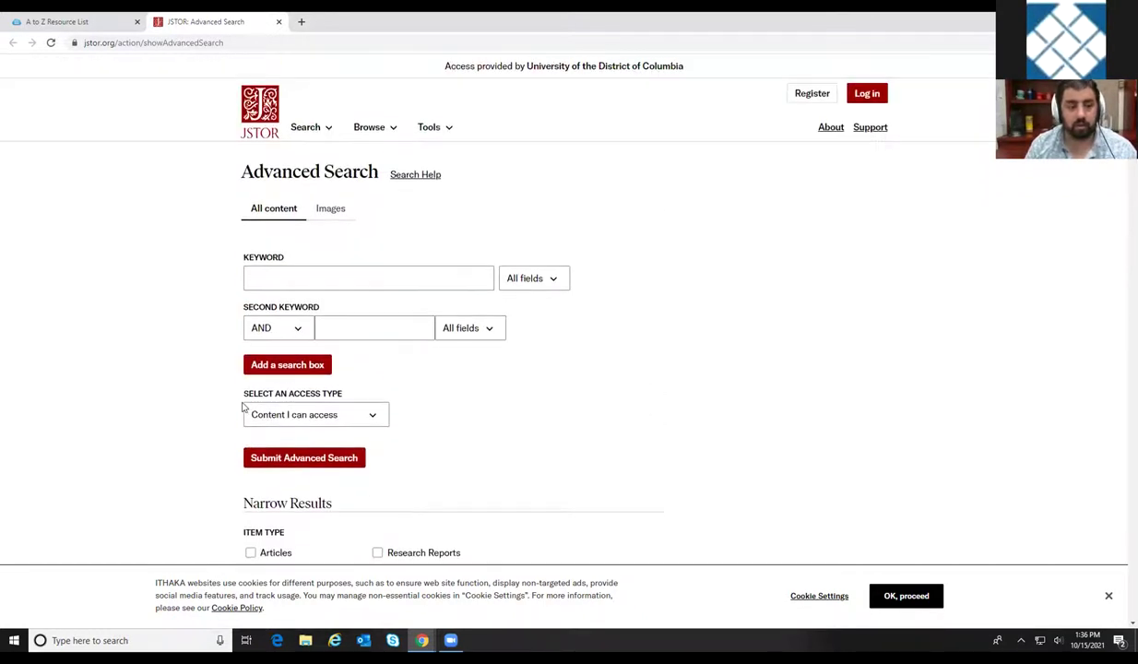
{"action": "scroll", "coordinate": [380, 321], "scroll_direction": "down", "scroll_amount": 8}
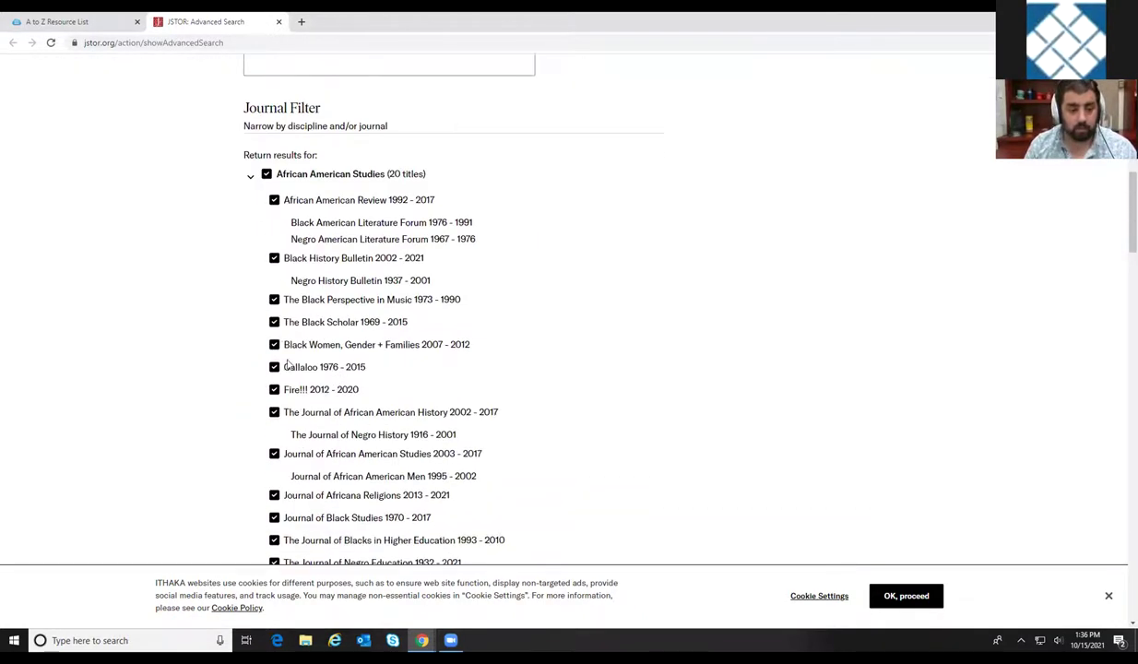
{"action": "scroll", "coordinate": [280, 330], "scroll_direction": "up", "scroll_amount": 1}
{"action": "left_click", "coordinate": [266, 292]}
{"action": "scroll", "coordinate": [216, 319], "scroll_direction": "up", "scroll_amount": 7}
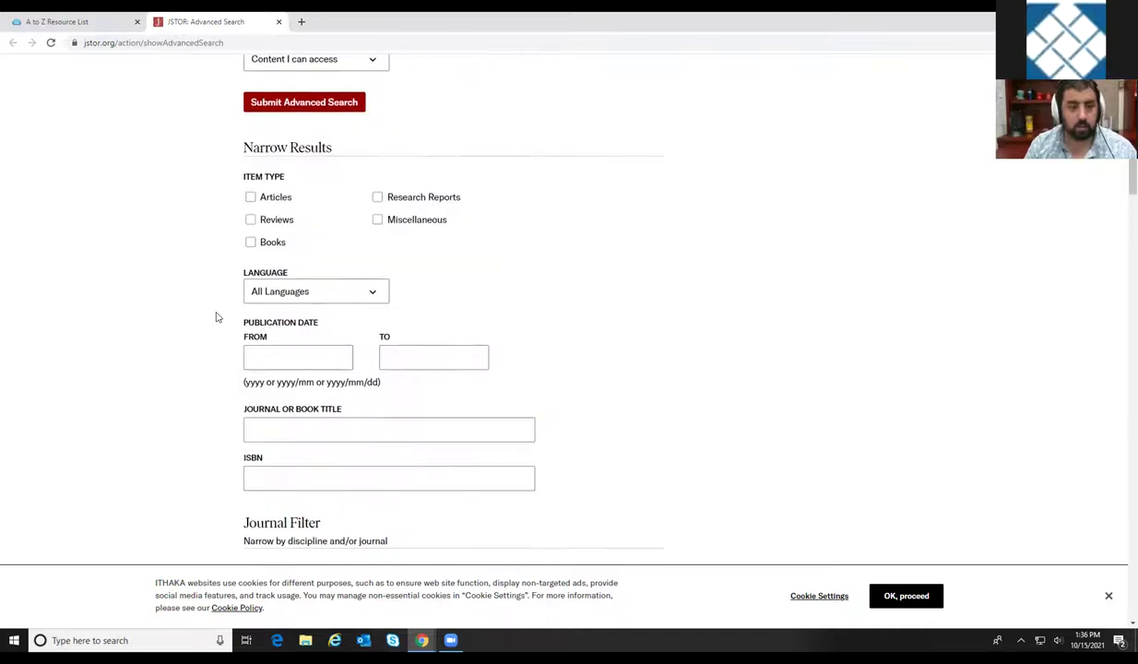
Enter "climate change OR global warming" as the first keyword of the advanced search.
{"action": "left_click", "coordinate": [323, 272]}
{"action": "type", "text": "climate c"}
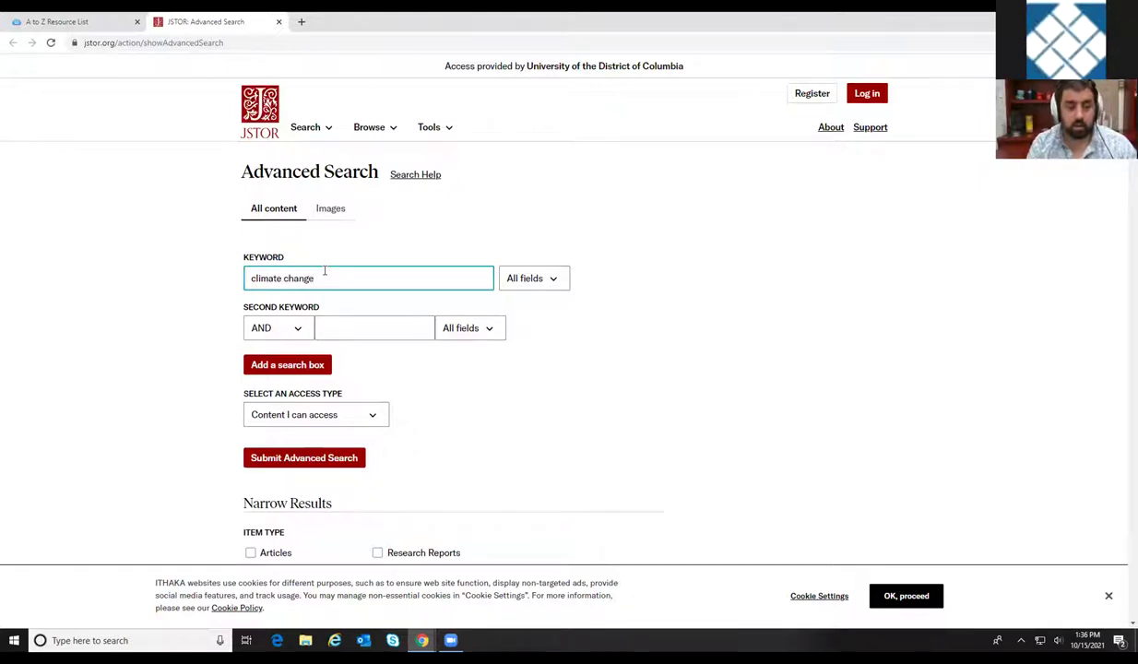
{"action": "type", "text": "hange"}
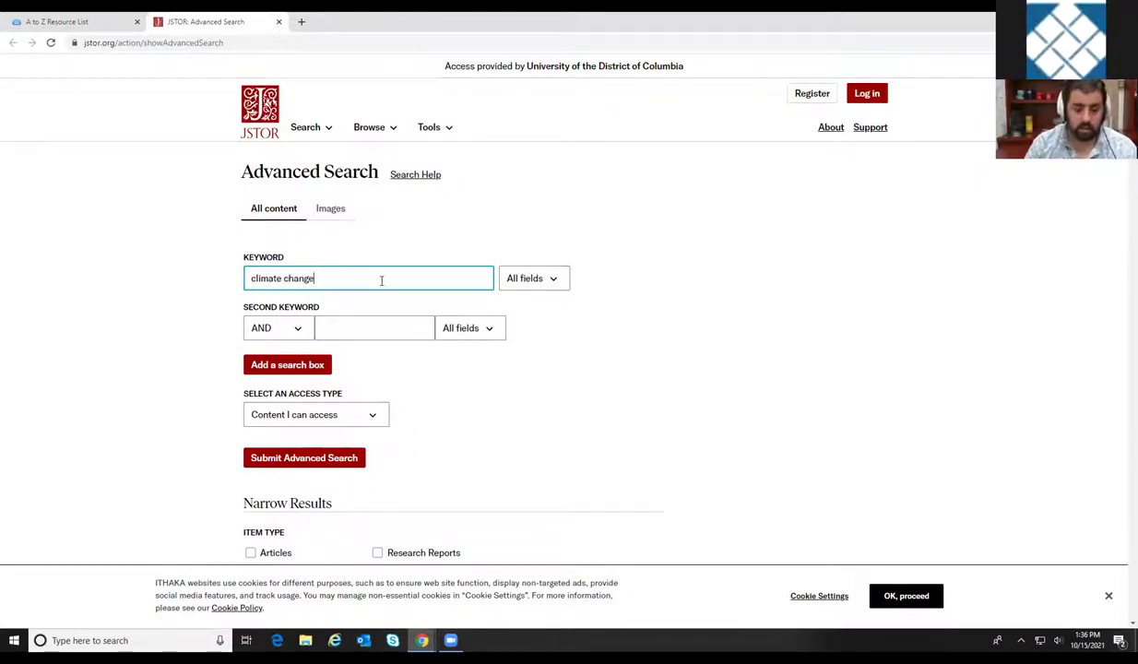
{"action": "type", "text": " OR"}
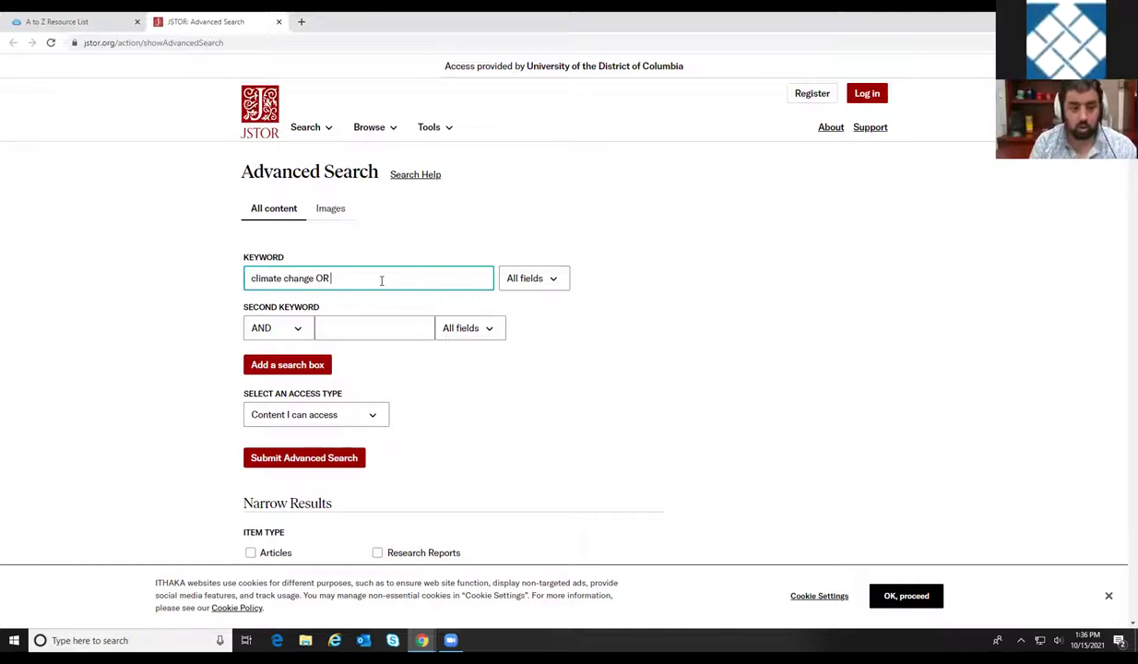
{"action": "type", "text": " global warming"}
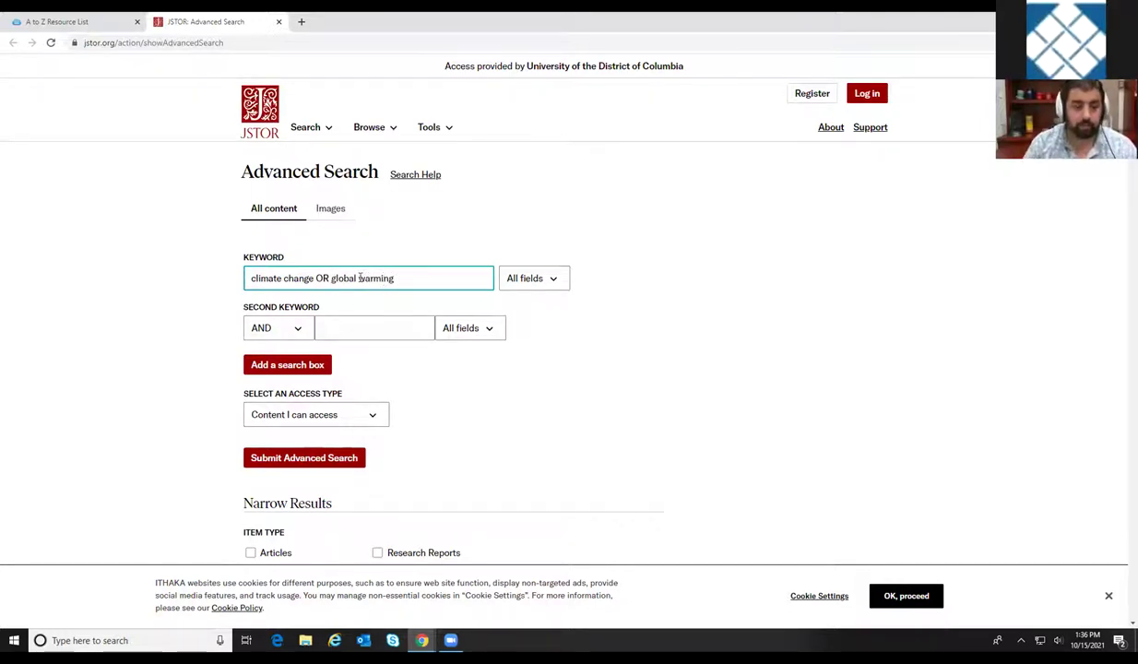
Keep the access type at "Content I can access" and limit the item type to Articles.
{"action": "scroll", "coordinate": [409, 366], "scroll_direction": "down", "scroll_amount": 2}
{"action": "left_click", "coordinate": [361, 301]}
{"action": "left_click", "coordinate": [378, 335]}
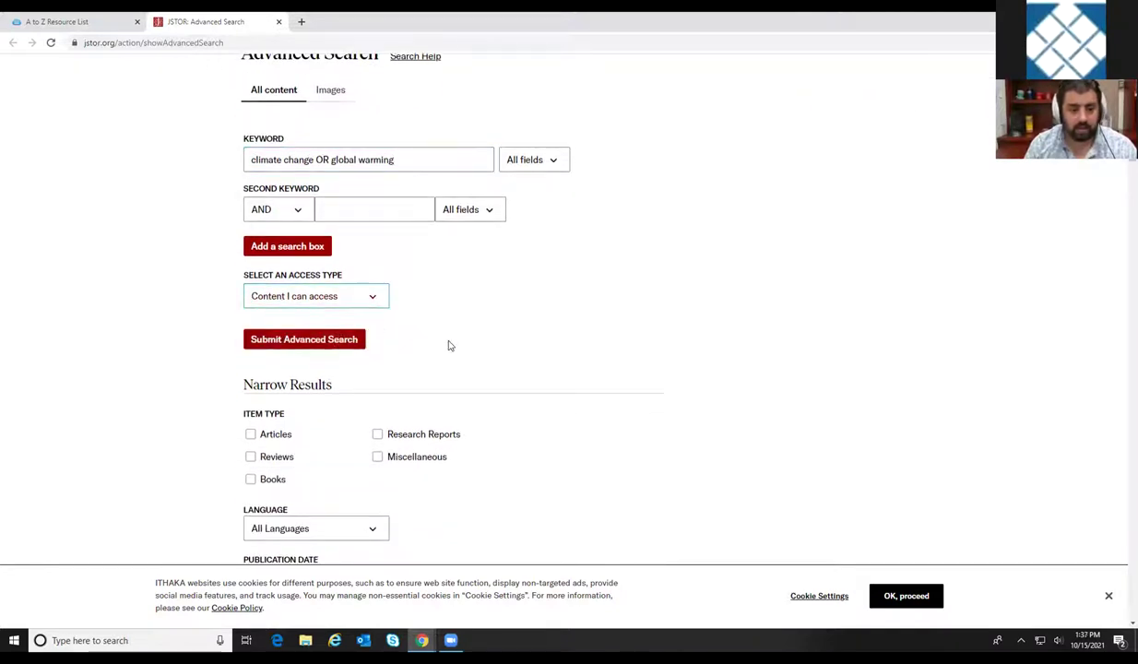
{"action": "scroll", "coordinate": [449, 346], "scroll_direction": "down", "scroll_amount": 3}
{"action": "left_click", "coordinate": [250, 256]}
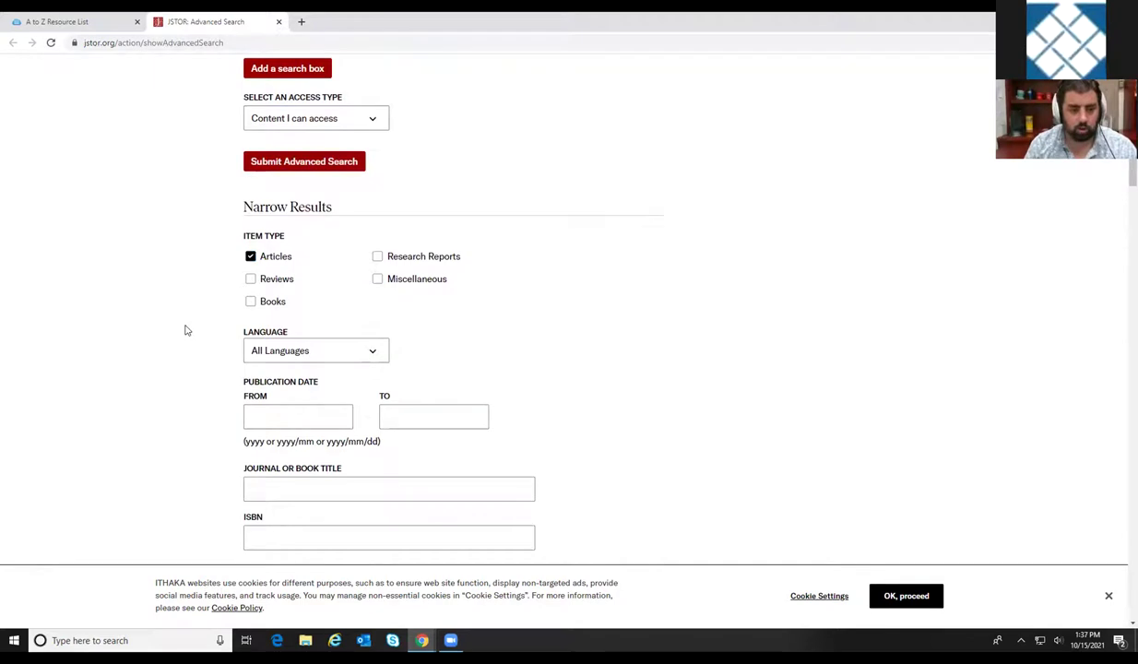
Limit the advanced search to English and to publication dates from 2011 to 2021.
{"action": "scroll", "coordinate": [184, 330], "scroll_direction": "down", "scroll_amount": 2}
{"action": "left_click", "coordinate": [363, 236]}
{"action": "left_click", "coordinate": [321, 275]}
{"action": "left_click", "coordinate": [166, 283]}
{"action": "scroll", "coordinate": [245, 254], "scroll_direction": "down", "scroll_amount": 1}
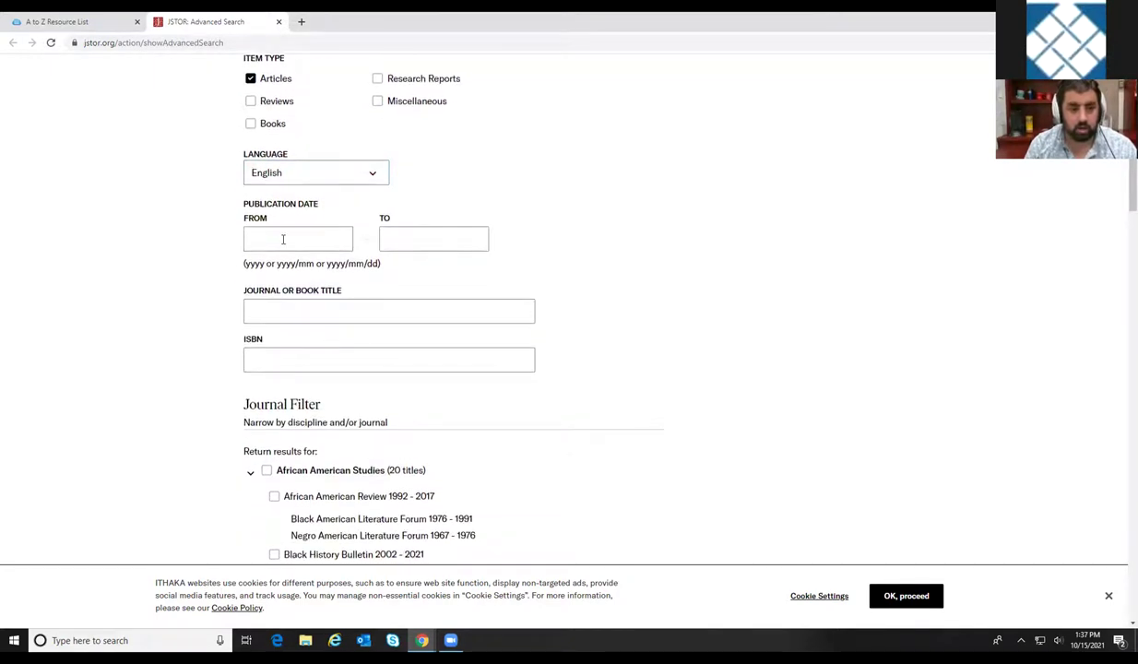
{"action": "left_click", "coordinate": [287, 239]}
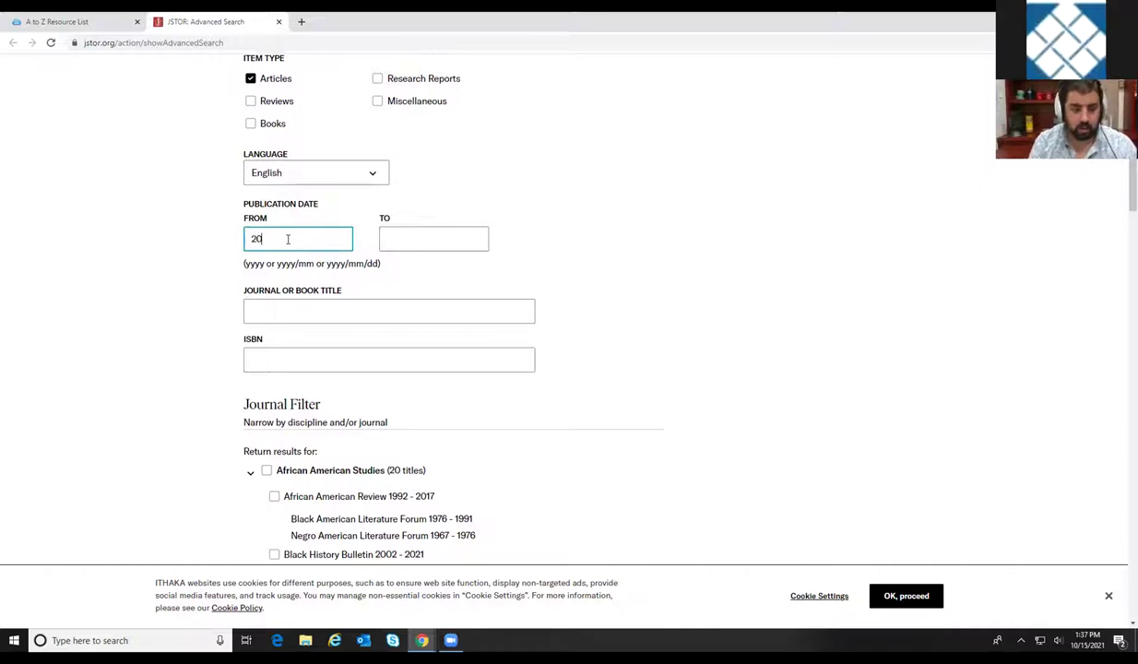
{"action": "key", "text": "Tab"}
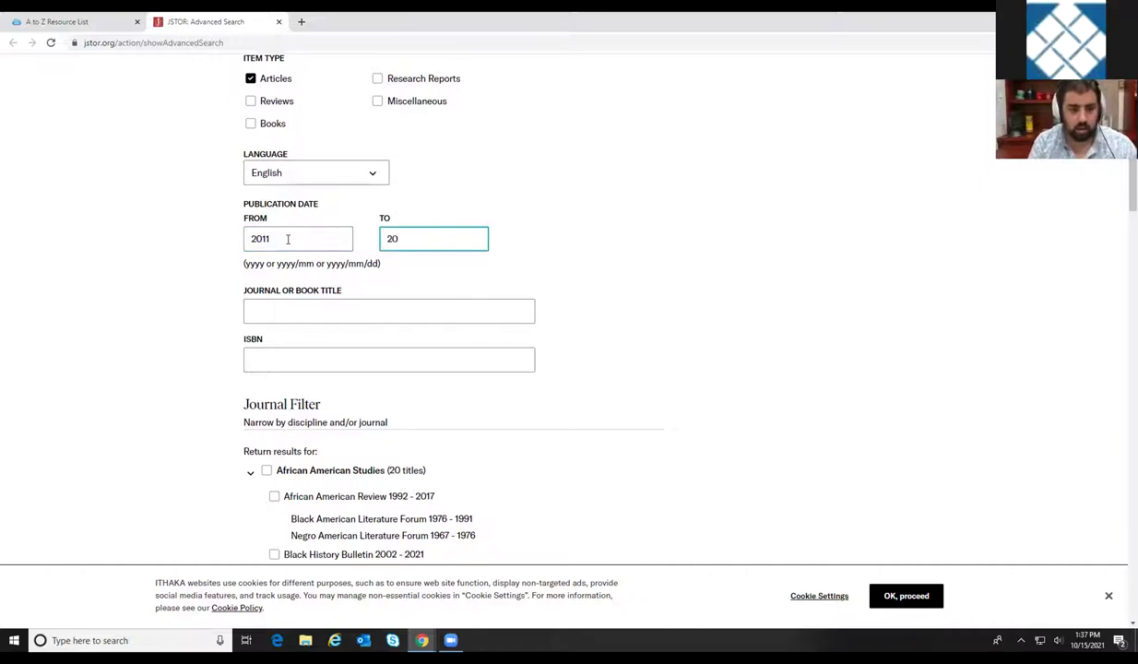
{"action": "left_click", "coordinate": [202, 260]}
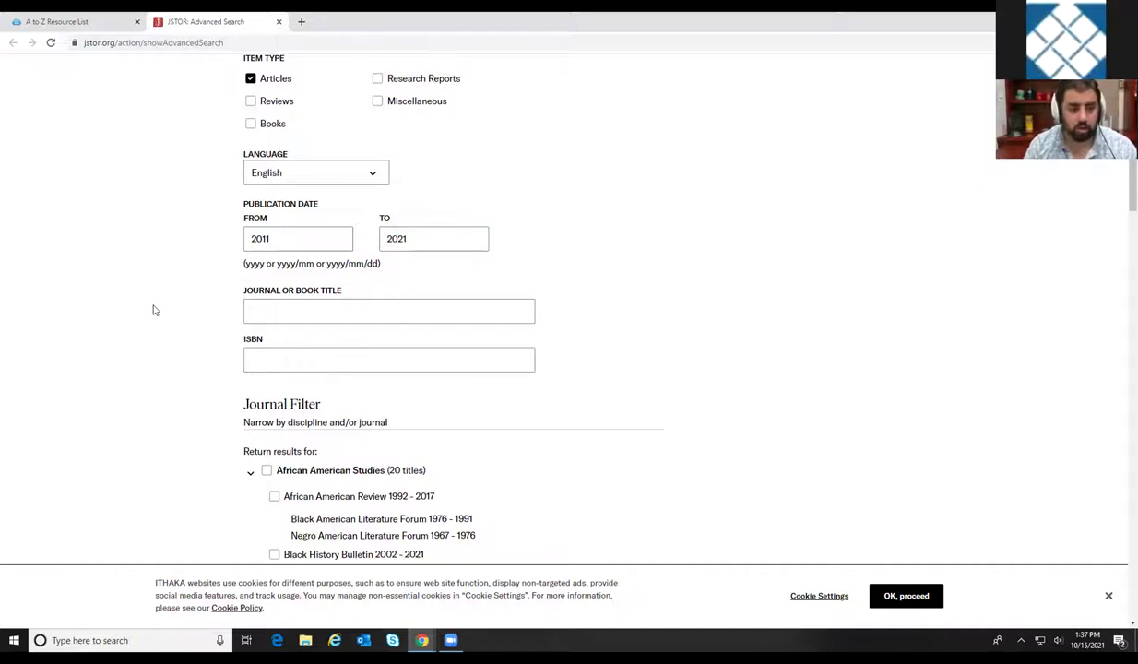
Try to run the advanced search with all African American Studies titles selected in the journal filter, and return to the search form.
{"action": "scroll", "coordinate": [181, 326], "scroll_direction": "down", "scroll_amount": 2}
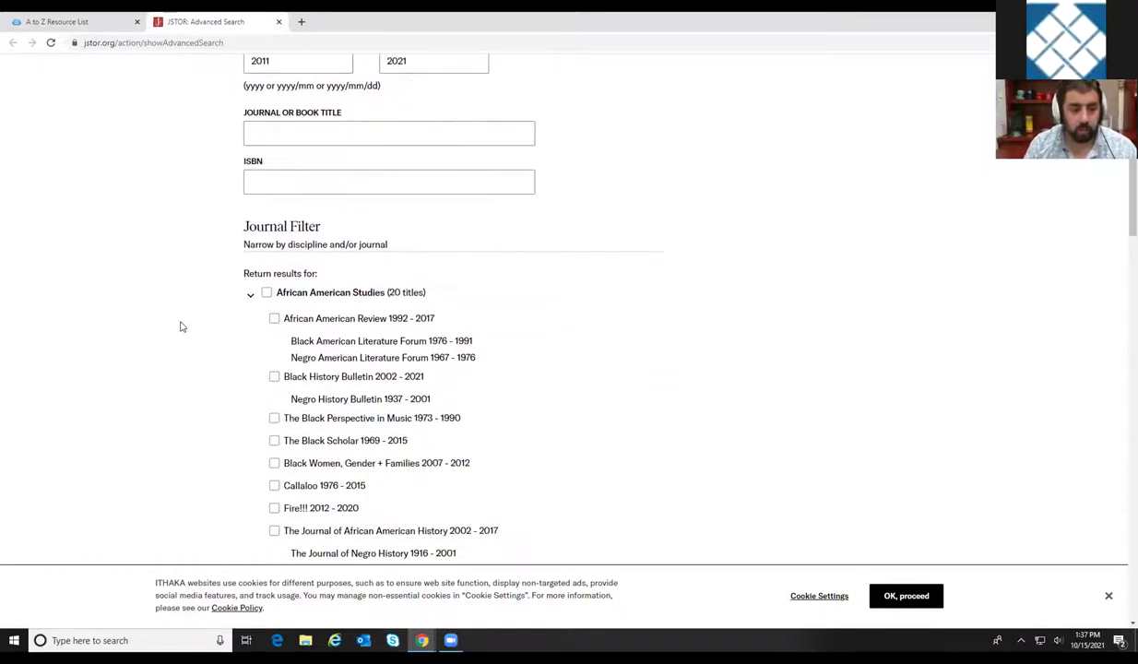
{"action": "left_click", "coordinate": [267, 293]}
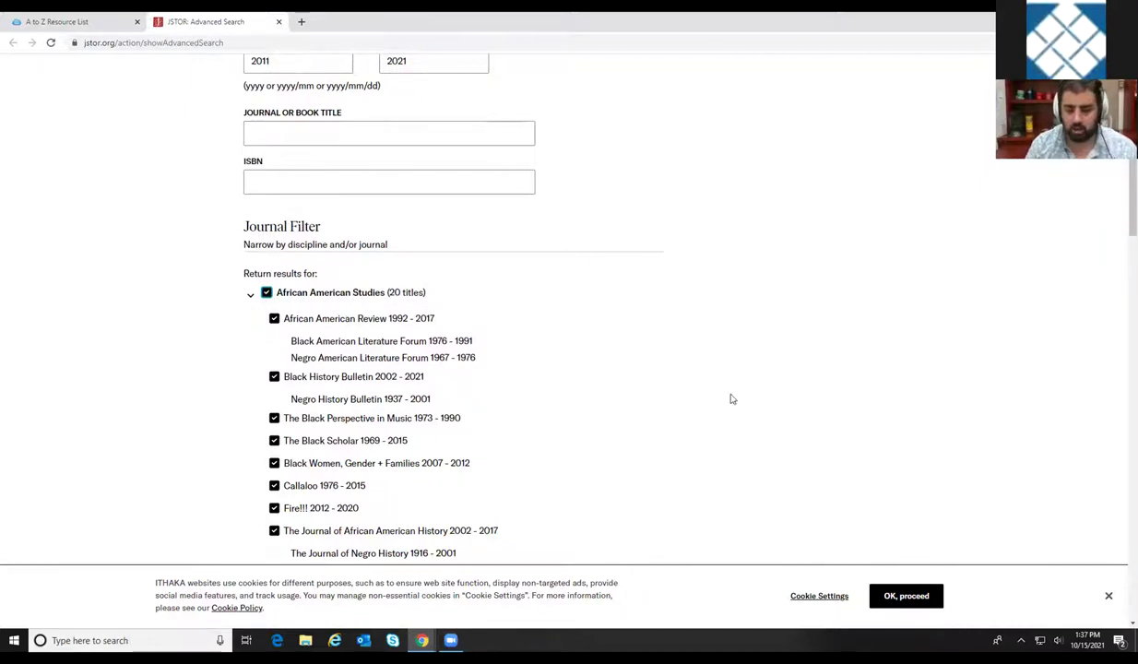
{"action": "left_click", "coordinate": [918, 596]}
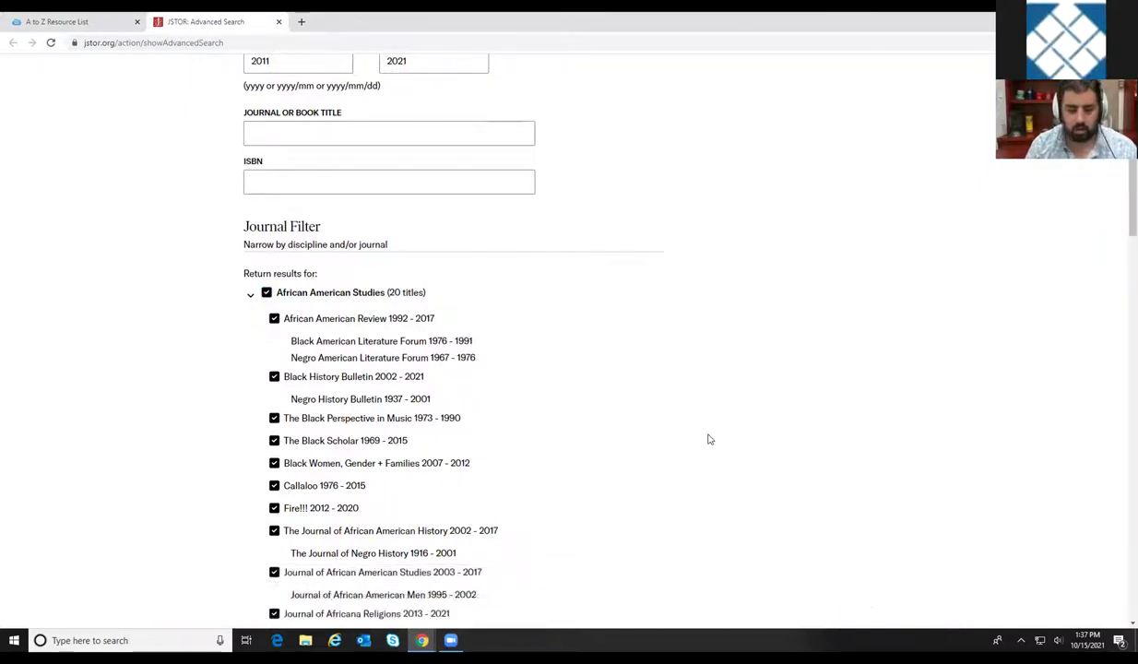
{"action": "scroll", "coordinate": [709, 437], "scroll_direction": "up", "scroll_amount": 3}
{"action": "scroll", "coordinate": [670, 433], "scroll_direction": "up", "scroll_amount": 3}
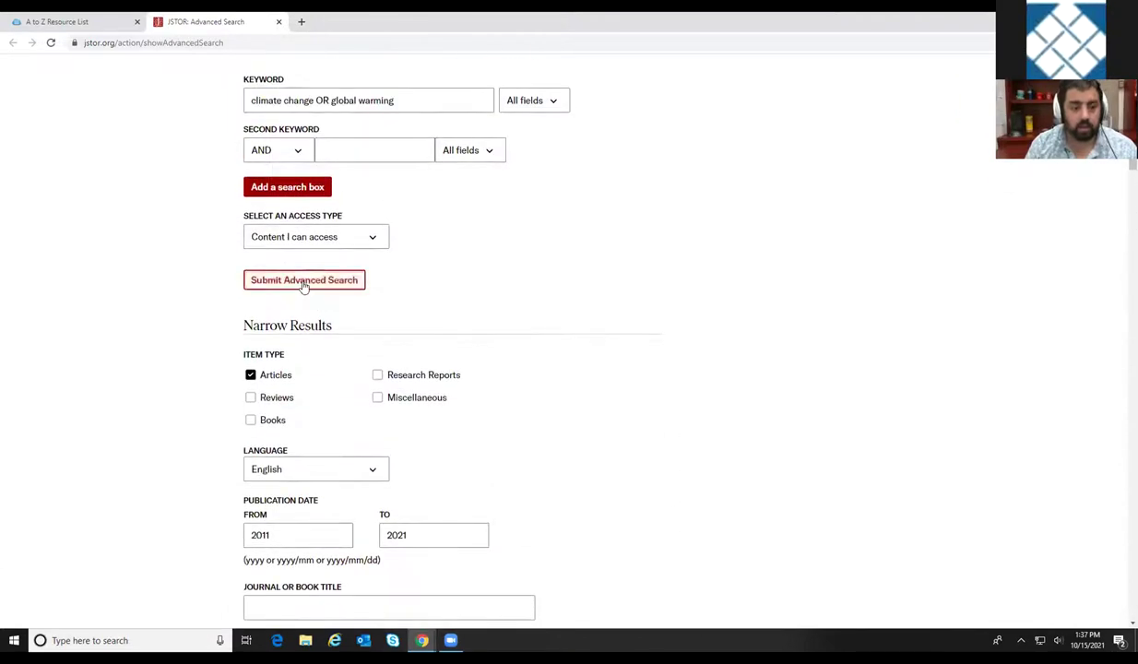
{"action": "left_click", "coordinate": [330, 281]}
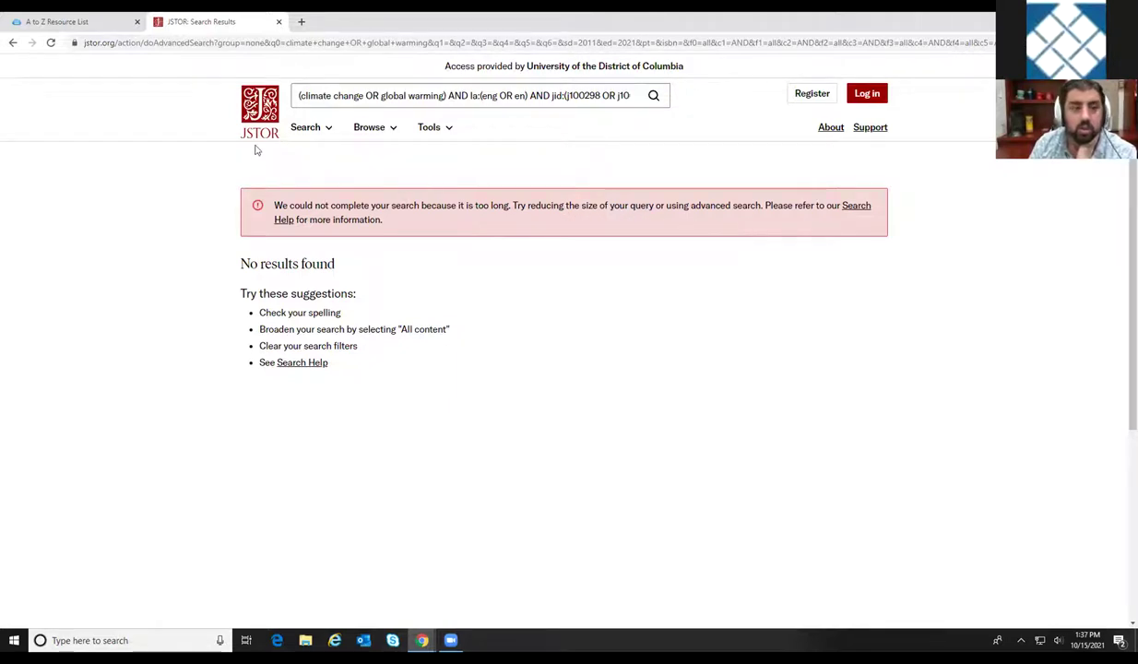
{"action": "left_click", "coordinate": [12, 42]}
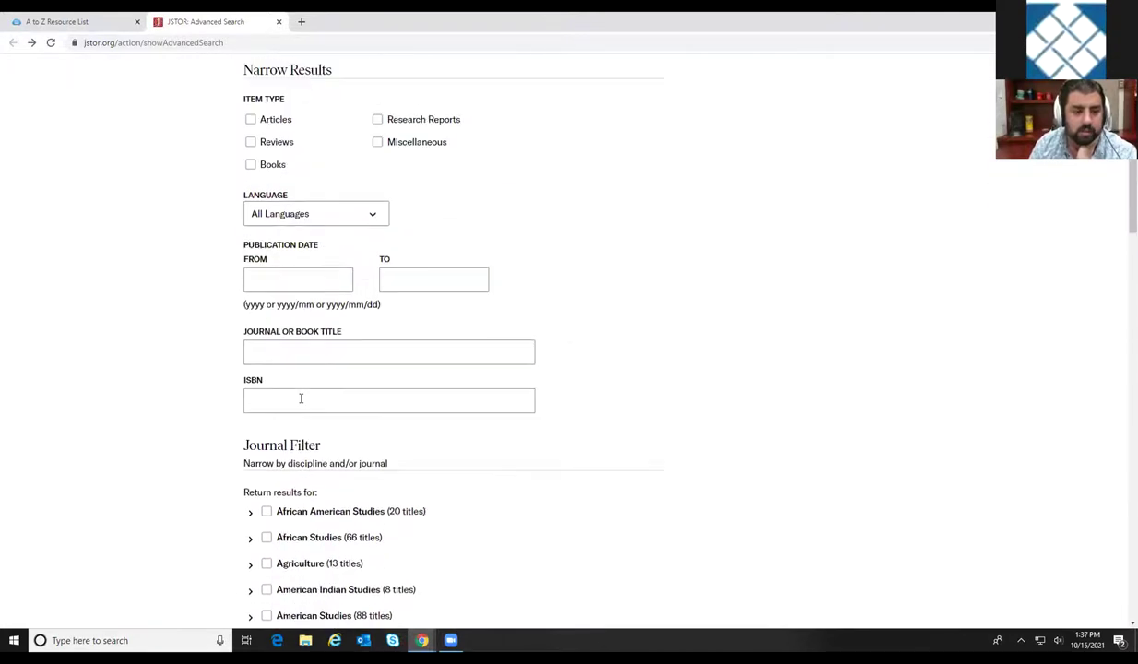
Enter "global warming OR climate change" as the first keyword of the advanced search.
{"action": "left_click", "coordinate": [296, 272]}
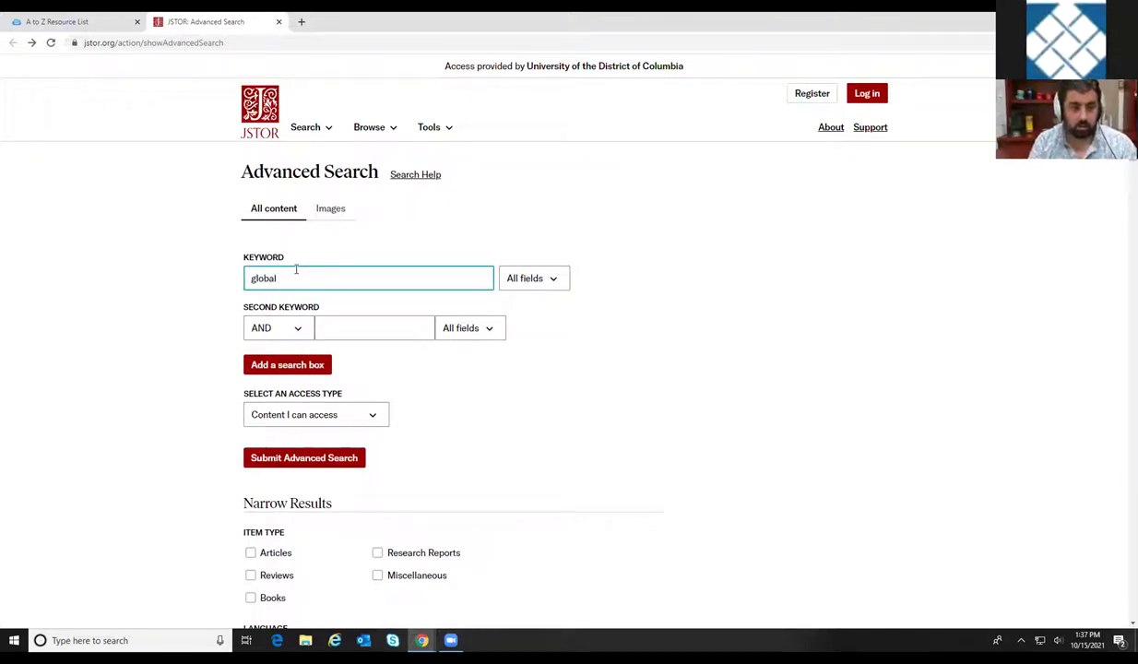
{"action": "key", "text": "Tab"}
{"action": "left_click", "coordinate": [352, 280]}
{"action": "type", "text": "OR climate change"}
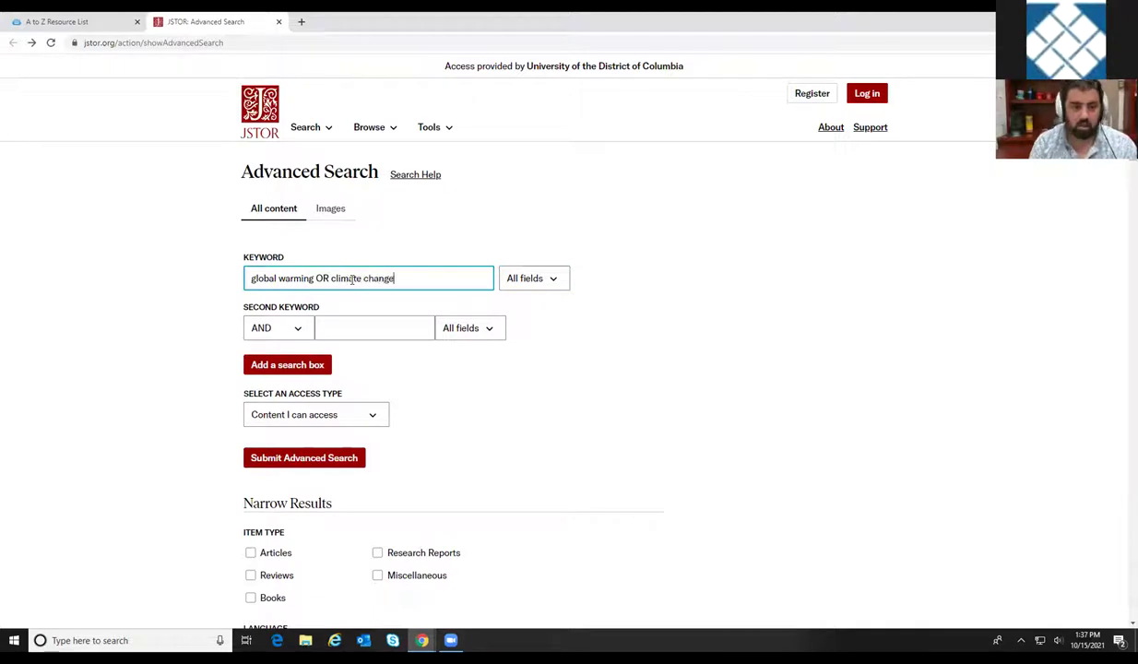
Limit the item type to Articles and the language to English, and submit the advanced search.
{"action": "scroll", "coordinate": [401, 325], "scroll_direction": "down", "scroll_amount": 2}
{"action": "left_click", "coordinate": [250, 374]}
{"action": "scroll", "coordinate": [382, 434], "scroll_direction": "down", "scroll_amount": 1}
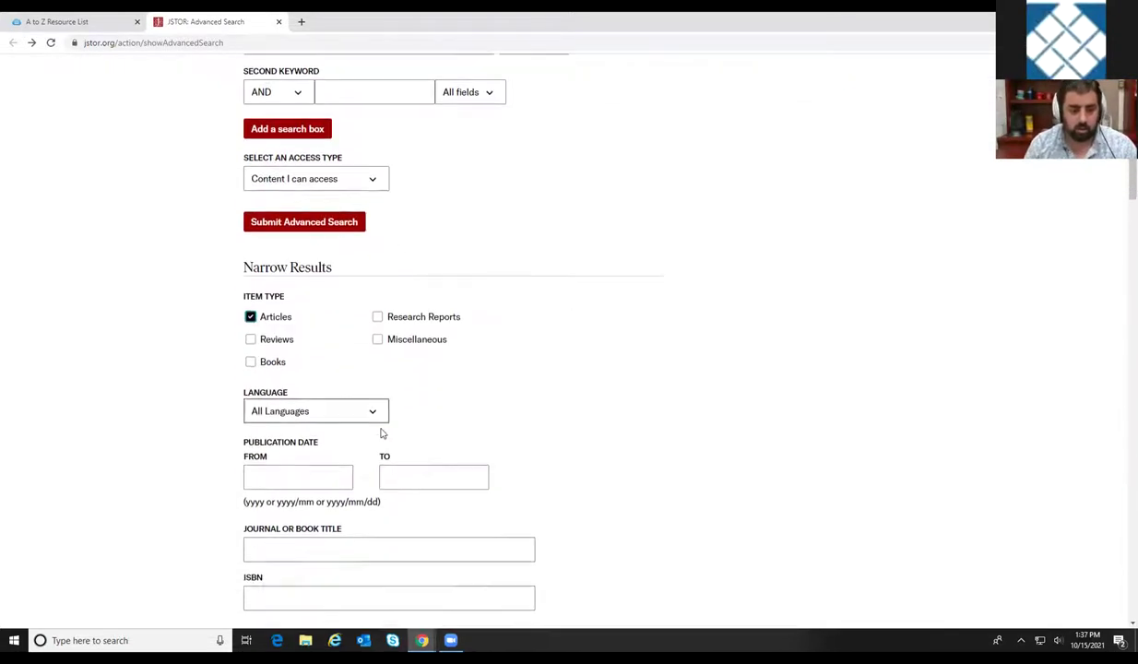
{"action": "left_click", "coordinate": [372, 355]}
{"action": "left_click", "coordinate": [317, 394]}
{"action": "scroll", "coordinate": [208, 406], "scroll_direction": "down", "scroll_amount": 3}
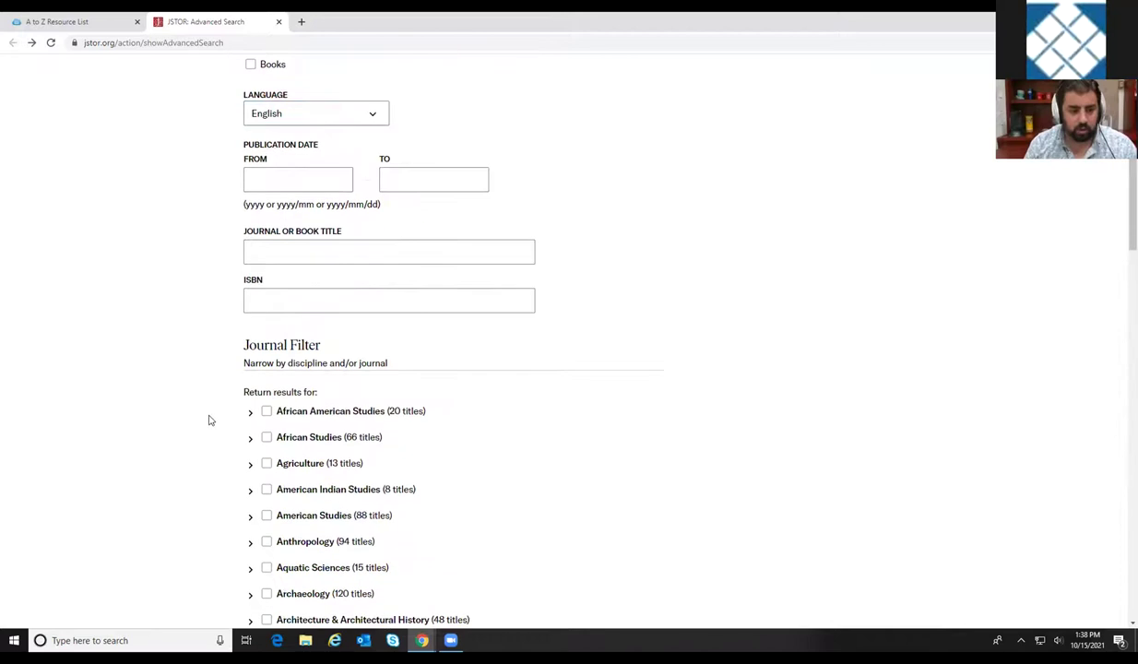
{"action": "scroll", "coordinate": [243, 422], "scroll_direction": "up", "scroll_amount": 5}
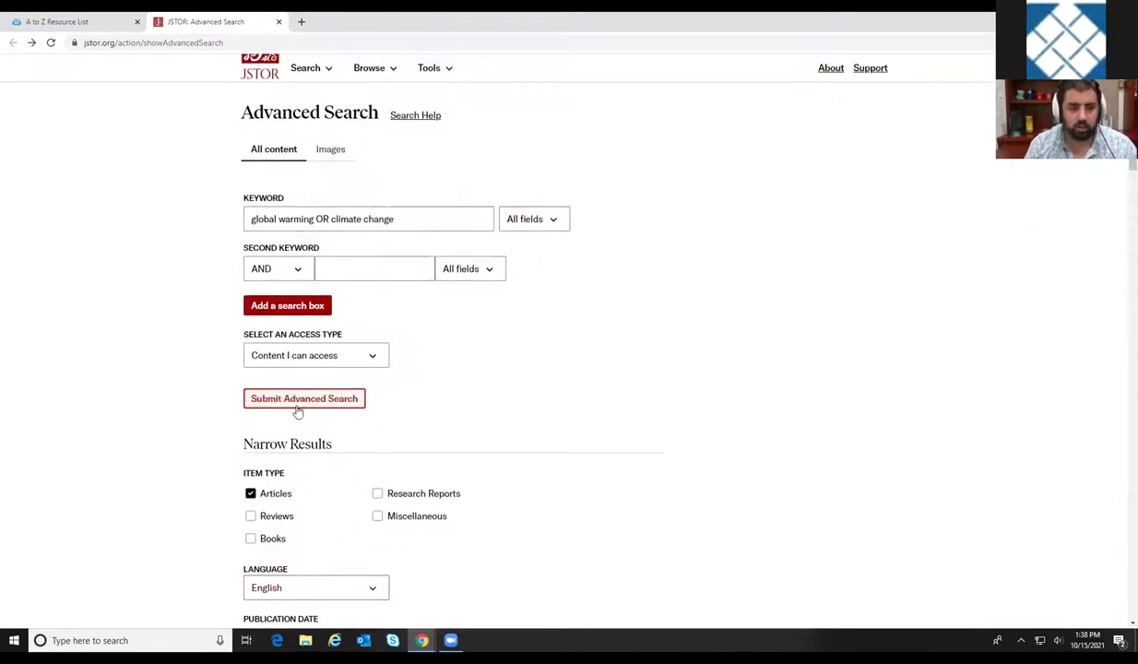
{"action": "left_click", "coordinate": [298, 402]}
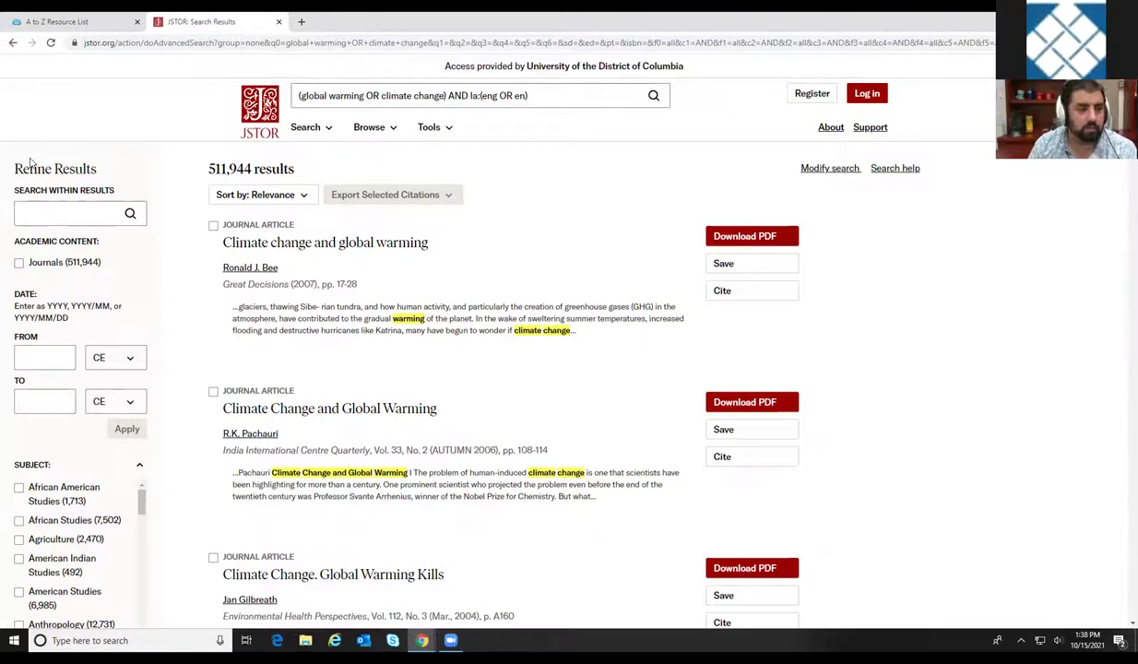
Restrict the search results to Journals and enter a date range from 2011 to 2021 in CE years.
{"action": "scroll", "coordinate": [83, 402], "scroll_direction": "down", "scroll_amount": 1}
{"action": "scroll", "coordinate": [86, 412], "scroll_direction": "down", "scroll_amount": 5}
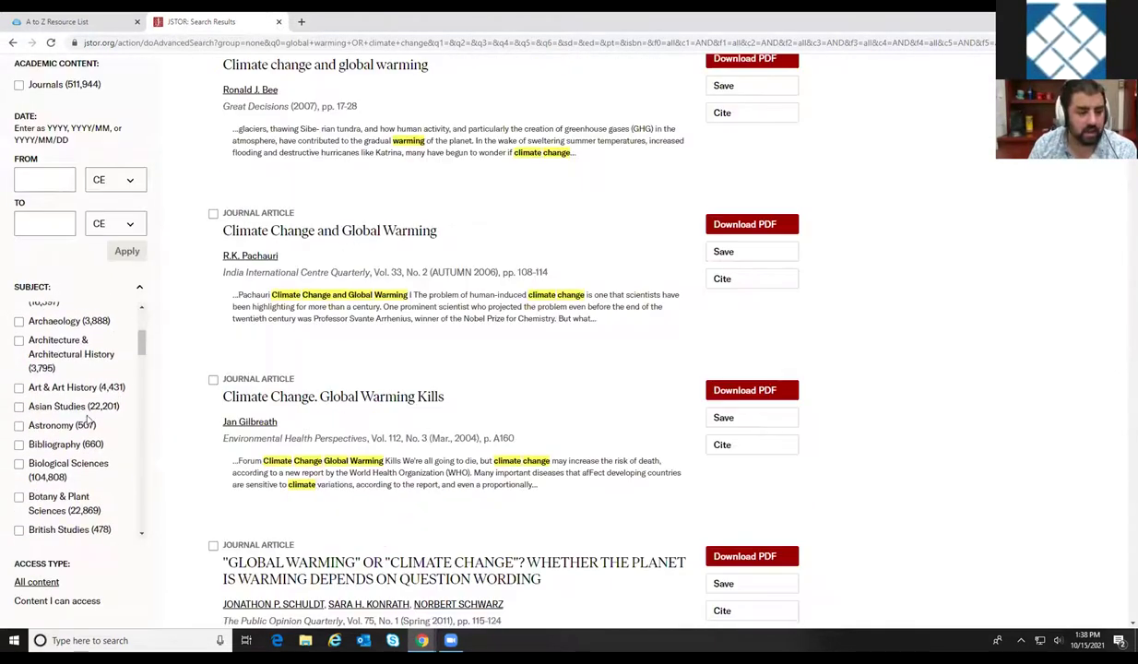
{"action": "scroll", "coordinate": [157, 415], "scroll_direction": "down", "scroll_amount": 3}
{"action": "scroll", "coordinate": [158, 420], "scroll_direction": "up", "scroll_amount": 5}
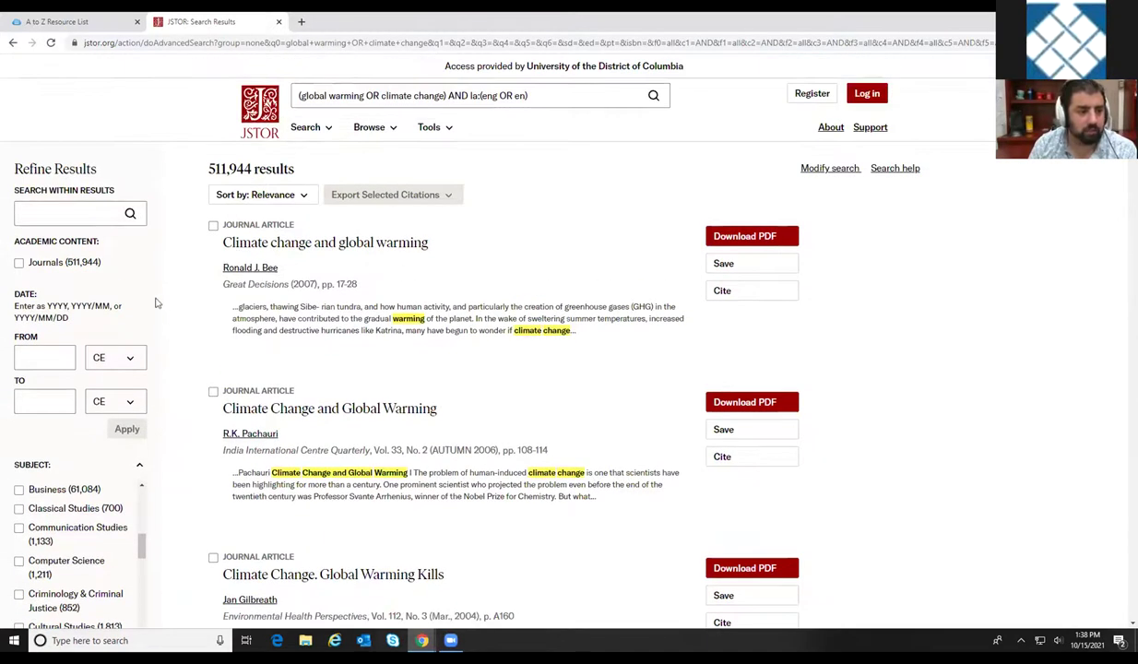
{"action": "left_click", "coordinate": [19, 264]}
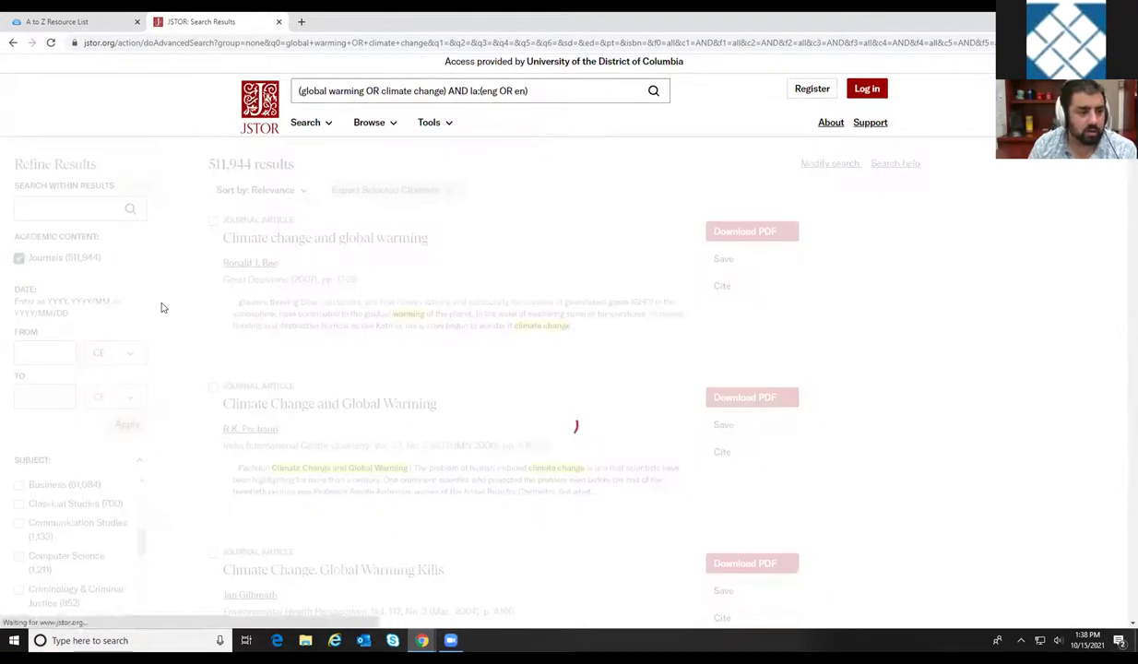
{"action": "left_click", "coordinate": [42, 360]}
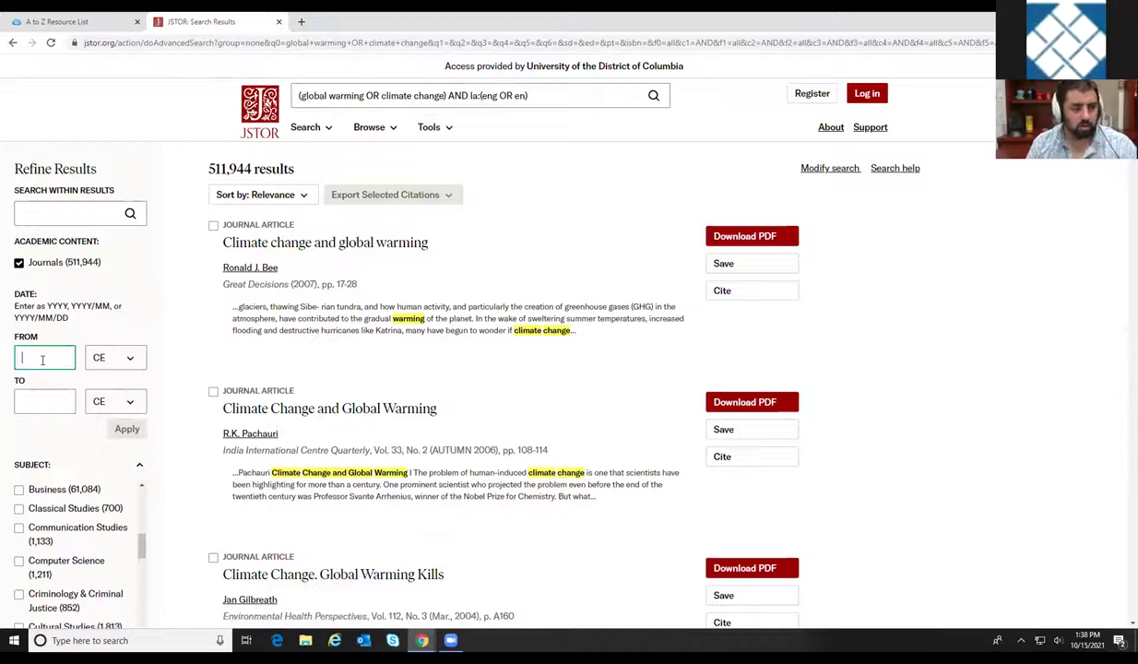
{"action": "type", "text": "2011"}
{"action": "key", "text": "Tab"}
{"action": "key", "text": "Tab"}
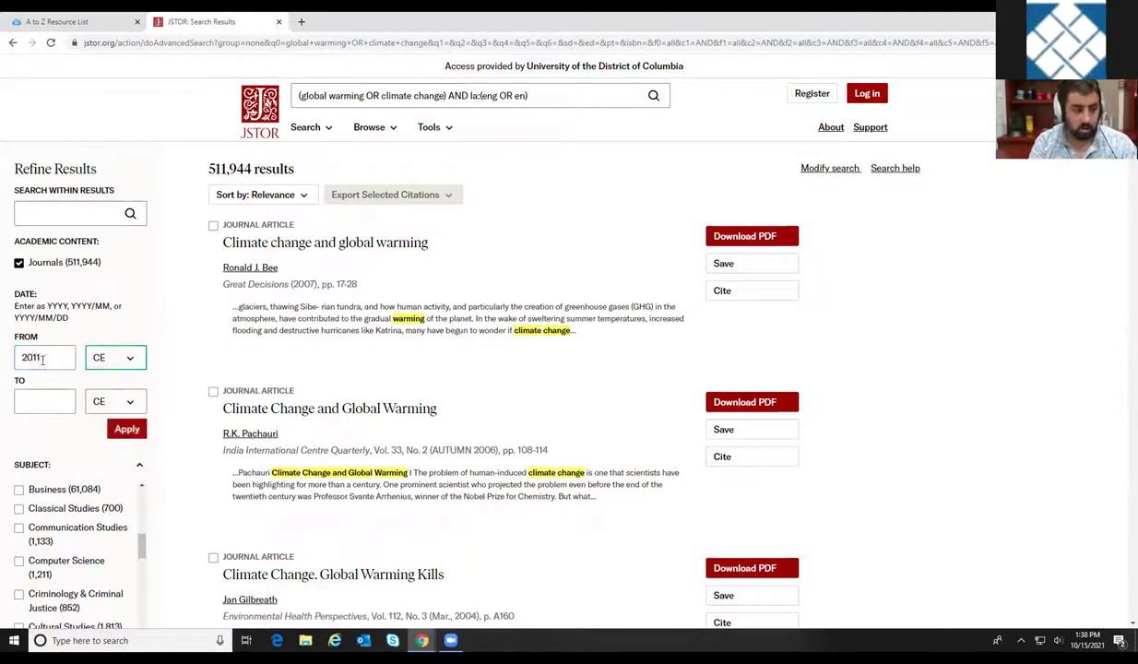
{"action": "type", "text": "2021"}
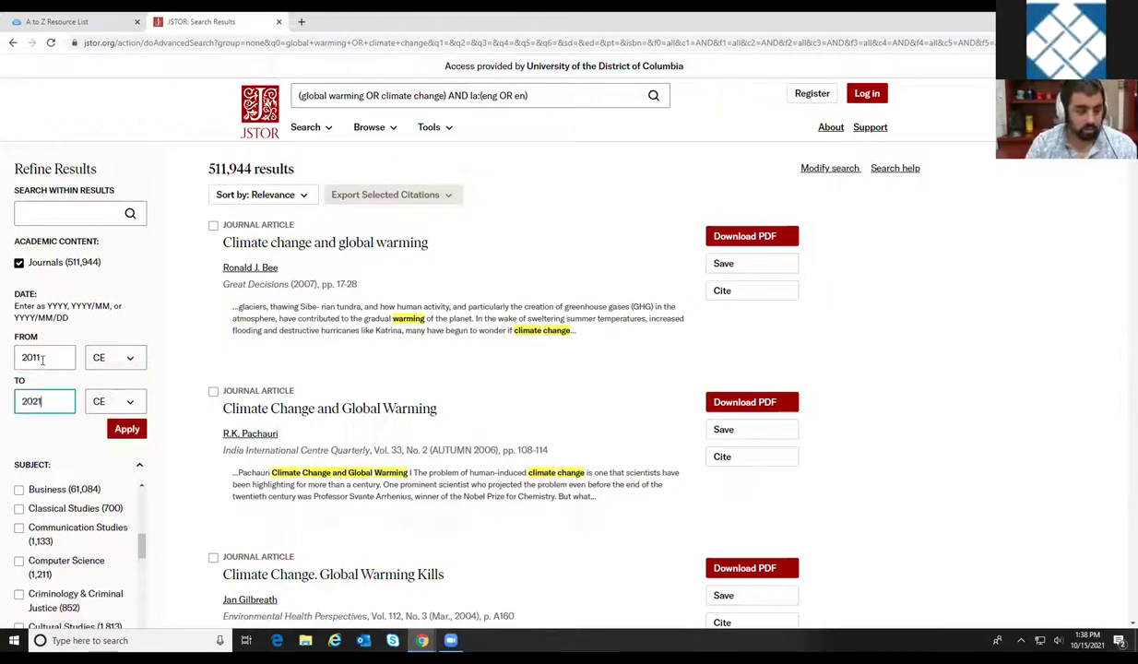
{"action": "left_click", "coordinate": [116, 358]}
{"action": "left_click", "coordinate": [132, 323]}
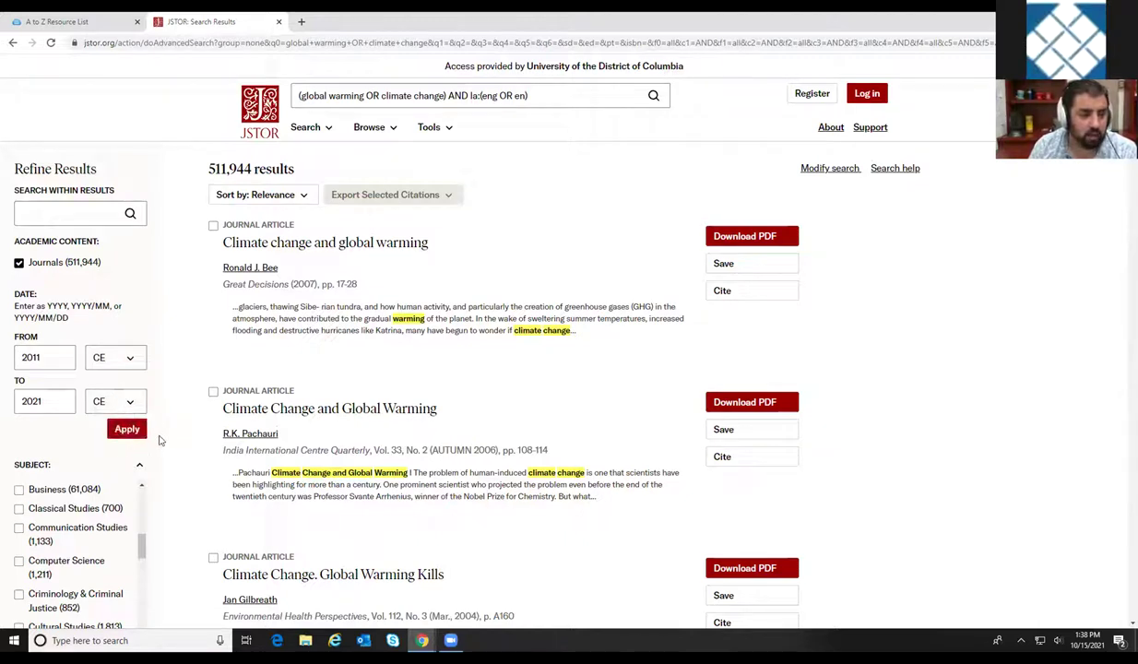
Filter the results by the African American Studies subject and apply the entered date range.
{"action": "left_click_drag", "start_coordinate": [143, 552], "coordinate": [141, 487]}
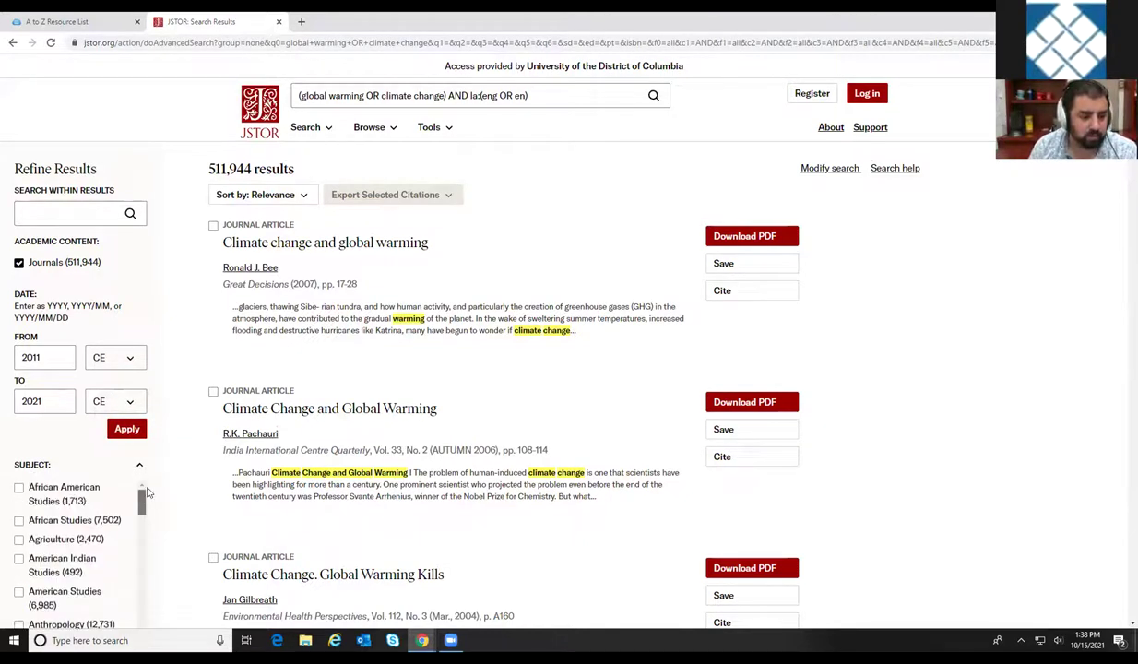
{"action": "left_click", "coordinate": [18, 485]}
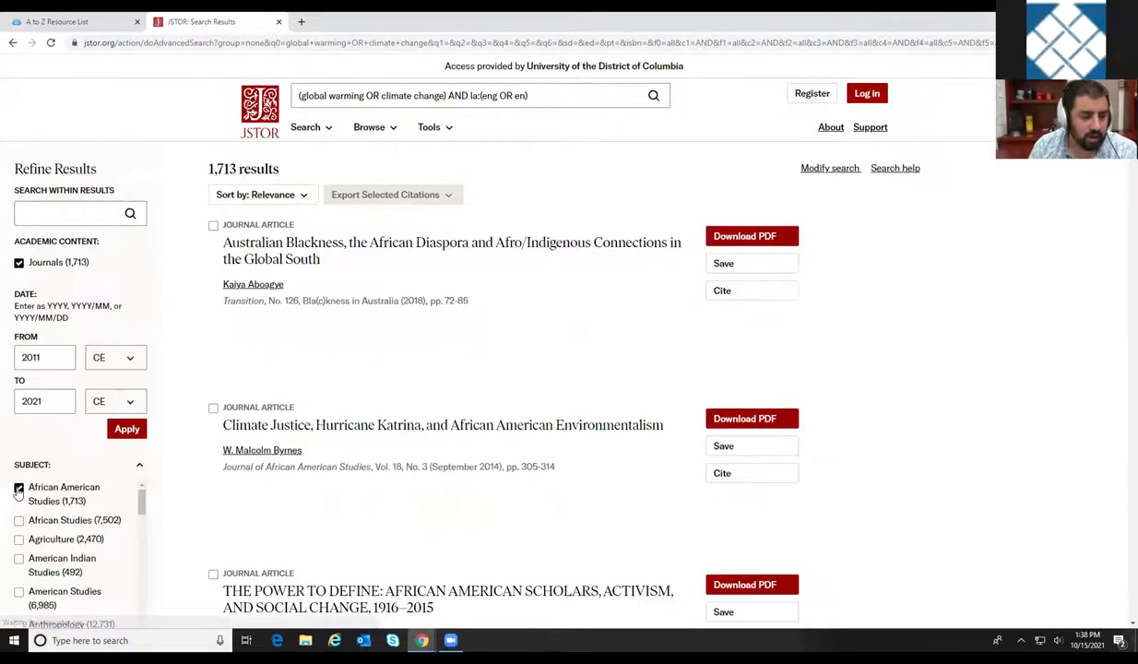
{"action": "left_click", "coordinate": [127, 430]}
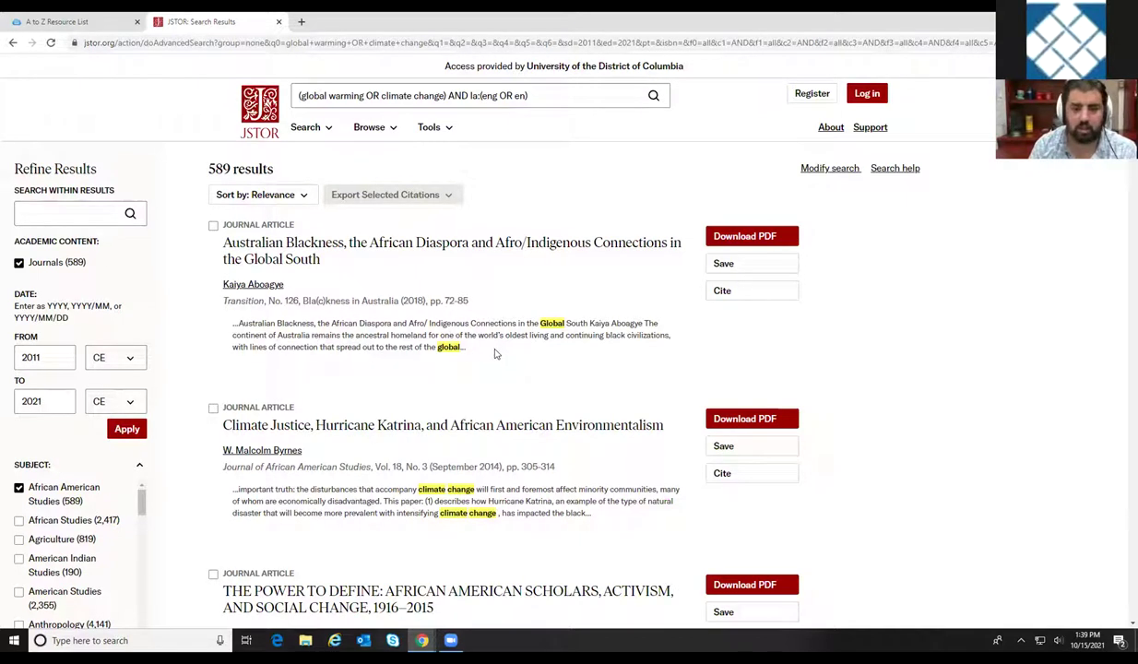
Open the article "Australian Blackness, the African Diaspora and Afro/Indigenous Connections in the Global South" and review its abstract and author information.
{"action": "left_click", "coordinate": [283, 259]}
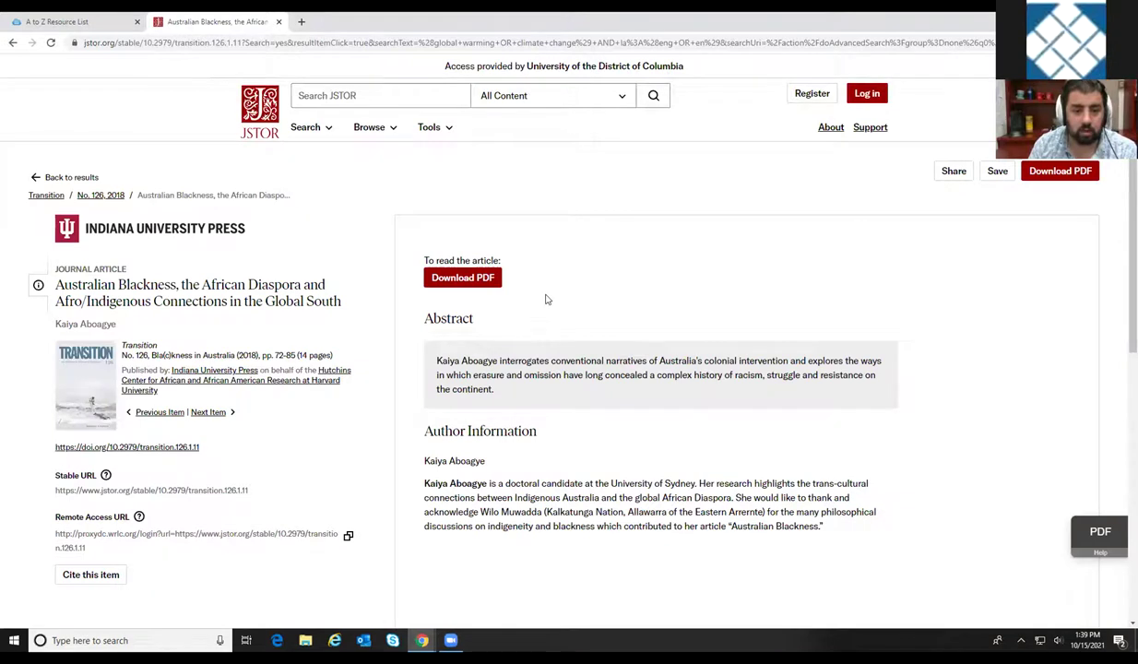
{"action": "scroll", "coordinate": [481, 297], "scroll_direction": "down", "scroll_amount": 2}
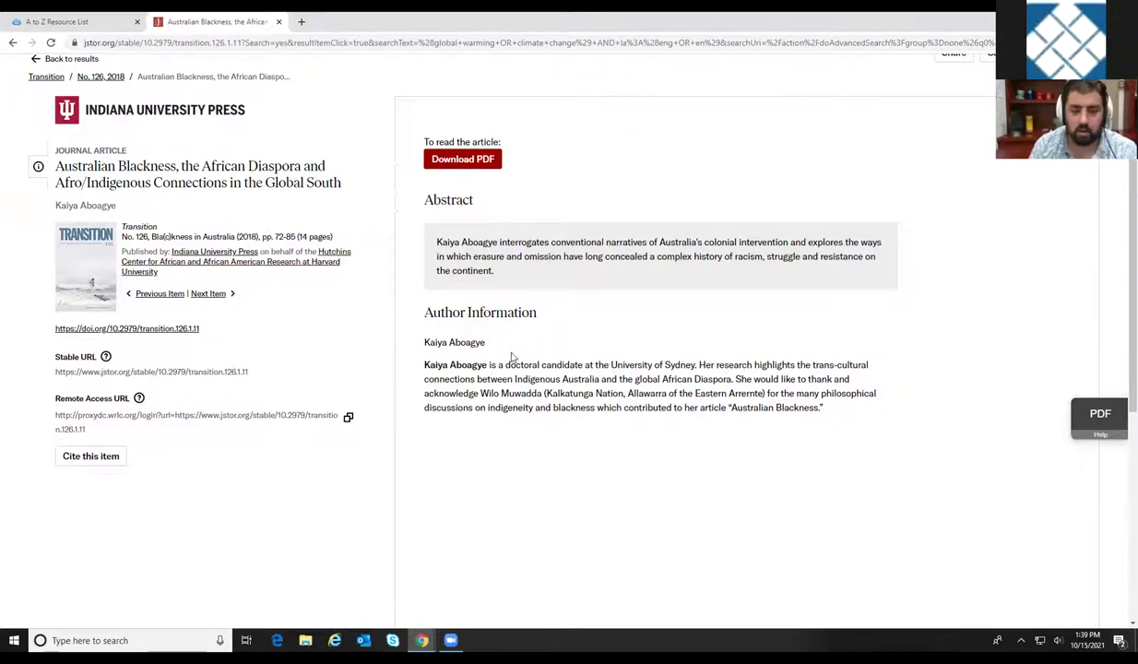
{"action": "scroll", "coordinate": [513, 357], "scroll_direction": "up", "scroll_amount": 3}
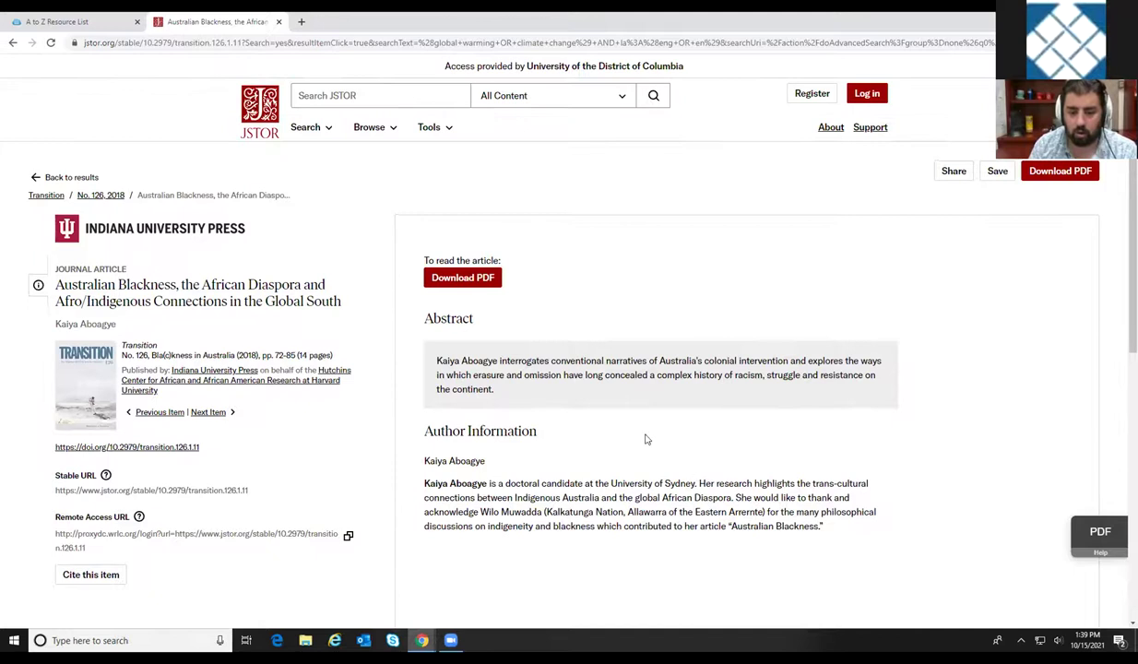
Download the article's PDF, accepting the terms and conditions, and skim through its first pages.
{"action": "left_click", "coordinate": [472, 282]}
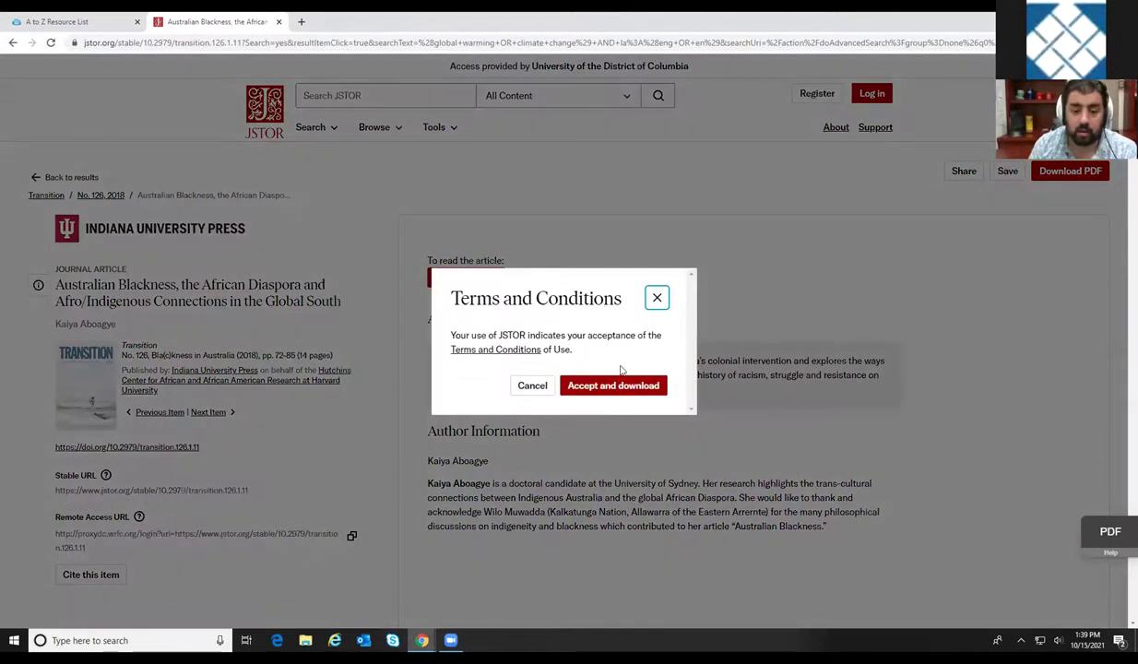
{"action": "left_click", "coordinate": [611, 386]}
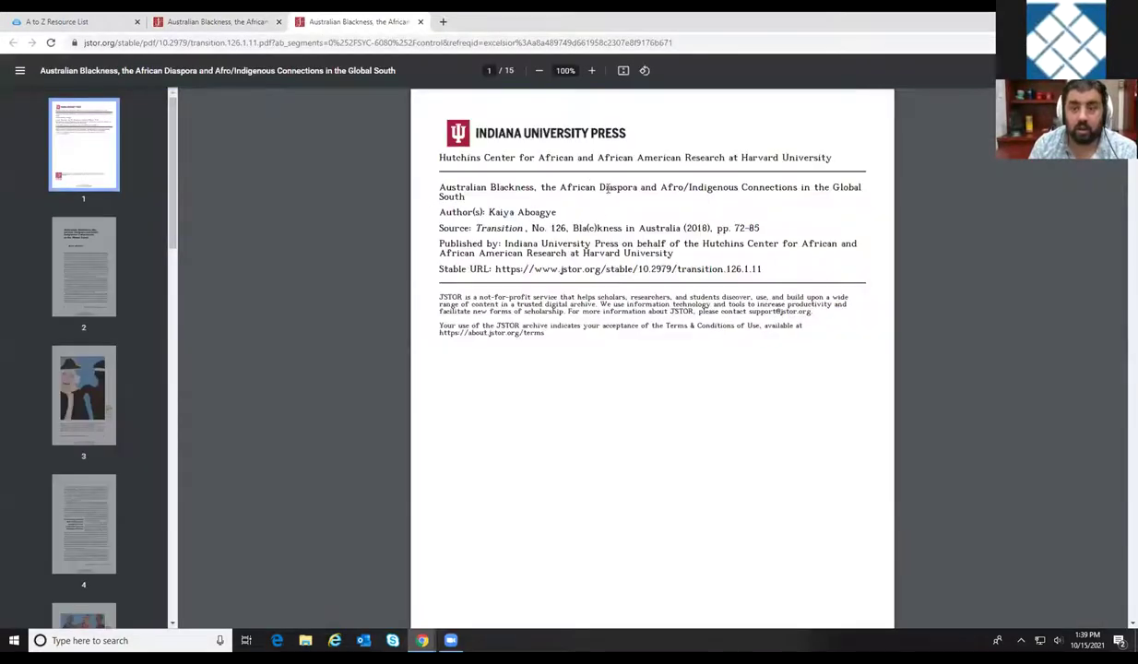
{"action": "scroll", "coordinate": [528, 297], "scroll_direction": "down", "scroll_amount": 10}
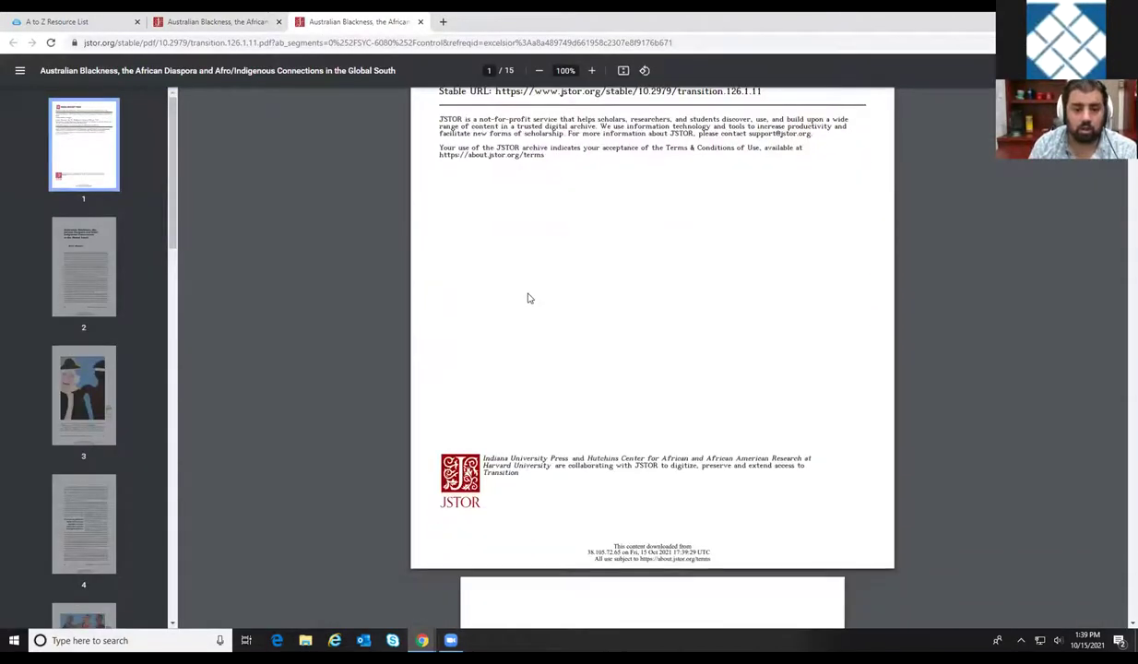
{"action": "scroll", "coordinate": [672, 351], "scroll_direction": "down", "scroll_amount": 6}
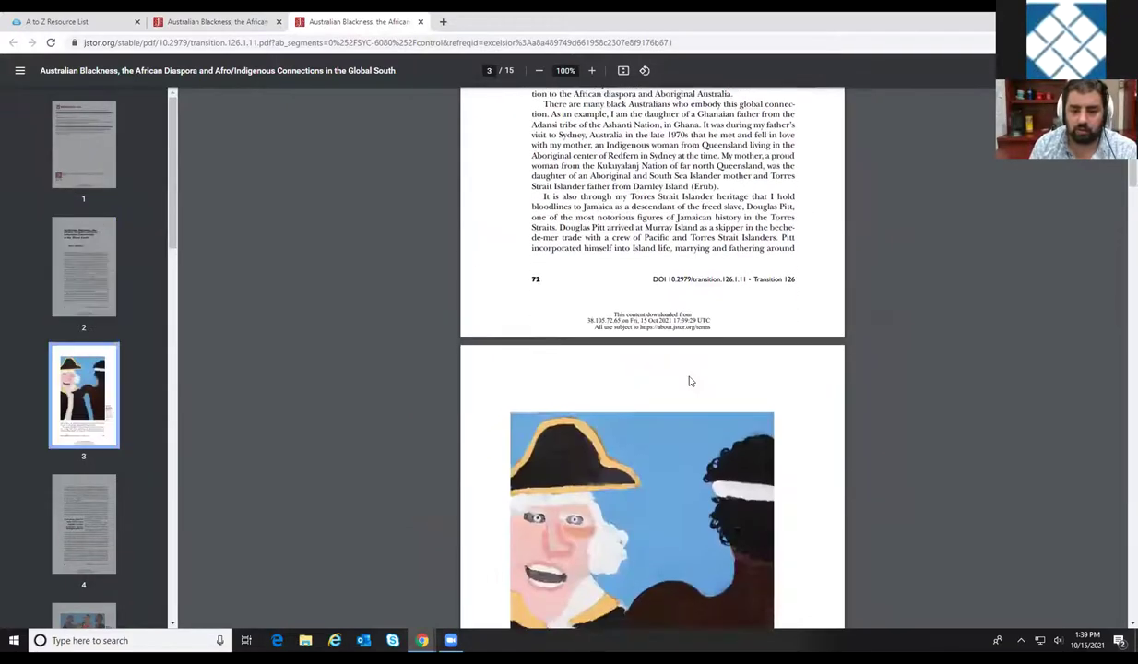
{"action": "scroll", "coordinate": [712, 377], "scroll_direction": "down", "scroll_amount": 6}
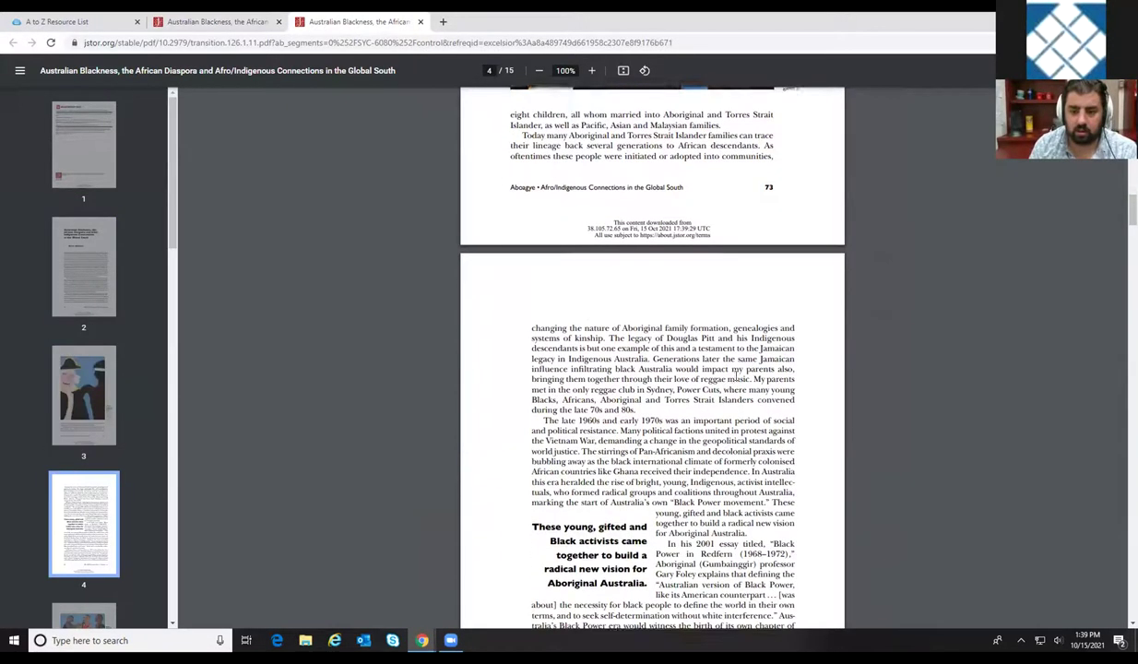
{"action": "scroll", "coordinate": [978, 169], "scroll_direction": "up", "scroll_amount": 6}
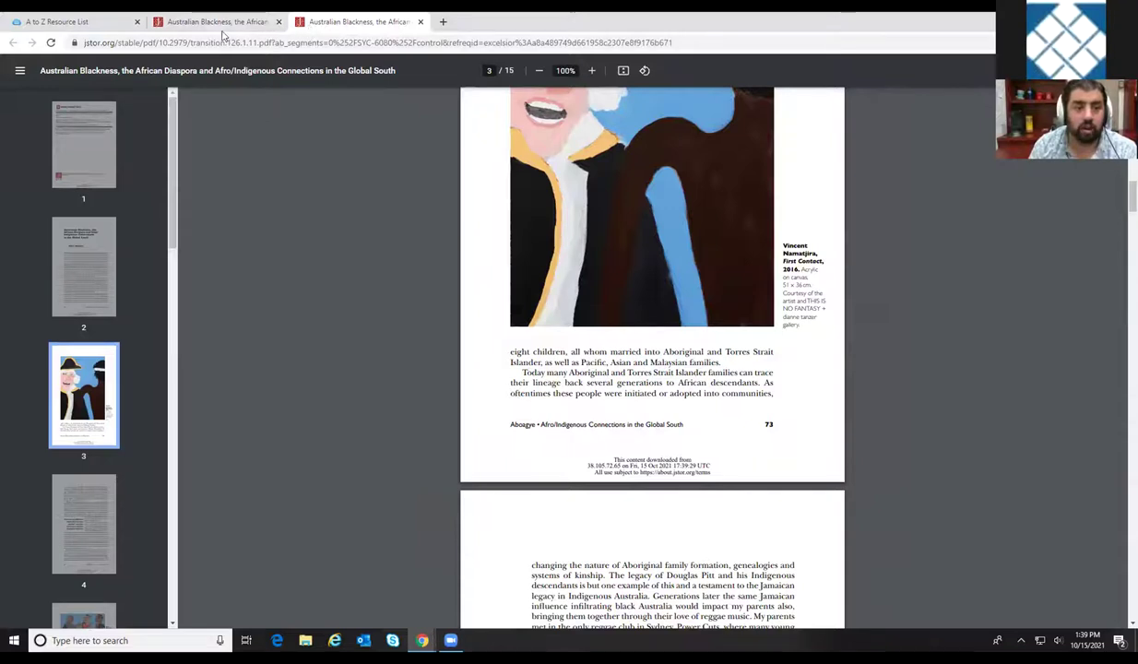
Close both JSTOR article tabs and open Opposing Viewpoints In Context from the popular databases in the A to Z Resource List.
{"action": "left_click", "coordinate": [277, 23]}
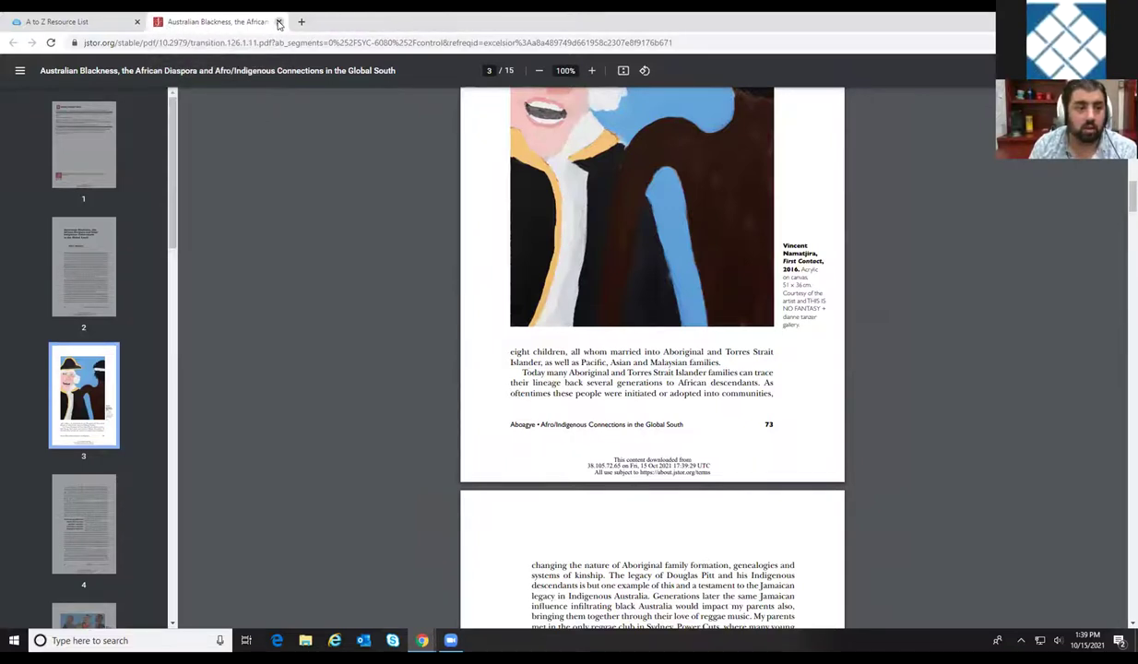
{"action": "left_click", "coordinate": [278, 22]}
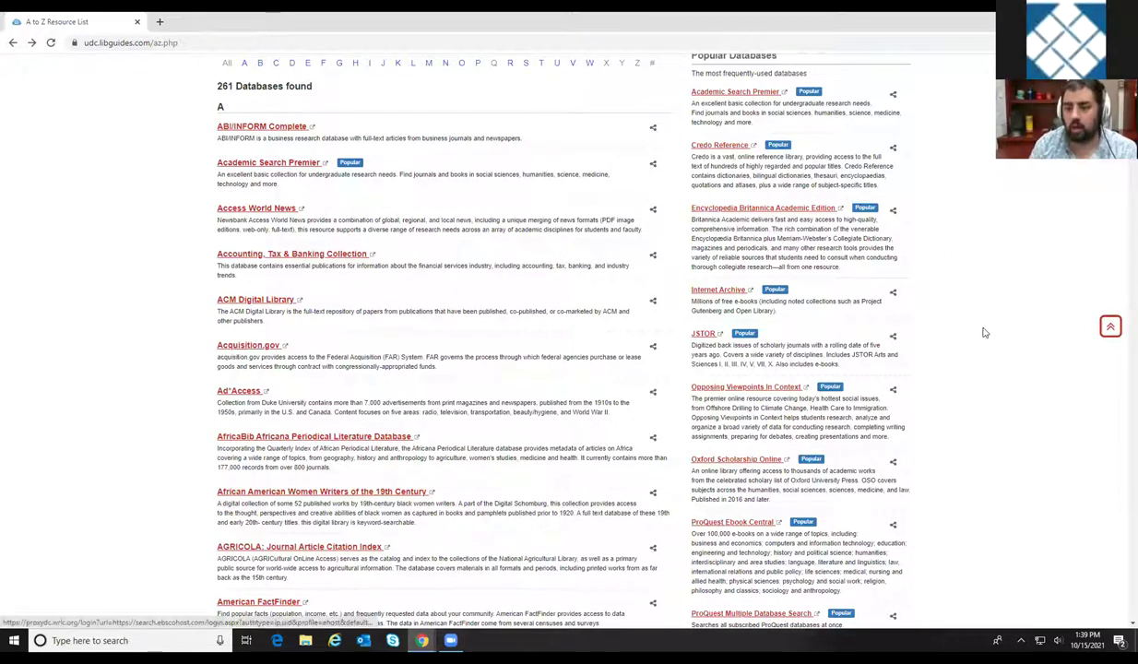
{"action": "scroll", "coordinate": [973, 349], "scroll_direction": "down", "scroll_amount": 1}
{"action": "scroll", "coordinate": [973, 349], "scroll_direction": "down", "scroll_amount": 1}
{"action": "scroll", "coordinate": [967, 354], "scroll_direction": "up", "scroll_amount": 1}
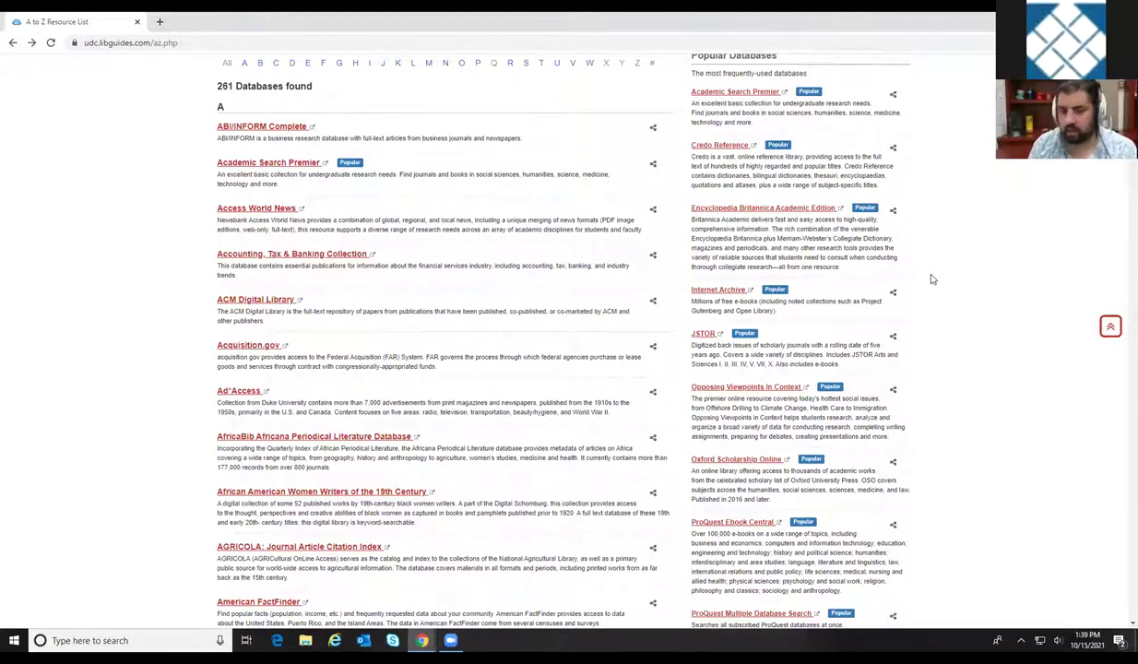
{"action": "scroll", "coordinate": [933, 279], "scroll_direction": "down", "scroll_amount": 1}
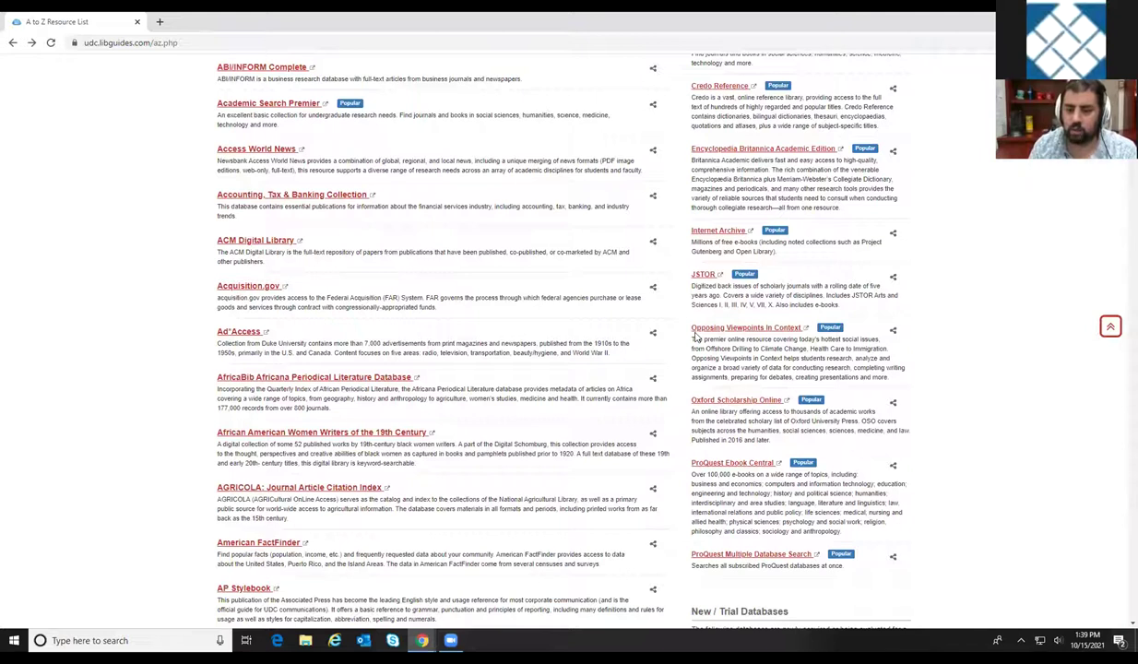
{"action": "left_click", "coordinate": [753, 329]}
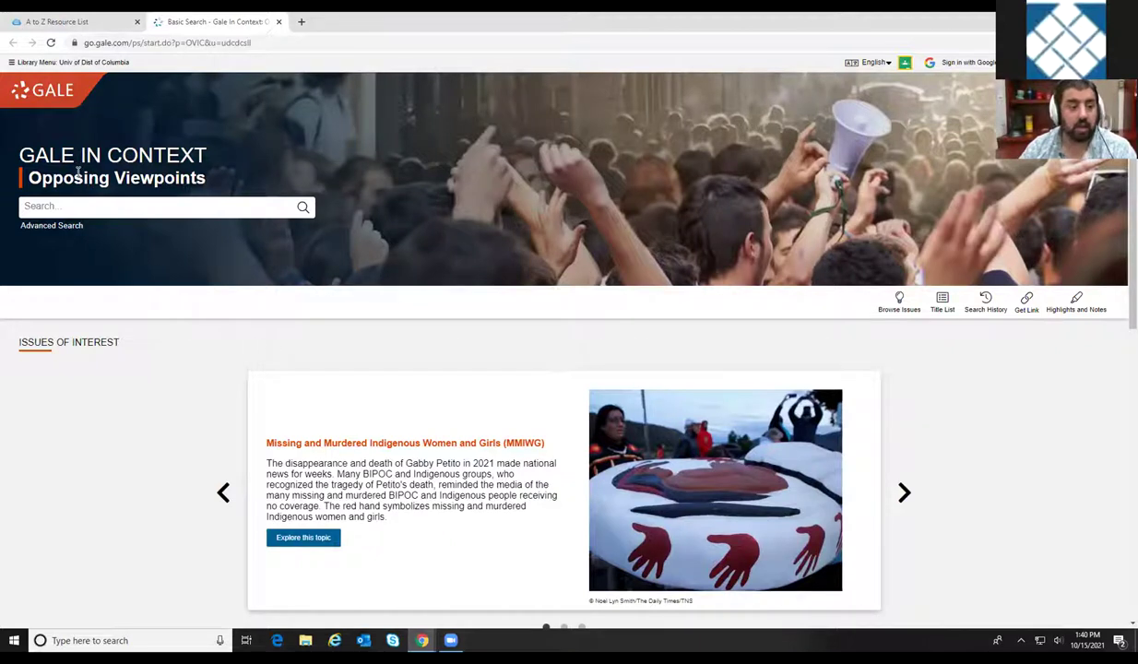
Browse the Energy and Environmentalism issues and open the Global Warming and Climate Change topic.
{"action": "scroll", "coordinate": [190, 392], "scroll_direction": "down", "scroll_amount": 3}
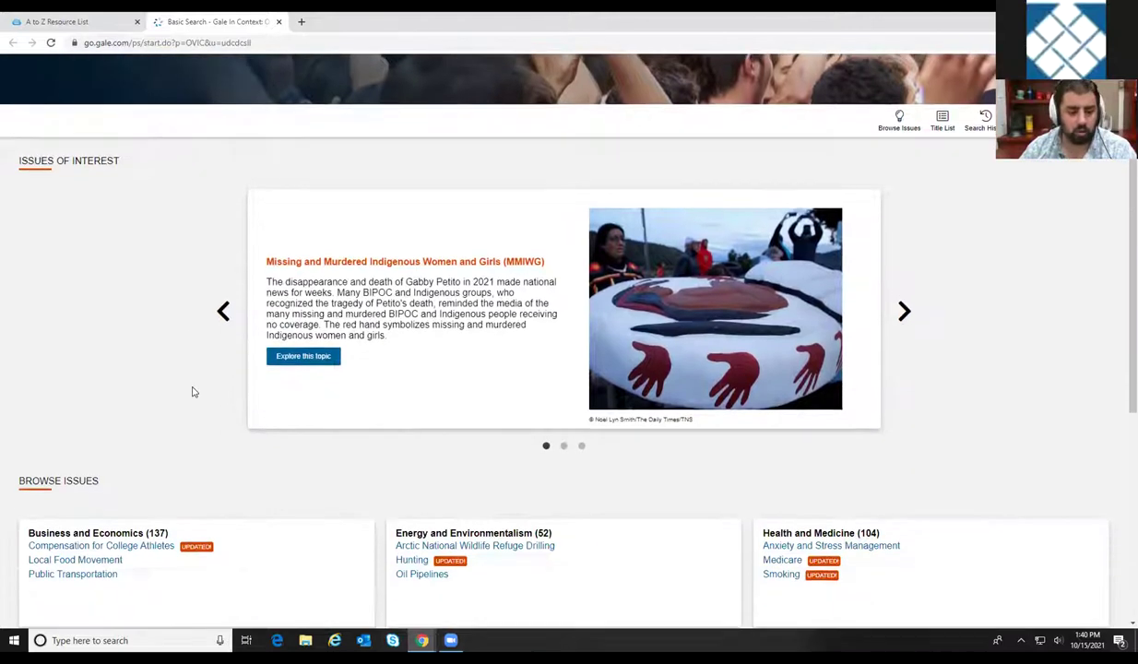
{"action": "scroll", "coordinate": [310, 359], "scroll_direction": "down", "scroll_amount": 2}
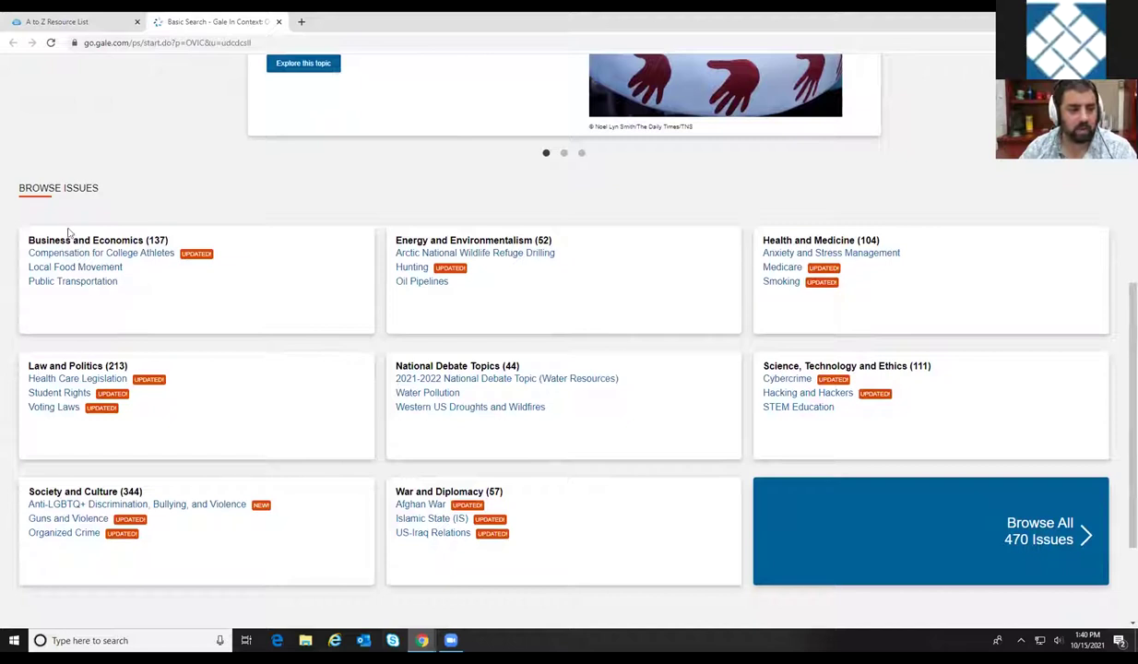
{"action": "scroll", "coordinate": [323, 340], "scroll_direction": "down", "scroll_amount": 1}
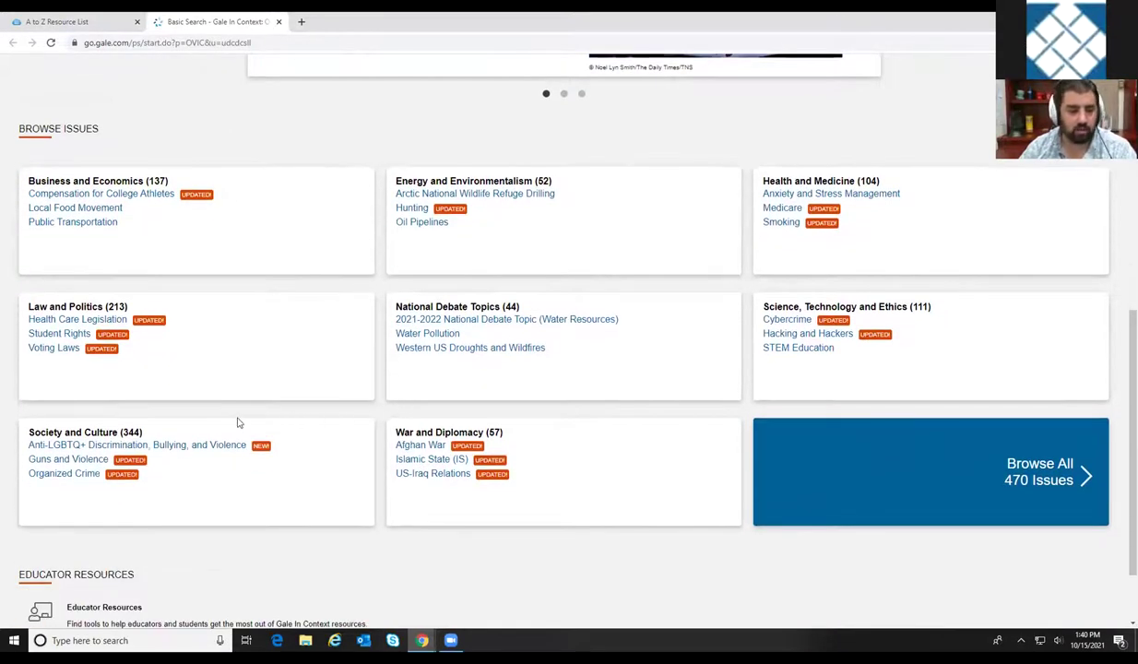
{"action": "scroll", "coordinate": [232, 407], "scroll_direction": "up", "scroll_amount": 1}
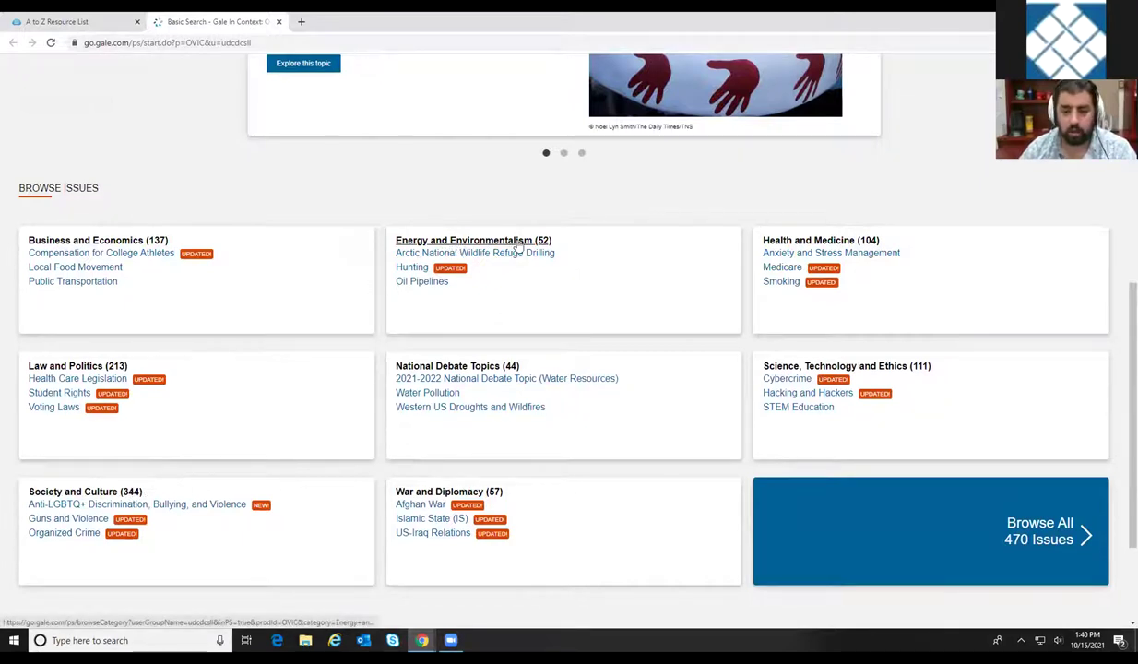
{"action": "left_click", "coordinate": [454, 244]}
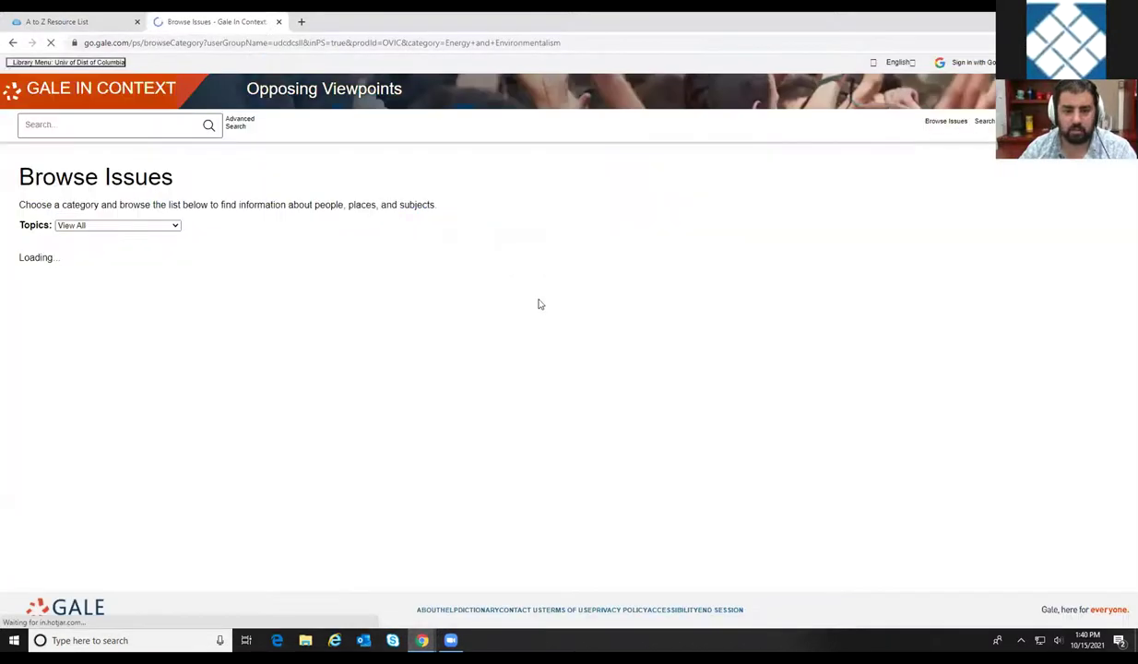
{"action": "scroll", "coordinate": [272, 338], "scroll_direction": "down", "scroll_amount": 1}
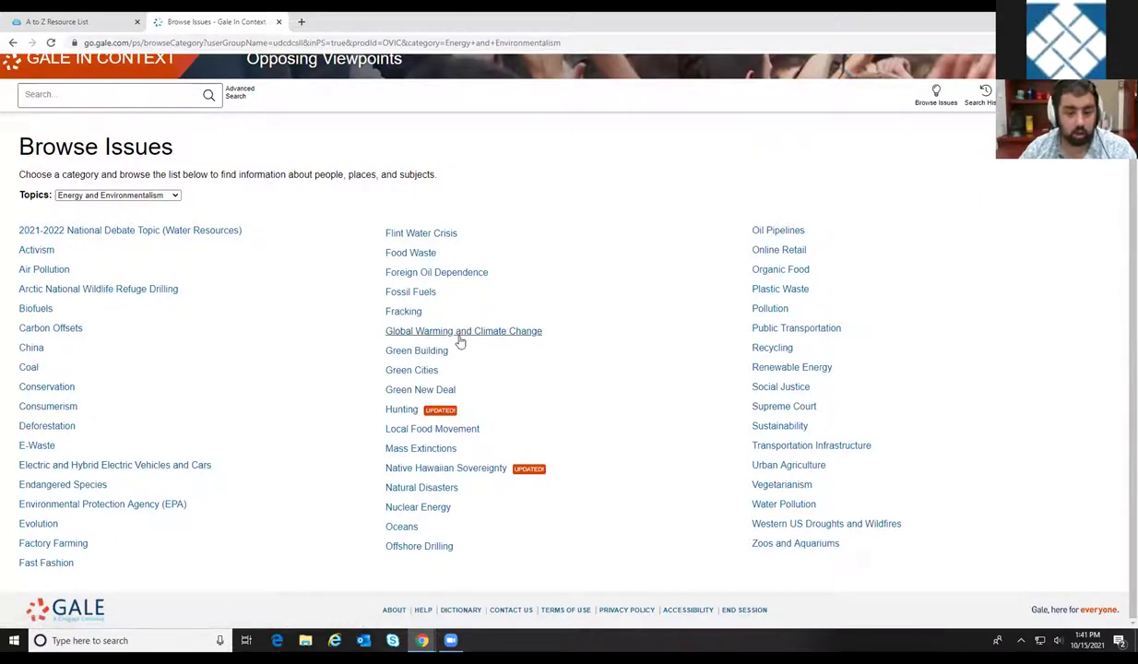
{"action": "left_click", "coordinate": [417, 331]}
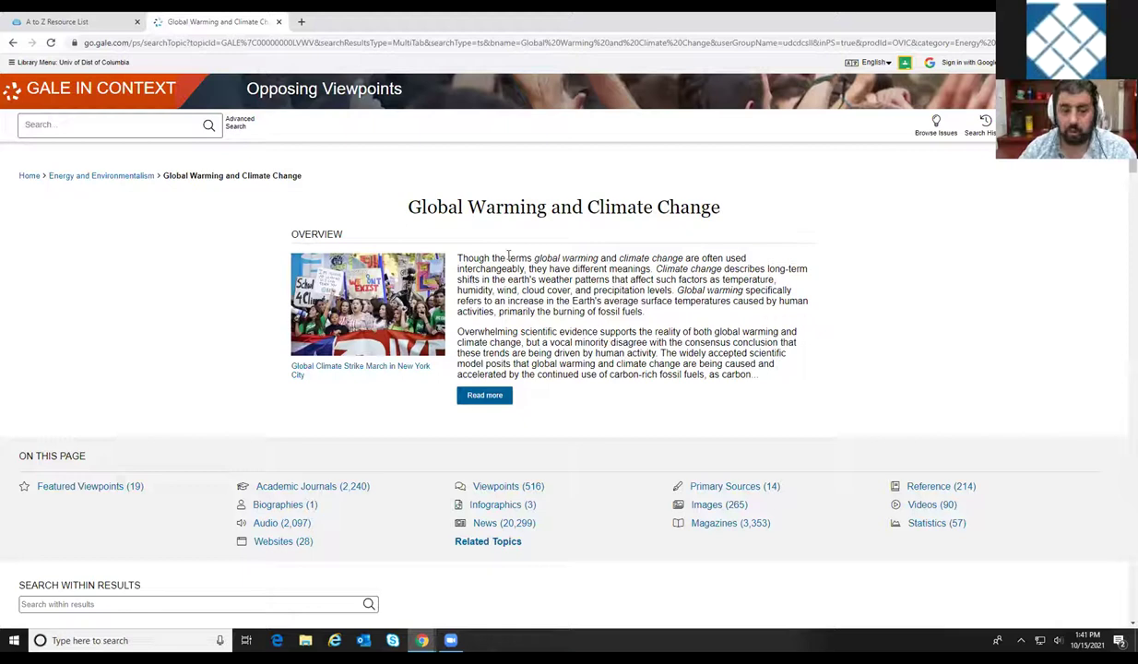
Open the full Global Warming and Climate Change overview and skim it through to the source citation and Climate Activism section.
{"action": "left_click", "coordinate": [469, 394]}
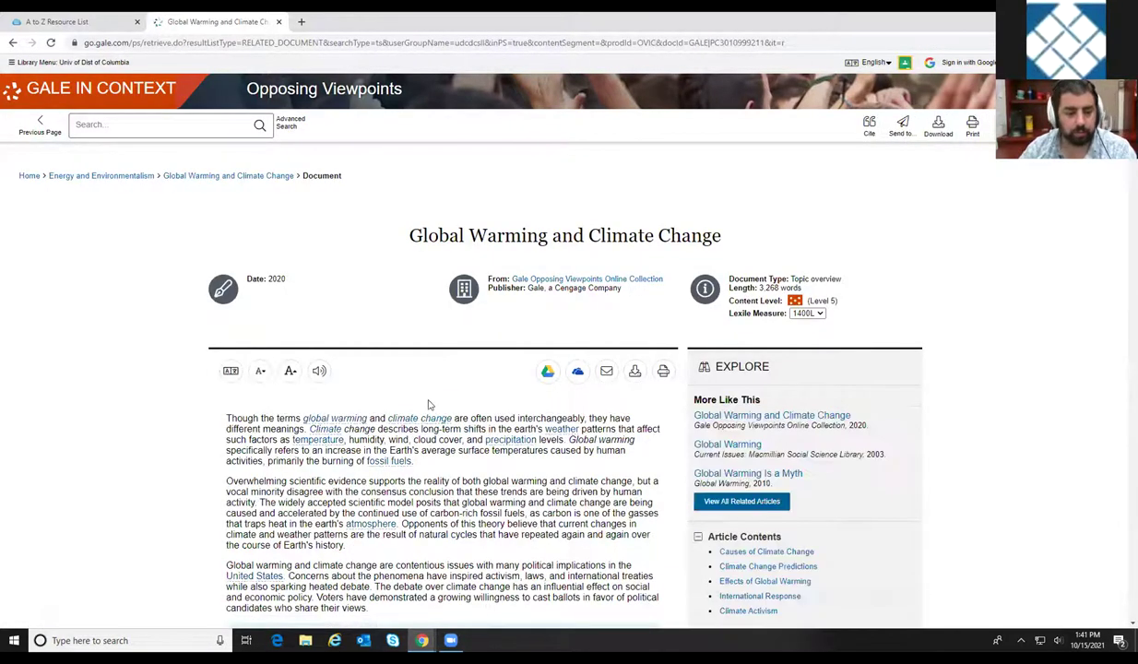
{"action": "scroll", "coordinate": [477, 392], "scroll_direction": "down", "scroll_amount": 3}
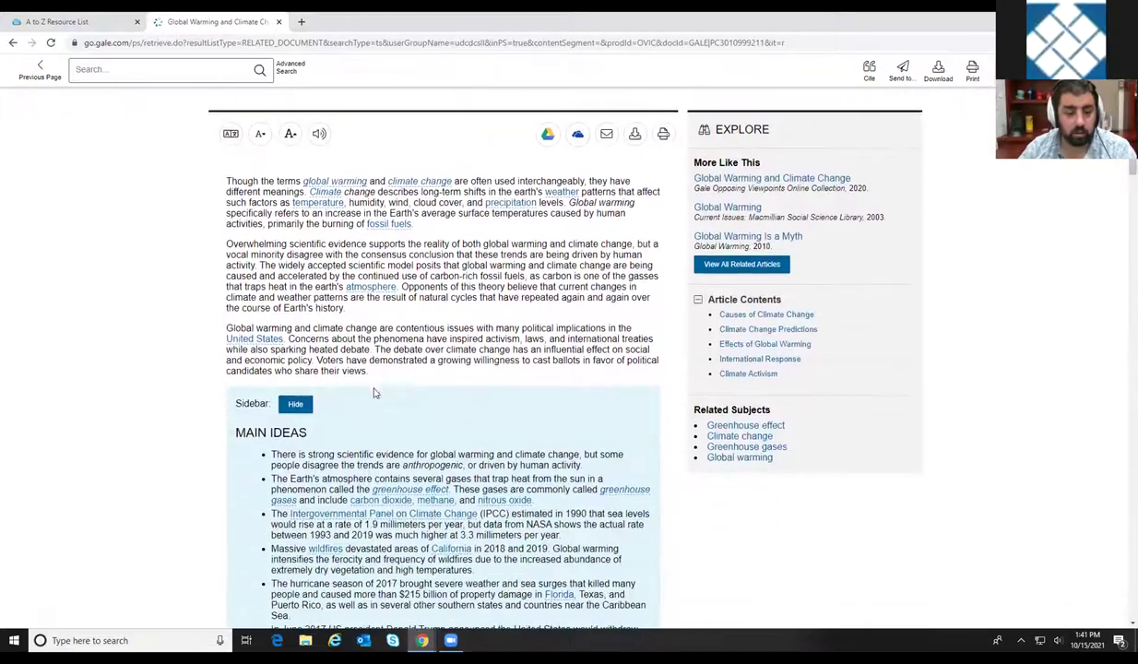
{"action": "scroll", "coordinate": [405, 321], "scroll_direction": "down", "scroll_amount": 10}
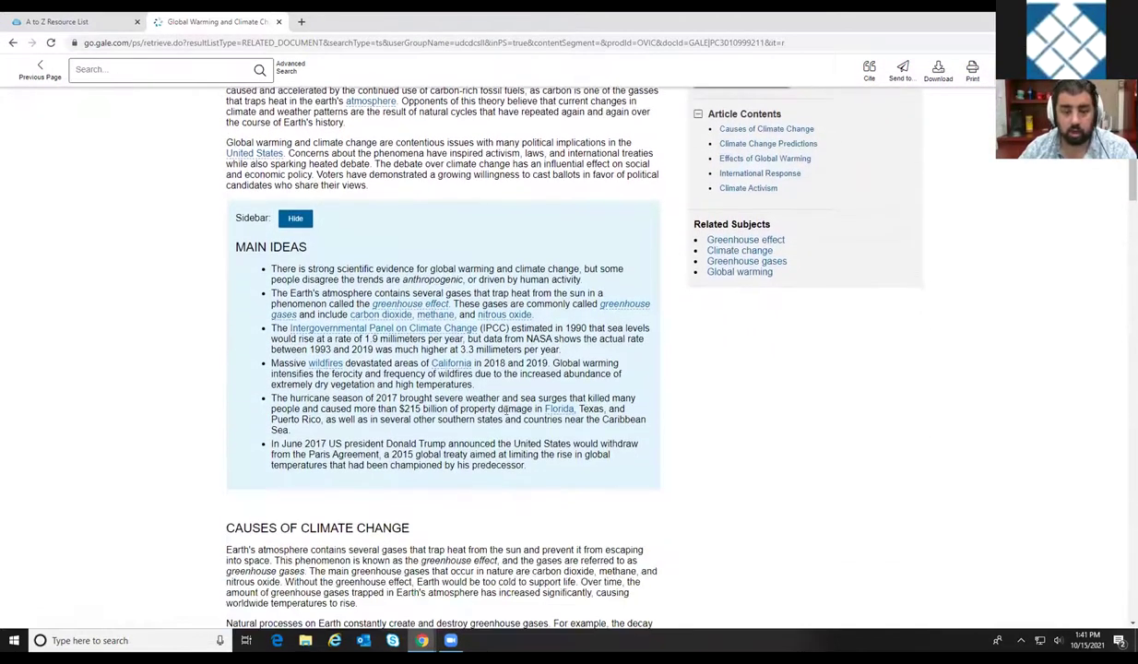
{"action": "scroll", "coordinate": [508, 453], "scroll_direction": "down", "scroll_amount": 12}
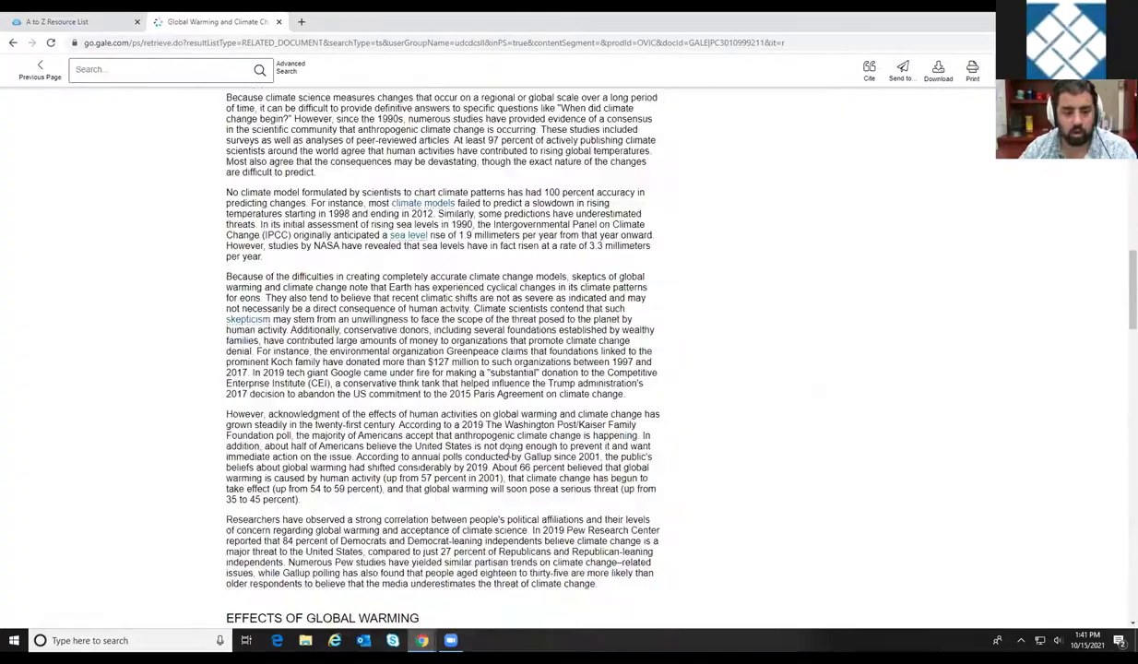
{"action": "scroll", "coordinate": [508, 454], "scroll_direction": "down", "scroll_amount": 14}
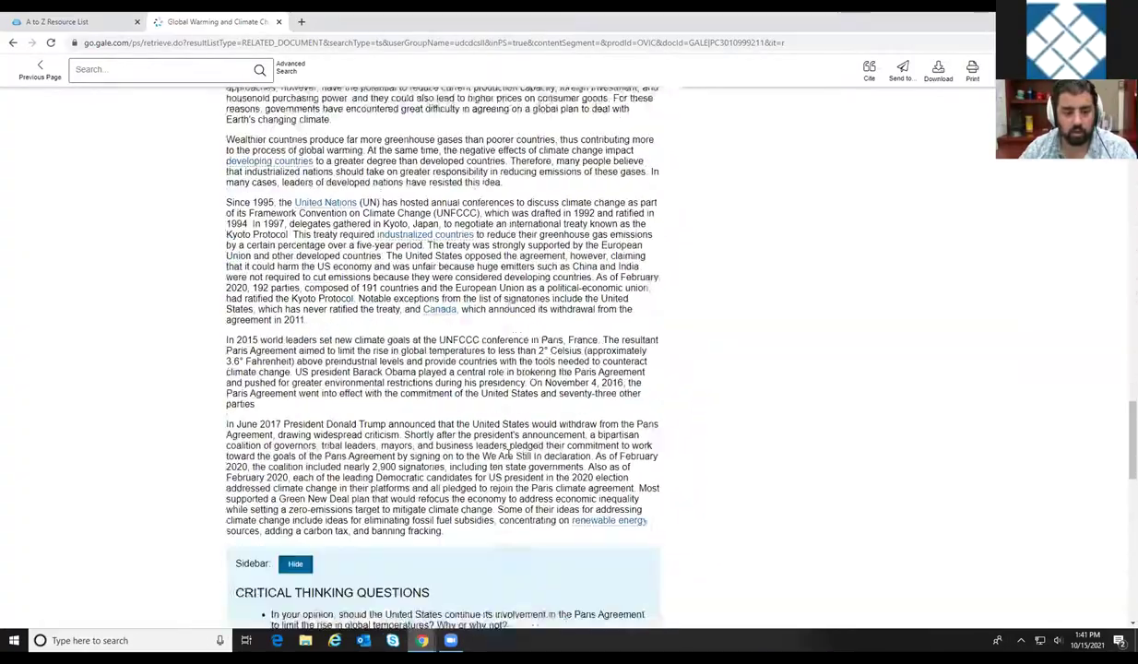
{"action": "scroll", "coordinate": [477, 362], "scroll_direction": "down", "scroll_amount": 10}
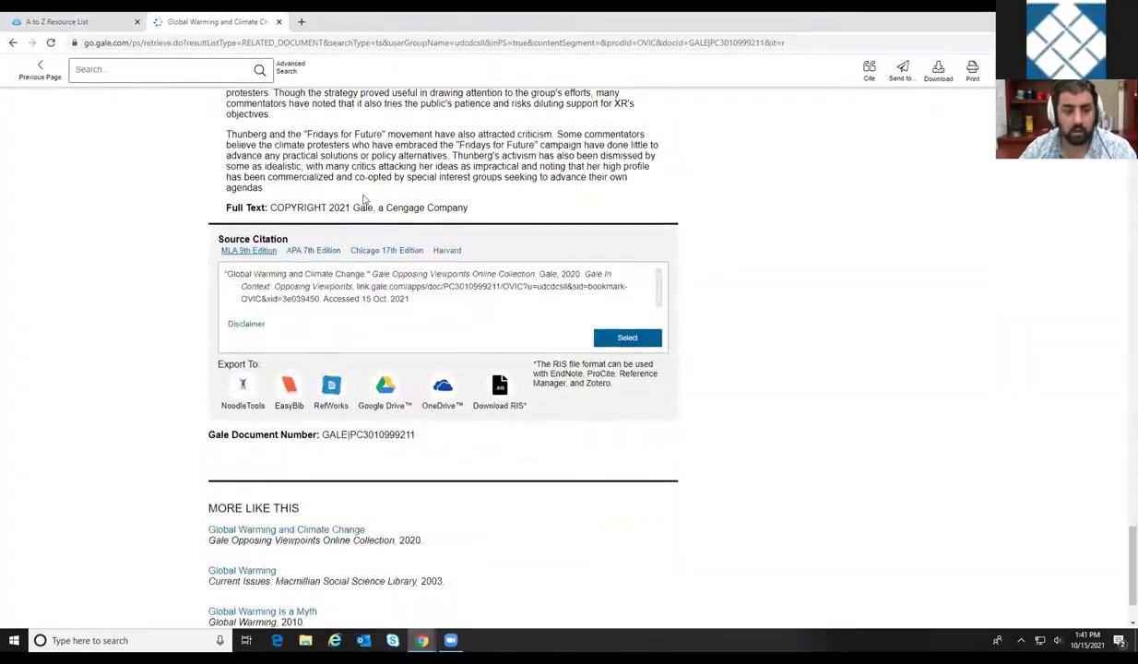
{"action": "scroll", "coordinate": [529, 263], "scroll_direction": "up", "scroll_amount": 2}
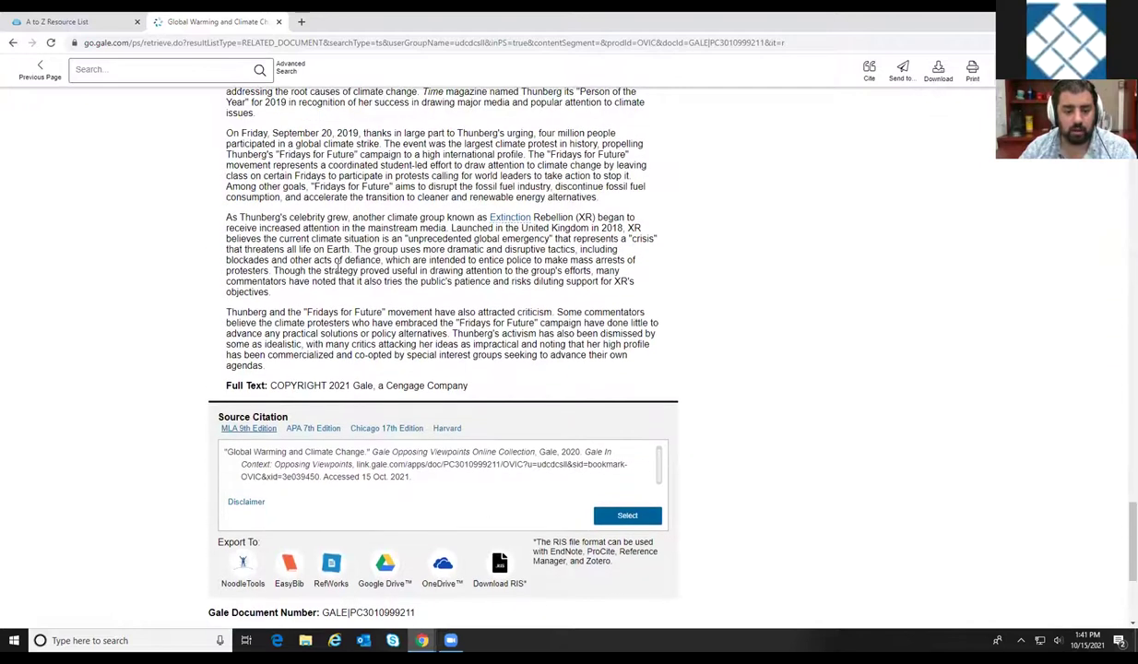
{"action": "scroll", "coordinate": [448, 251], "scroll_direction": "up", "scroll_amount": 2}
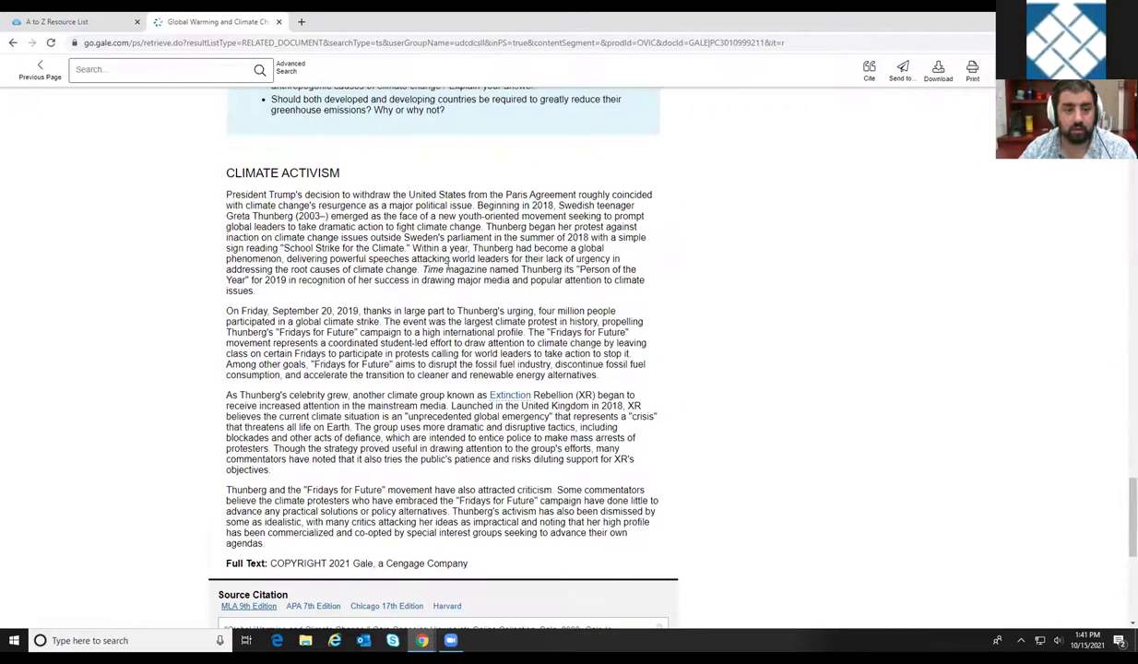
Return to the Global Warming and Climate Change topic page and review its Featured Viewpoints and Viewpoints articles.
{"action": "left_click", "coordinate": [13, 45]}
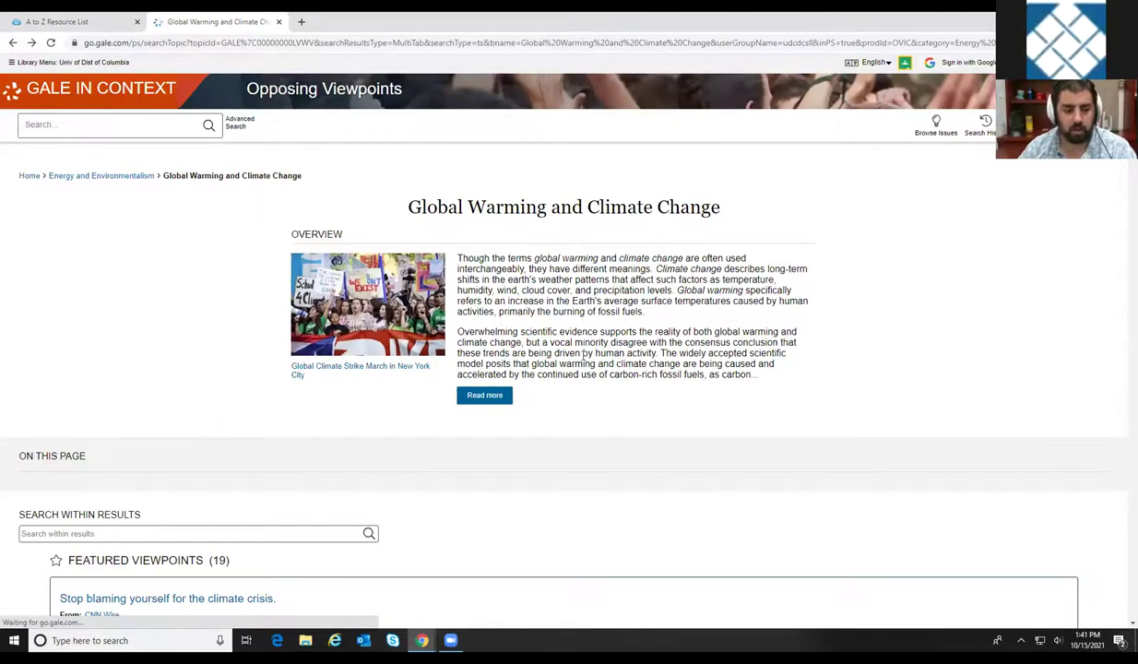
{"action": "scroll", "coordinate": [446, 335], "scroll_direction": "down", "scroll_amount": 2}
{"action": "scroll", "coordinate": [503, 292], "scroll_direction": "down", "scroll_amount": 1}
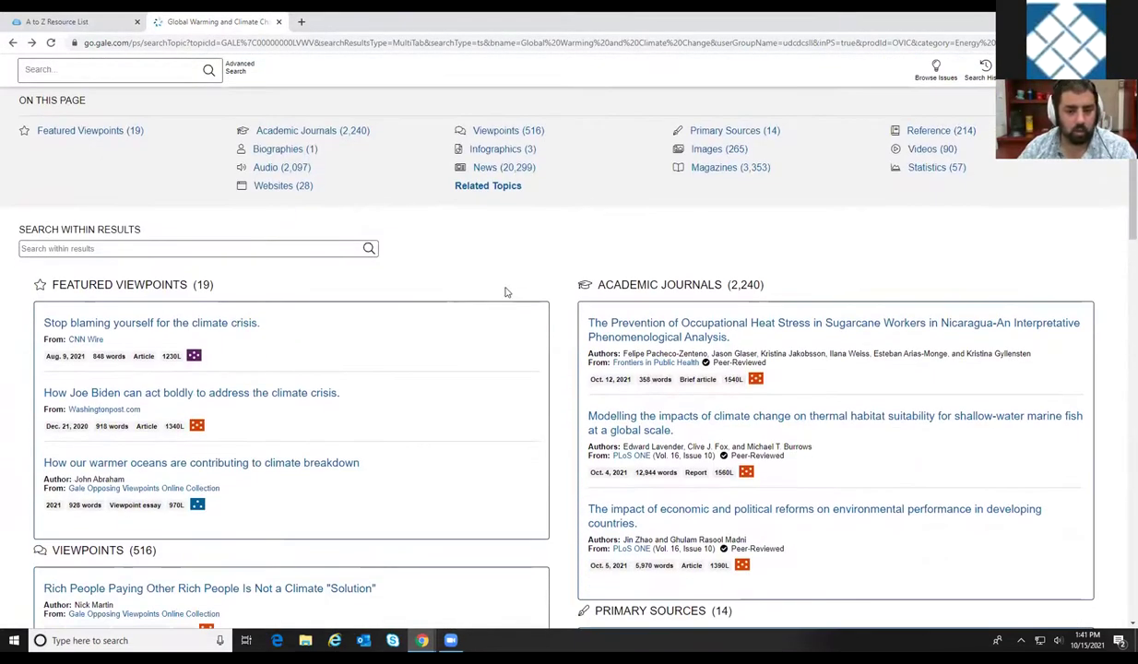
{"action": "scroll", "coordinate": [535, 312], "scroll_direction": "down", "scroll_amount": 1}
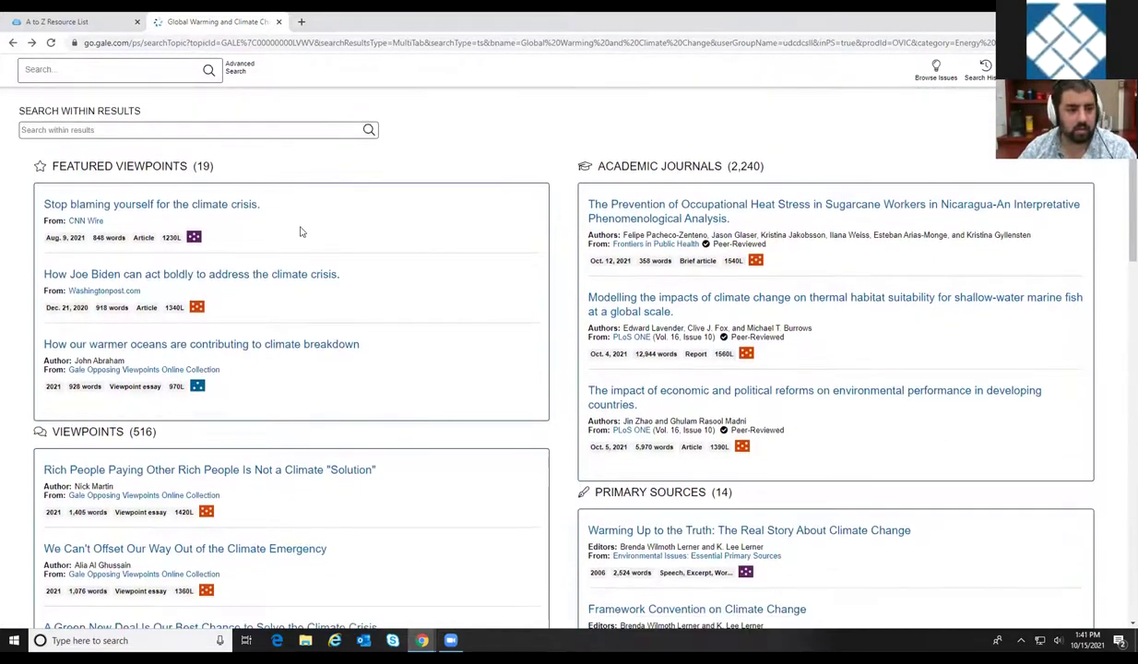
{"action": "scroll", "coordinate": [230, 212], "scroll_direction": "up", "scroll_amount": 1}
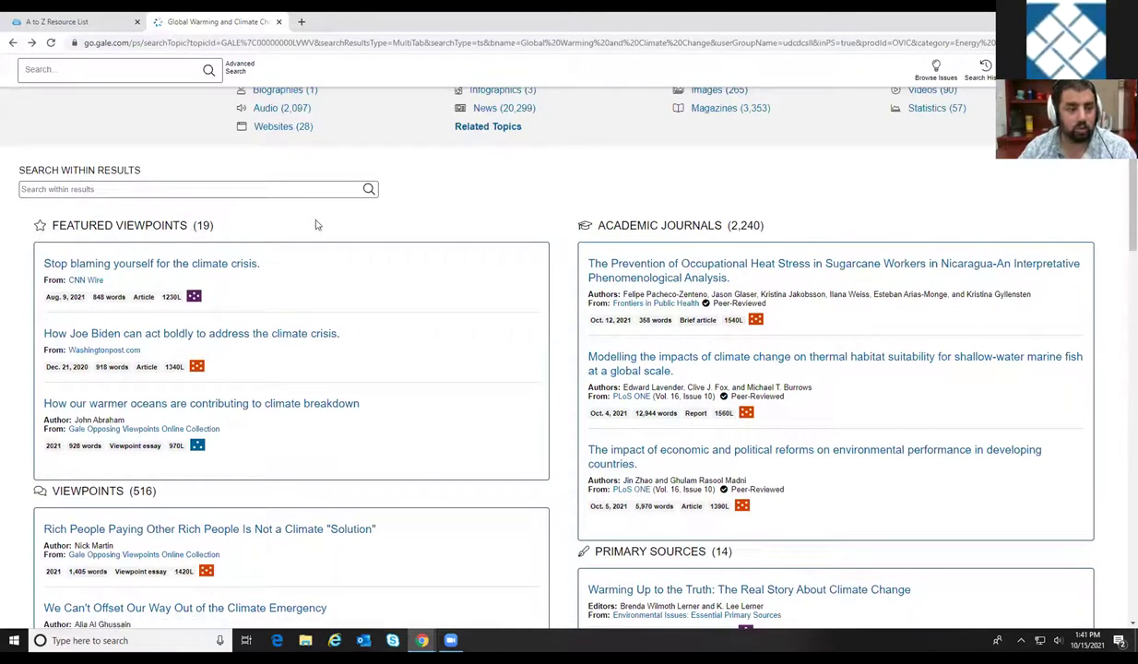
{"action": "scroll", "coordinate": [317, 227], "scroll_direction": "down", "scroll_amount": 1}
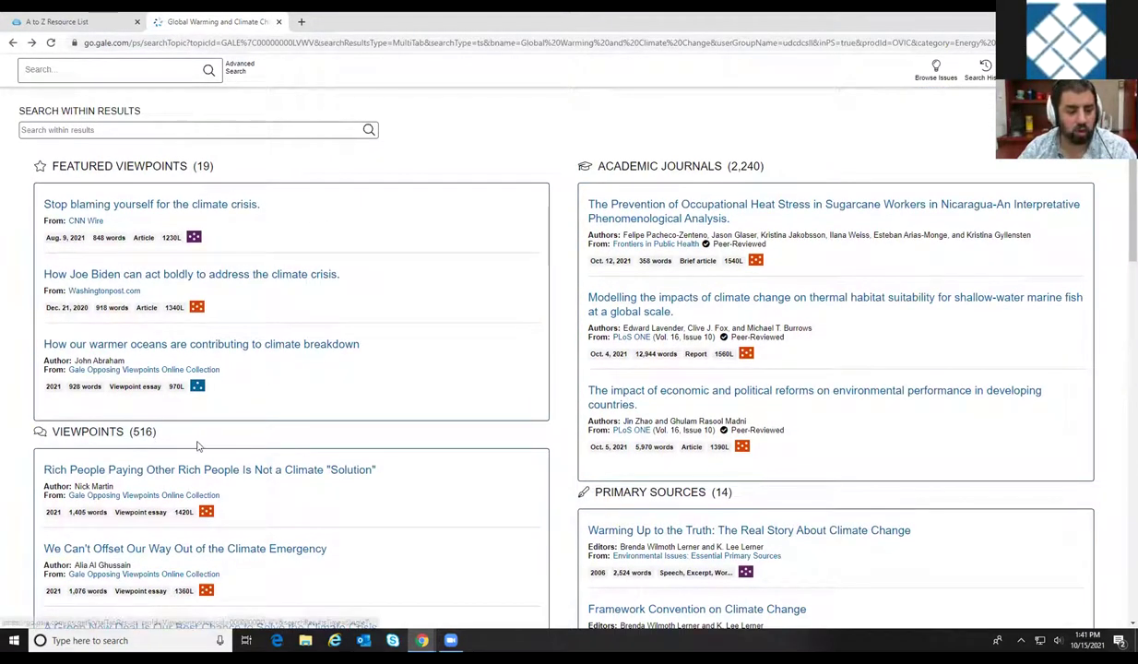
{"action": "scroll", "coordinate": [269, 443], "scroll_direction": "down", "scroll_amount": 1}
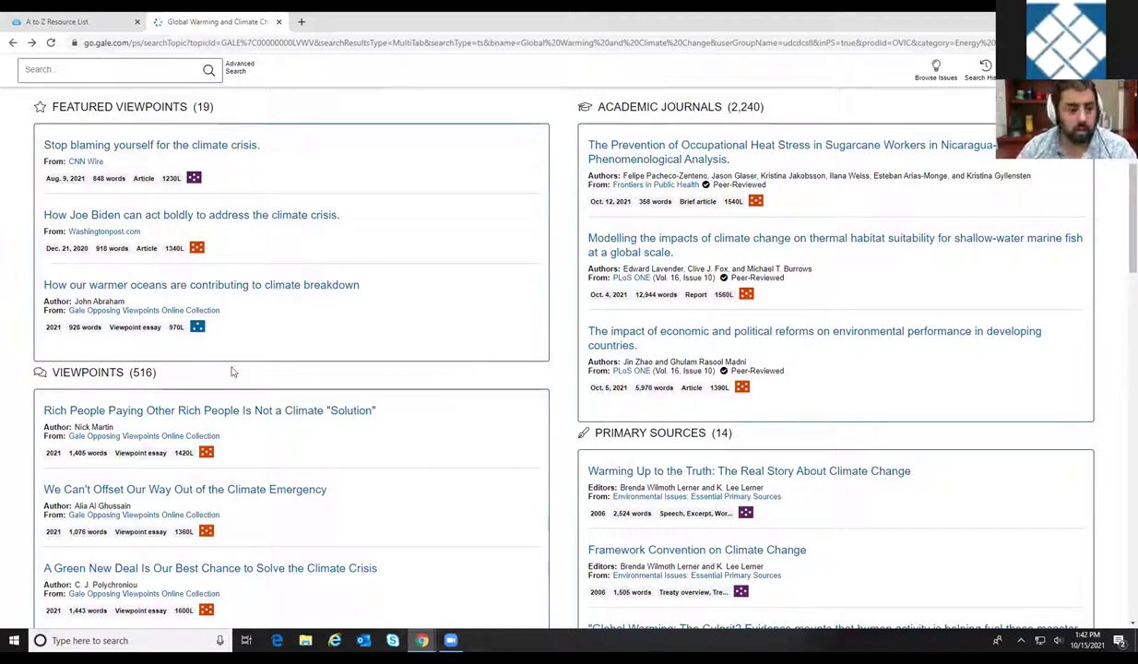
{"action": "scroll", "coordinate": [236, 375], "scroll_direction": "down", "scroll_amount": 2}
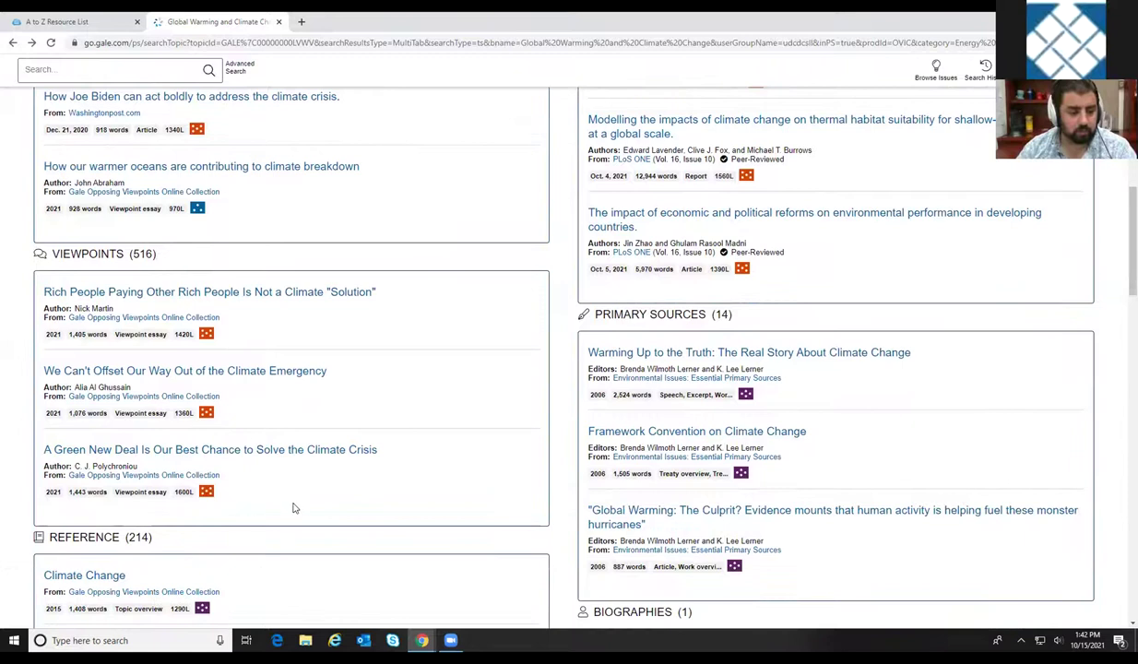
{"action": "scroll", "coordinate": [336, 497], "scroll_direction": "up", "scroll_amount": 1}
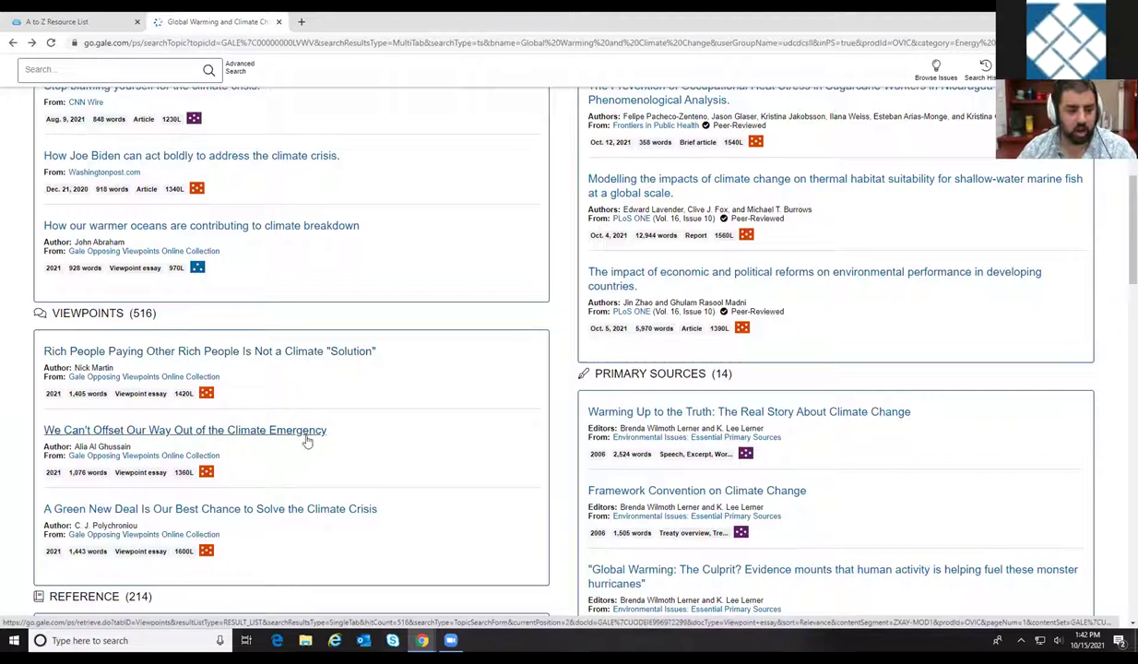
{"action": "scroll", "coordinate": [427, 471], "scroll_direction": "up", "scroll_amount": 2}
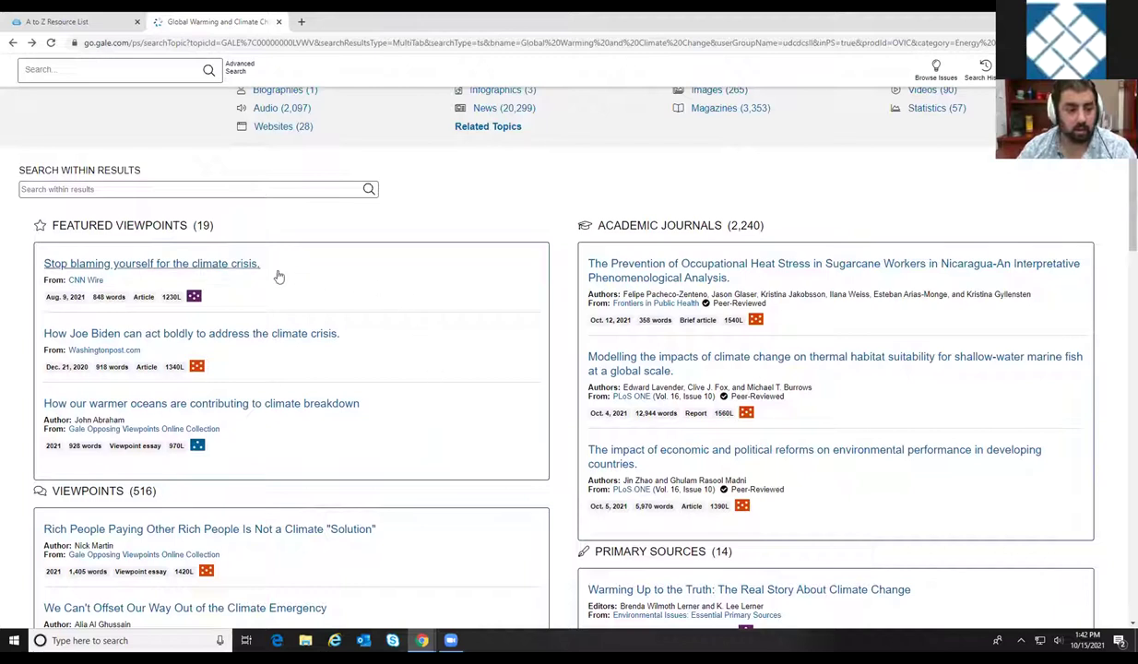
{"action": "scroll", "coordinate": [508, 433], "scroll_direction": "down", "scroll_amount": 3}
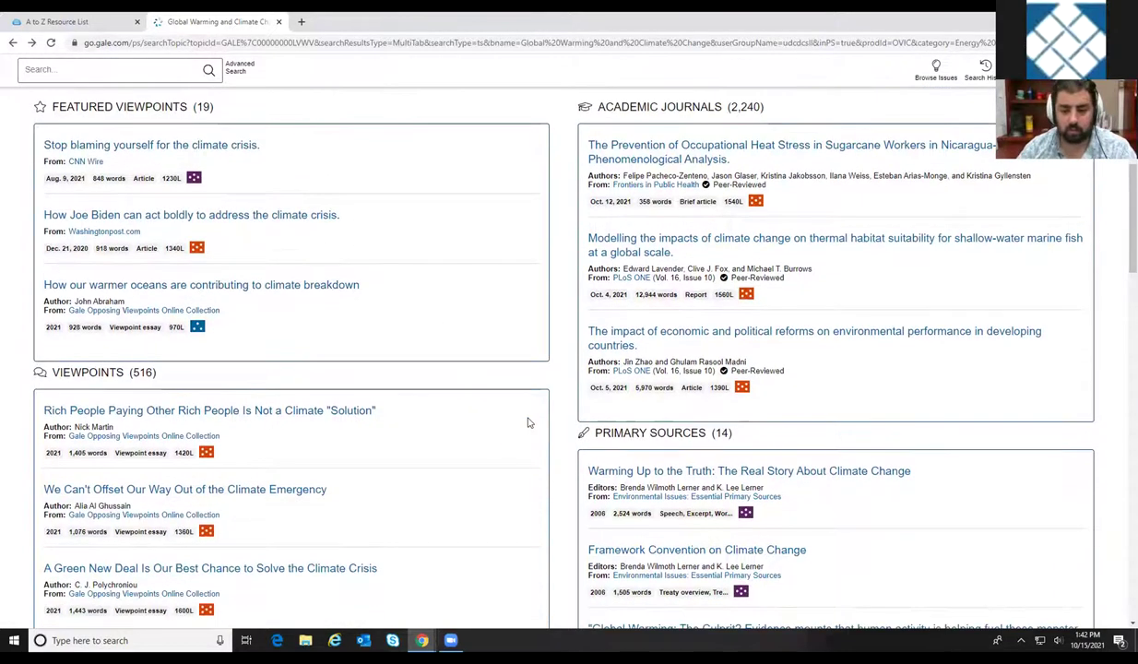
Examine the topic's Primary Sources and Academic Journals, including peer-reviewed labels, and continue through Reference, Images, Infographics, Videos and Audio.
{"action": "scroll", "coordinate": [529, 422], "scroll_direction": "down", "scroll_amount": 1}
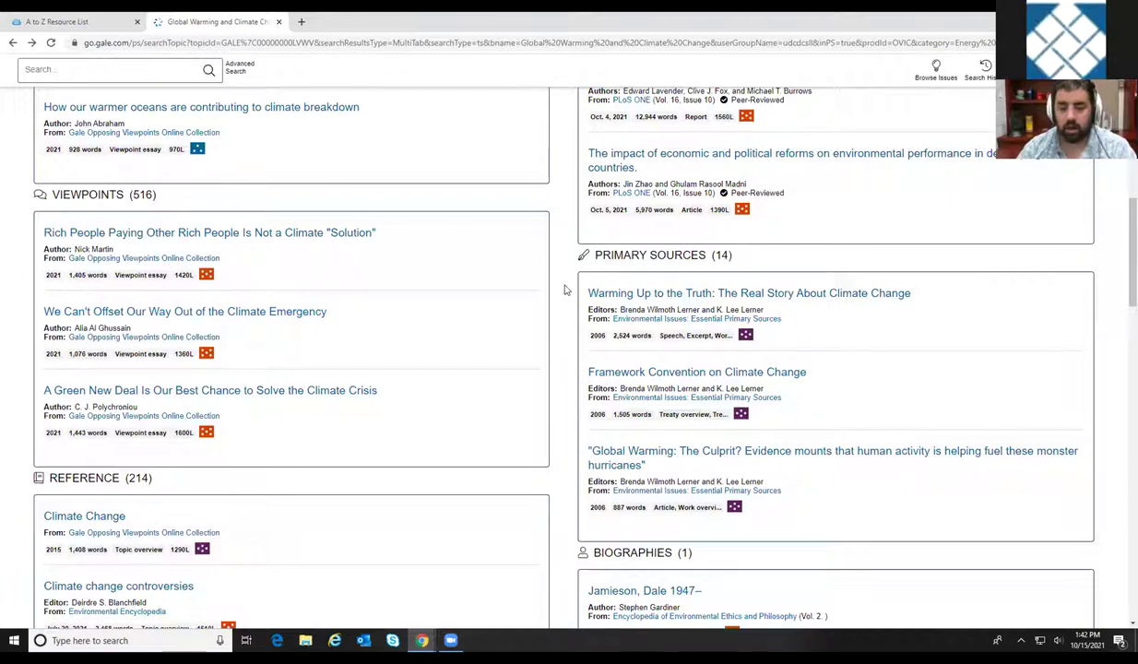
{"action": "scroll", "coordinate": [565, 289], "scroll_direction": "up", "scroll_amount": 2}
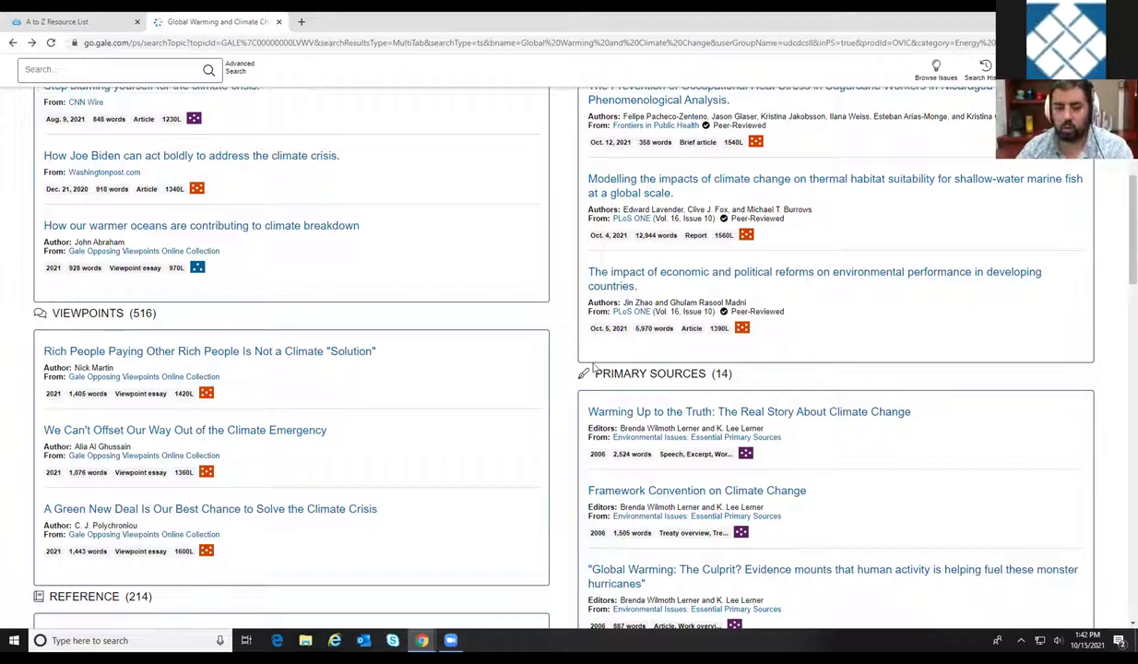
{"action": "scroll", "coordinate": [593, 367], "scroll_direction": "up", "scroll_amount": 2}
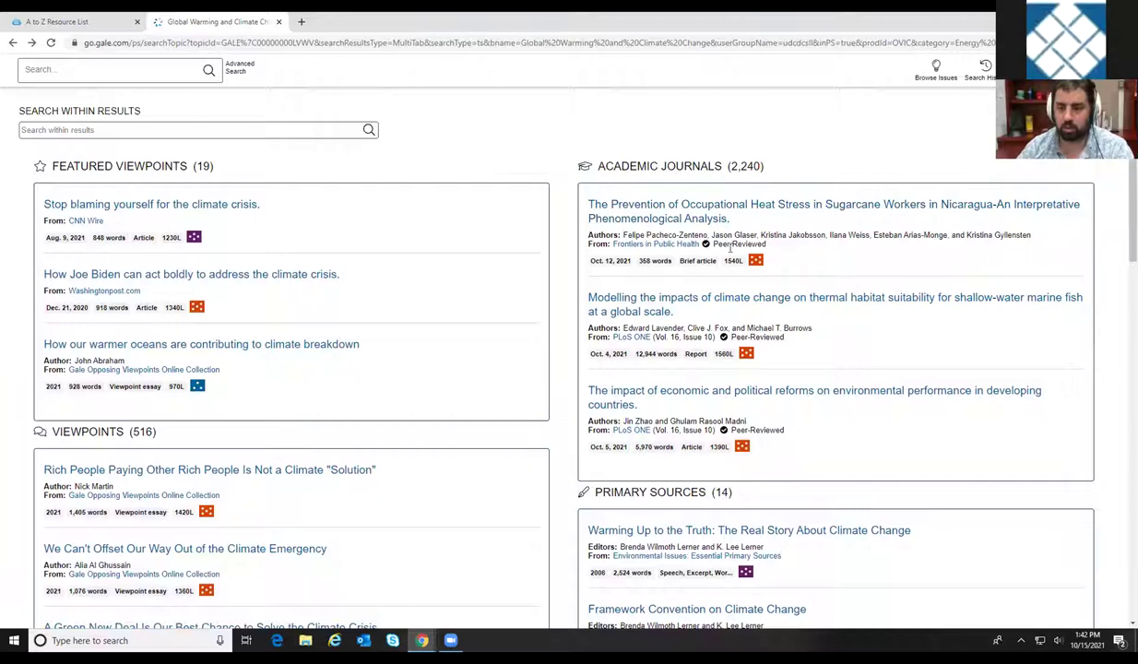
{"action": "scroll", "coordinate": [557, 307], "scroll_direction": "down", "scroll_amount": 6}
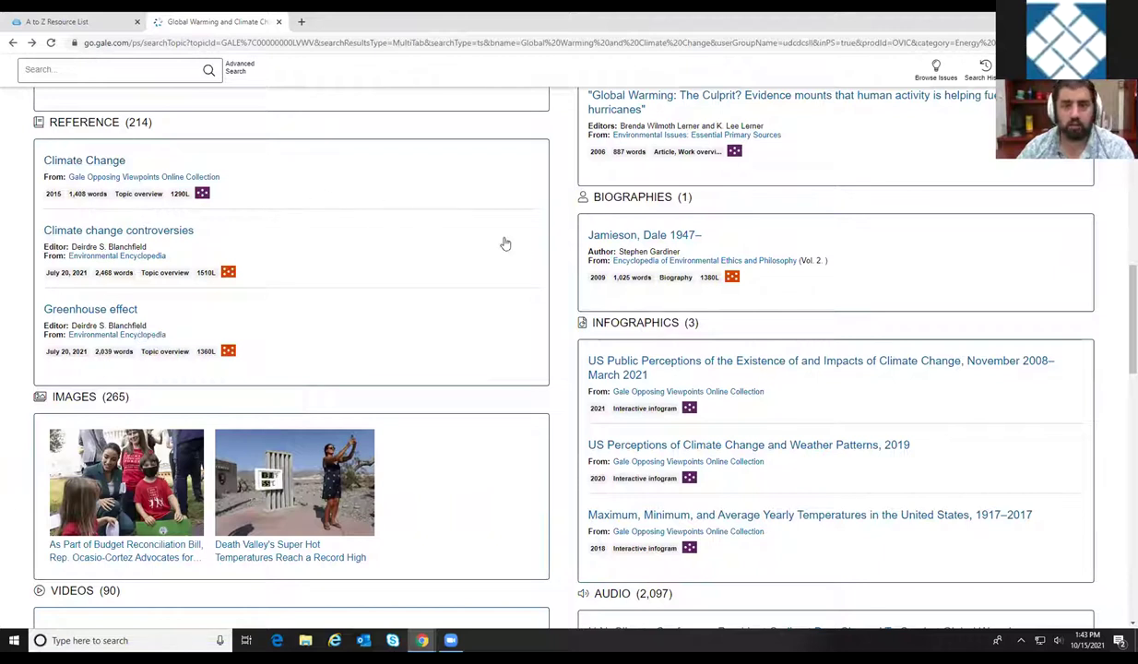
{"action": "scroll", "coordinate": [553, 330], "scroll_direction": "down", "scroll_amount": 2}
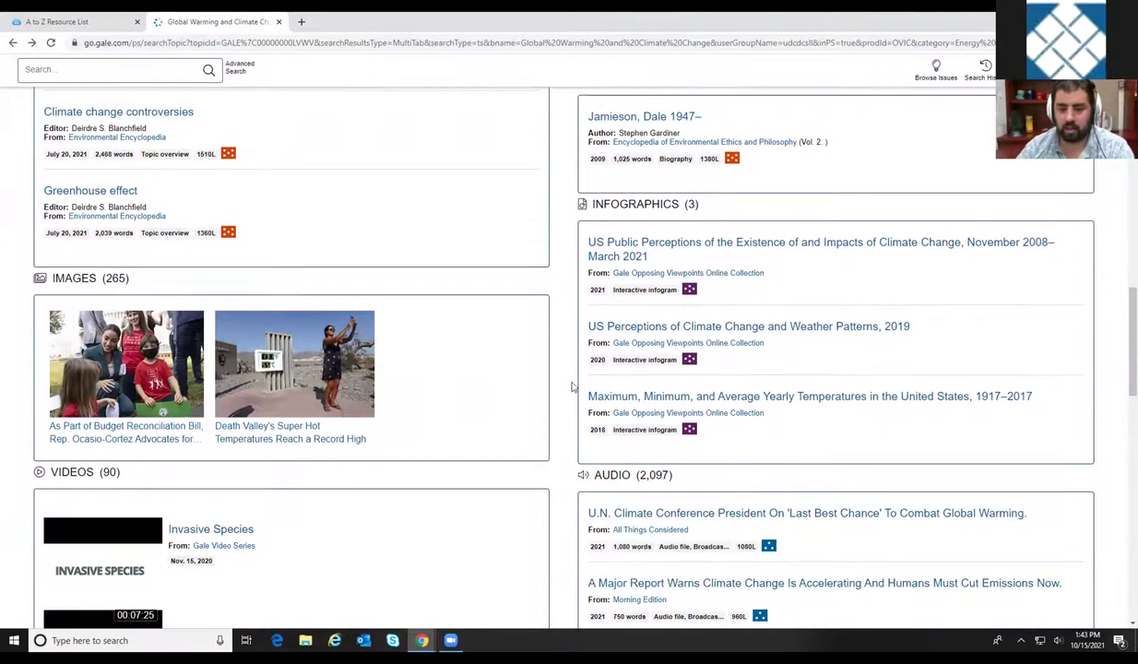
Open the infographic on US public perceptions of climate change, November 2008–March 2021, from the topic's Infographics section.
{"action": "scroll", "coordinate": [559, 422], "scroll_direction": "down", "scroll_amount": 2}
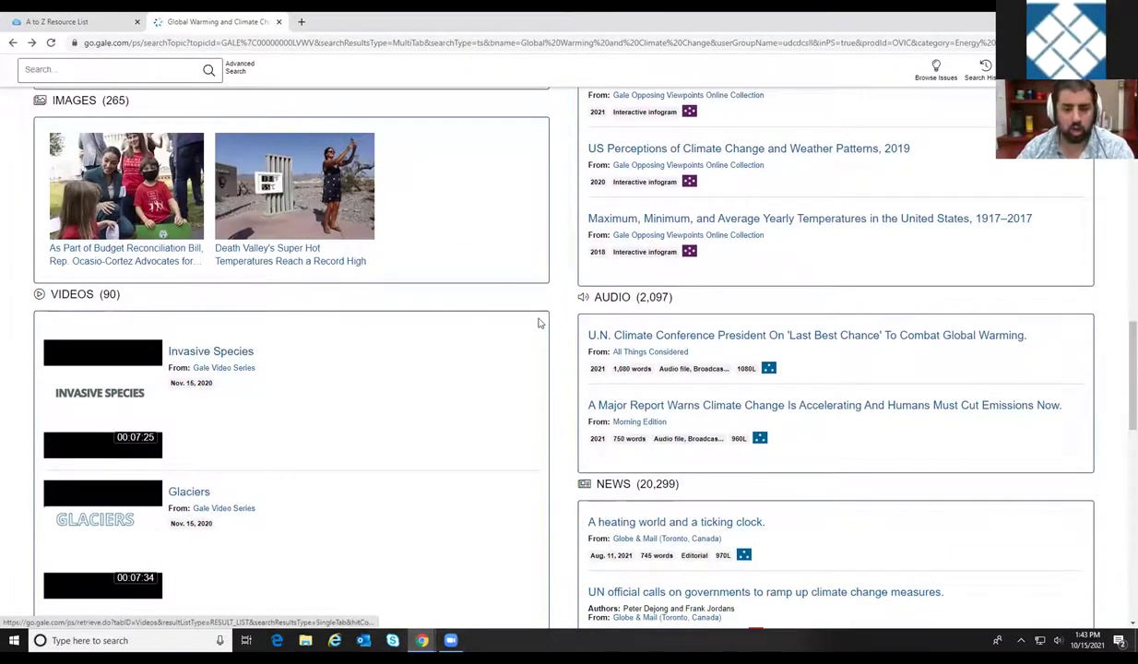
{"action": "scroll", "coordinate": [536, 323], "scroll_direction": "up", "scroll_amount": 2}
{"action": "scroll", "coordinate": [542, 331], "scroll_direction": "up", "scroll_amount": 1}
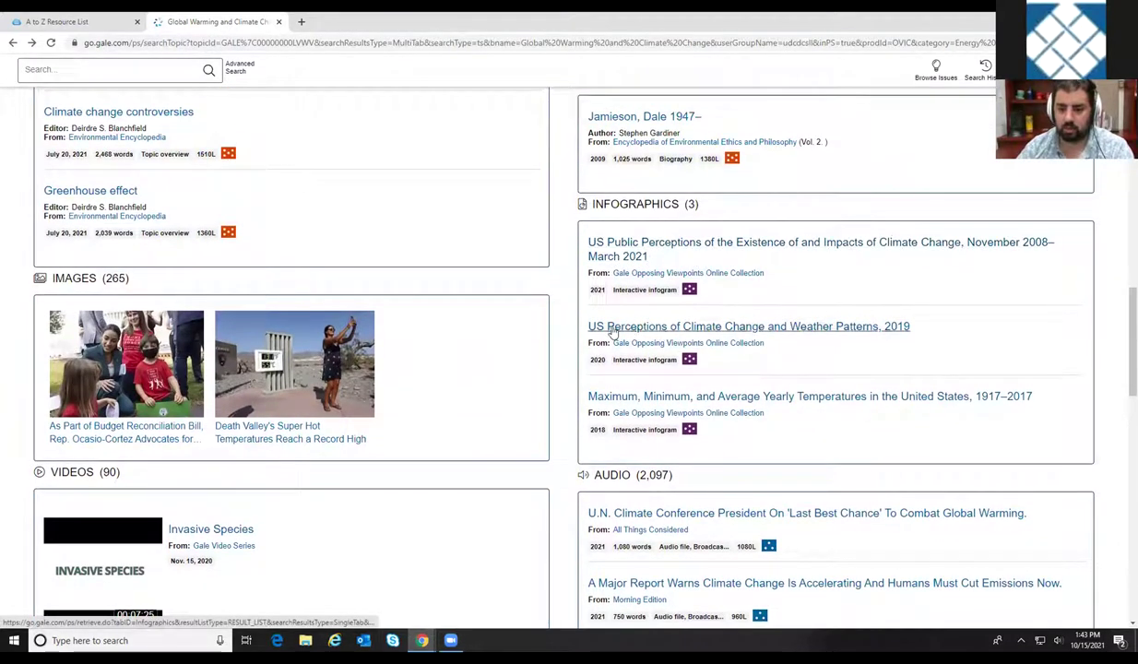
{"action": "left_click", "coordinate": [623, 257]}
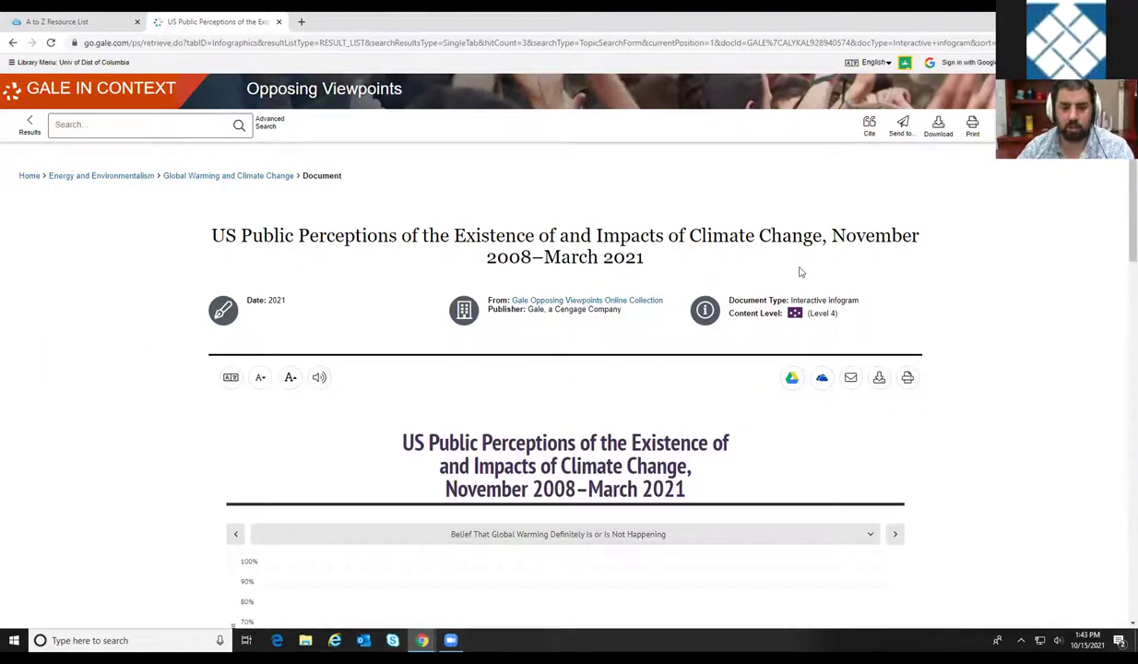
Examine the infographic's chart on belief in global warming and its chart on concern about local environmental hazards, including the rising sea levels figures.
{"action": "scroll", "coordinate": [989, 314], "scroll_direction": "down", "scroll_amount": 1}
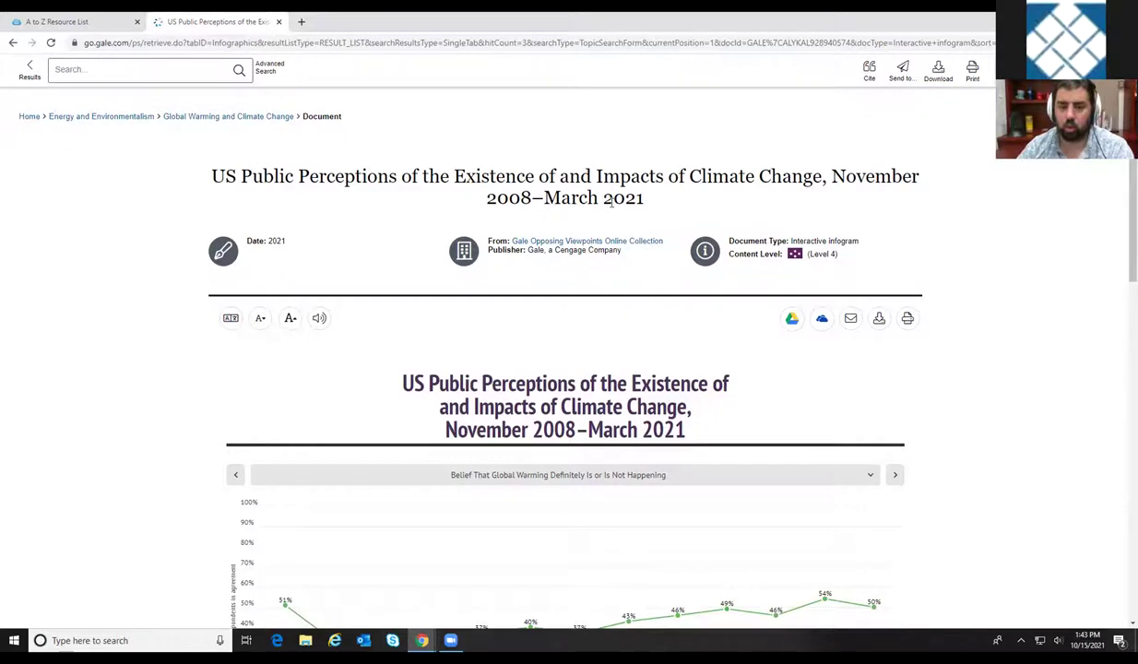
{"action": "scroll", "coordinate": [934, 300], "scroll_direction": "down", "scroll_amount": 3}
{"action": "scroll", "coordinate": [946, 307], "scroll_direction": "down", "scroll_amount": 2}
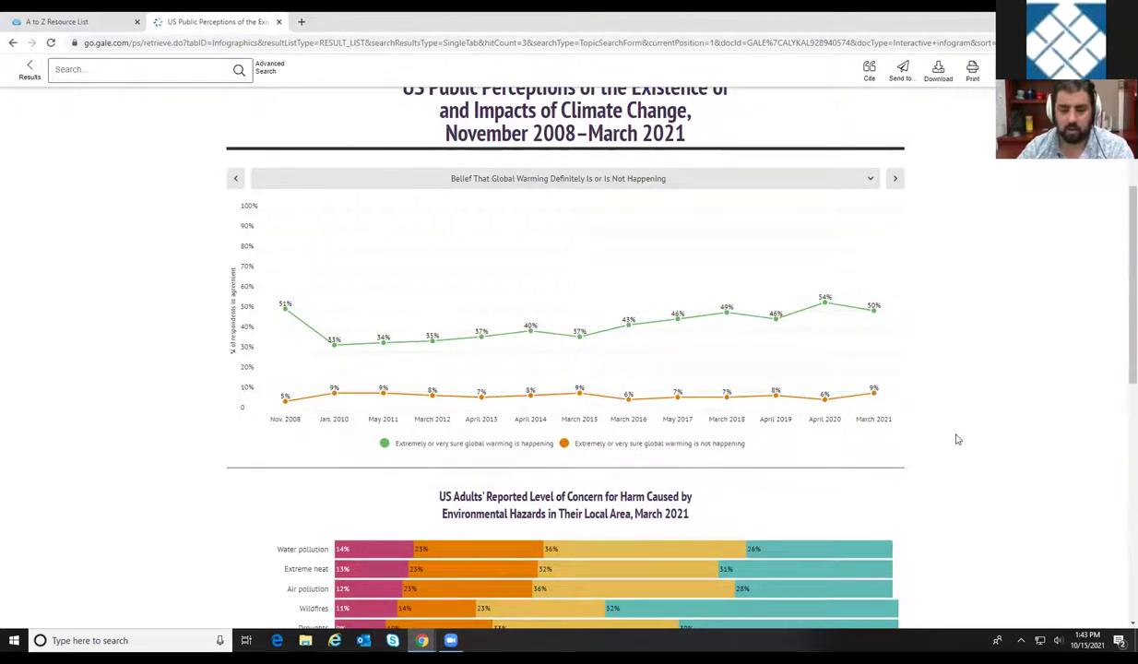
{"action": "scroll", "coordinate": [957, 440], "scroll_direction": "down", "scroll_amount": 1}
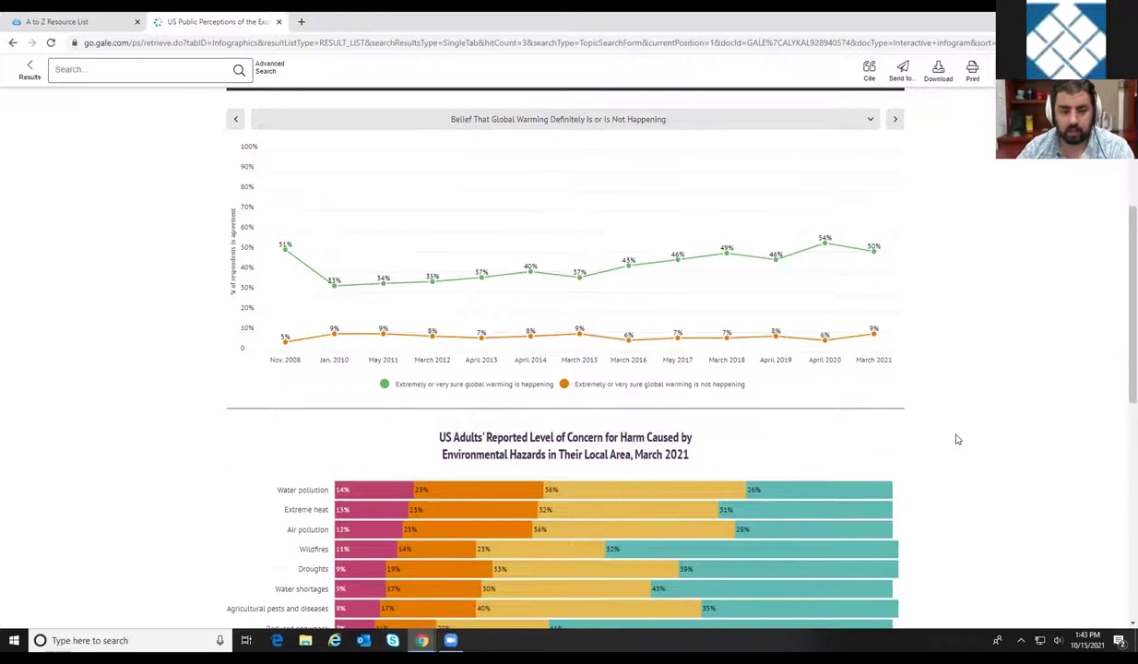
{"action": "scroll", "coordinate": [957, 439], "scroll_direction": "down", "scroll_amount": 3}
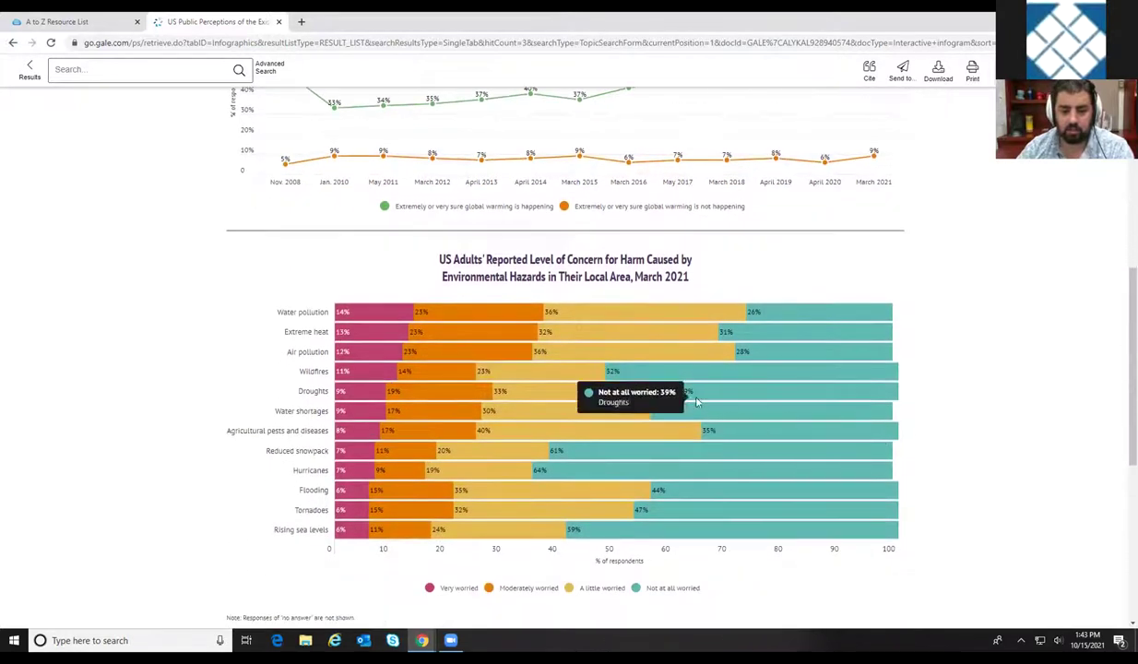
{"action": "scroll", "coordinate": [974, 310], "scroll_direction": "down", "scroll_amount": 1}
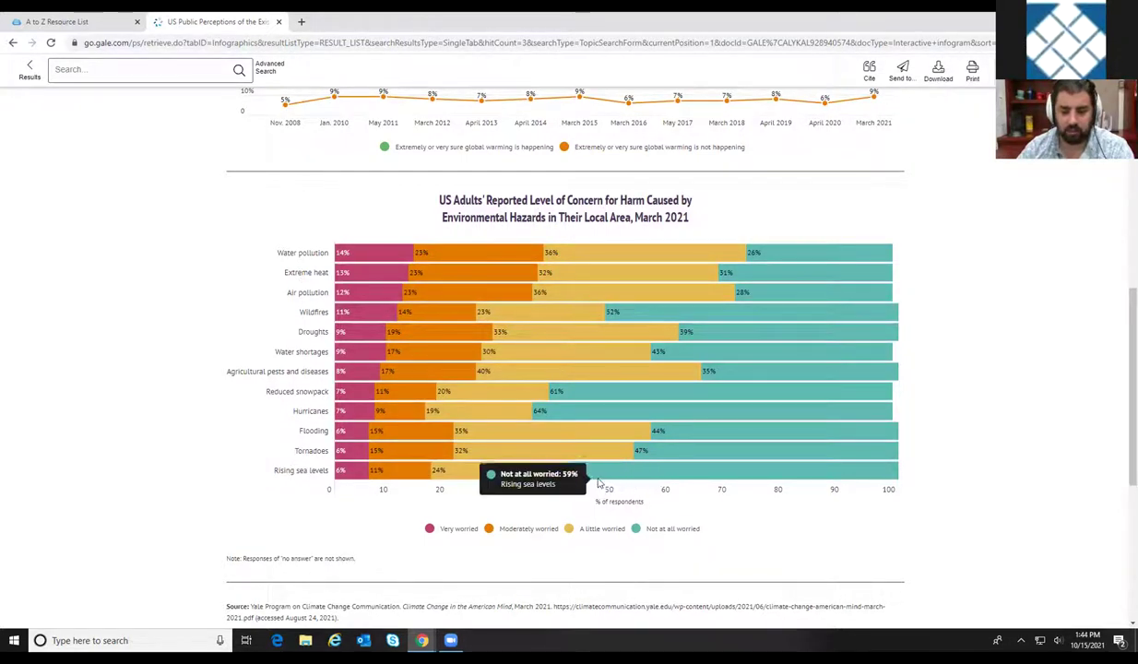
{"action": "mouse_move", "coordinate": [351, 475]}
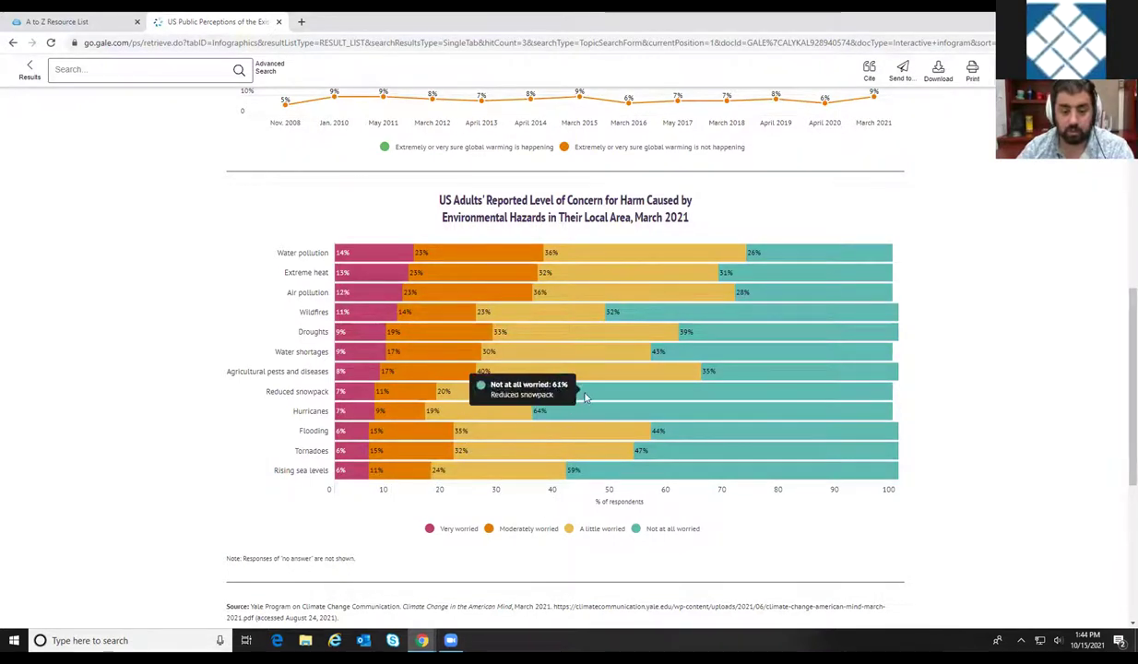
{"action": "scroll", "coordinate": [1020, 323], "scroll_direction": "down", "scroll_amount": 3}
{"action": "scroll", "coordinate": [982, 384], "scroll_direction": "up", "scroll_amount": 5}
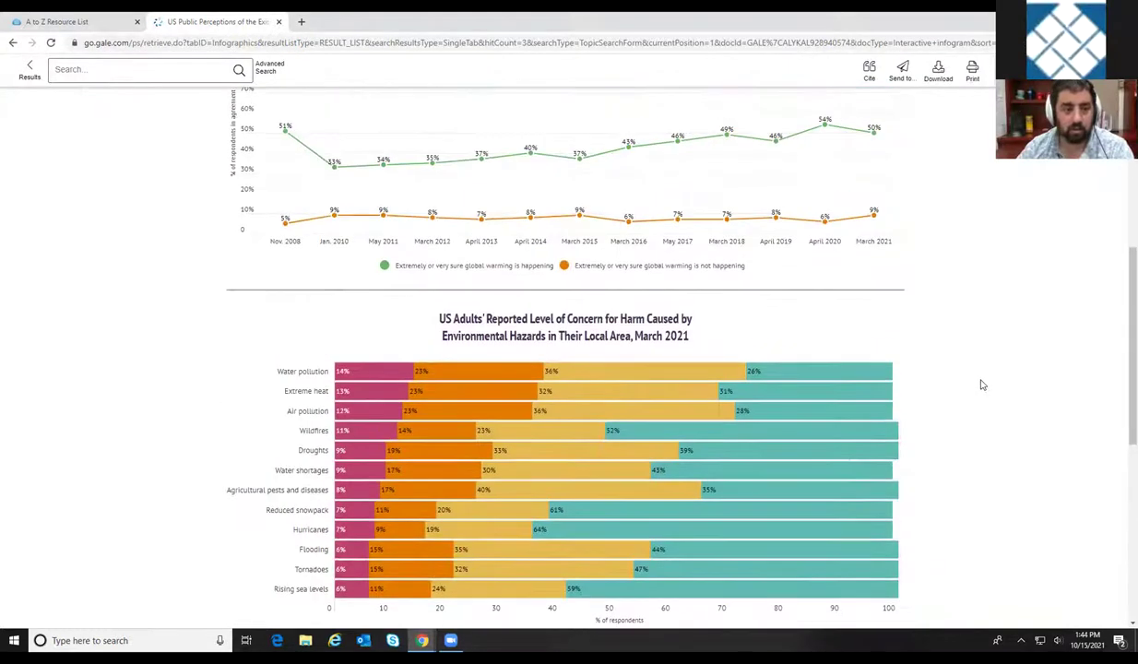
Leave the infographic, go back through the topic page to the Opposing Viewpoints home page, and switch to the A to Z Resource List.
{"action": "left_click", "coordinate": [12, 42]}
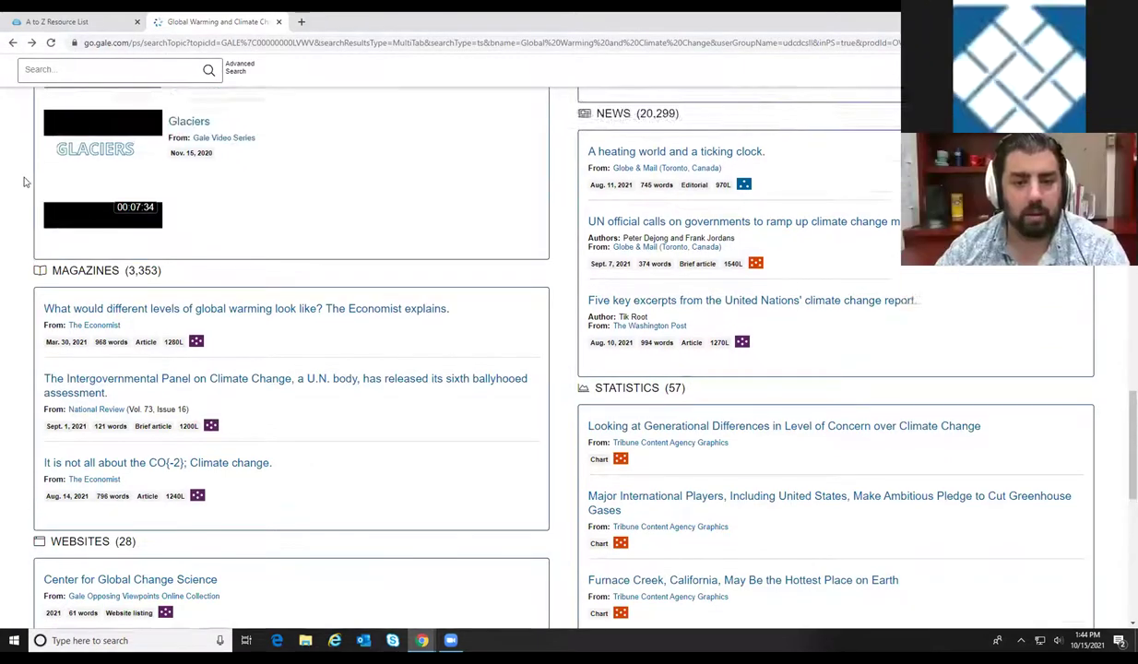
{"action": "scroll", "coordinate": [25, 178], "scroll_direction": "up", "scroll_amount": 10}
{"action": "scroll", "coordinate": [52, 189], "scroll_direction": "up", "scroll_amount": 10}
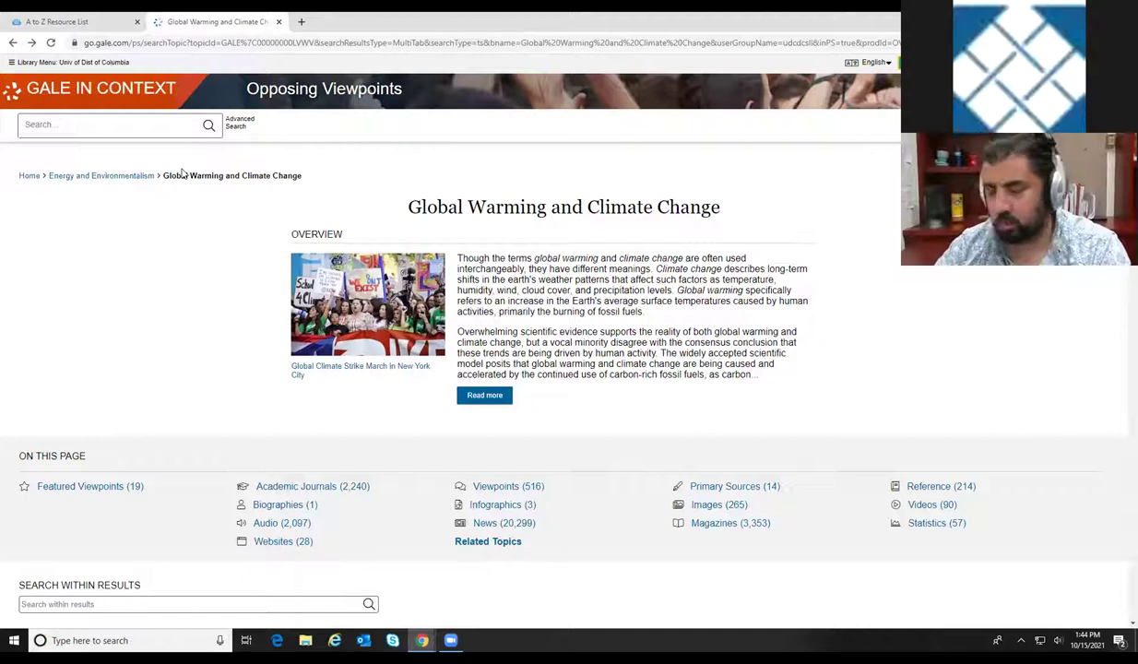
{"action": "left_click", "coordinate": [29, 177]}
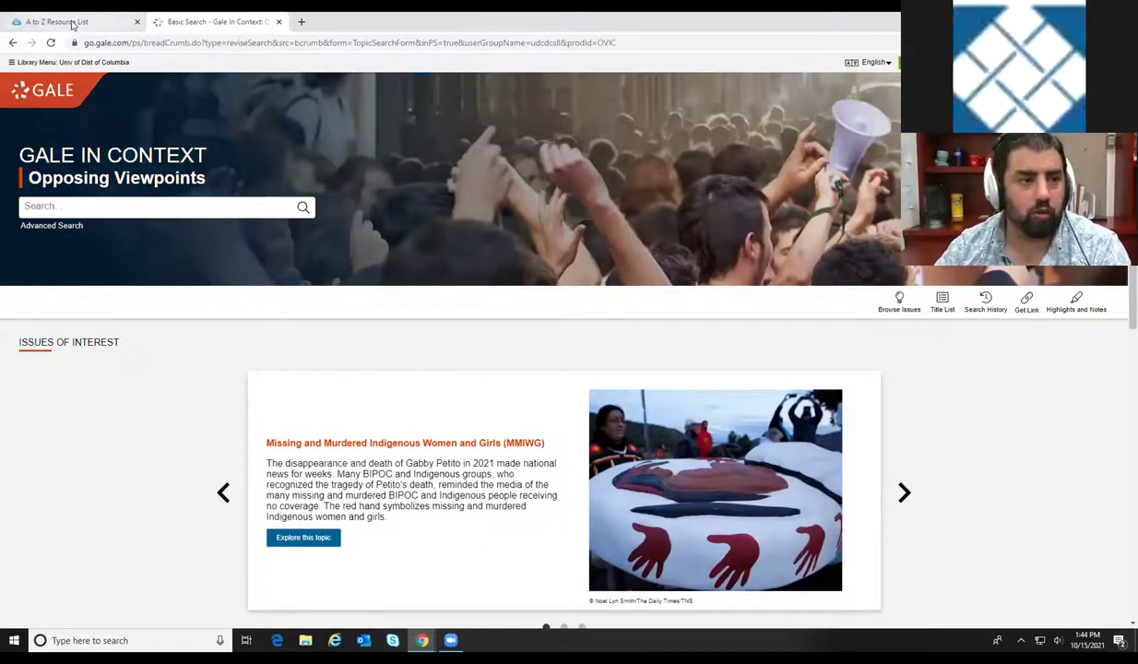
{"action": "left_click", "coordinate": [72, 23]}
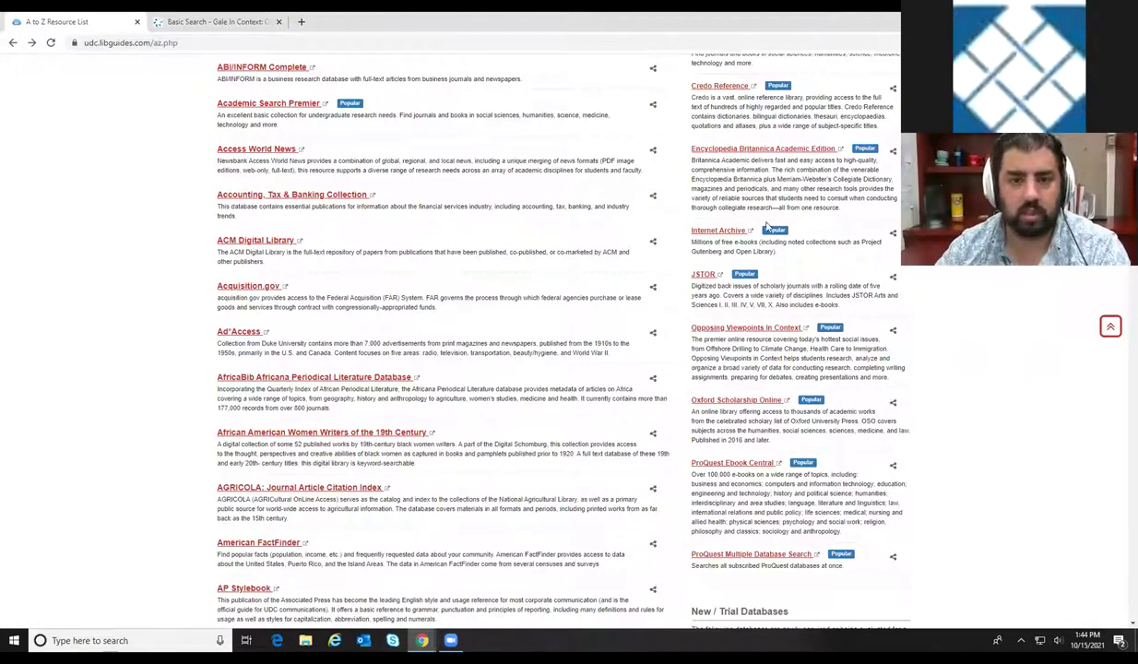